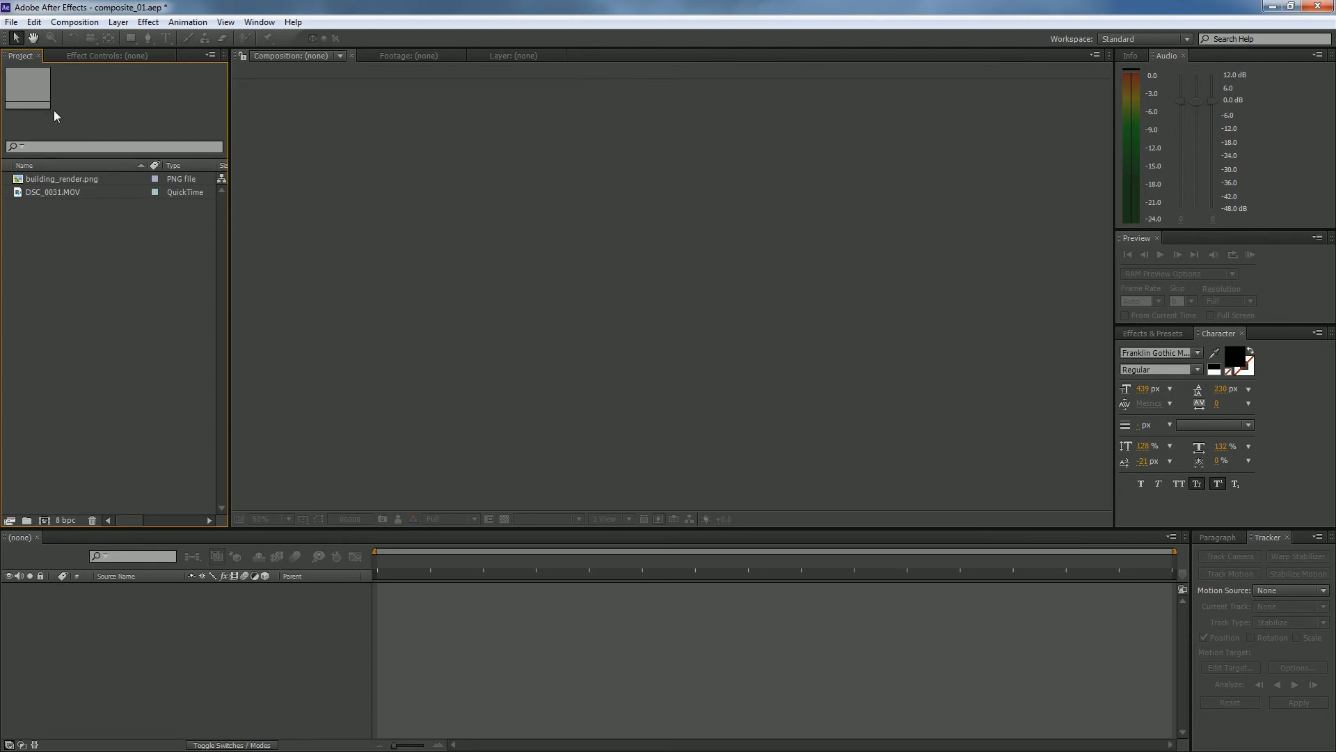
Step: Create a composition from DSC_0031.MOV and move the current time to frame 402
drag(53, 191, 446, 282)
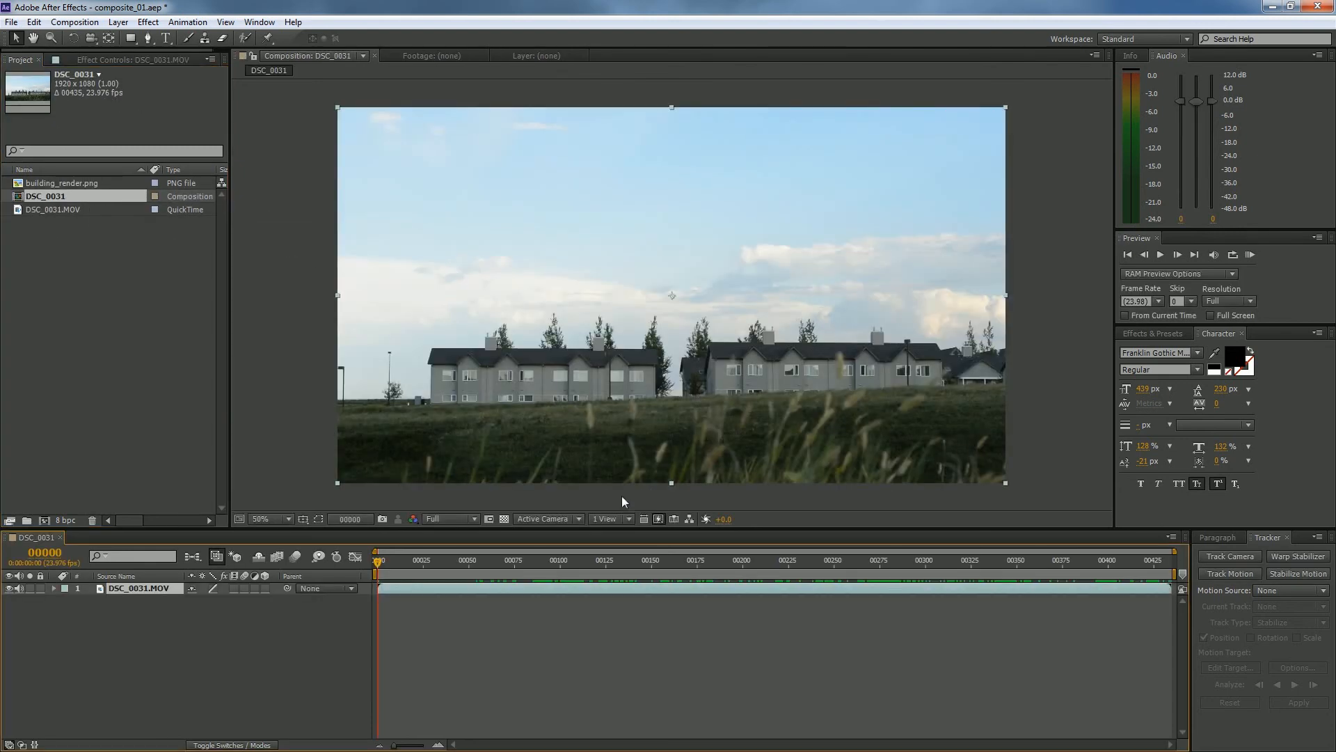
drag(829, 560, 1045, 573)
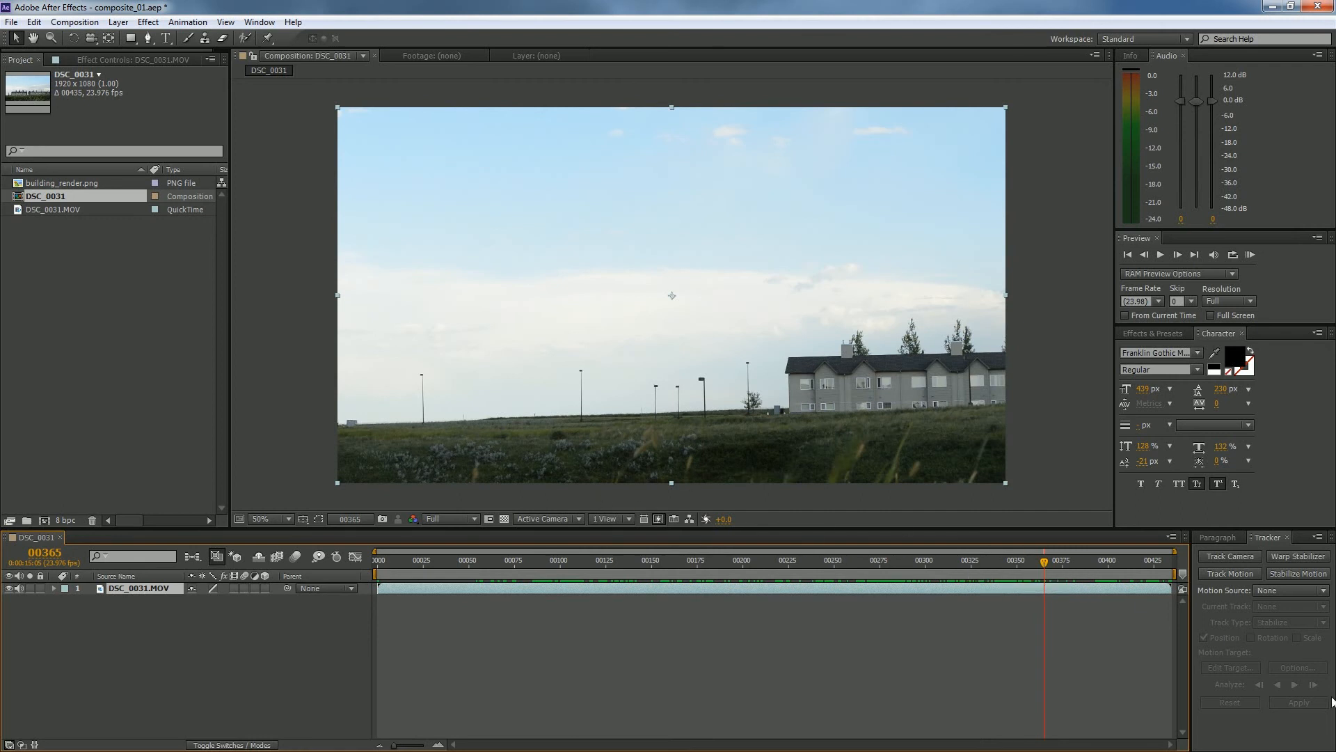
drag(1044, 562, 1110, 564)
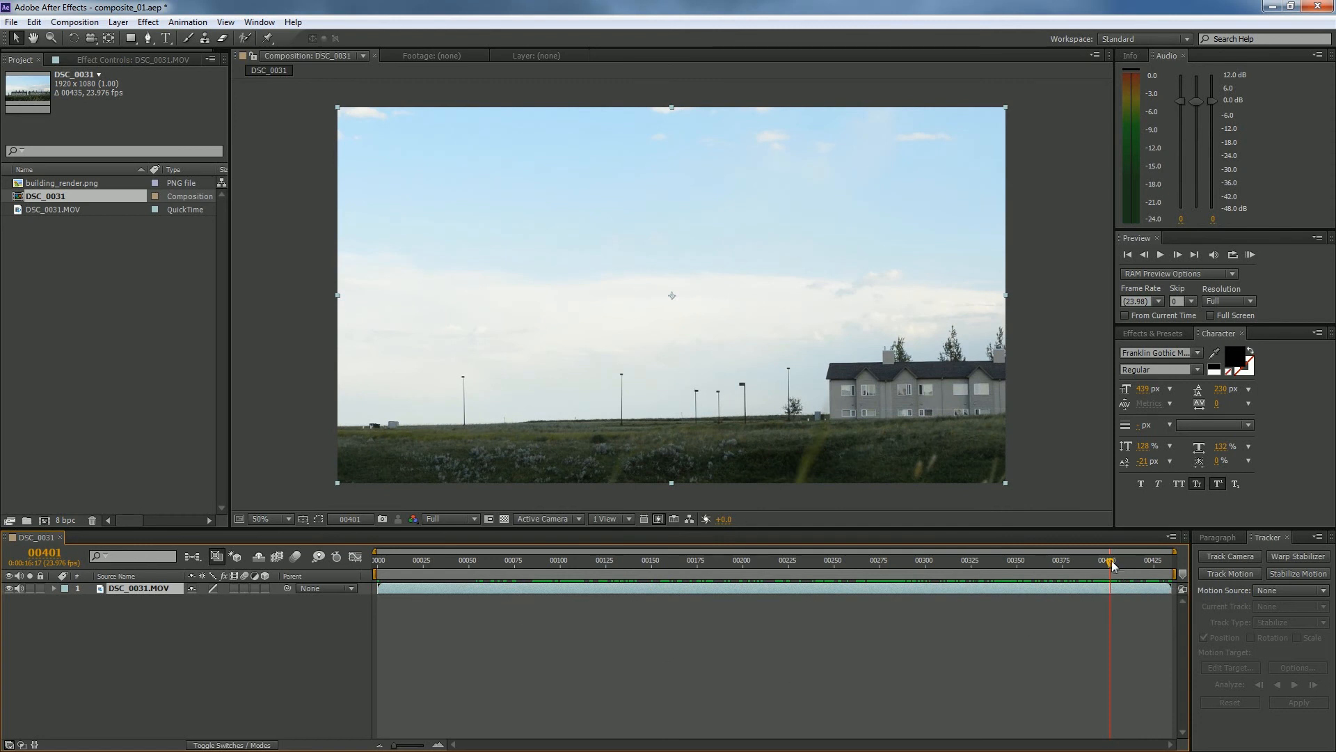
drag(1110, 564, 1112, 567)
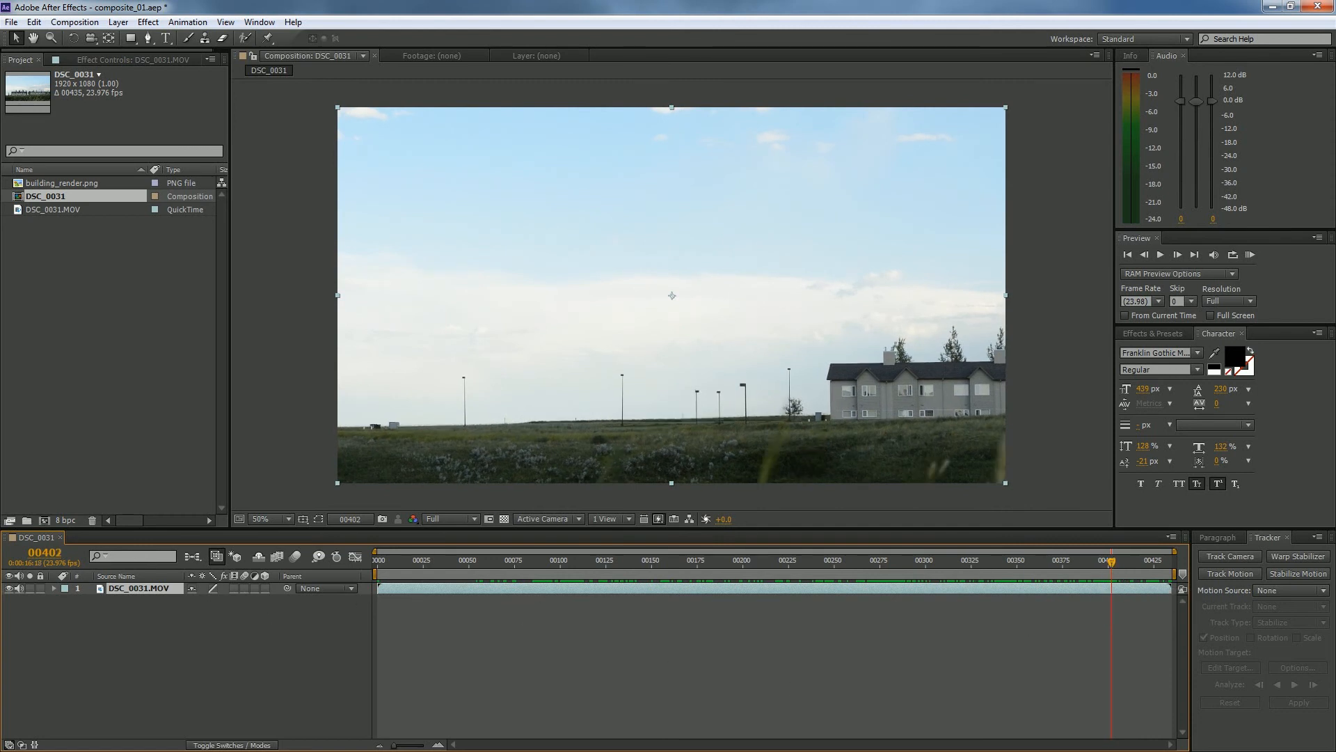
Step: Switch the time display to timecode and back to frames, and end the work area at frame 402
ctrl+click(43, 553)
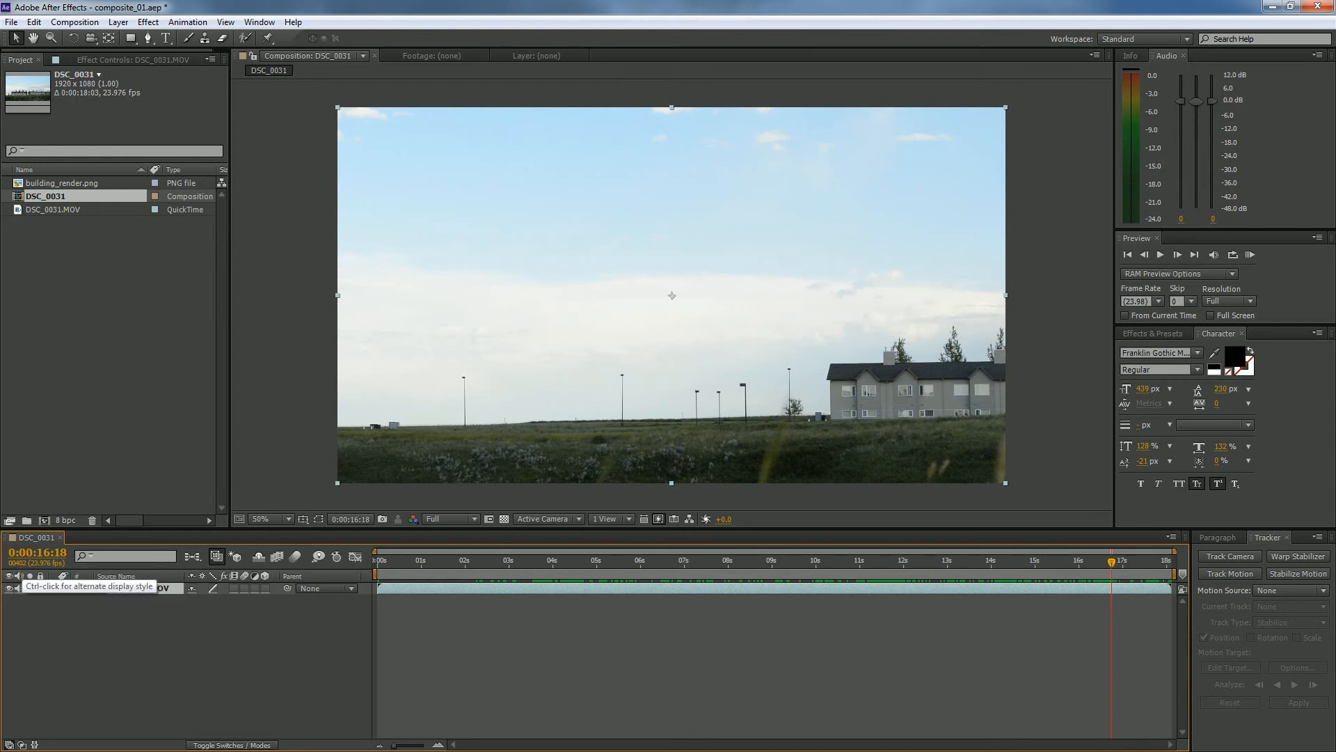
ctrl+click(35, 555)
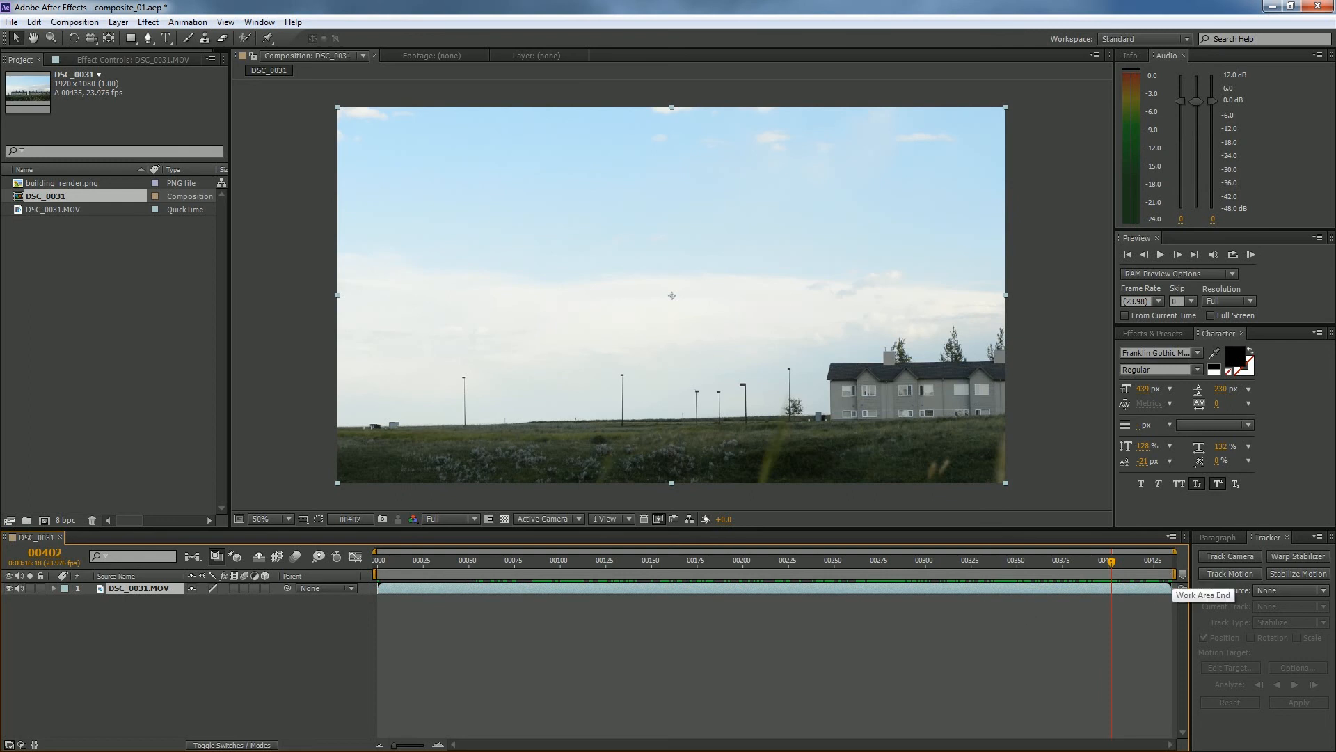
drag(1174, 574, 1116, 575)
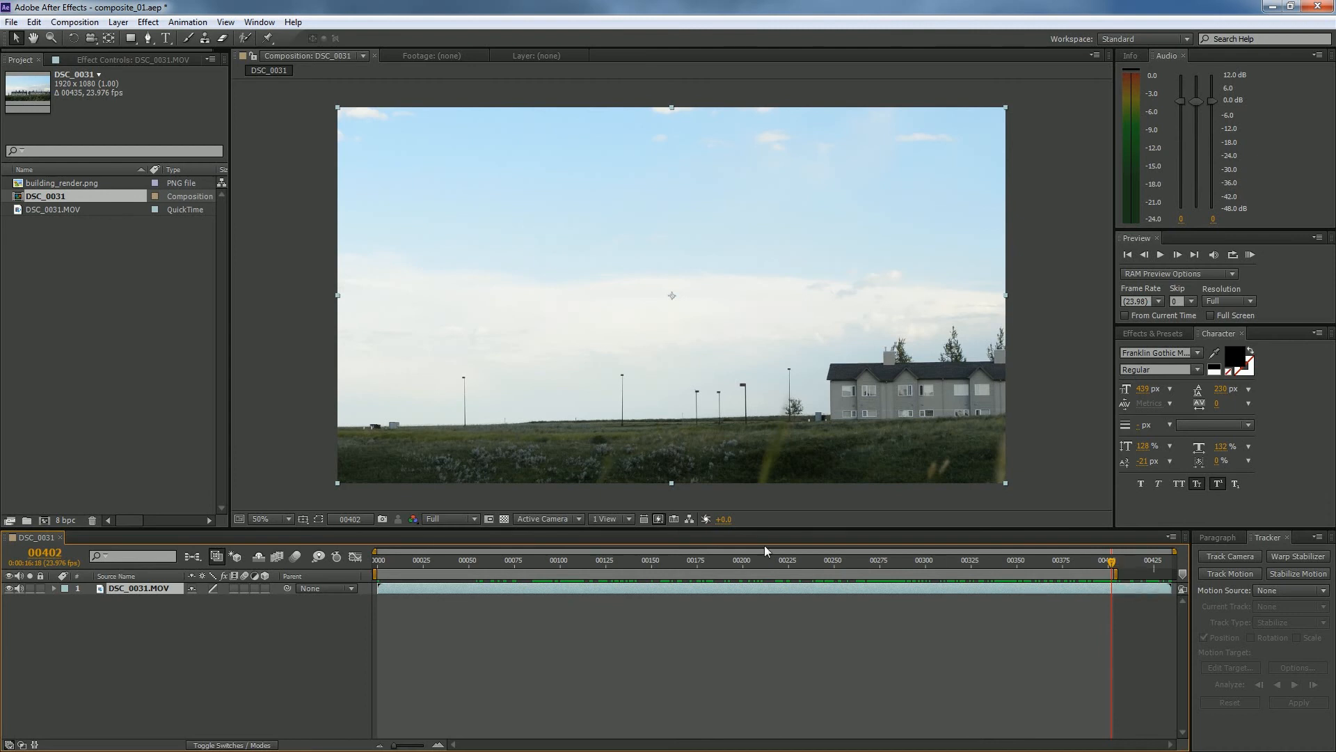
Step: Try starting the work area at frame 92, try shifting the work area further along, and undo the shift
drag(486, 557, 565, 572)
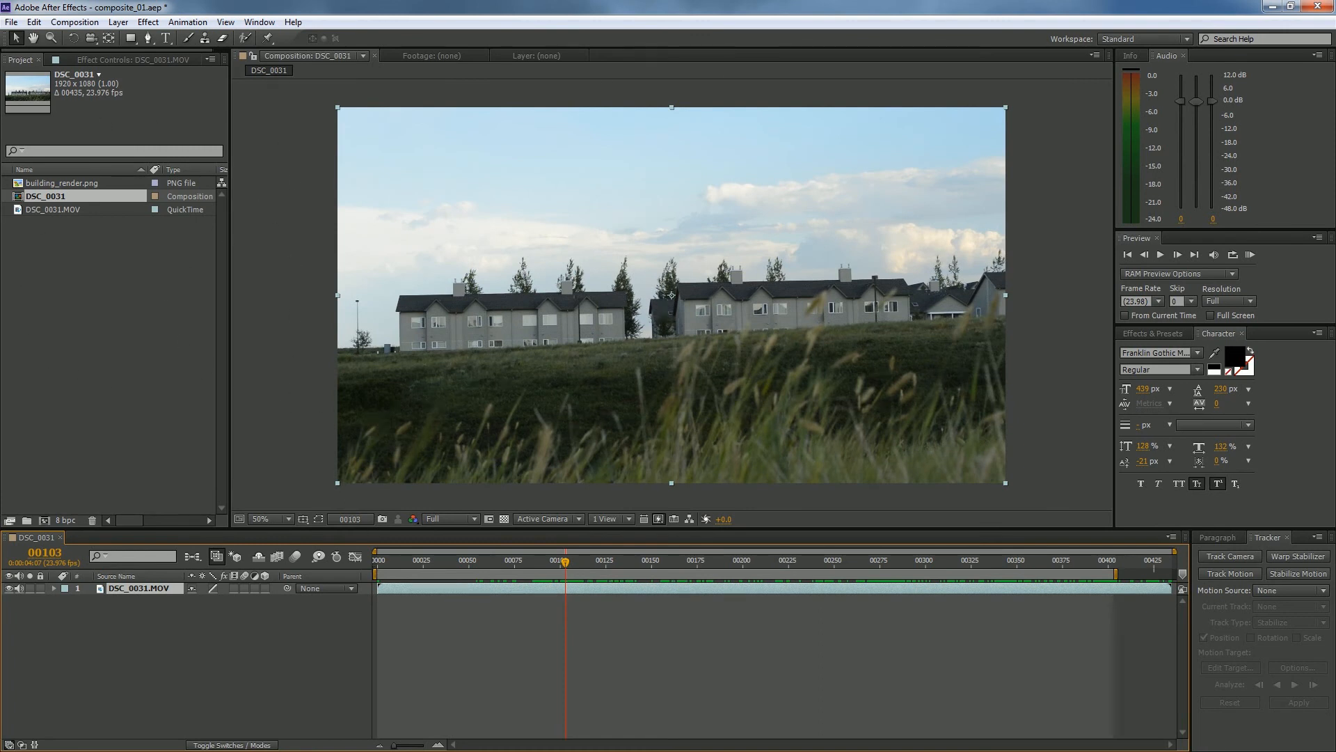
drag(567, 565, 546, 566)
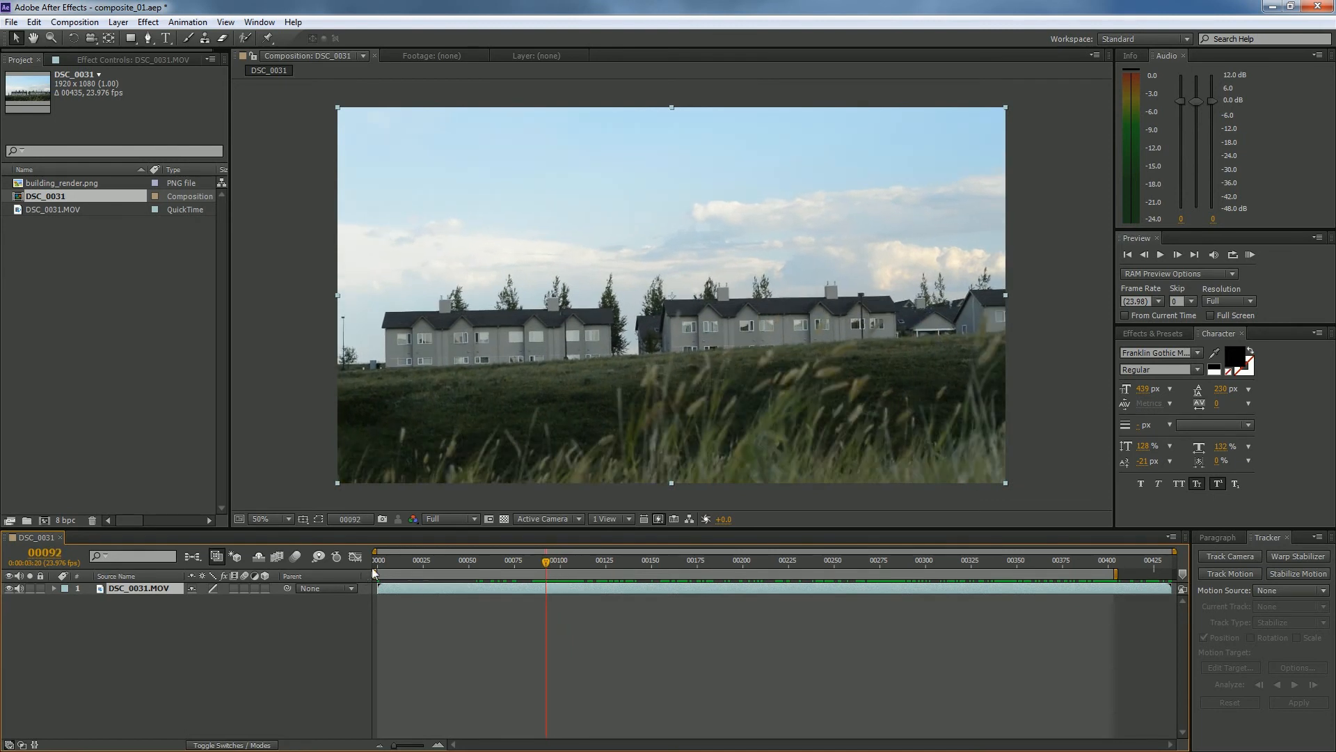
drag(374, 574, 544, 574)
right_click(552, 572)
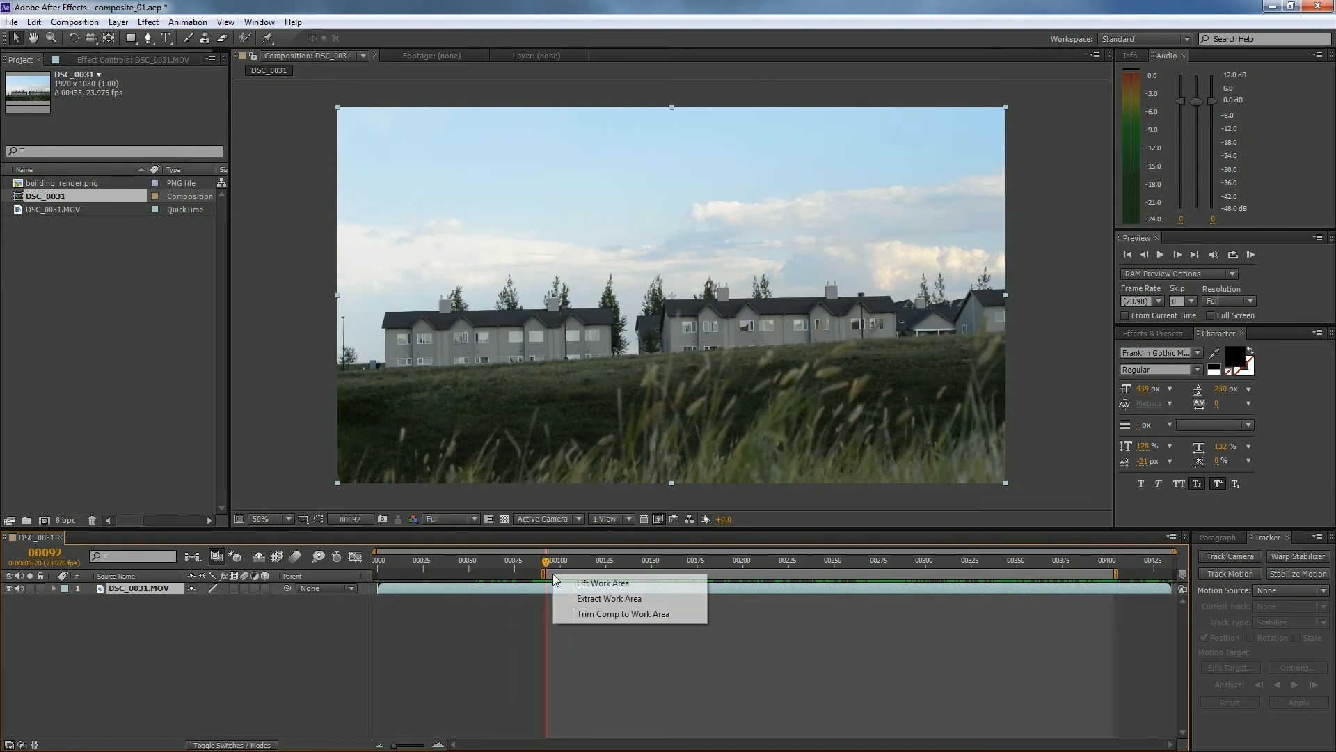
click(516, 641)
drag(566, 570, 762, 574)
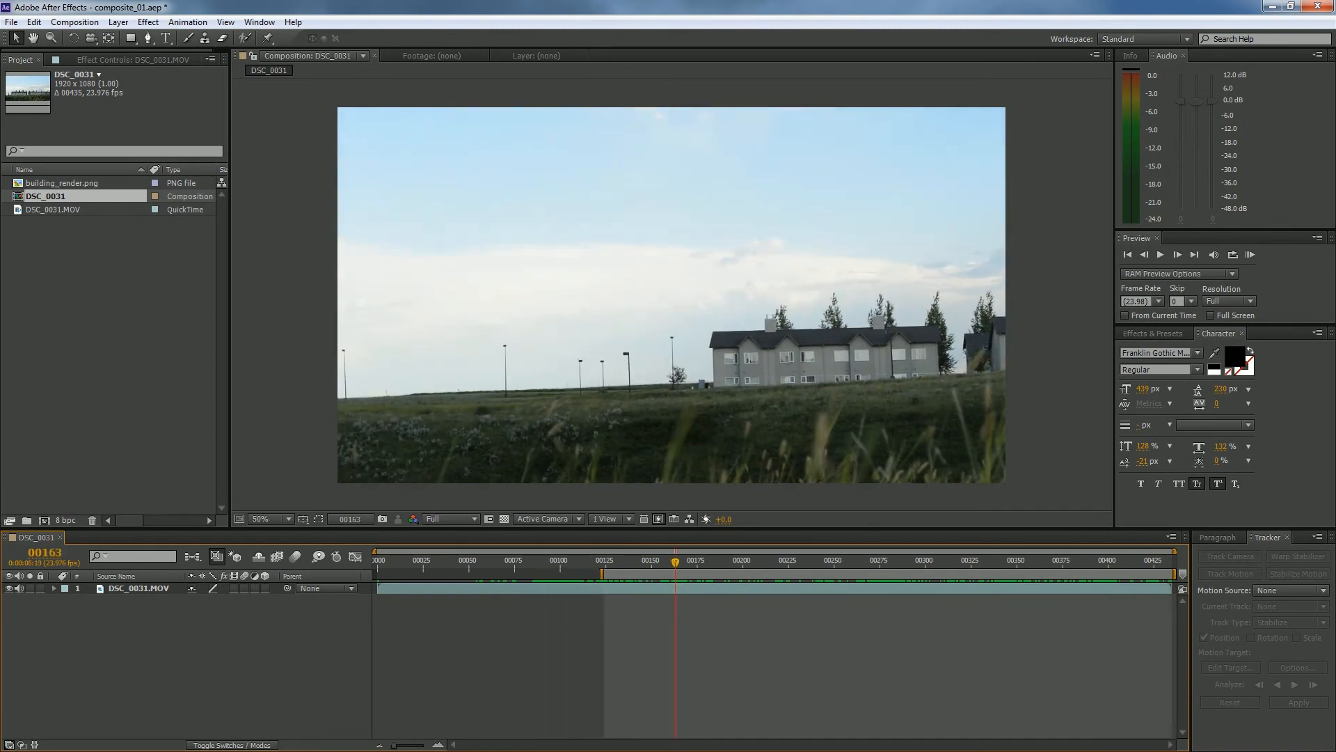
key(ctrl+z)
Step: Start the work area at frame 163 and trim the composition to the work area
drag(544, 575, 674, 574)
right_click(701, 575)
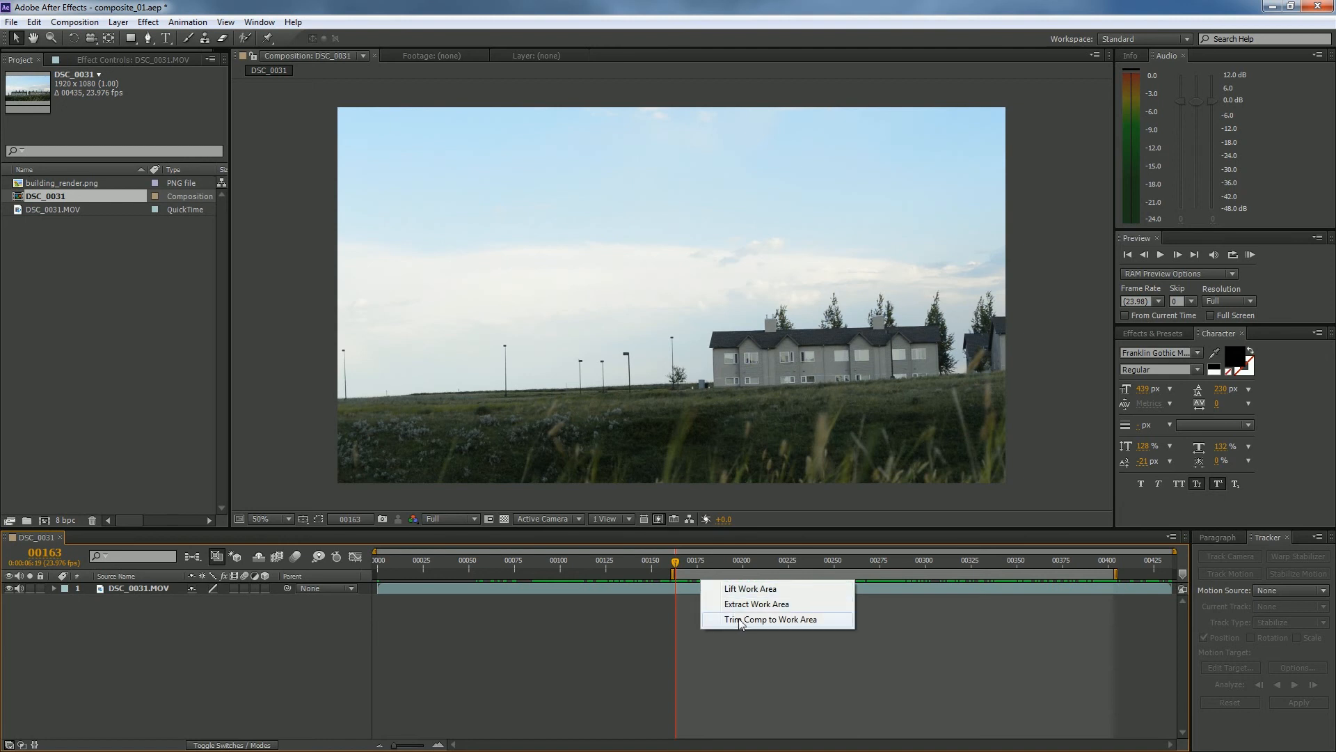
click(786, 619)
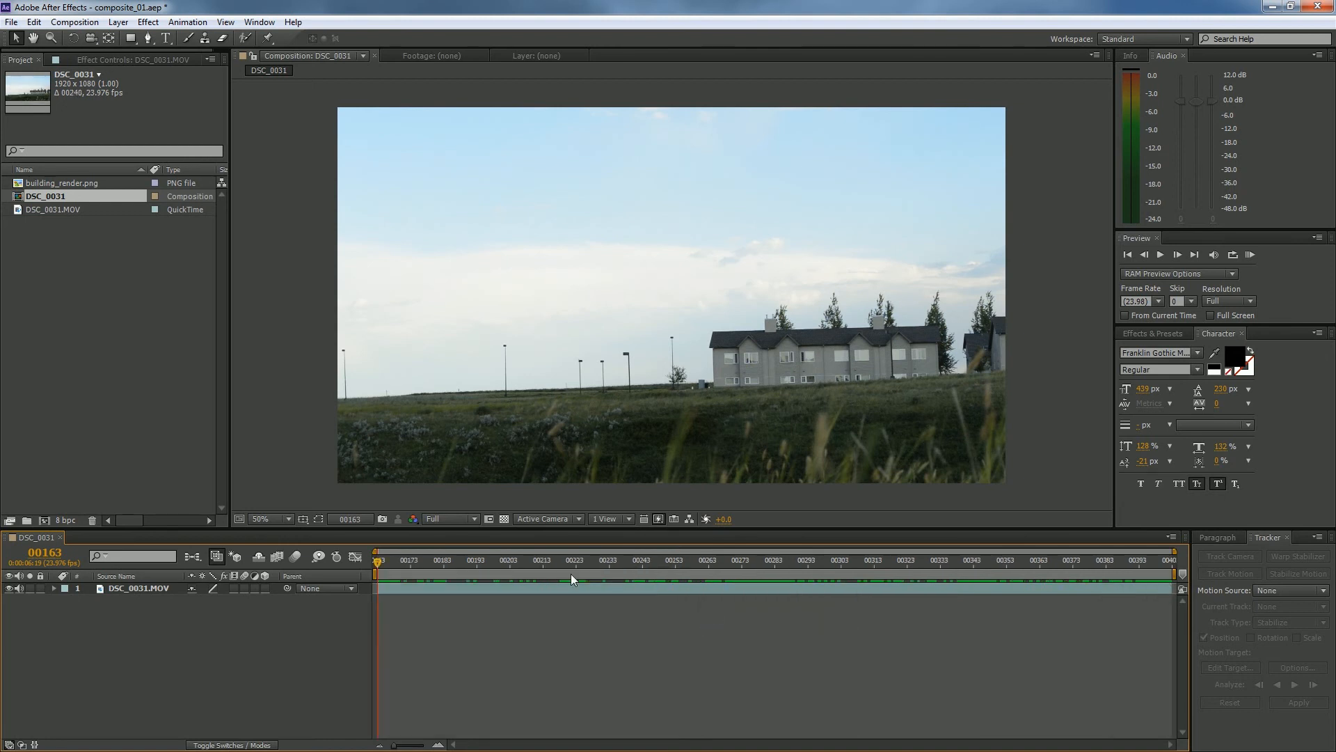
Step: Move to frame 402, add building_render.png above the footage layer and scale it to 80%
drag(409, 562, 1183, 591)
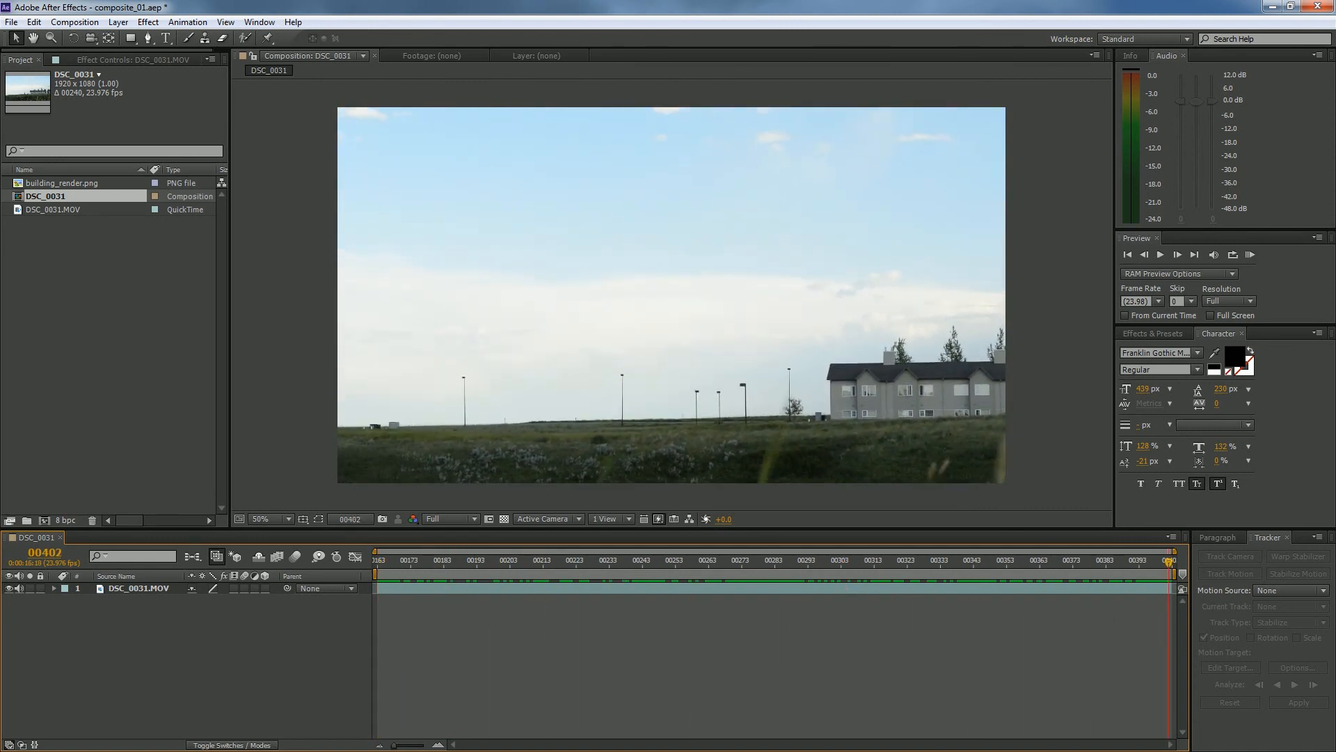
drag(51, 182, 131, 585)
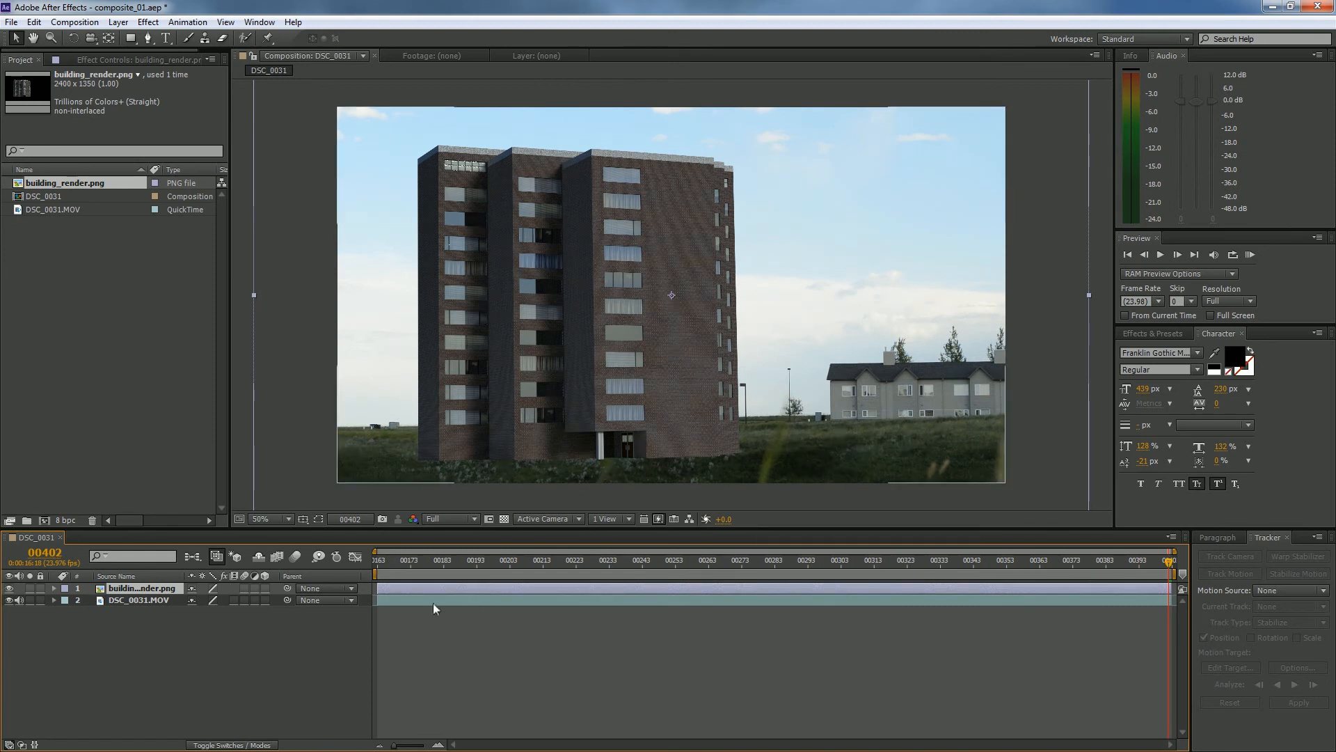
key(s)
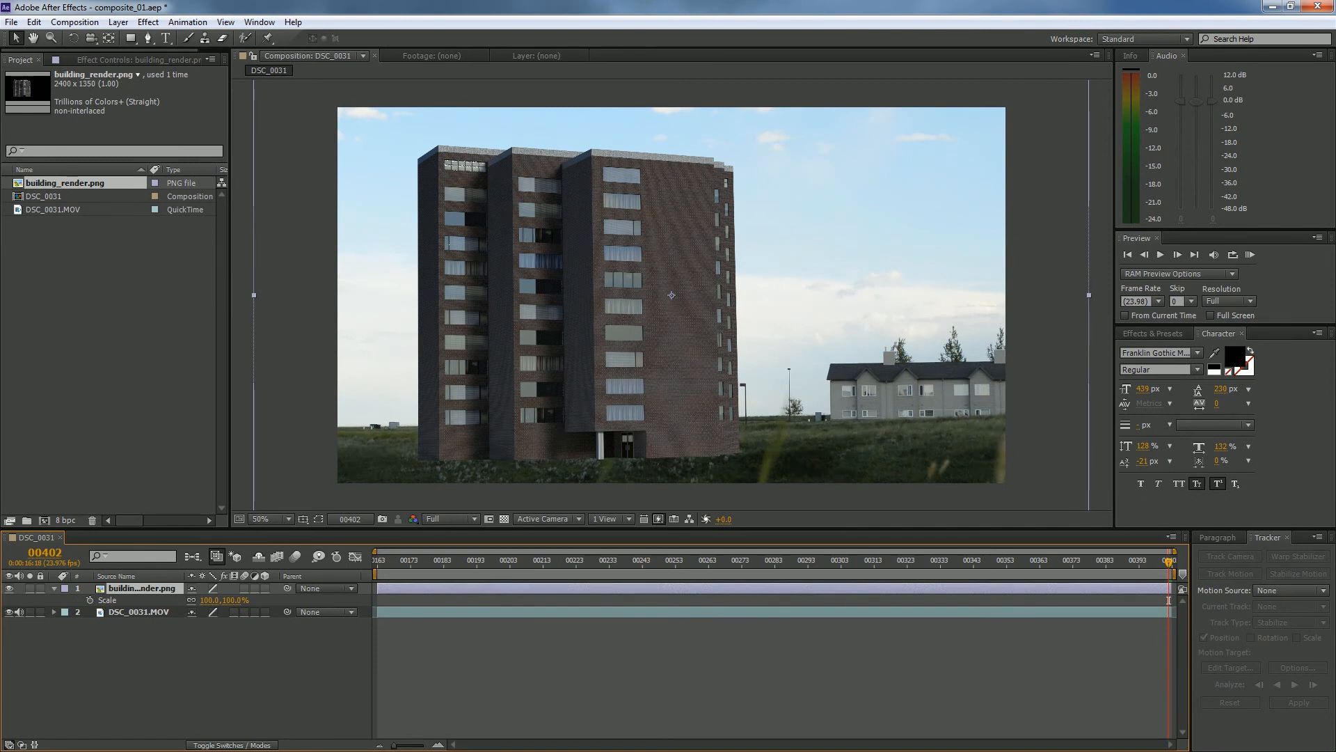
click(210, 600)
text(80)
key(Return)
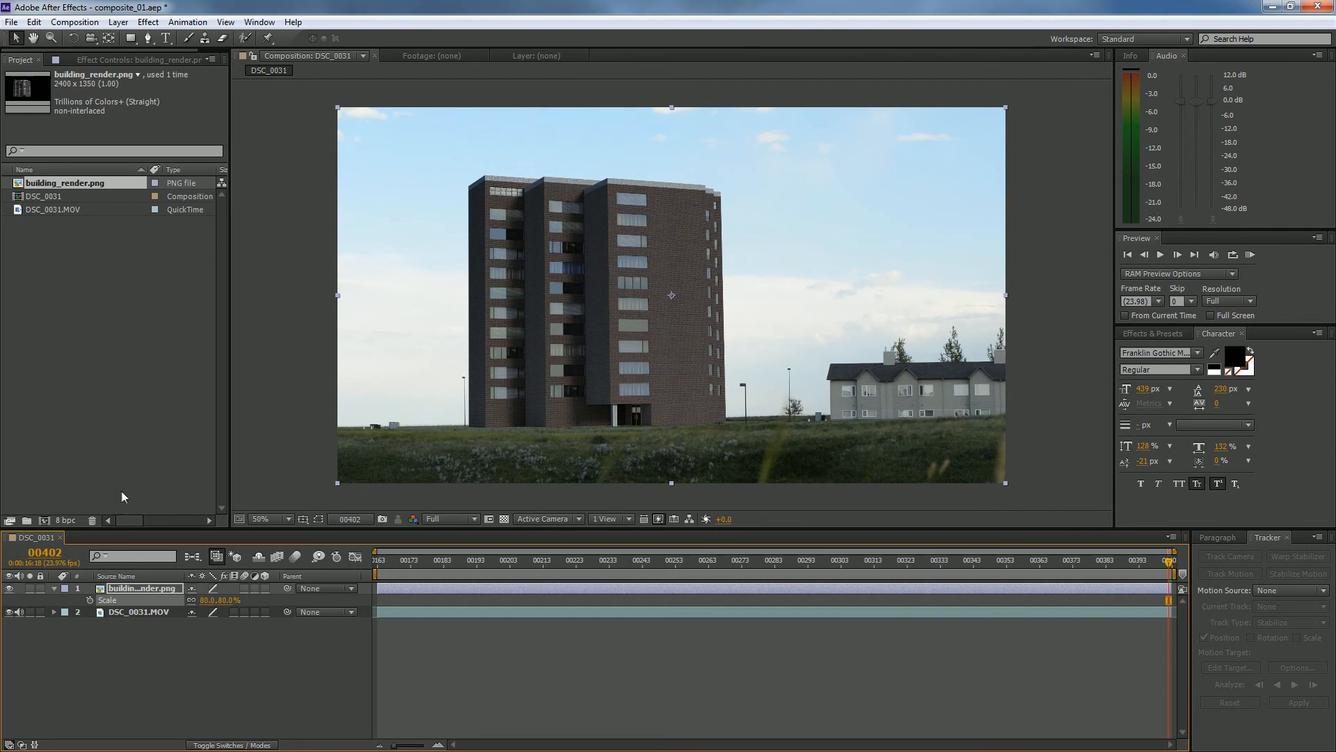
Step: Hide the building render layer so only the footage displays
click(9, 589)
click(9, 588)
click(9, 588)
Step: Send the DSC_0031.MOV layer to mocha AE and create the tracking project with its default settings
click(136, 614)
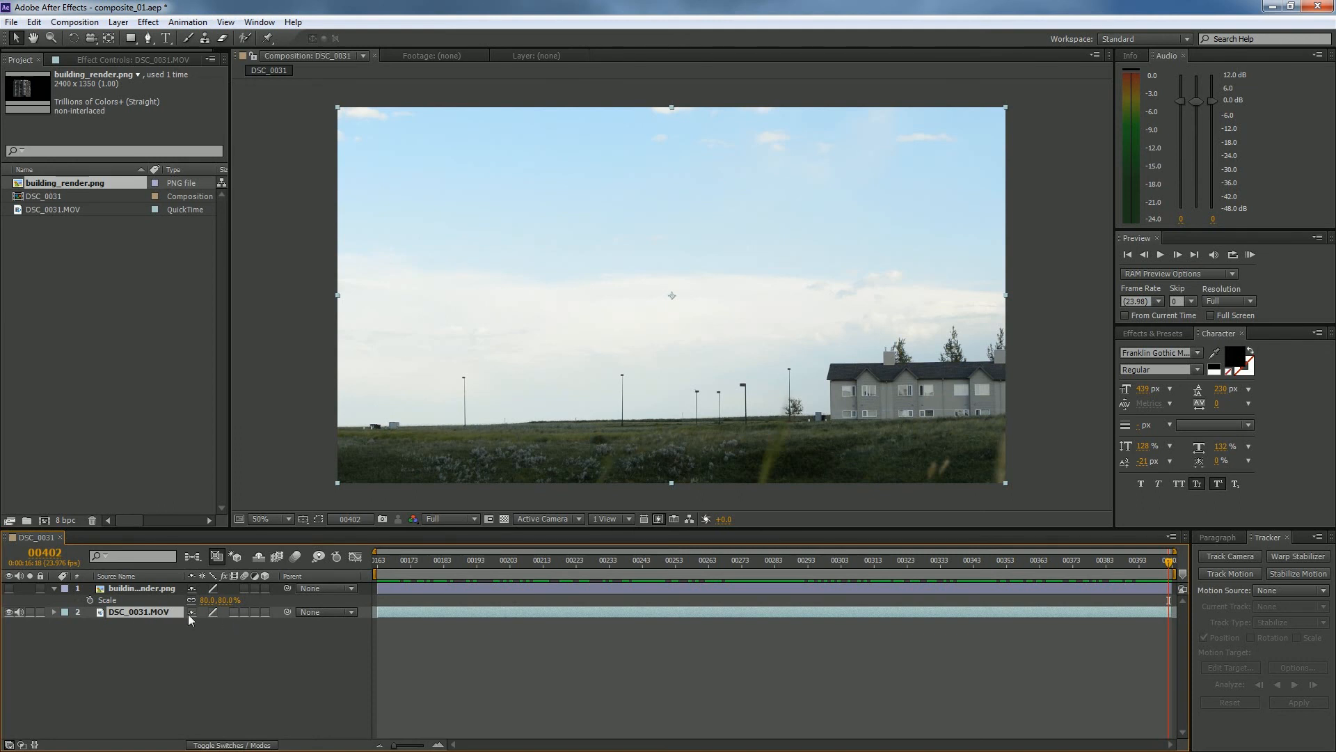
click(184, 23)
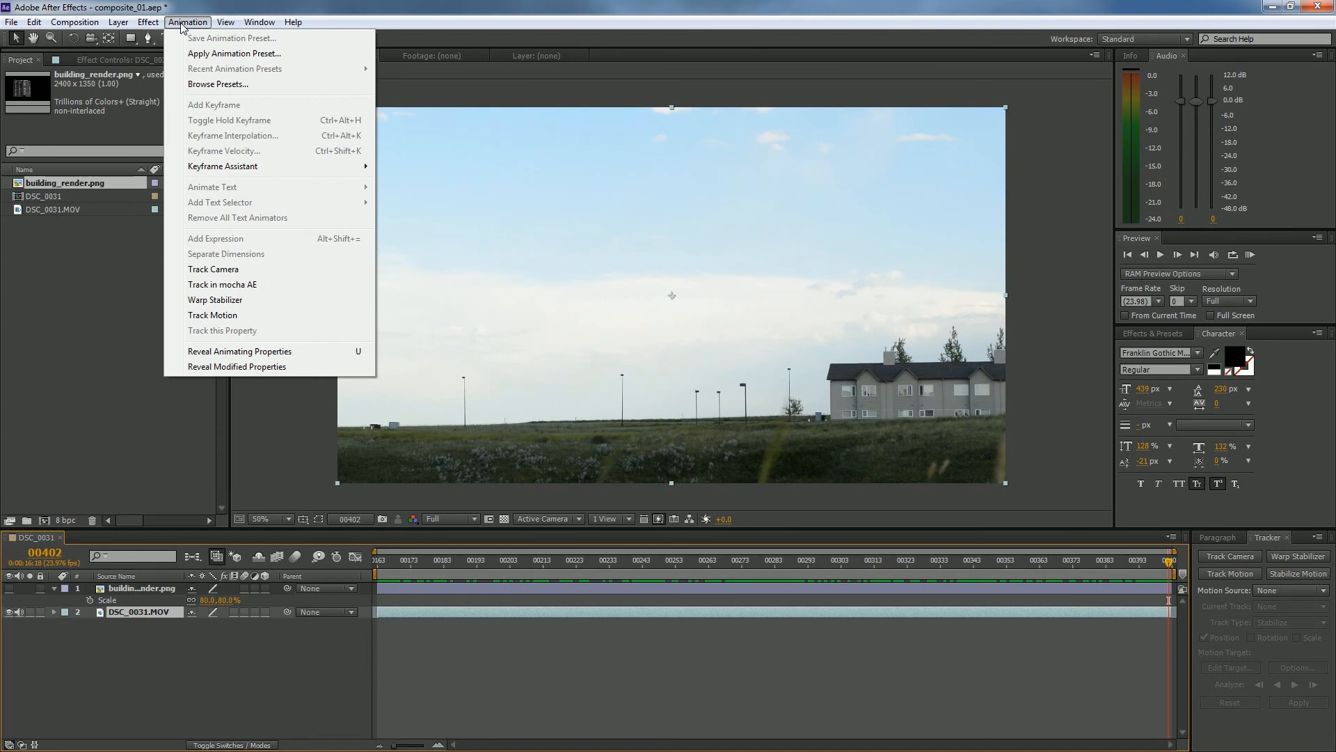
click(254, 287)
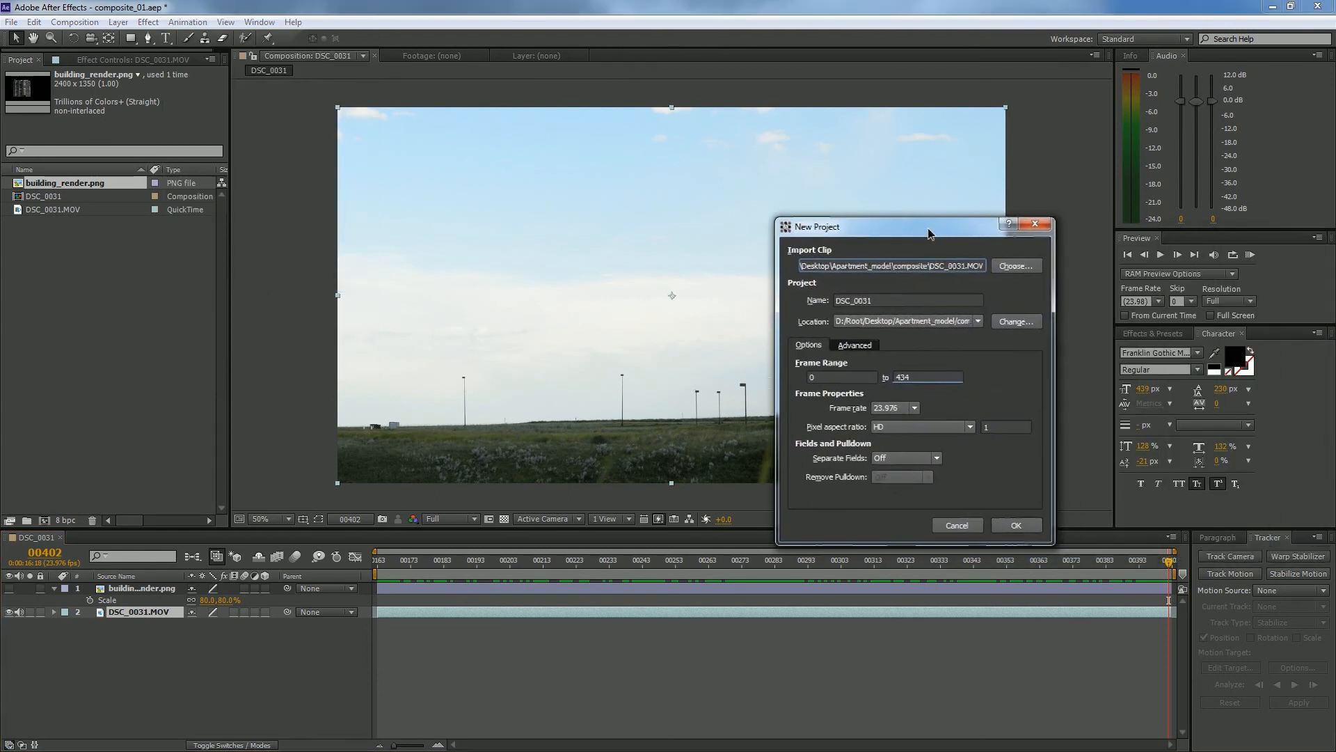
drag(928, 234, 790, 195)
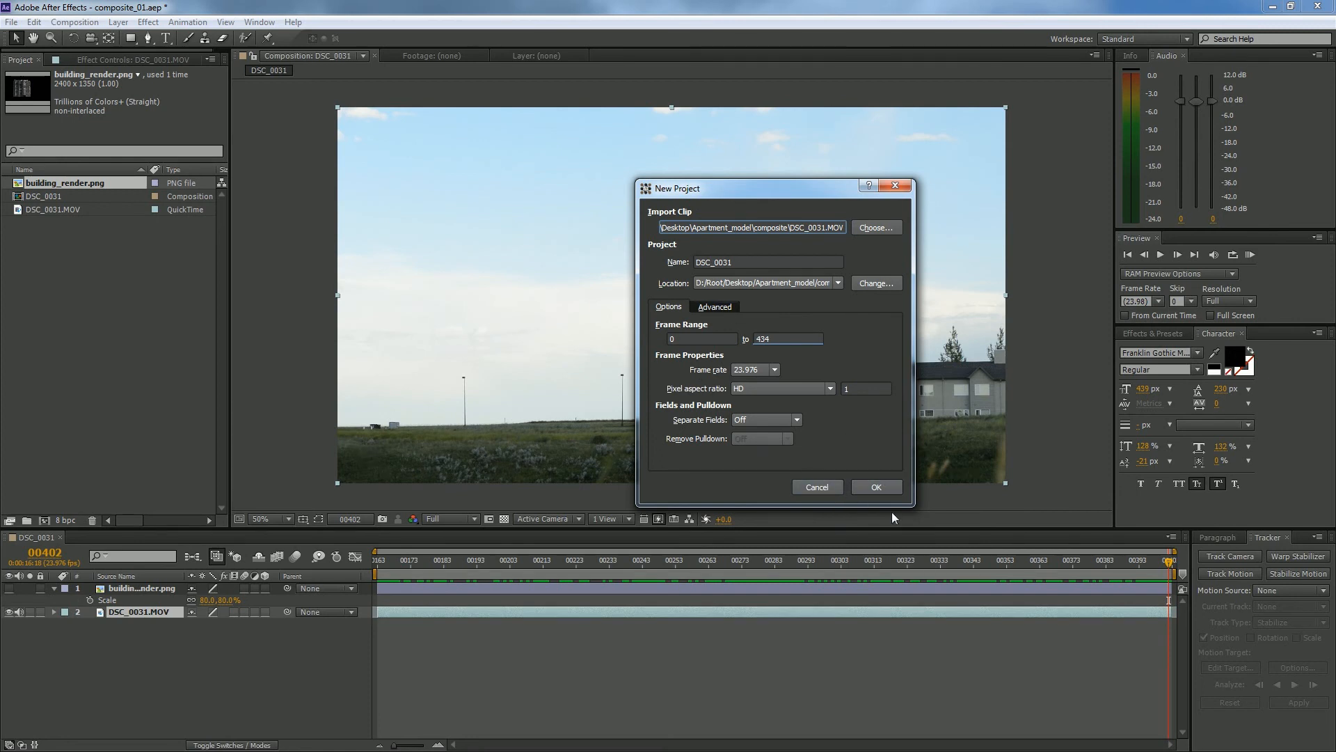
click(879, 488)
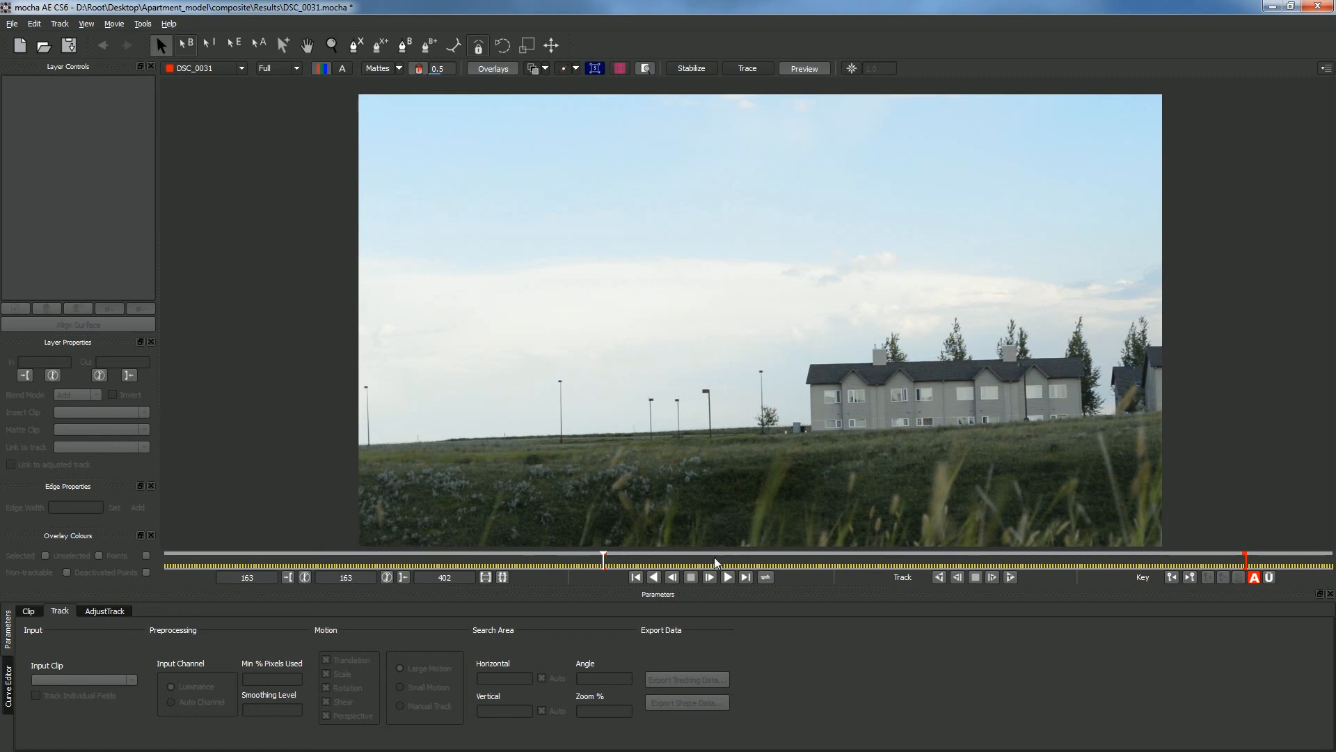
Step: Go to frame 402 of the clip in mocha AE
click(1240, 566)
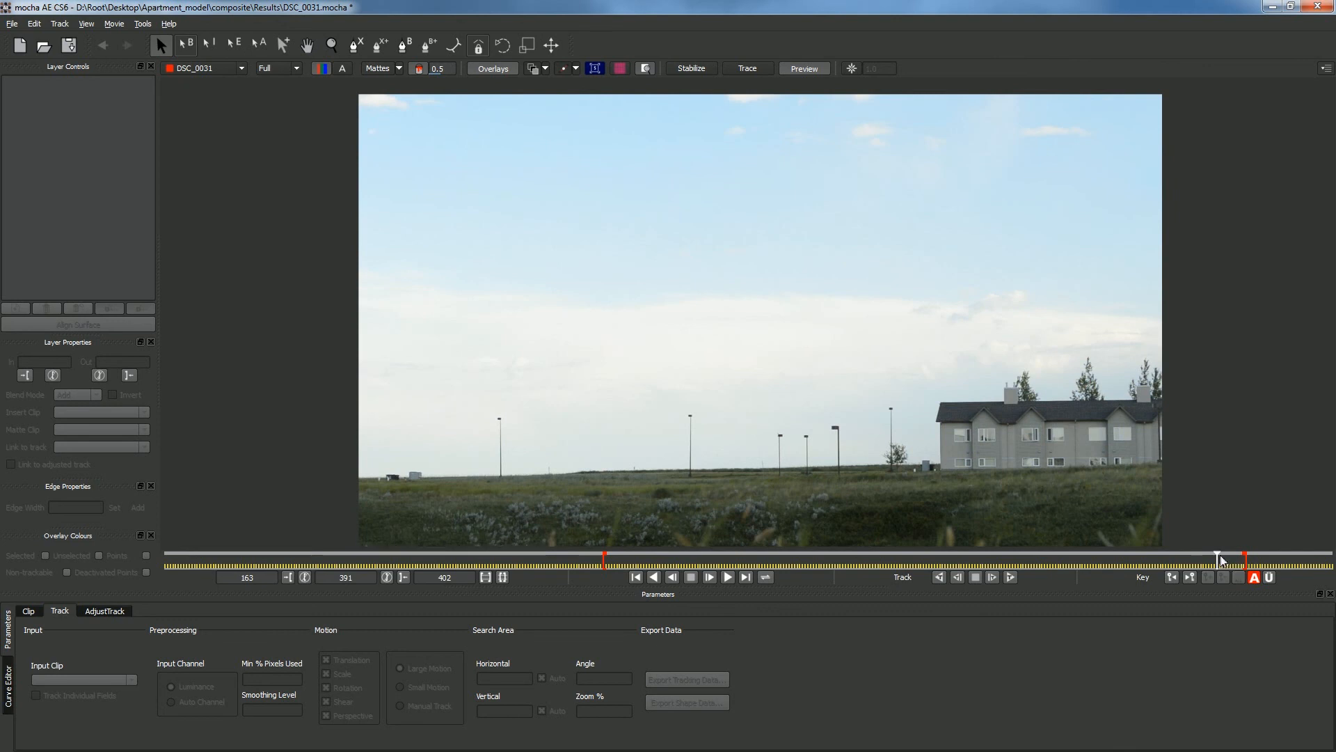
drag(1219, 557, 1241, 554)
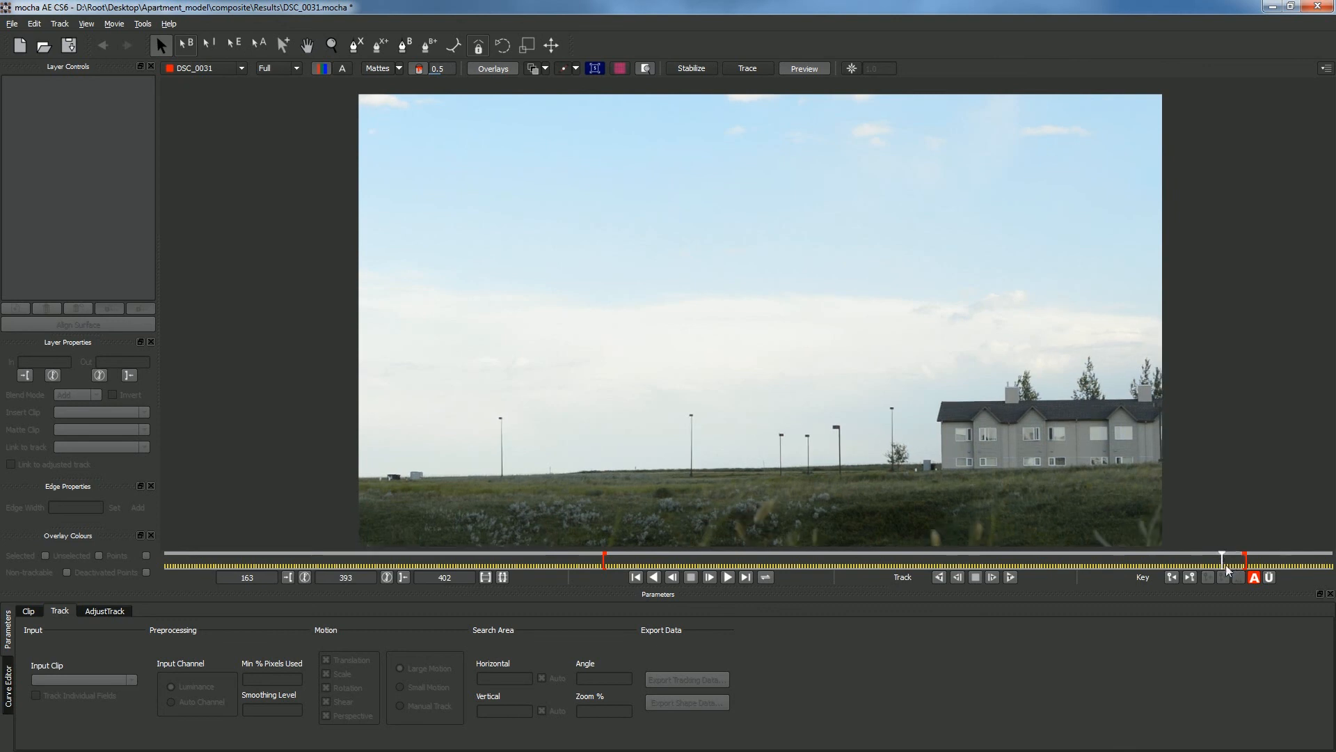
click(1230, 565)
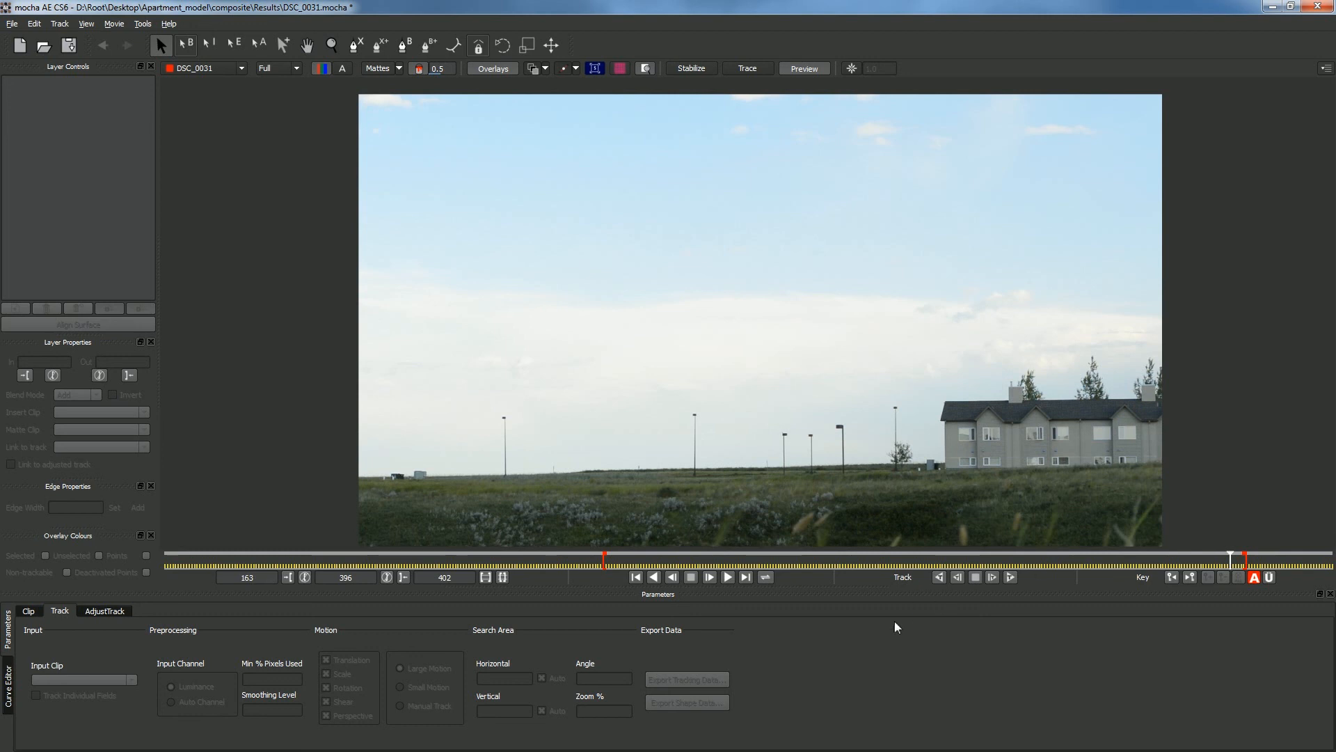
double_click(346, 578)
text(402)
key(Return)
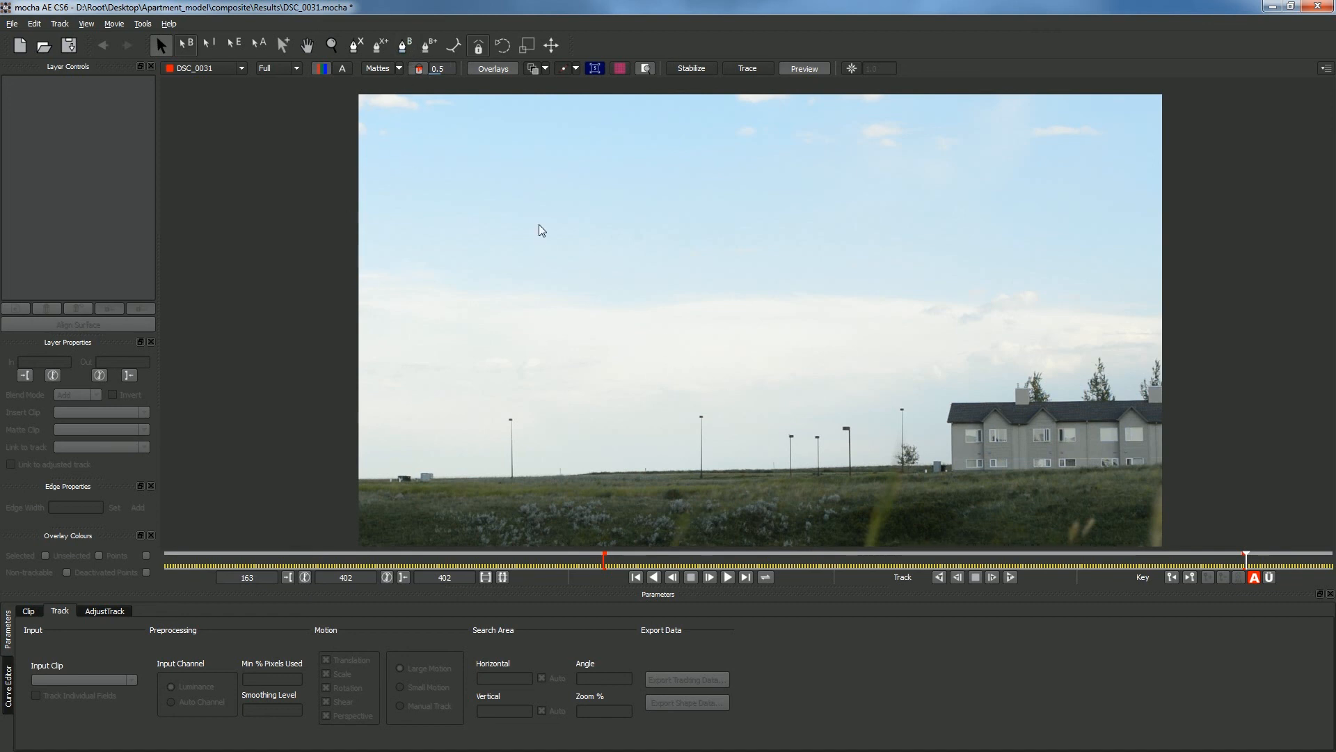
Step: Draw a closed B-spline around the lamp posts and horizon, from the distant vehicles to the near edge of the apartment building
click(406, 49)
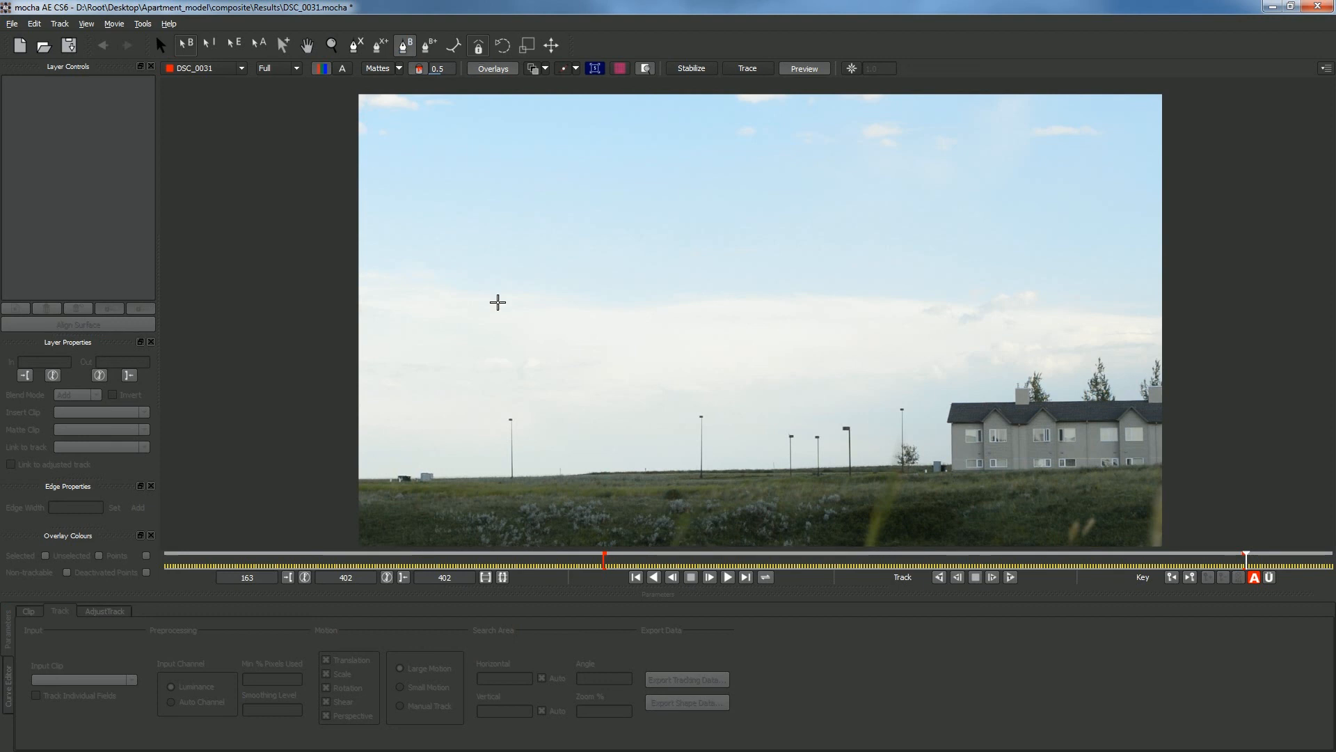
click(493, 404)
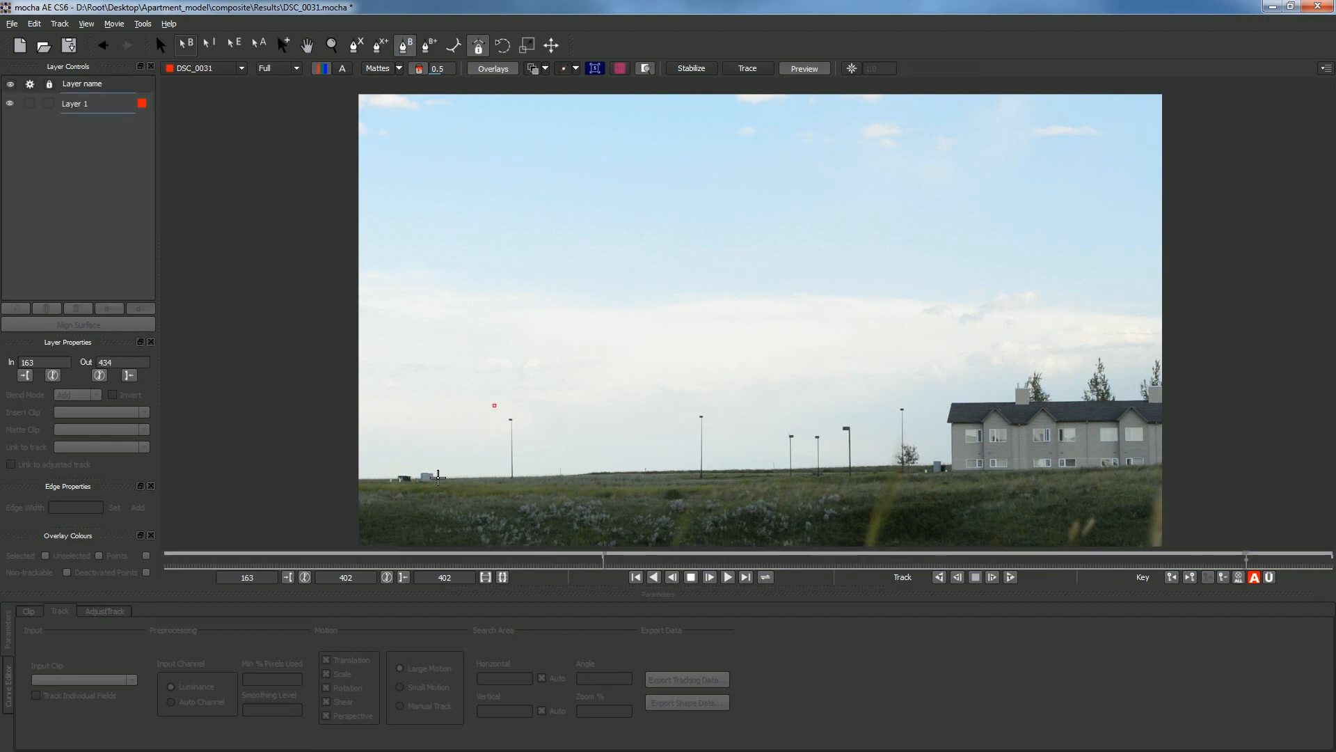
drag(416, 483, 428, 501)
drag(780, 486, 852, 473)
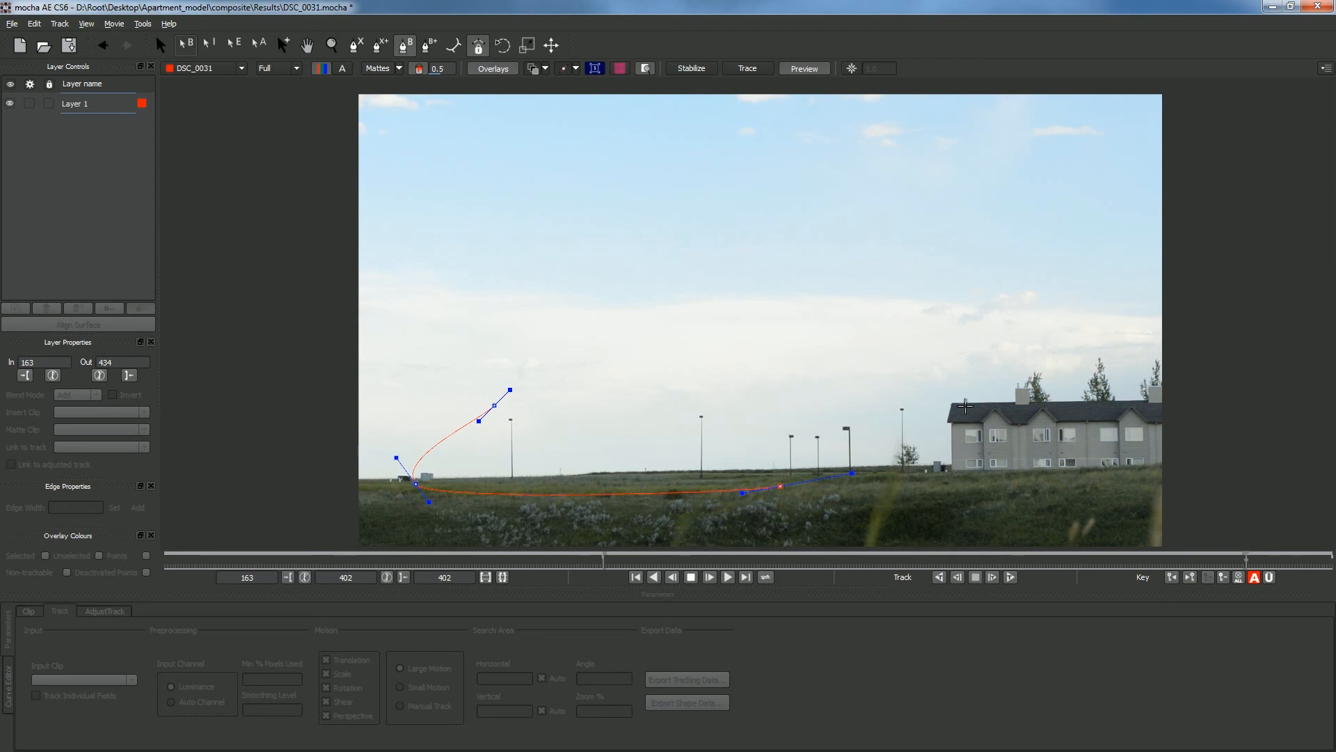
drag(963, 415, 955, 376)
click(493, 406)
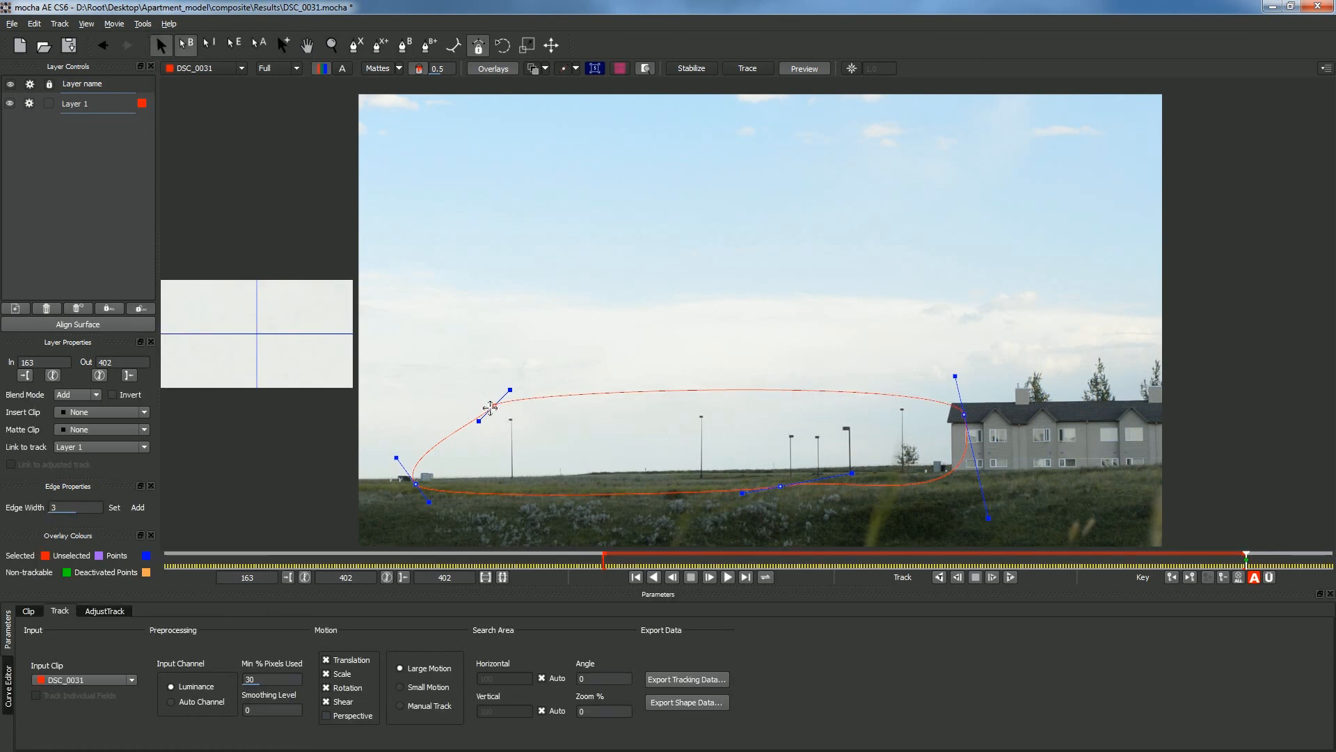
Step: Refine the spline by flattening its upper curve near the first lamp post and nudging the lower point slightly down
drag(509, 387, 542, 386)
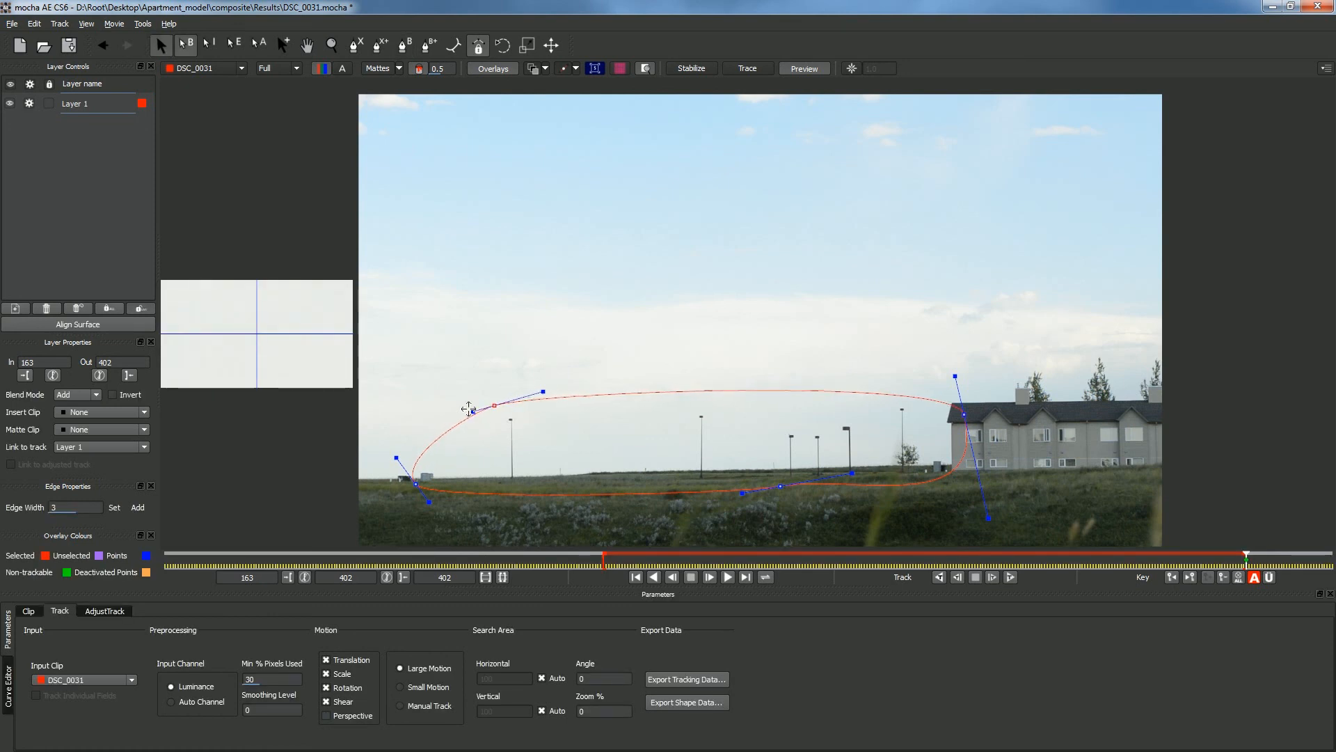
drag(470, 414, 497, 408)
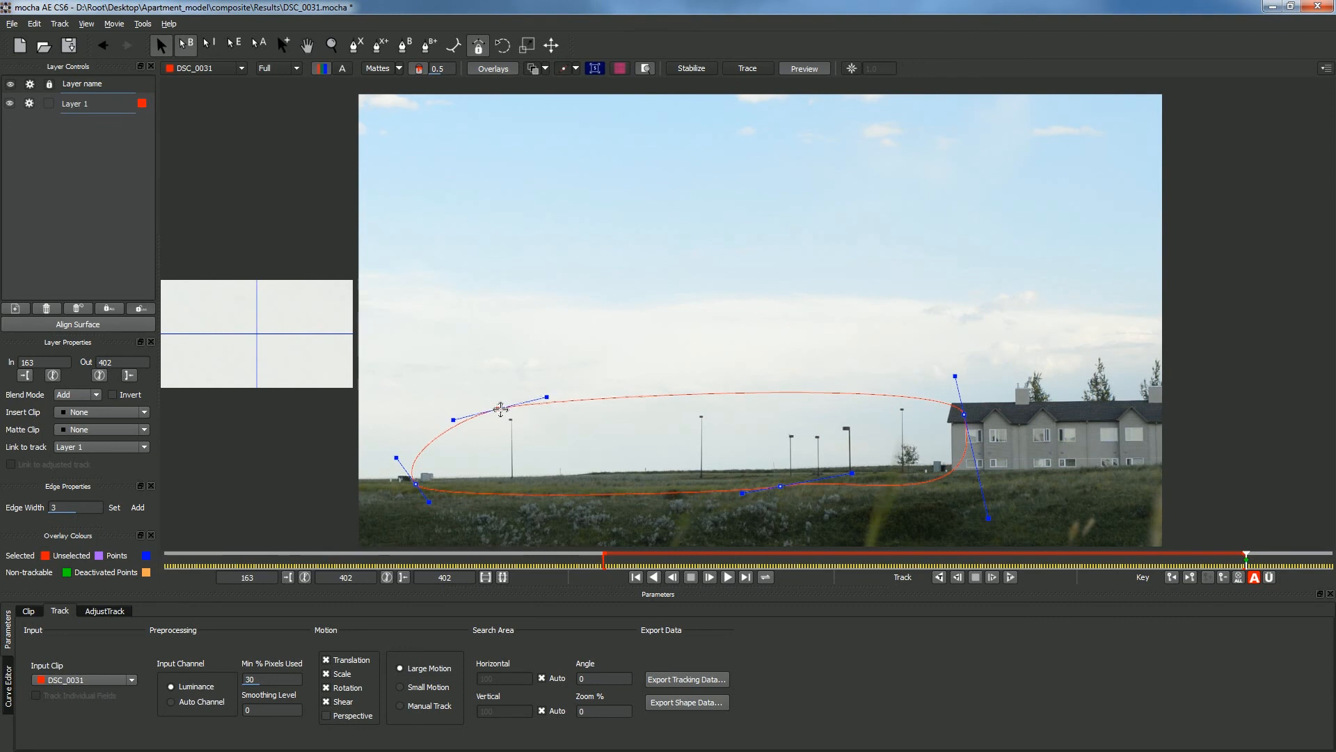
drag(781, 486, 783, 490)
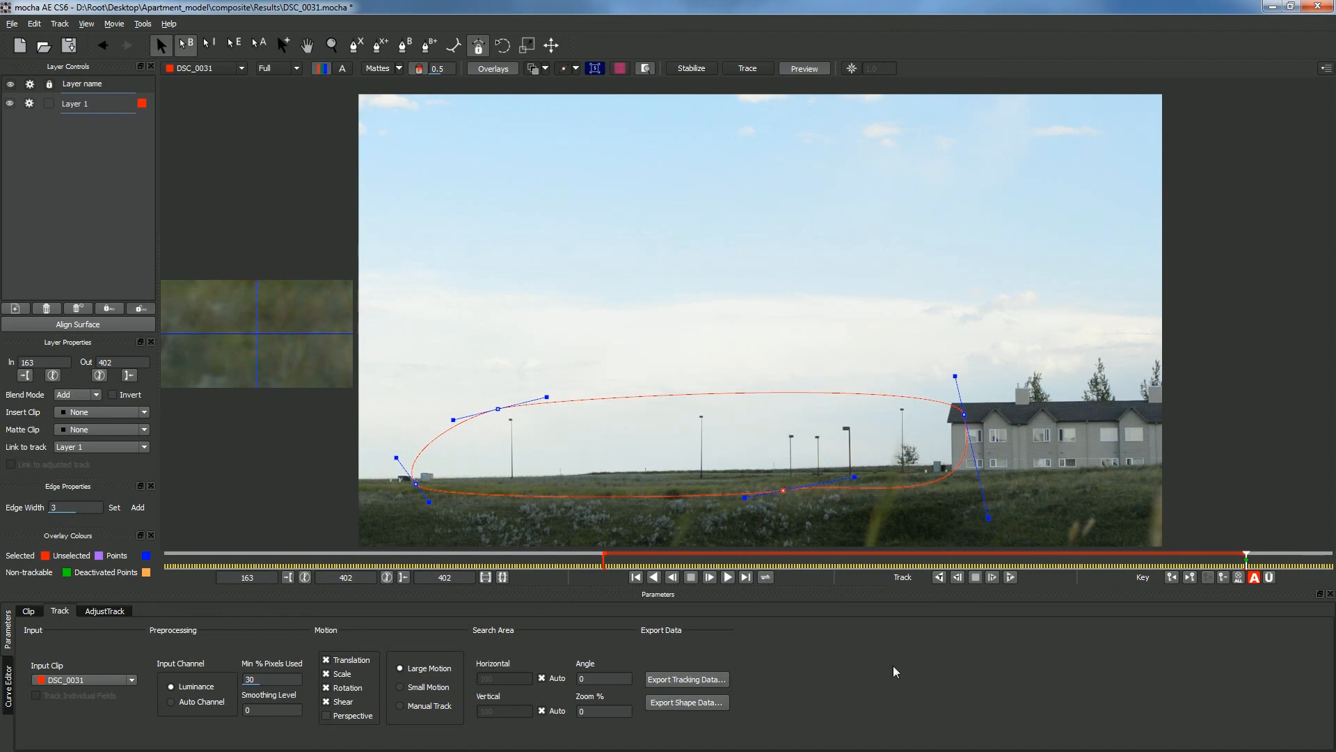
Step: Track the spline backward to frame 163 and start scrubbing through the tracked frames to check it
click(939, 577)
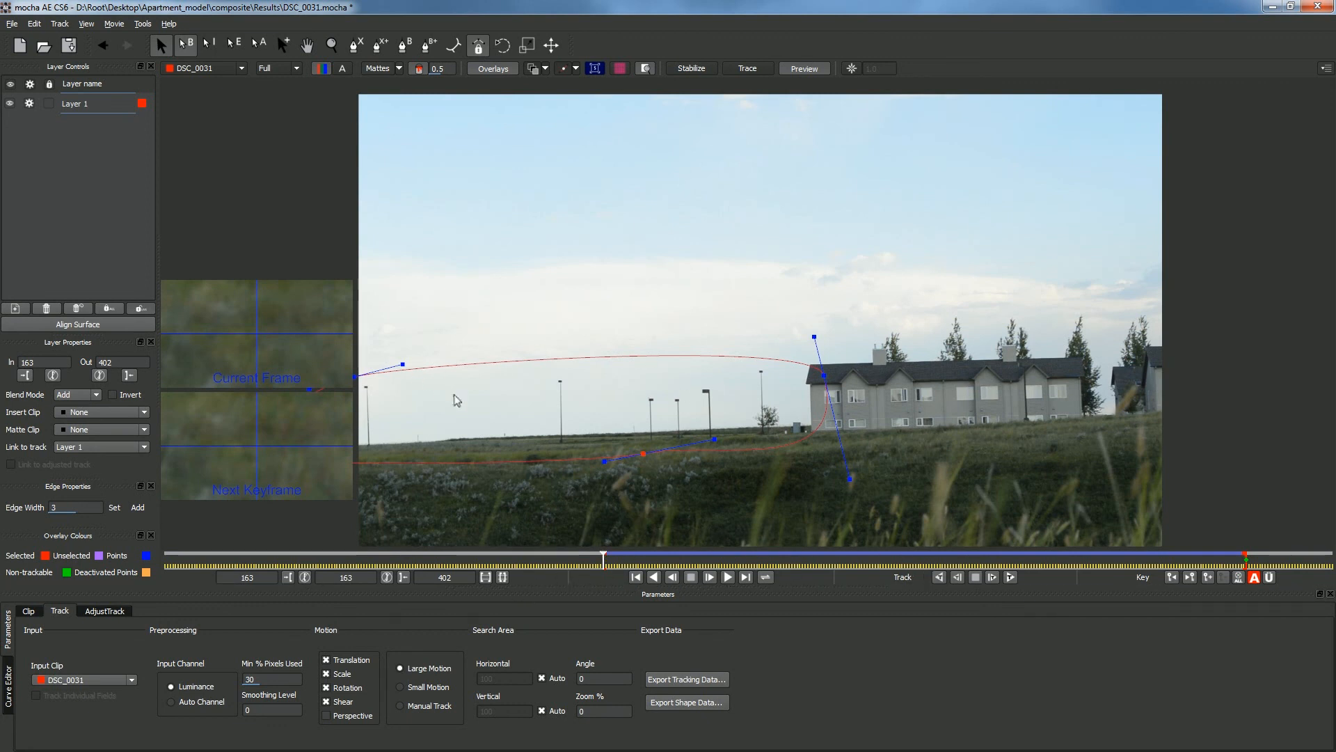
drag(604, 557, 611, 557)
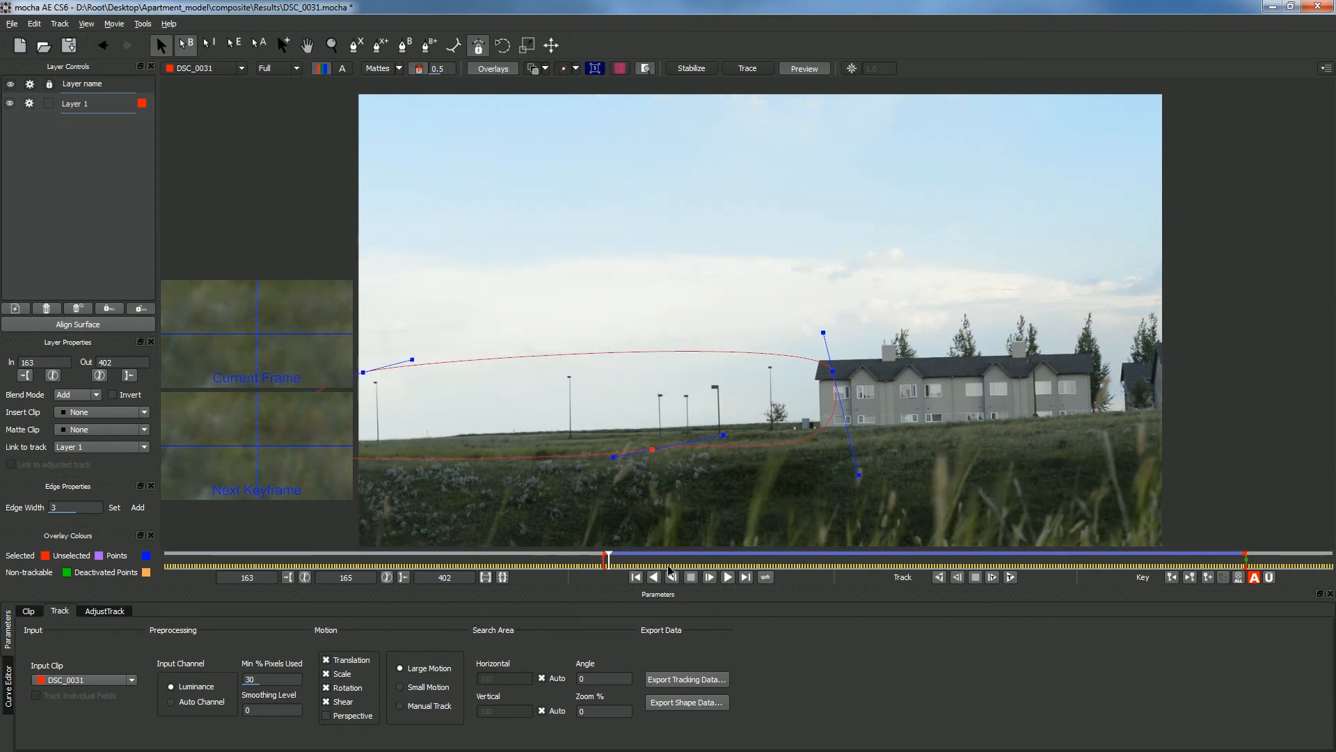
Step: Play back the track and copy its tracking data to the clipboard in the After Effects Transform Data format
click(728, 577)
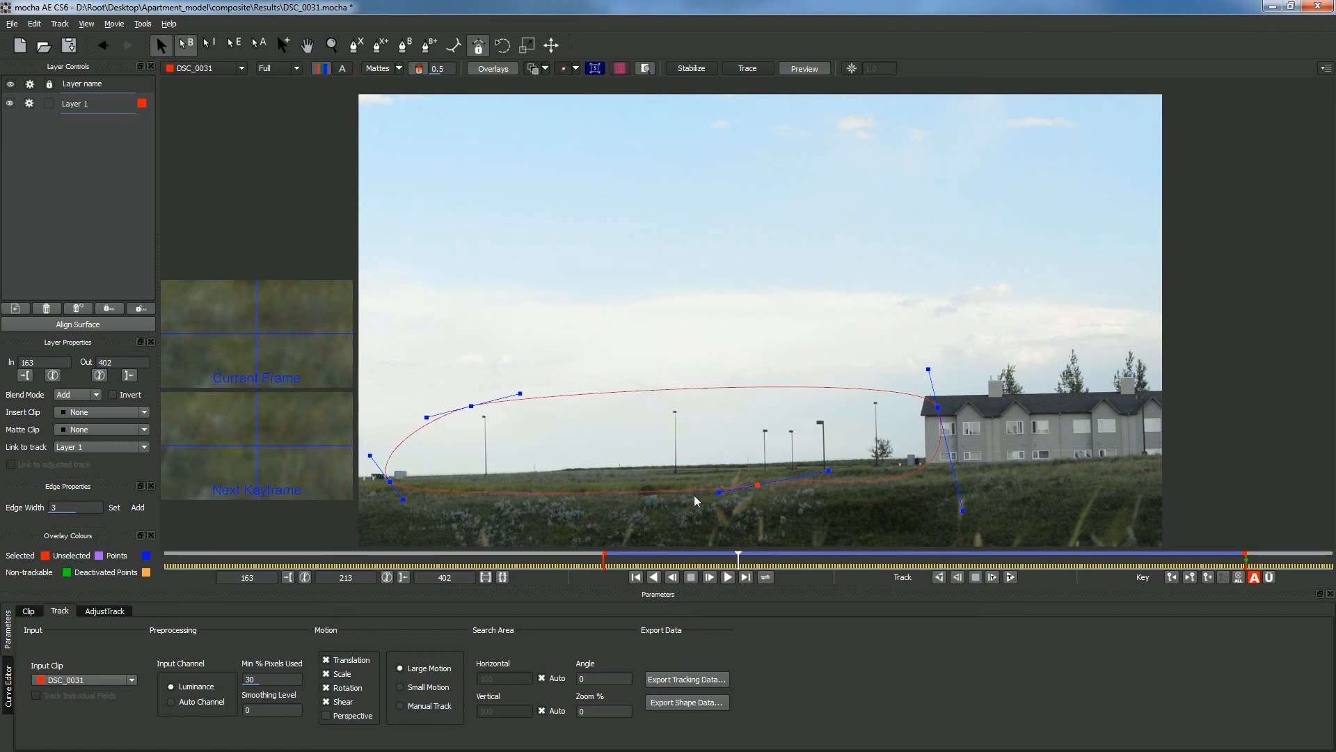
click(698, 687)
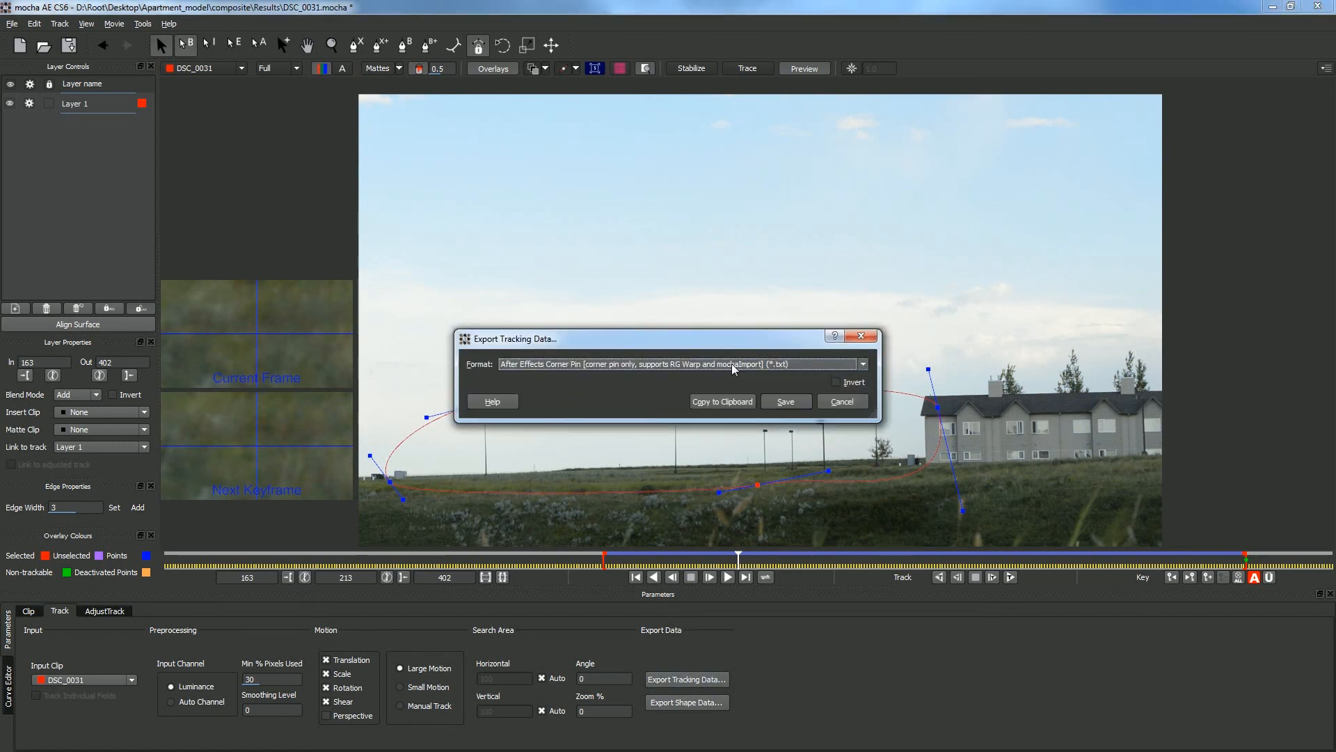
click(733, 364)
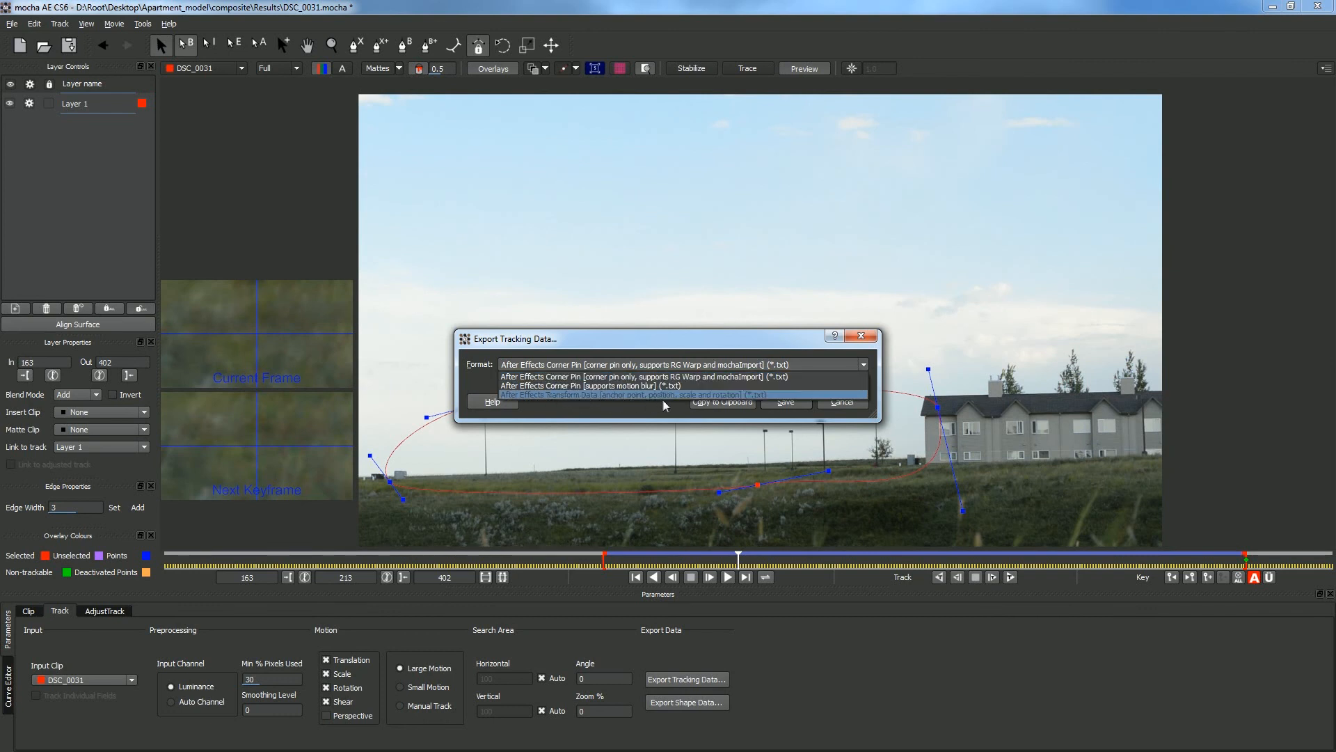
click(705, 395)
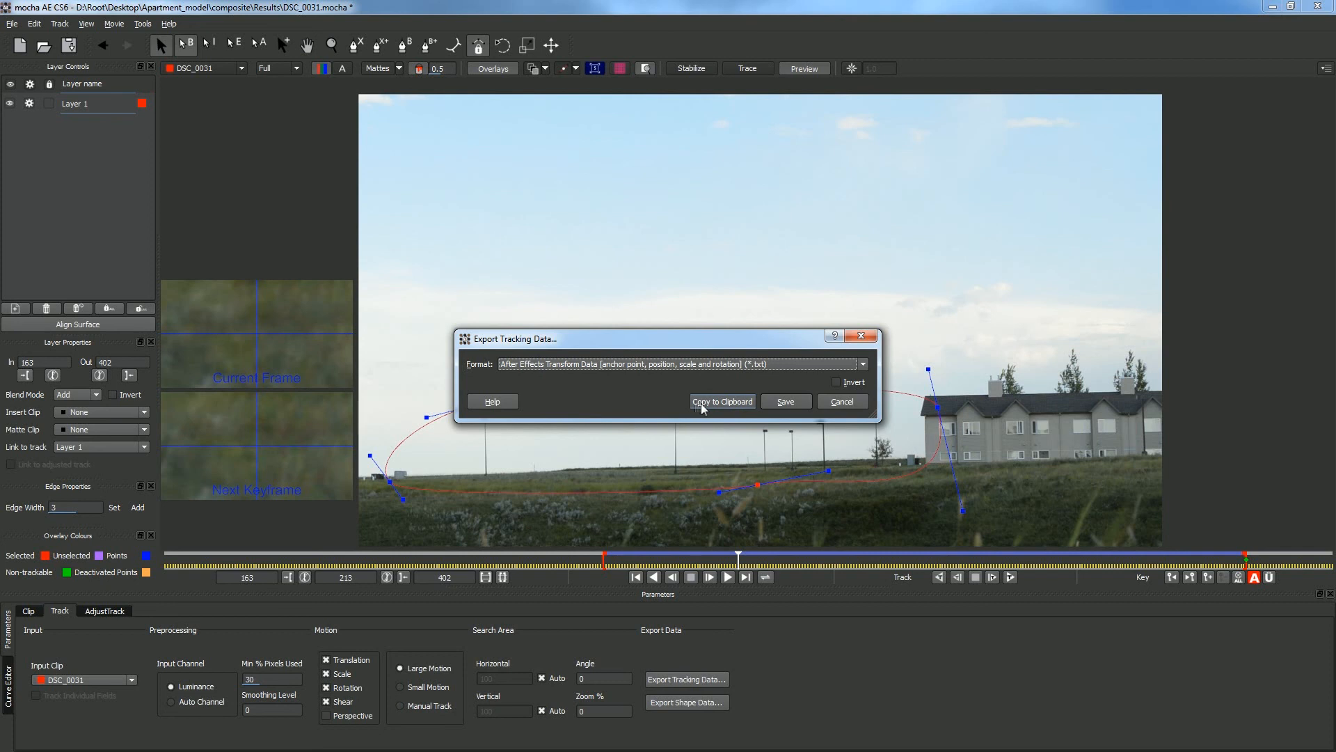
click(720, 408)
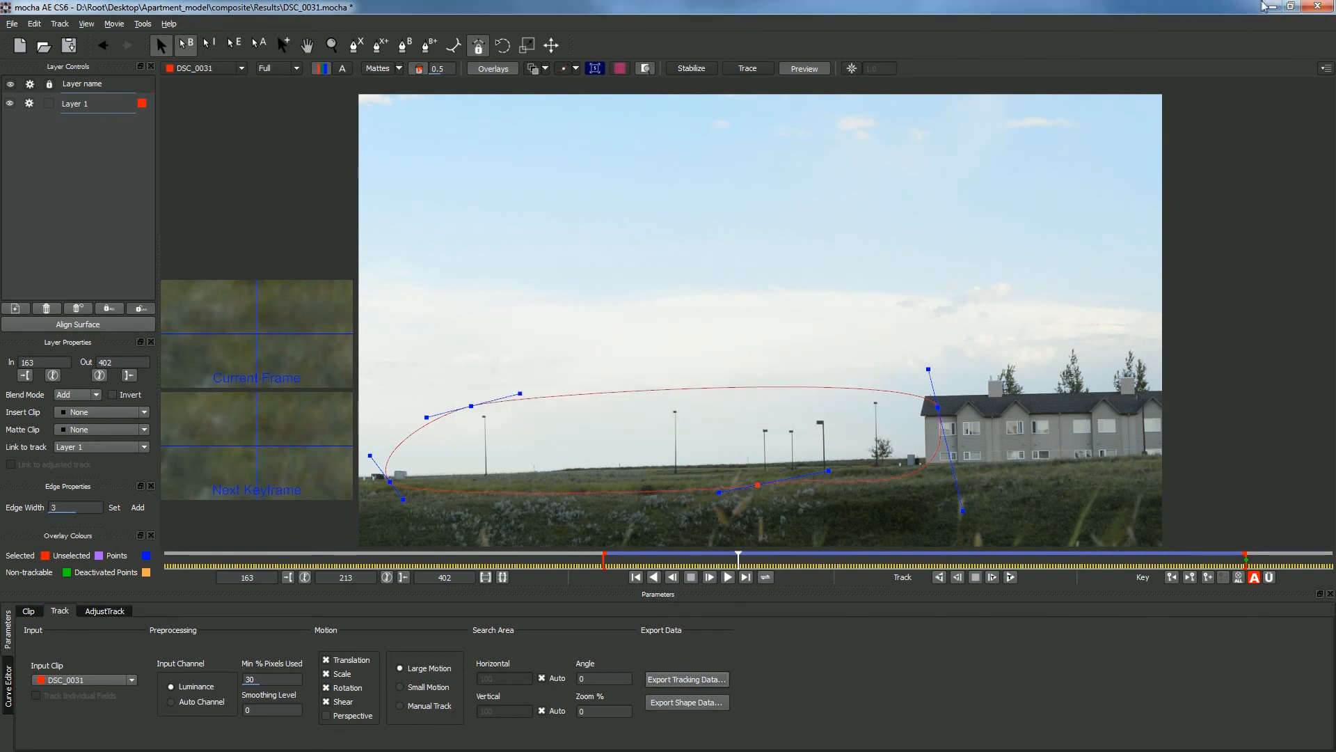
Step: Switch to After Effects and make the building_render.png layer visible
click(1271, 6)
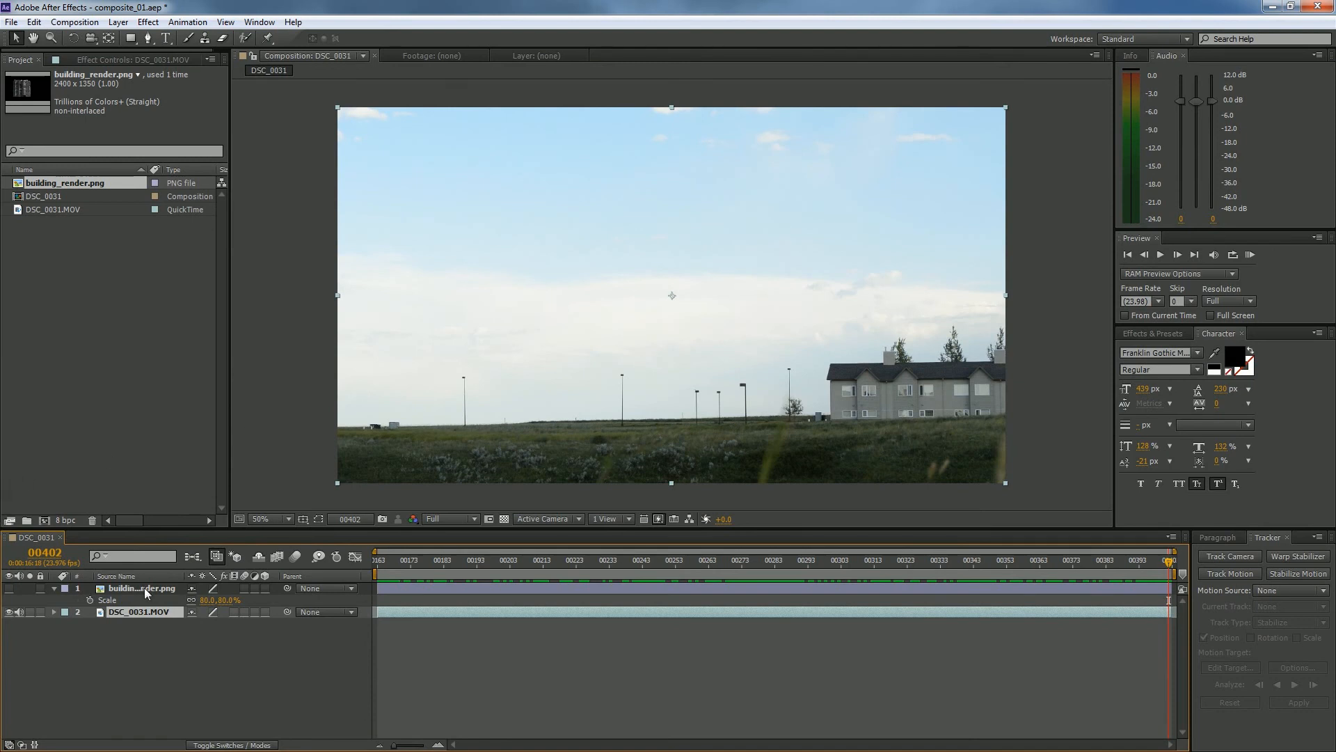
click(145, 591)
click(9, 588)
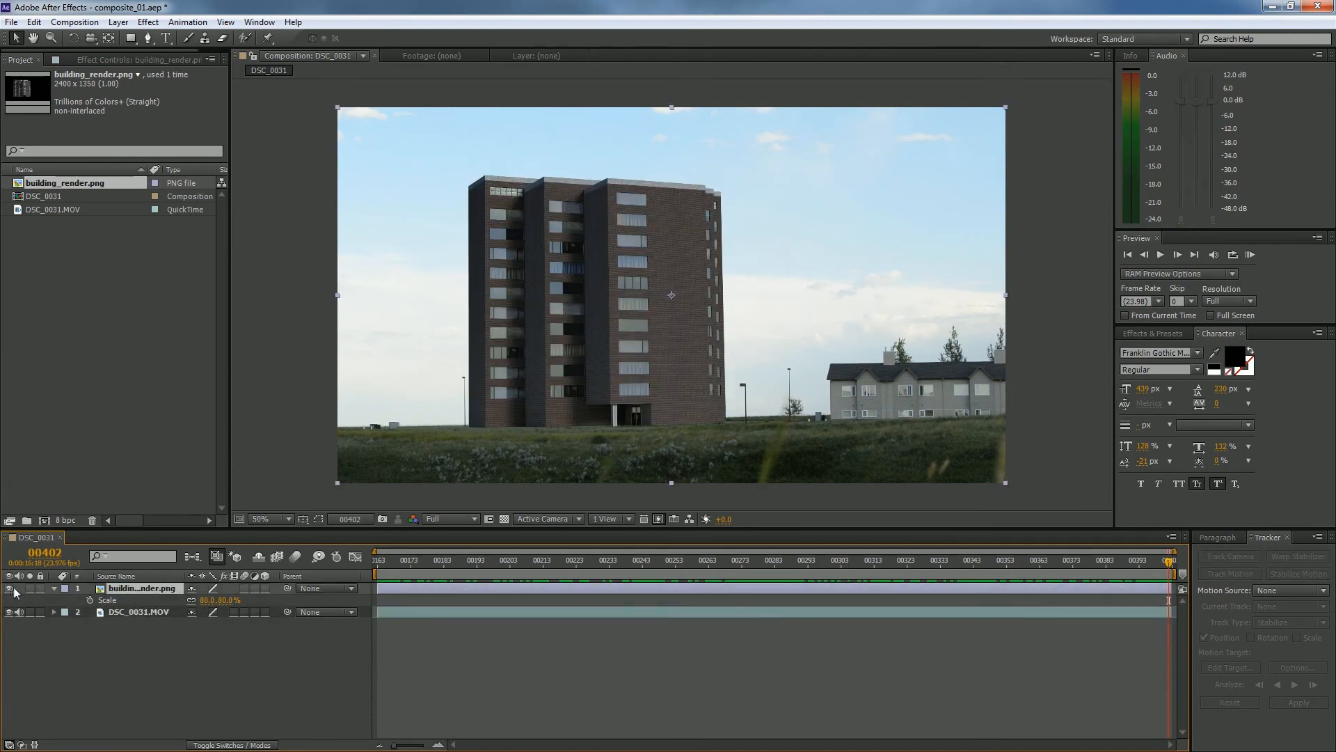
Step: Create a null object in the DSC_0031 composition and paste the copied tracking data onto it at frame 163
right_click(268, 660)
mouse_move(320, 515)
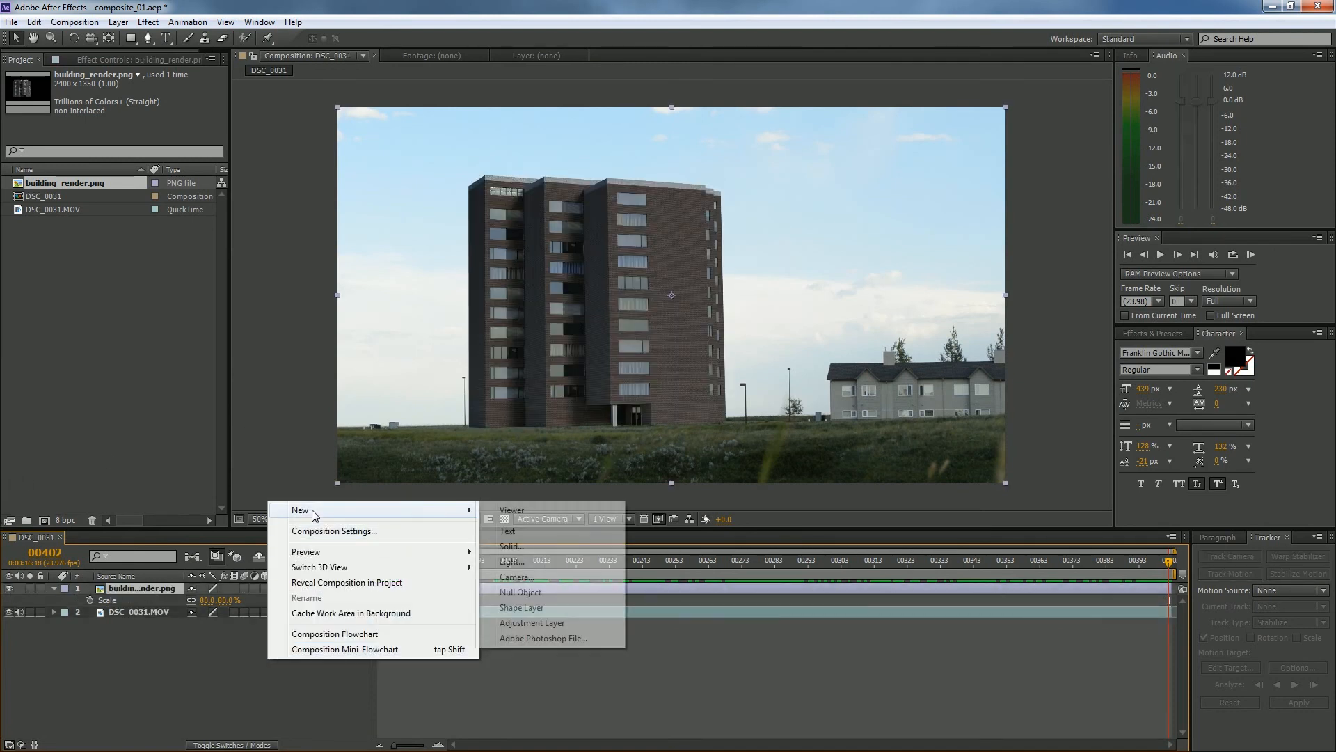
click(536, 592)
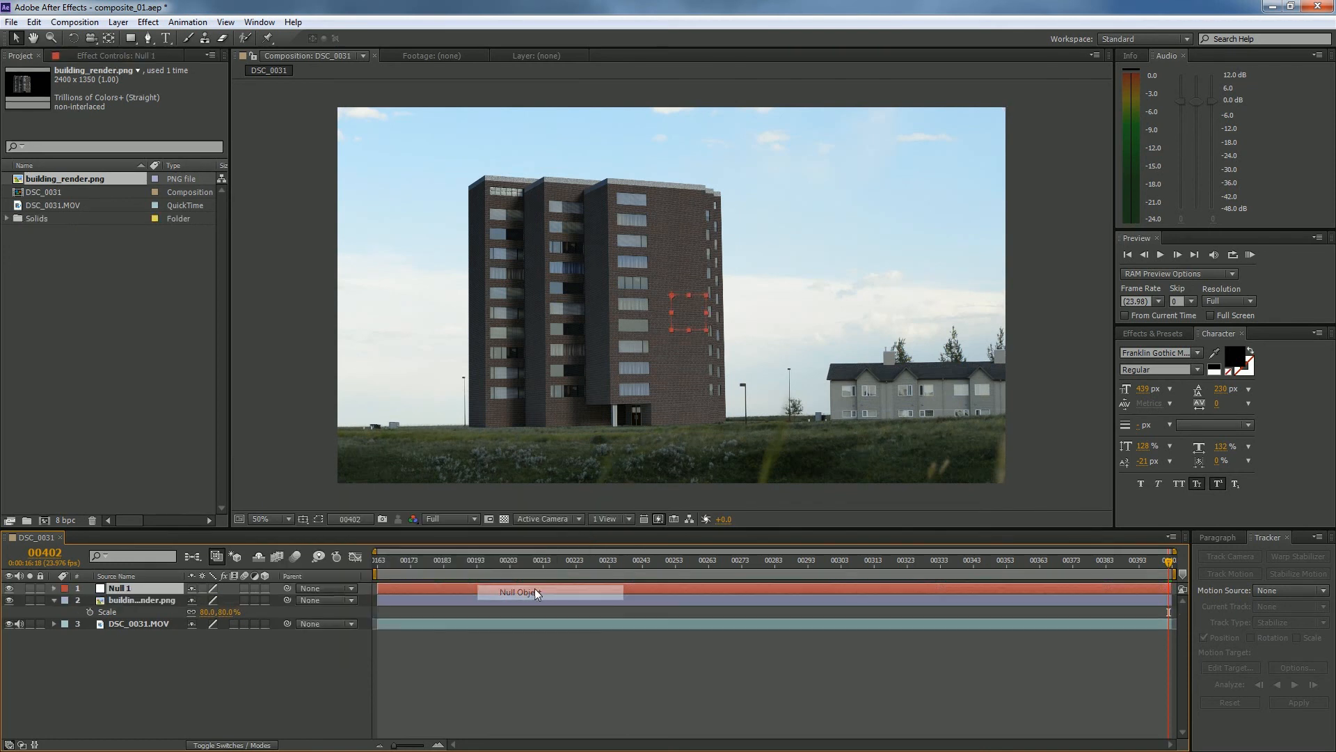
drag(481, 561, 365, 564)
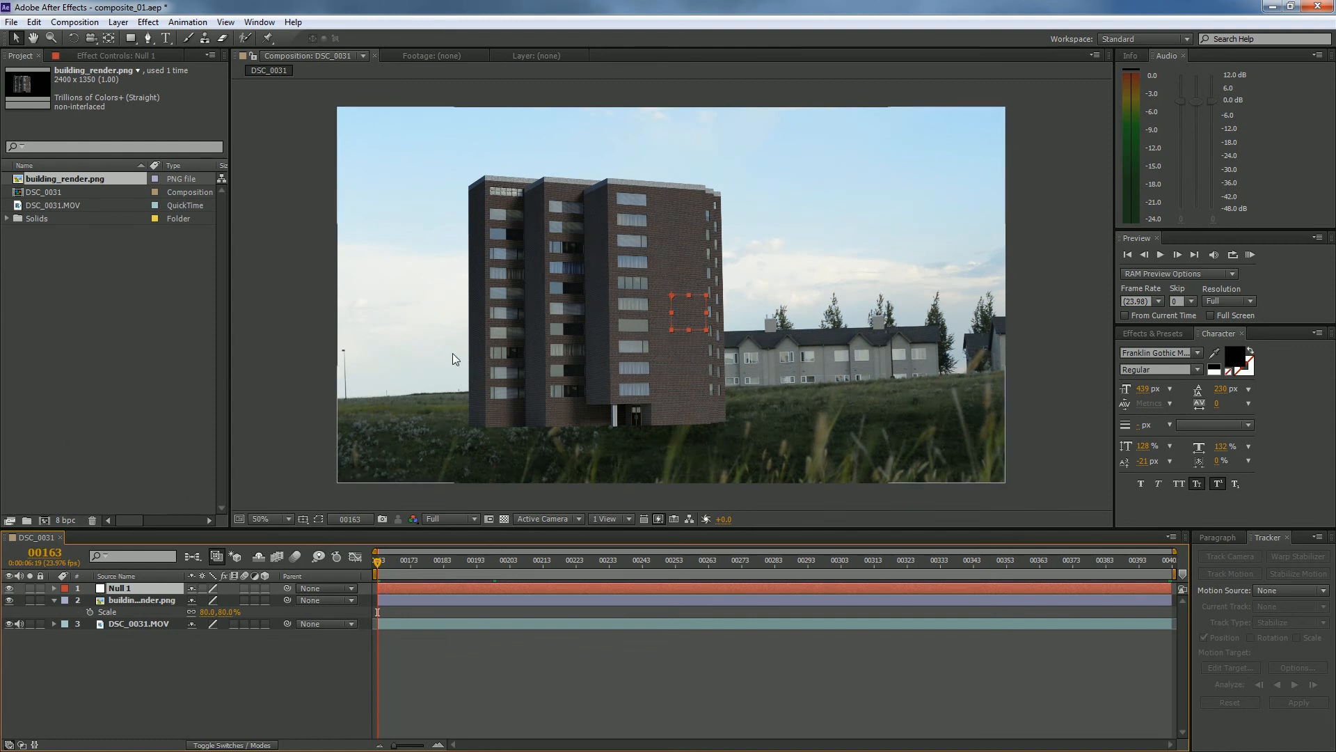
key(Return)
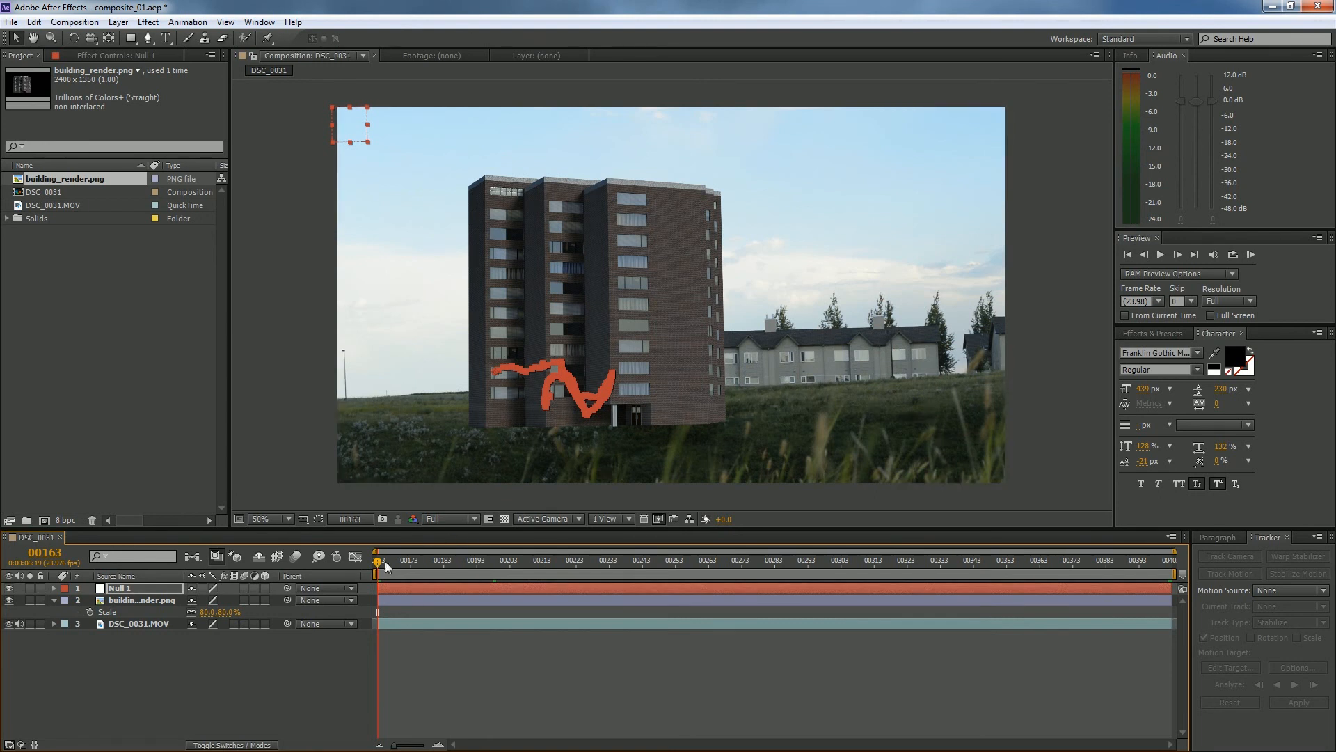
key(ctrl+v)
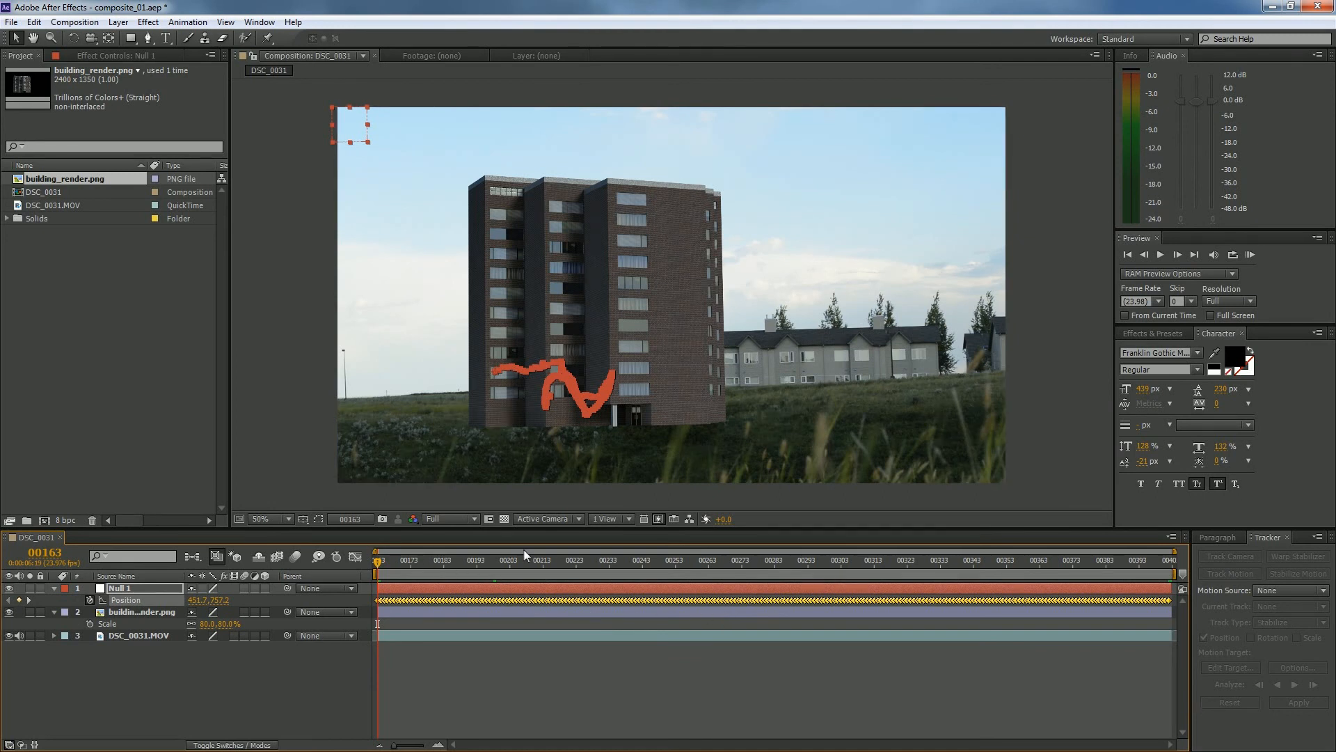
Step: Undo the paste, try pasting the tracking data at frame 303, and put it back at frame 163
key(ctrl+z)
drag(506, 553, 841, 569)
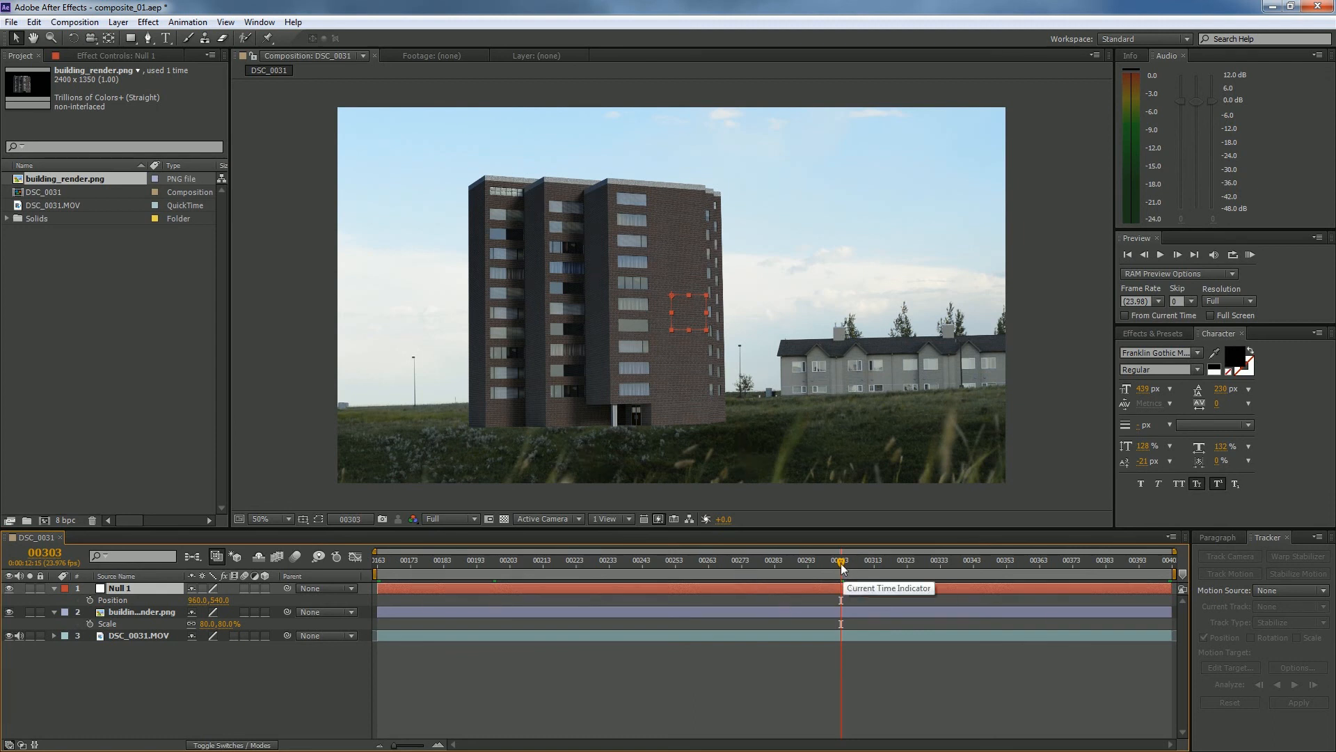
key(ctrl+v)
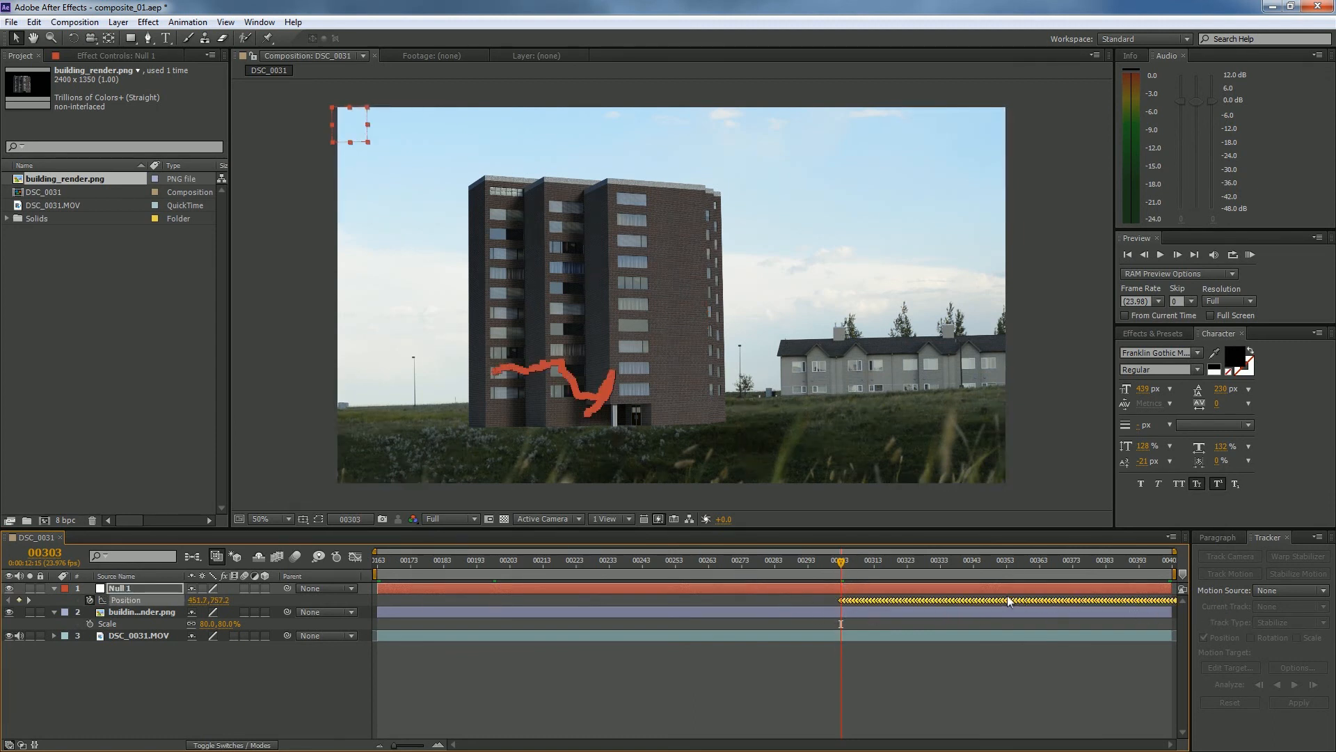
key(ctrl+z)
drag(679, 569, 349, 566)
key(ctrl+v)
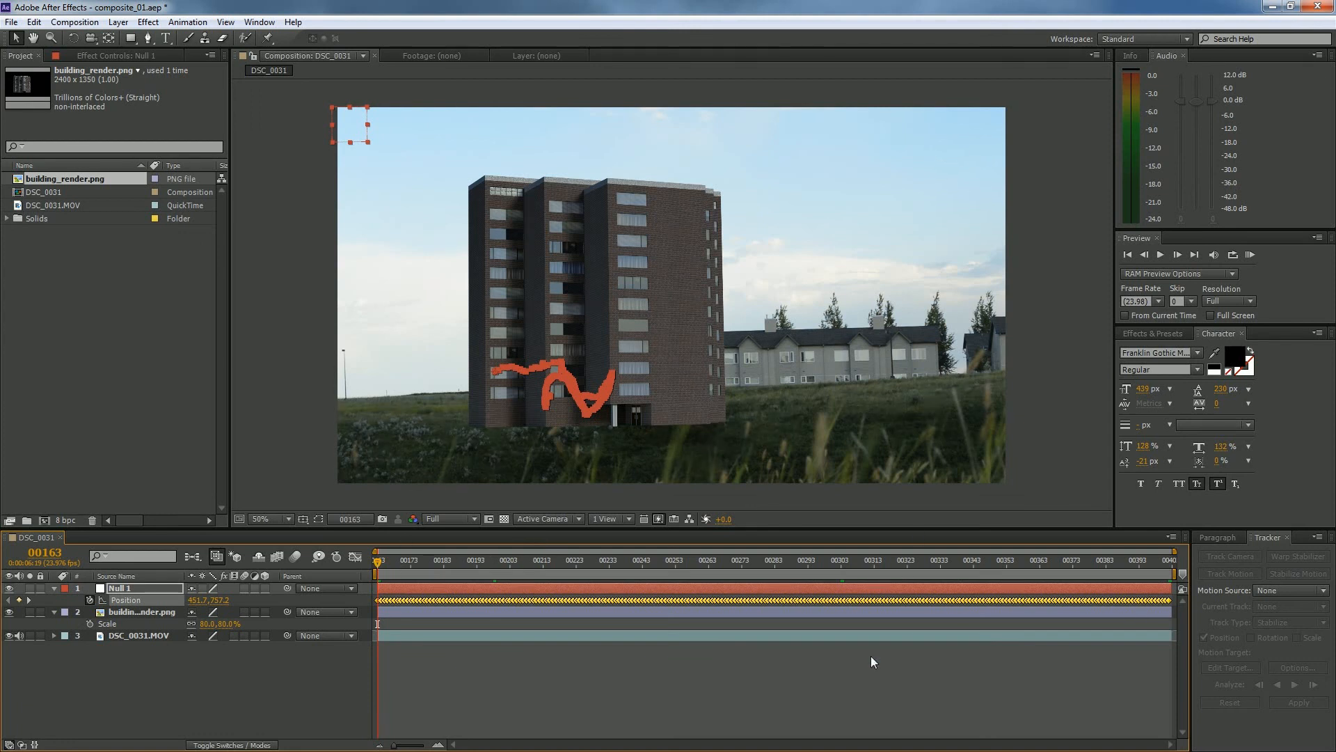
Step: At frame 402, remove the null's Anchor Point keyframes, and scrub back to frame 163 to check its motion
drag(449, 561, 1213, 624)
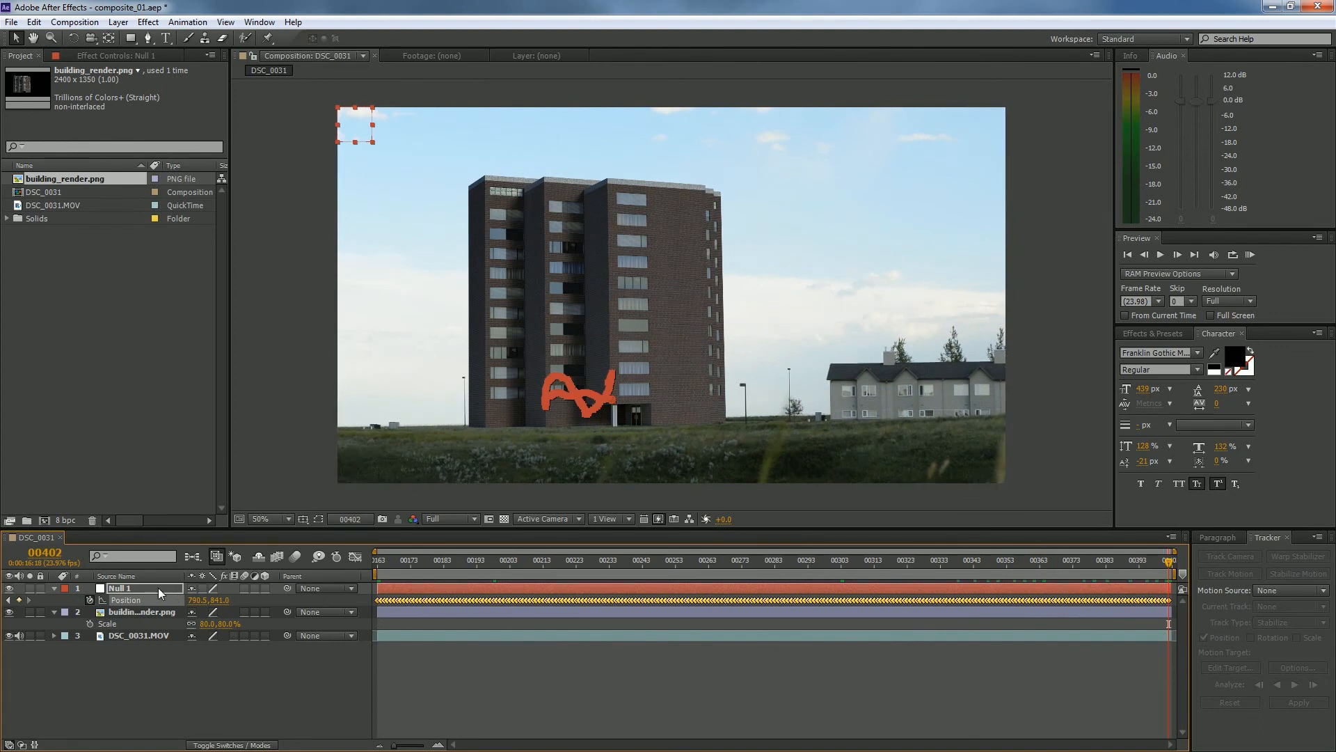
click(146, 647)
click(118, 599)
click(92, 600)
drag(474, 565, 418, 527)
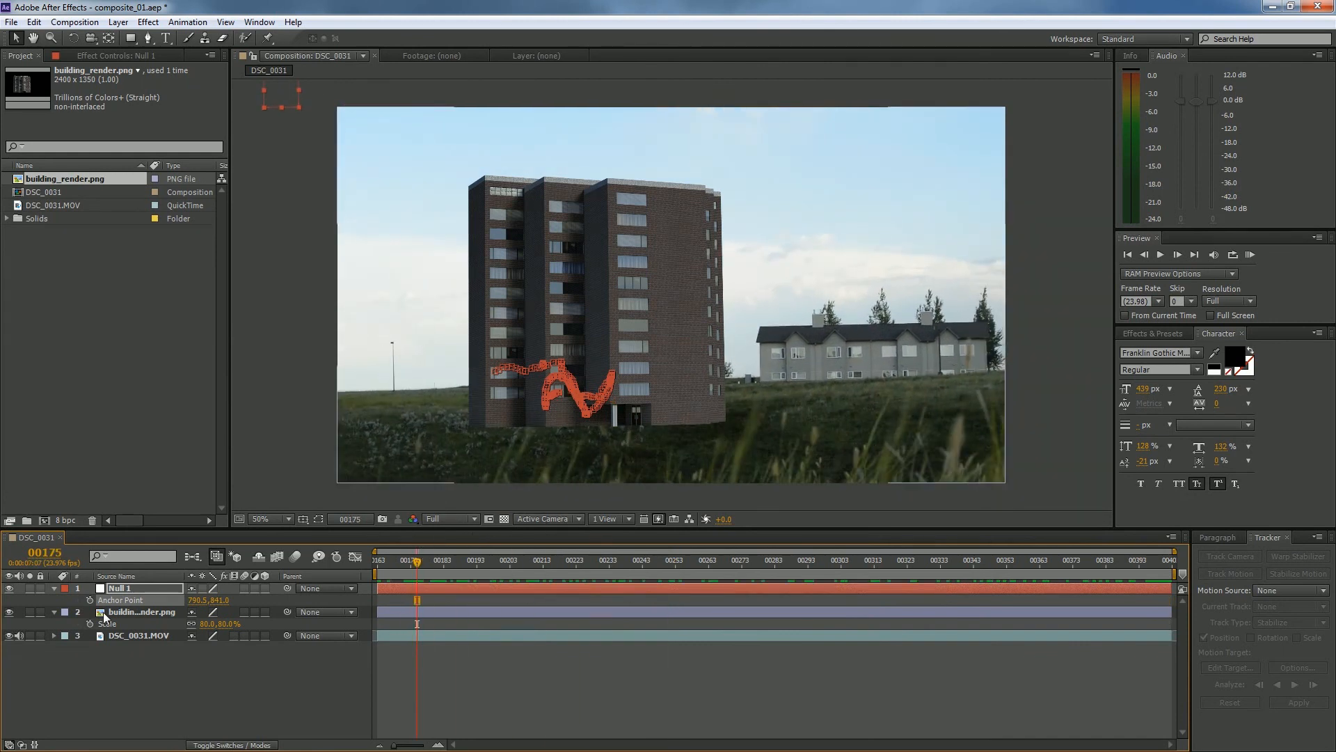
drag(411, 570, 378, 571)
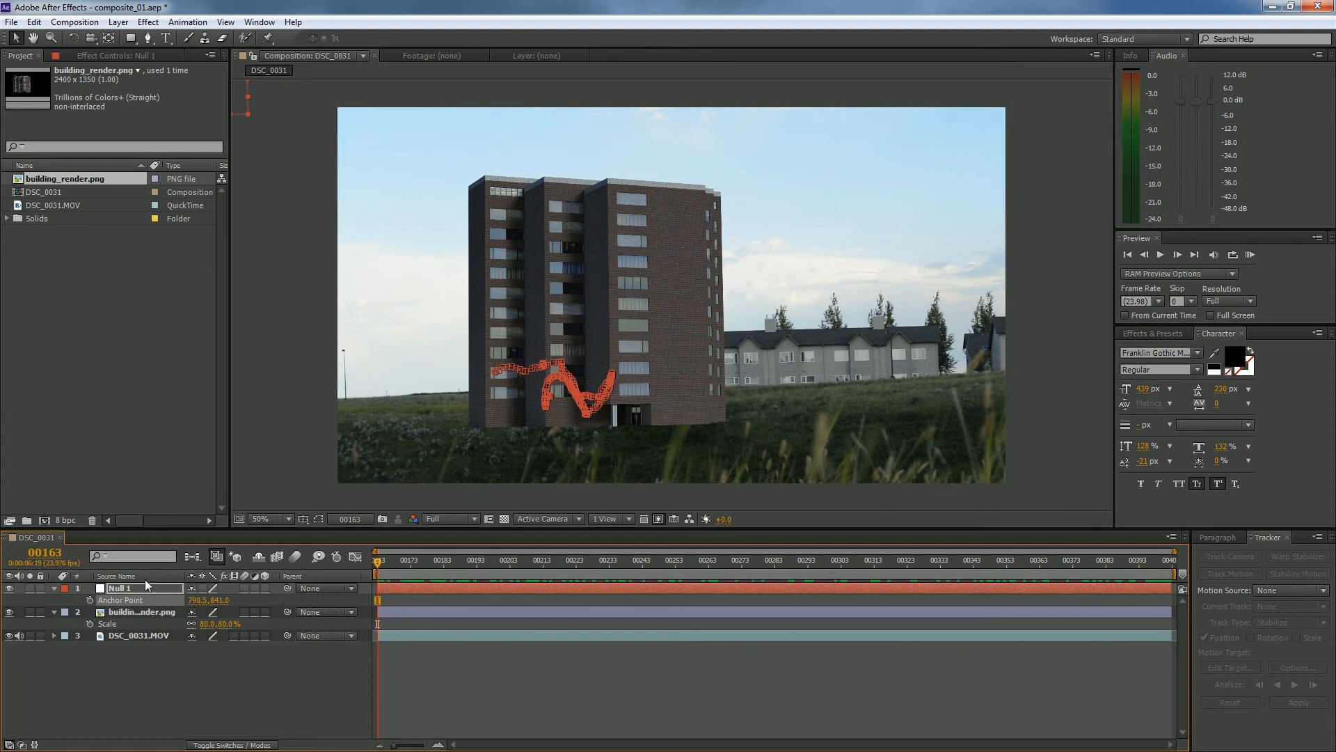
Step: Parent the building_render.png layer to Null 1 at frame 402 and scrub back to frame 163 to check it
drag(390, 559, 1169, 623)
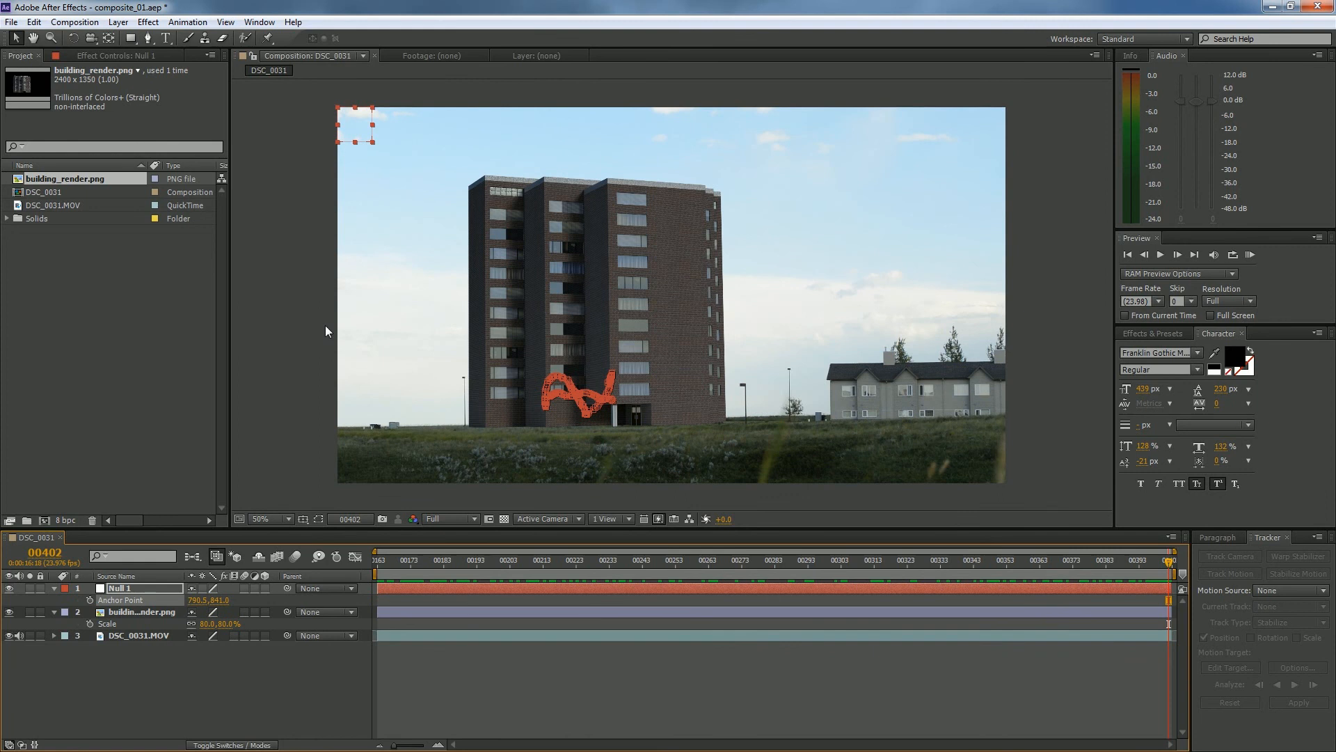
click(138, 612)
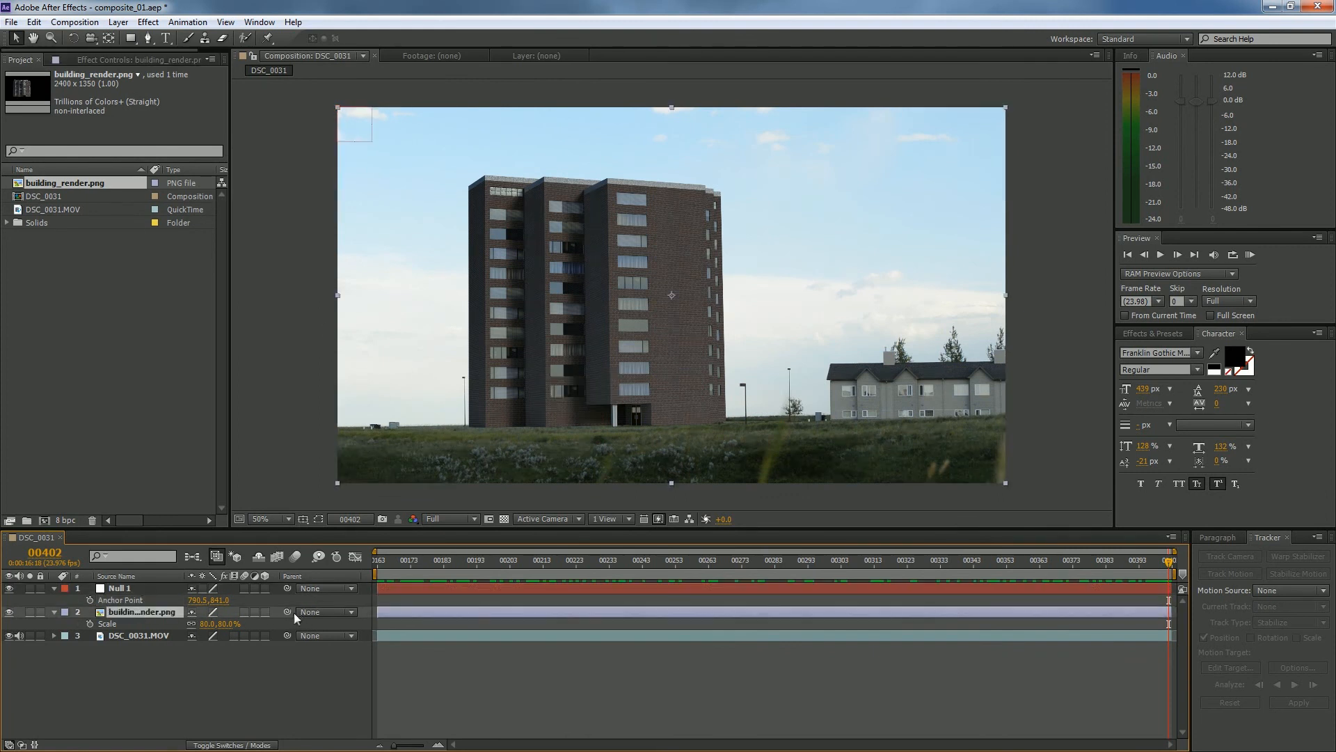
drag(286, 612, 125, 590)
drag(1168, 561, 364, 545)
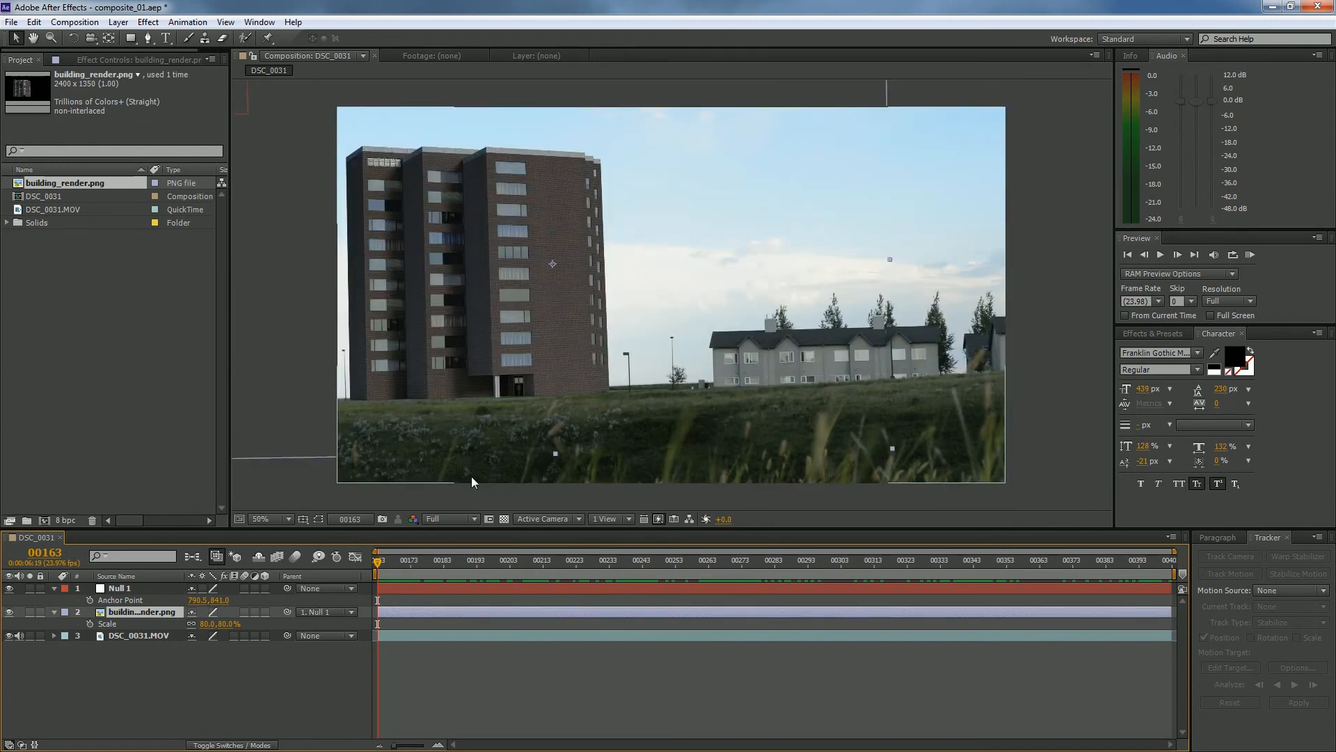
Step: Examine the ground line at the building's base with the building_render.png layer hidden and shown
scroll(480, 451, up, 1)
drag(527, 437, 838, 327)
drag(643, 423, 693, 418)
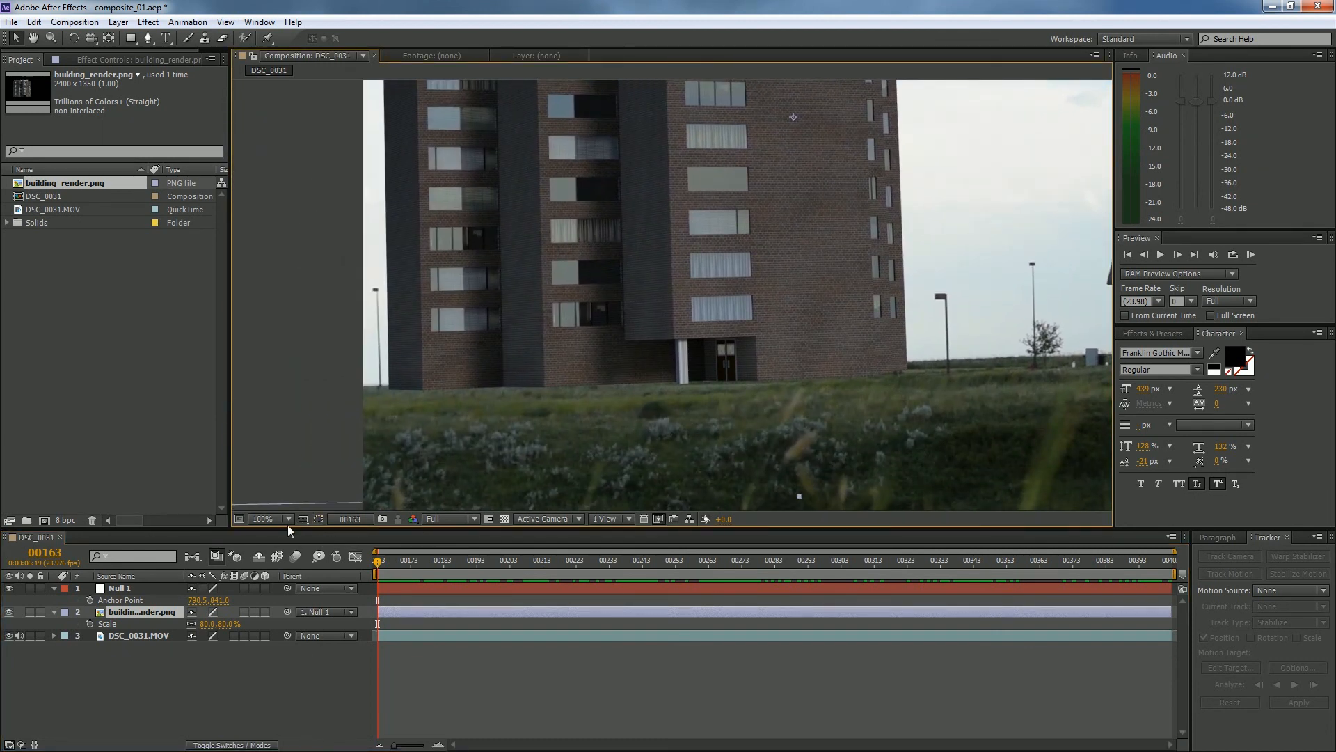
click(9, 612)
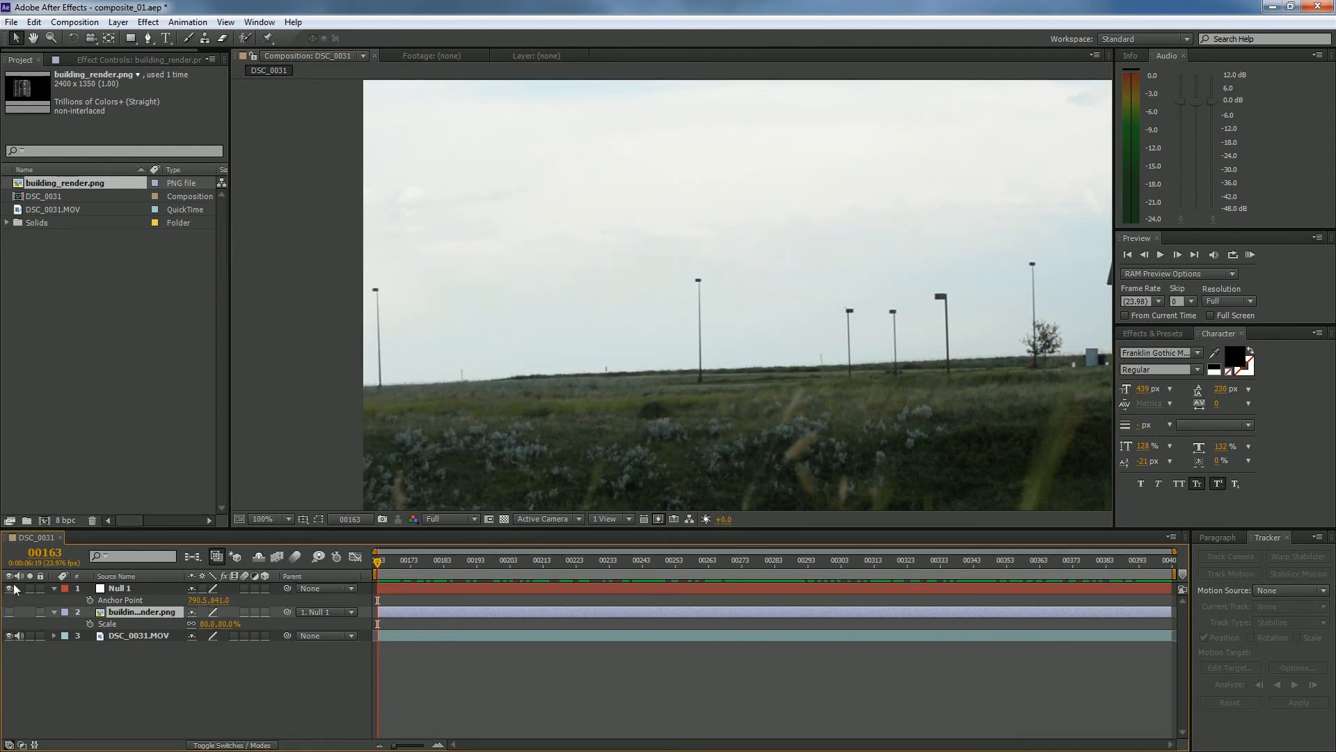
click(9, 612)
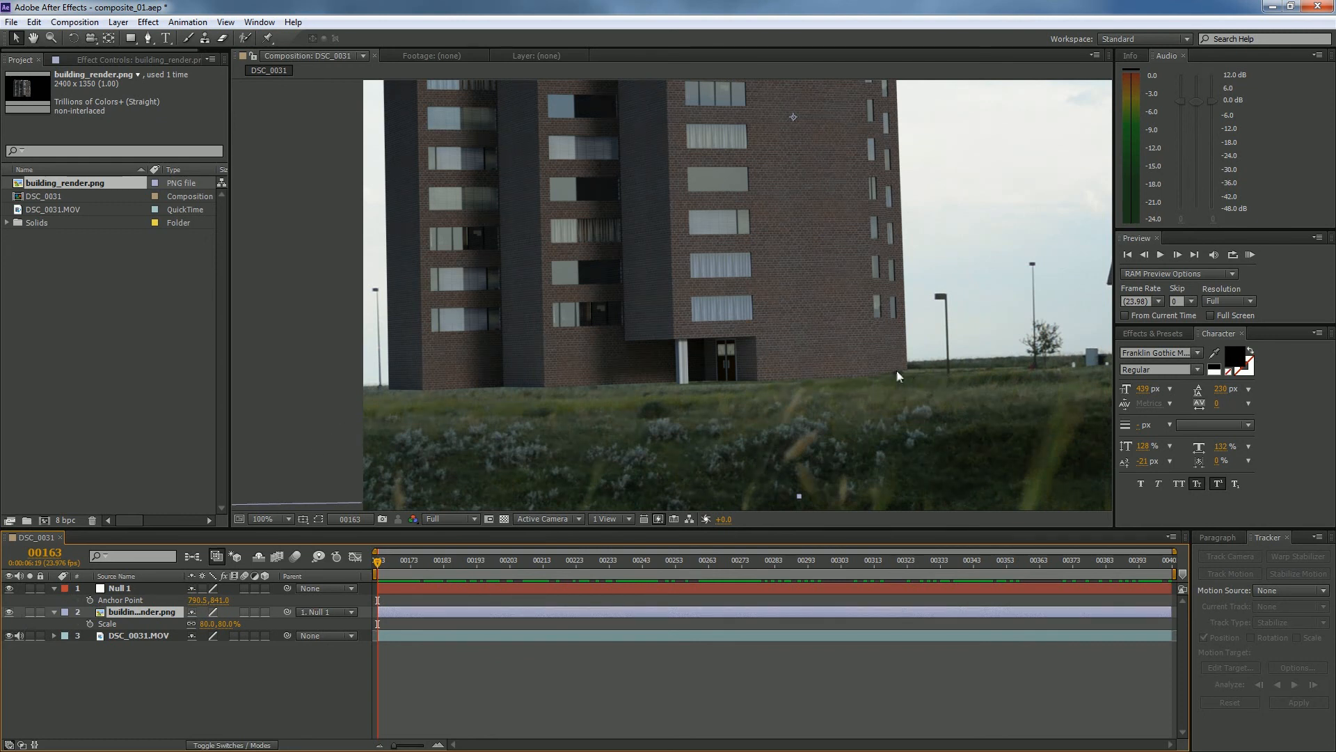
Step: Choose the Pen tool and lower the building_render.png layer's opacity to 41% so the horizon shows through its base
click(149, 39)
scroll(397, 419, up, 3)
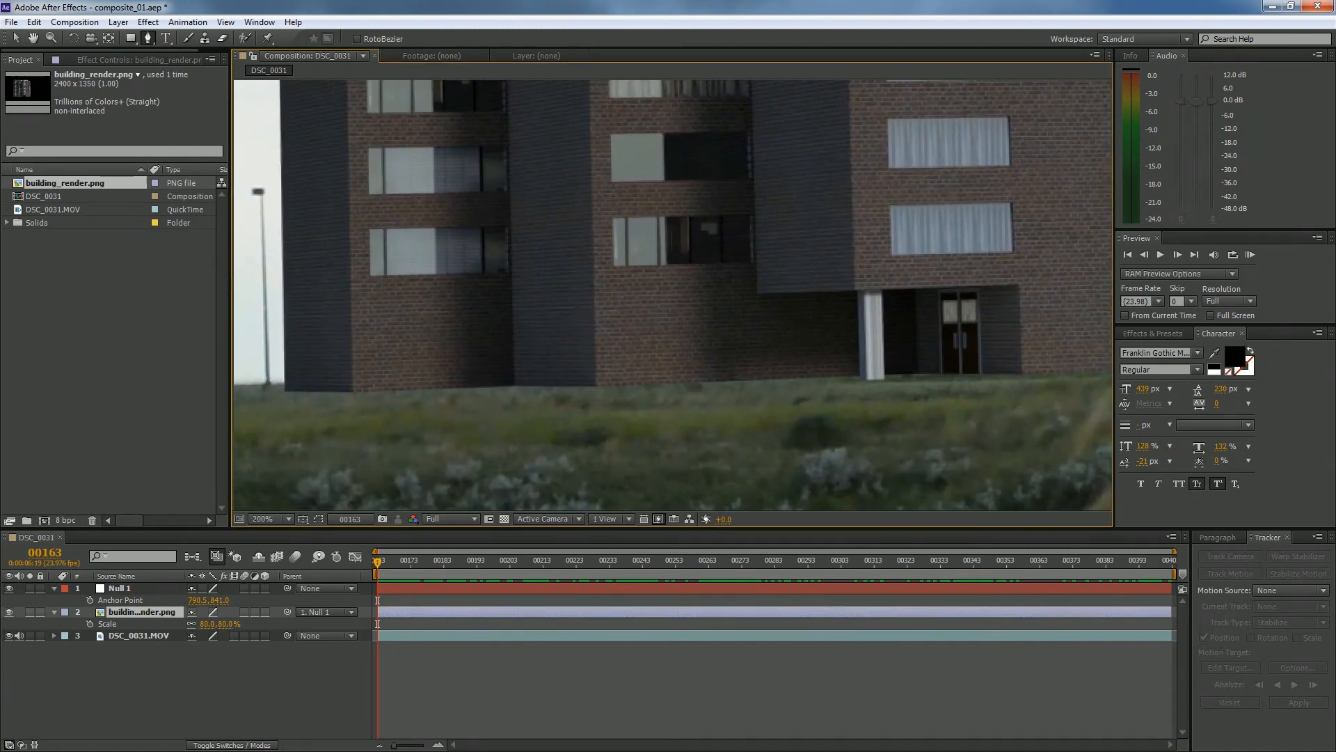
scroll(672, 295, right, 3)
scroll(672, 295, left, 2)
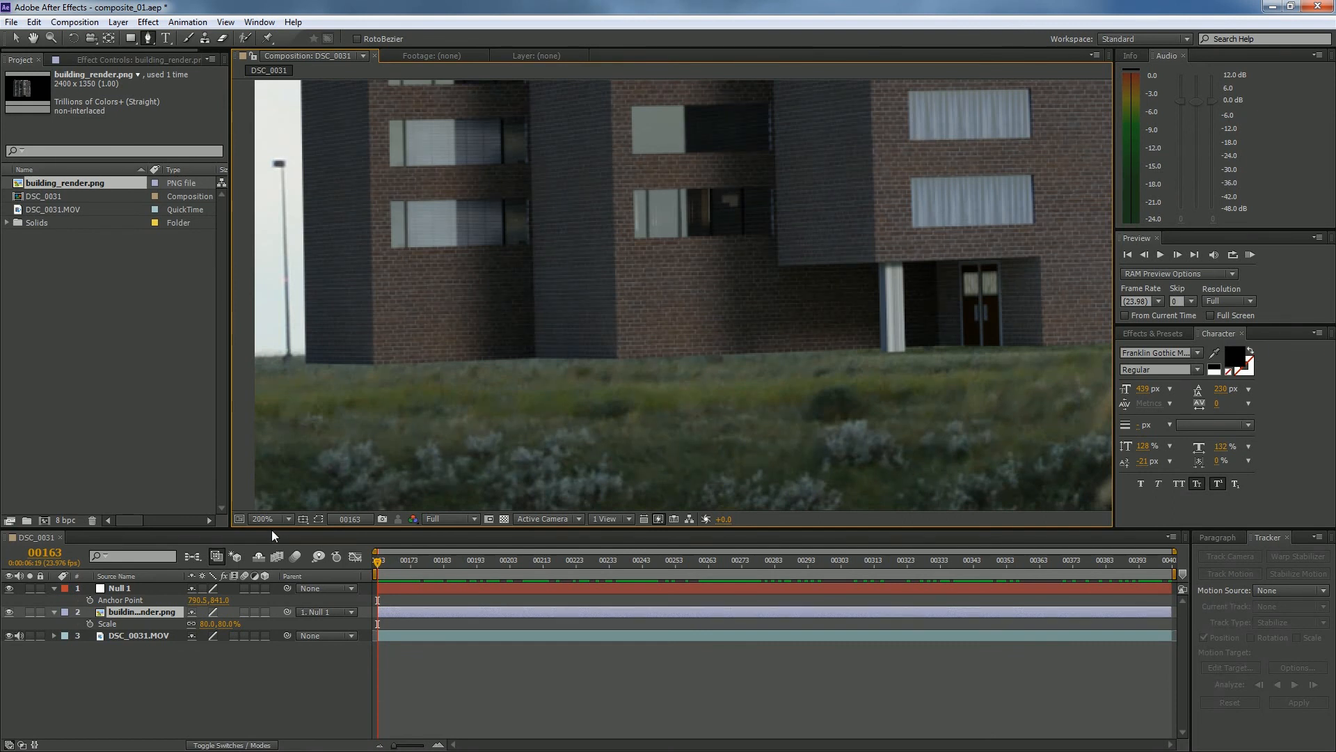
click(140, 611)
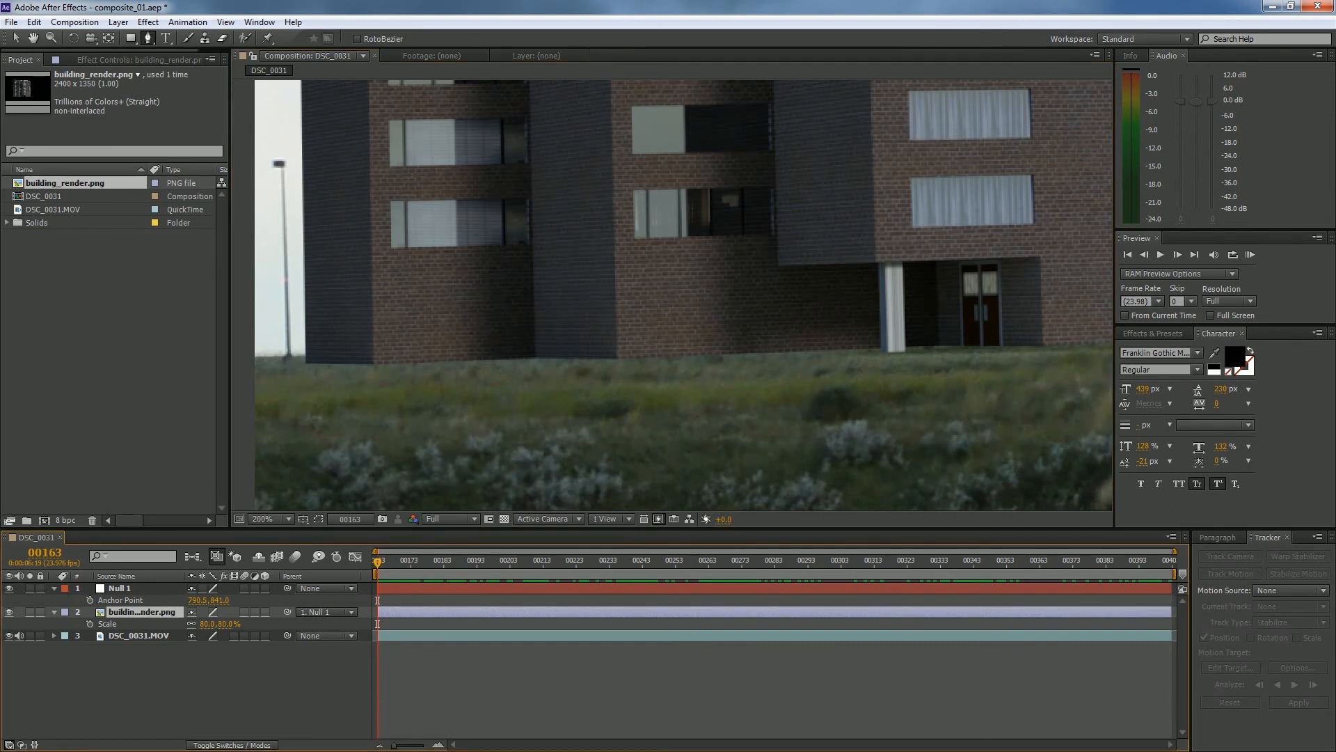
key(t)
click(89, 624)
drag(198, 624, 174, 630)
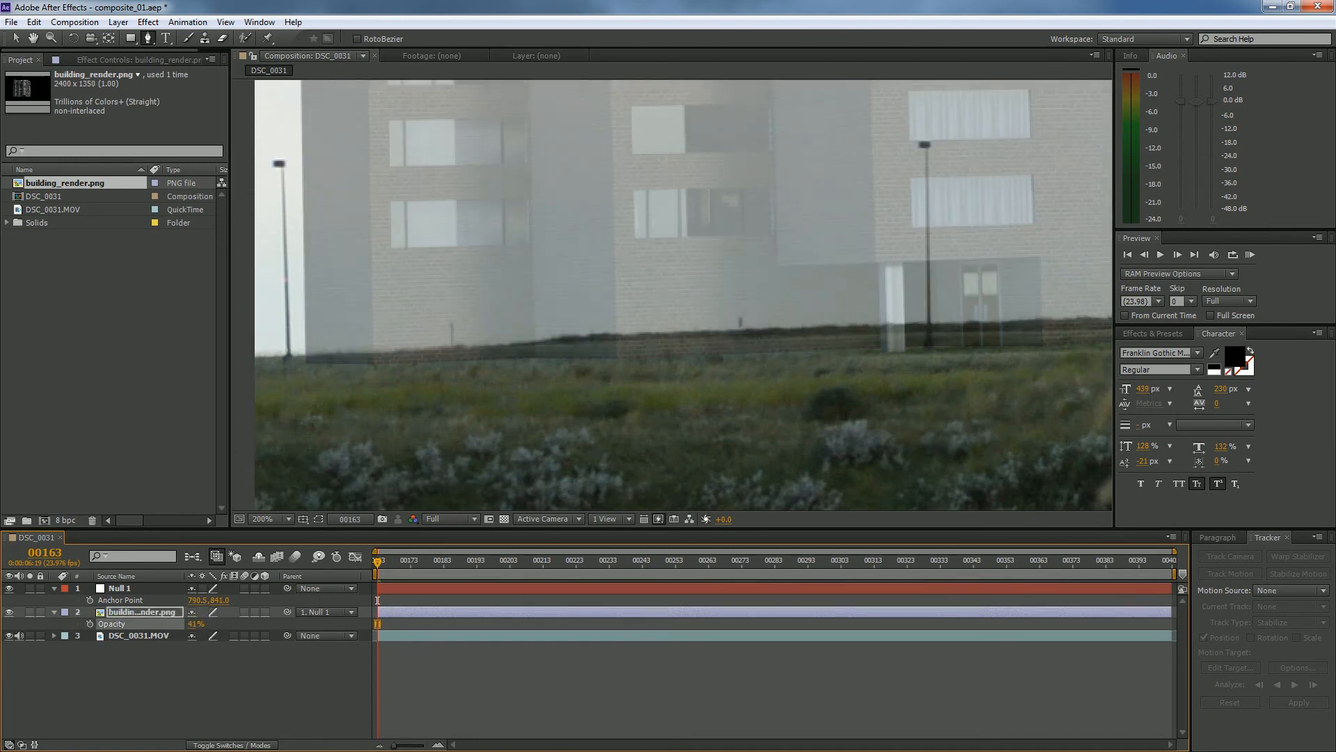
Step: Start a mask on the building_render.png layer at the building's left base corner and trace the ground line toward the entrance
click(293, 362)
click(315, 355)
click(339, 357)
click(364, 359)
drag(461, 352, 474, 351)
drag(590, 348, 610, 347)
drag(720, 346, 583, 360)
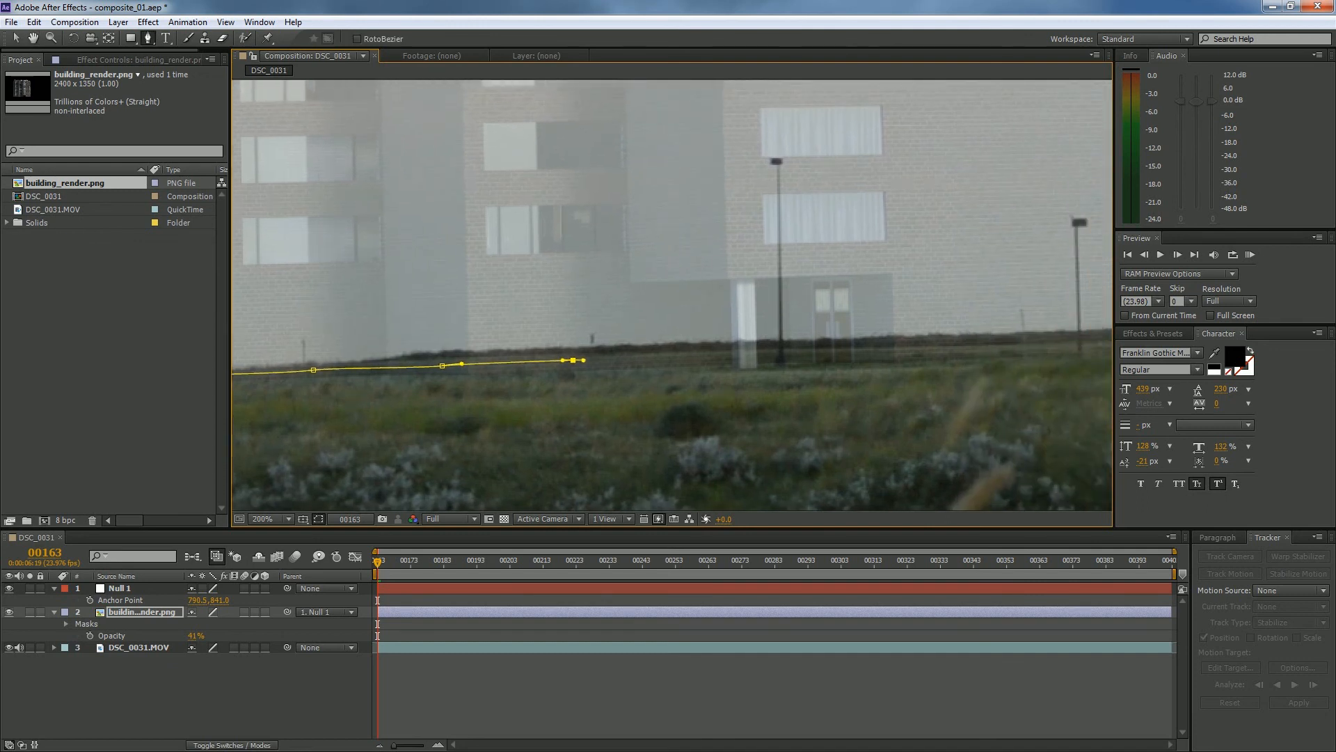
Step: Continue the mask along the ground line past the entrance to the building's right corner and turn it down into the grass
drag(691, 360, 464, 364)
key(space)
drag(641, 357, 655, 358)
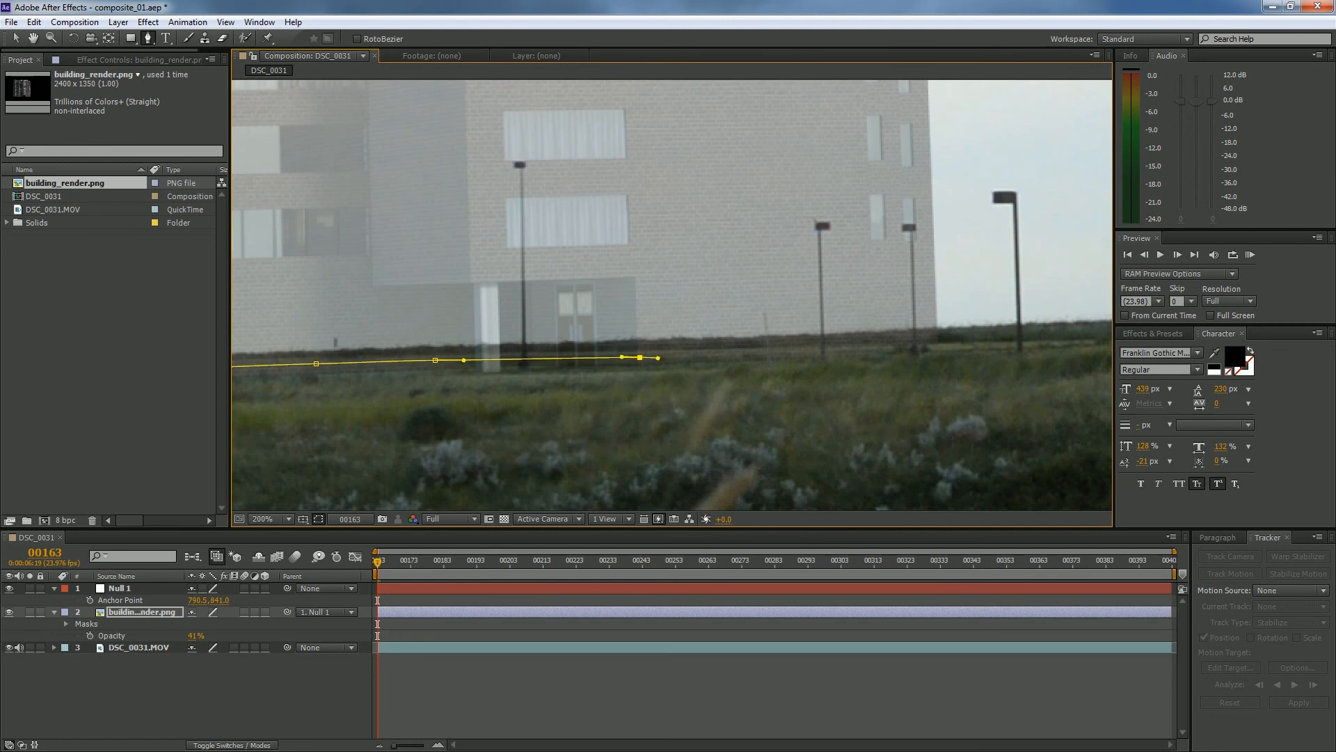
drag(839, 350, 850, 350)
drag(948, 345, 953, 363)
click(910, 409)
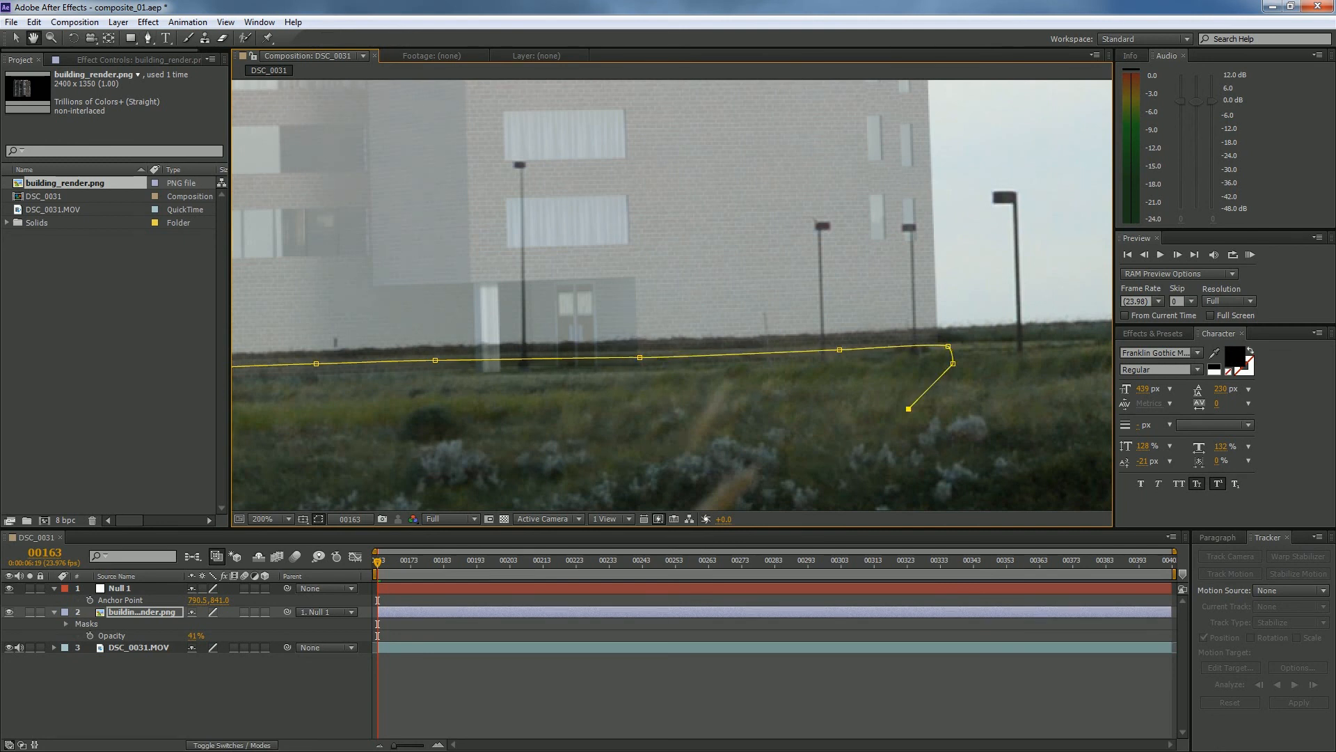
Step: Bring the mask back through the grass below the building to its left corner and close it at the starting point
drag(572, 361, 870, 357)
click(629, 420)
drag(629, 420, 1054, 436)
click(602, 442)
click(611, 393)
drag(421, 480, 130, 489)
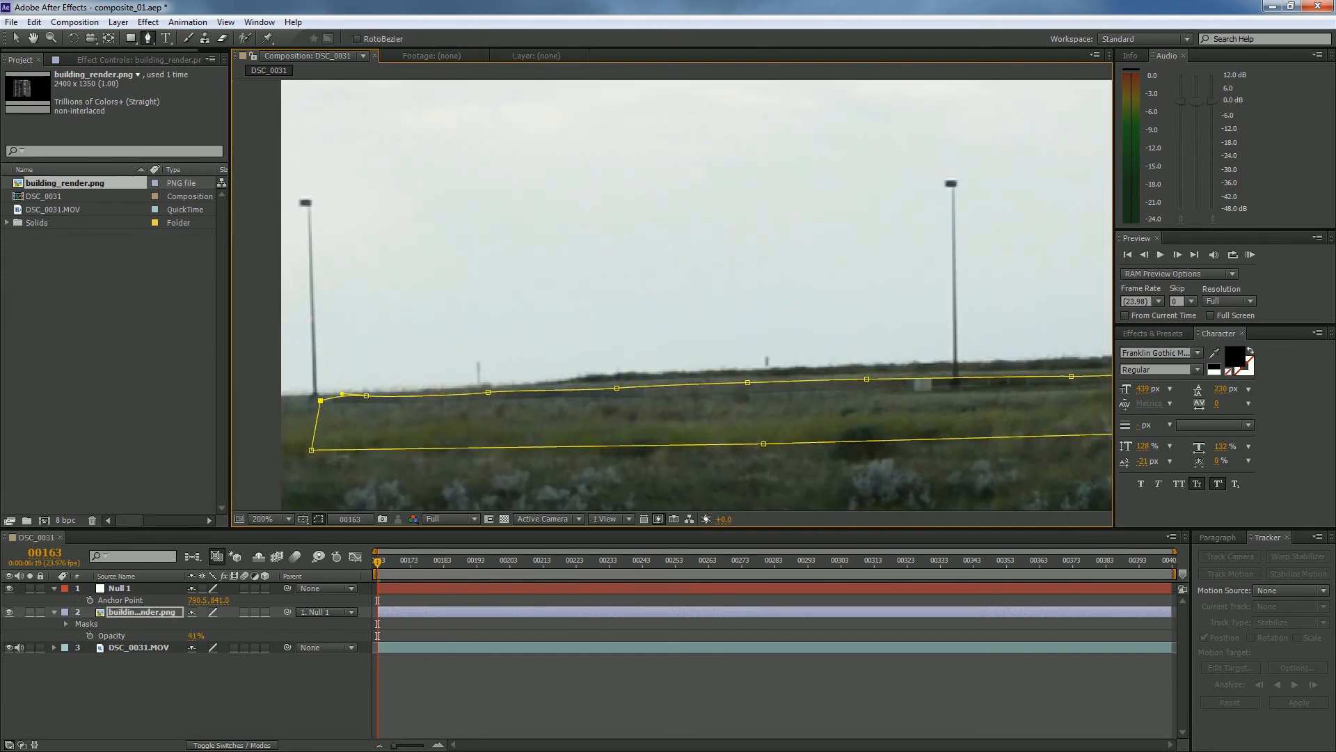
Step: Go to frame 166 and inspect how the closed mask lines up with the ground line
key(comma)
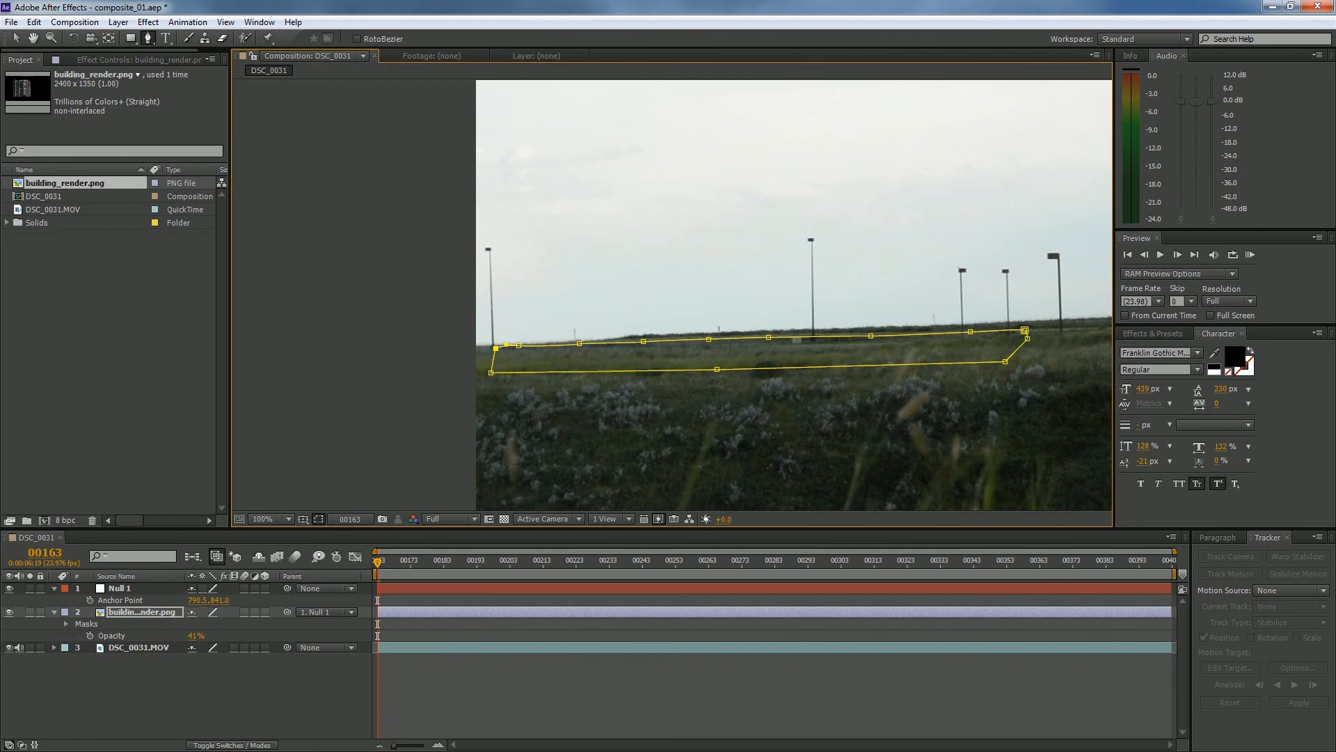
key(h)
key(period)
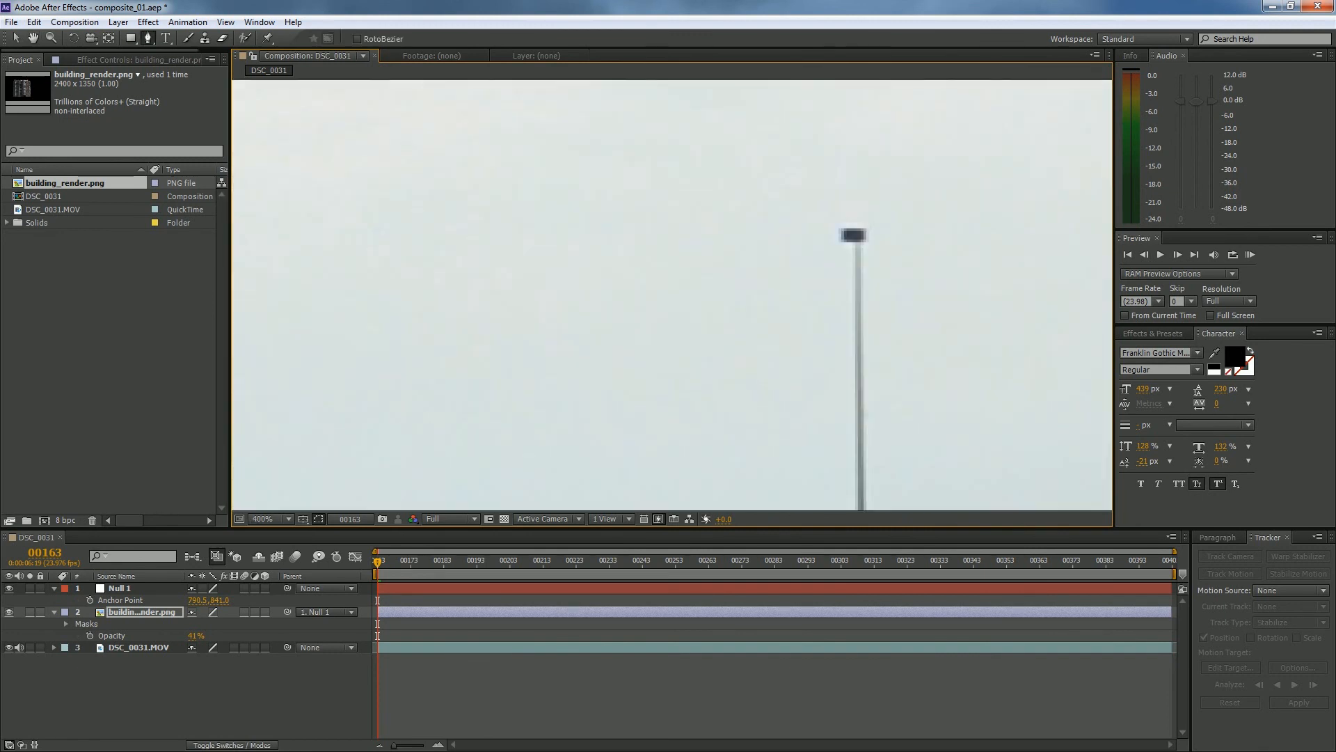
mouse_move(377, 561)
mouse_down()
mouse_move(516, 560)
mouse_move(387, 561)
mouse_up()
key(g)
drag(672, 295, 564, 183)
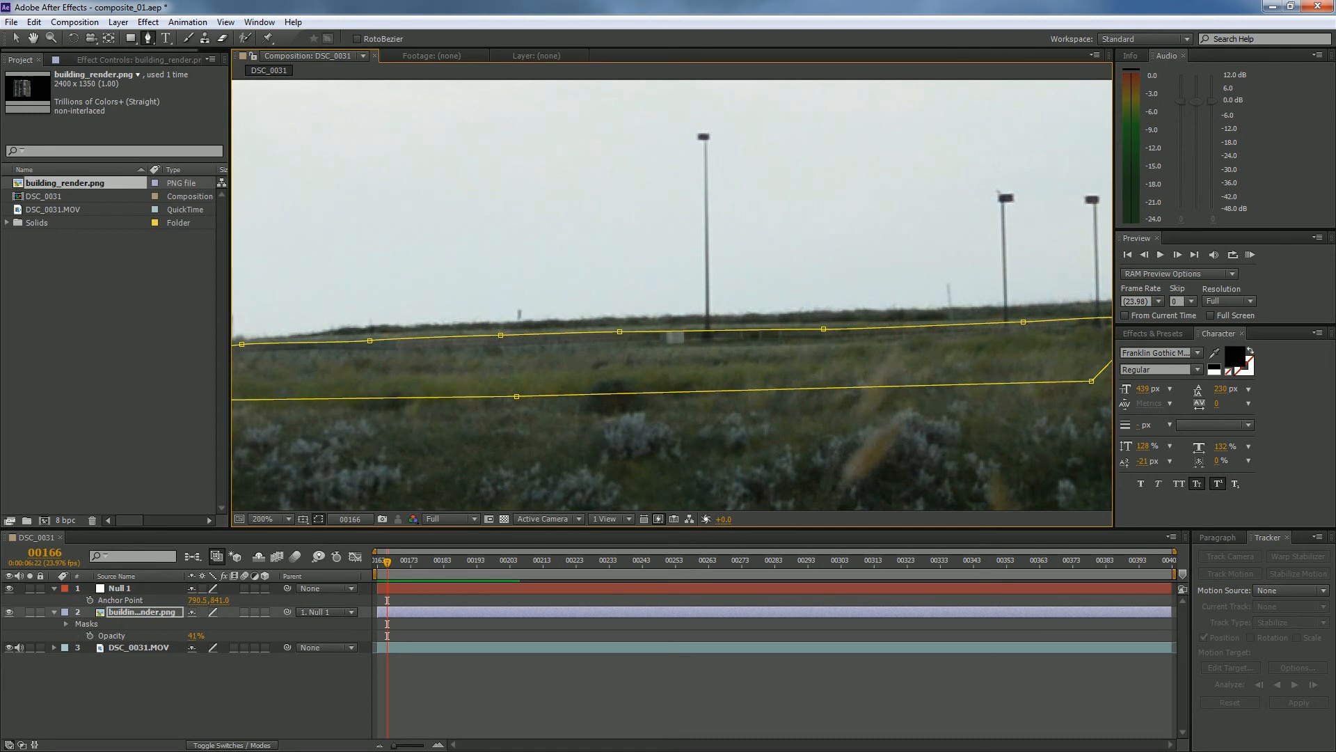
Step: Set the building_render.png layer's mask mode to Subtract
key(m)
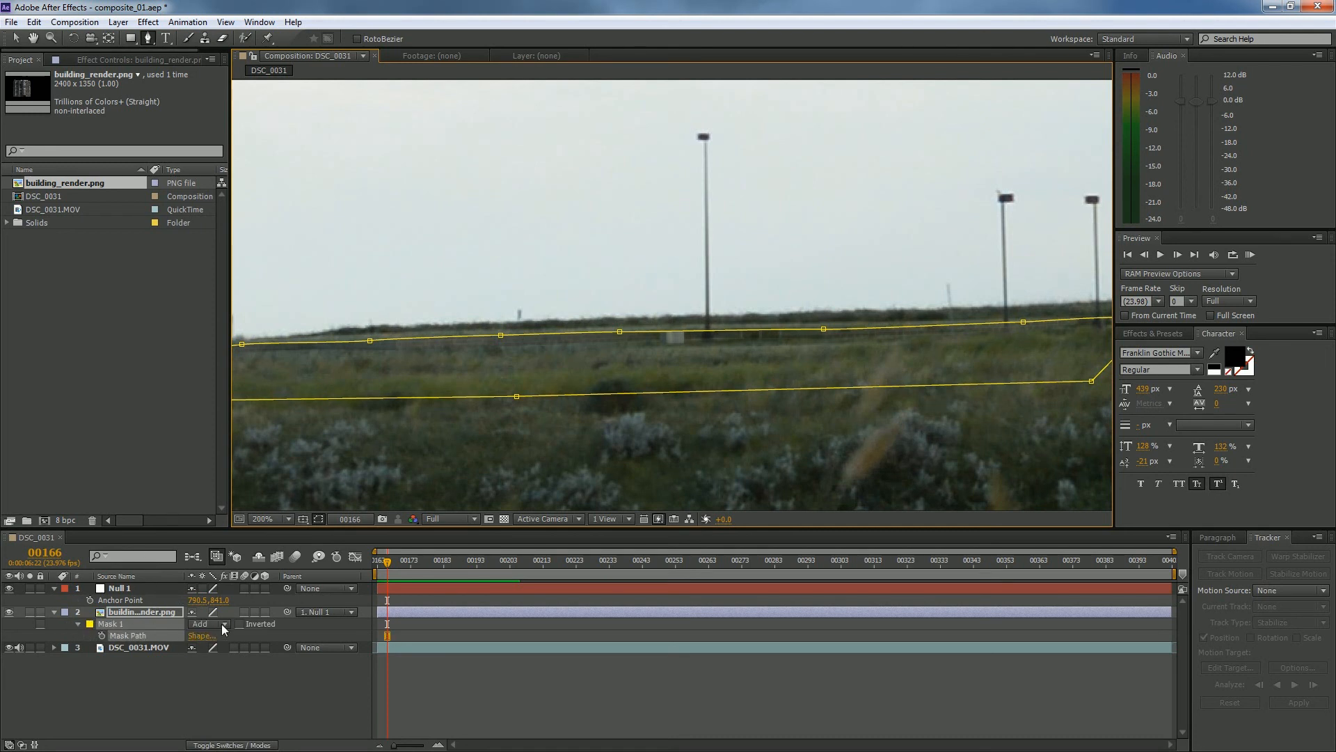
click(222, 624)
click(239, 663)
Step: Raise the building_render.png layer's opacity to 100%
key(comma)
key(comma)
key(comma)
key(comma)
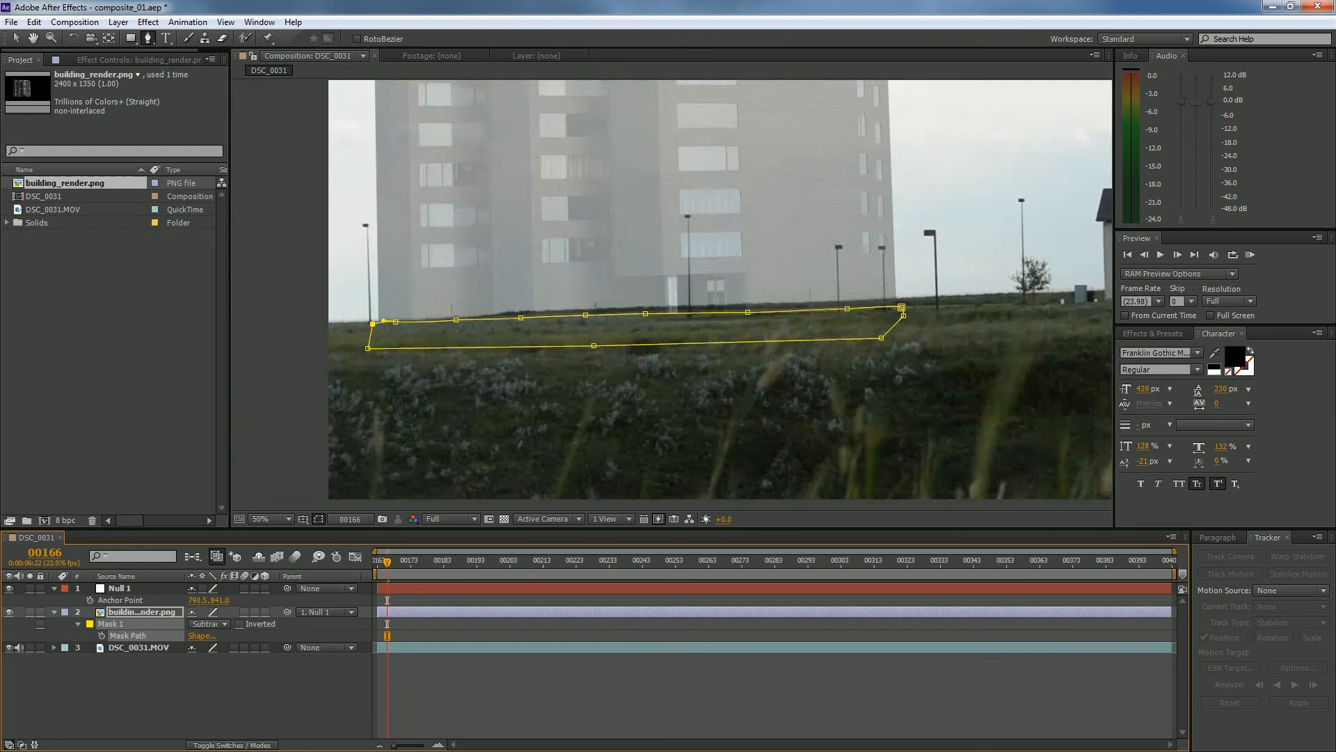
drag(696, 278, 699, 406)
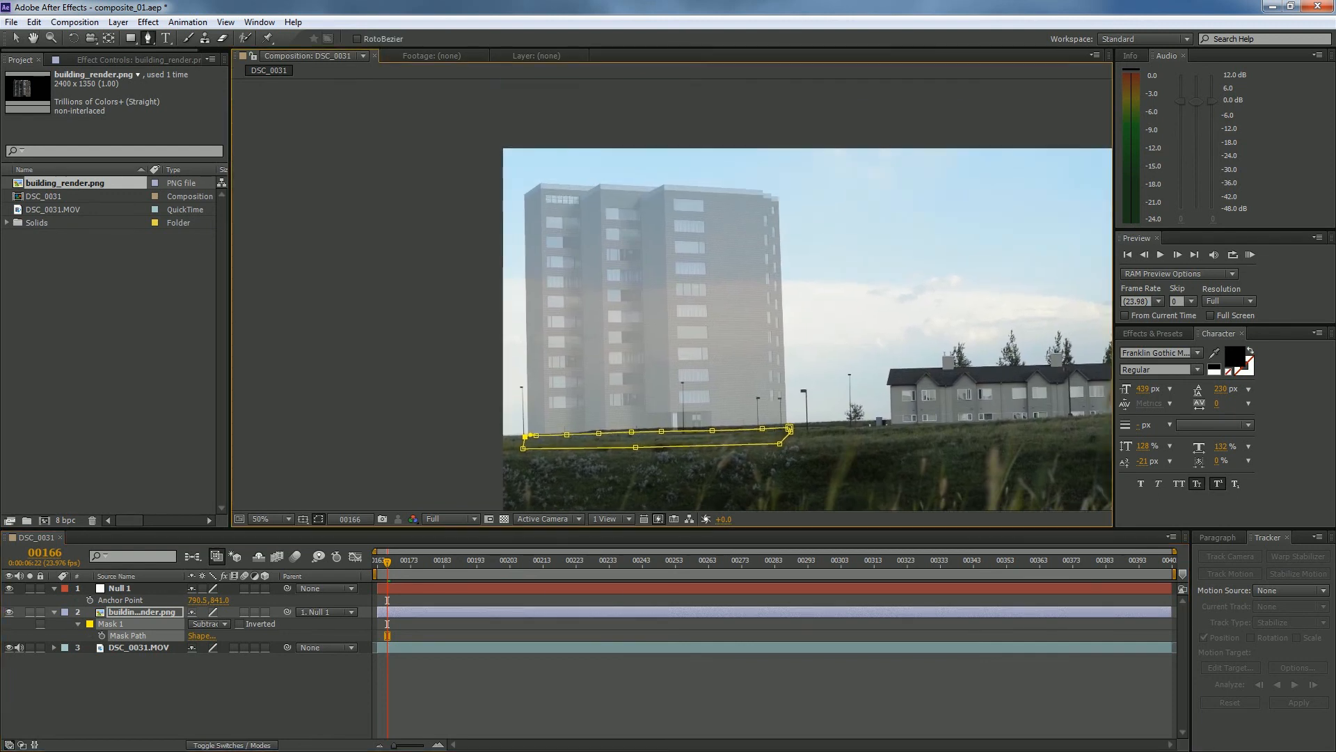
key(t)
drag(197, 624, 616, 649)
Step: Set the building mask's feather to 5 pixels
key(period)
key(period)
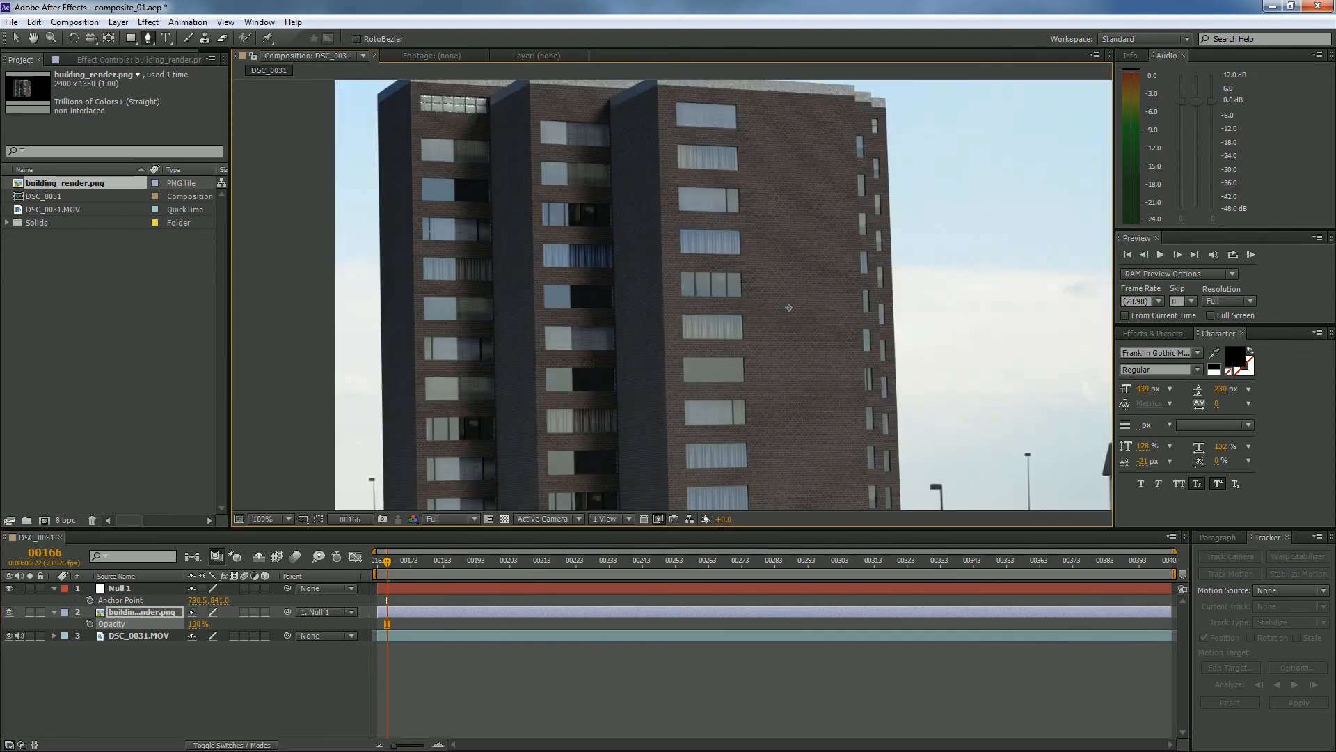
drag(789, 306, 805, 118)
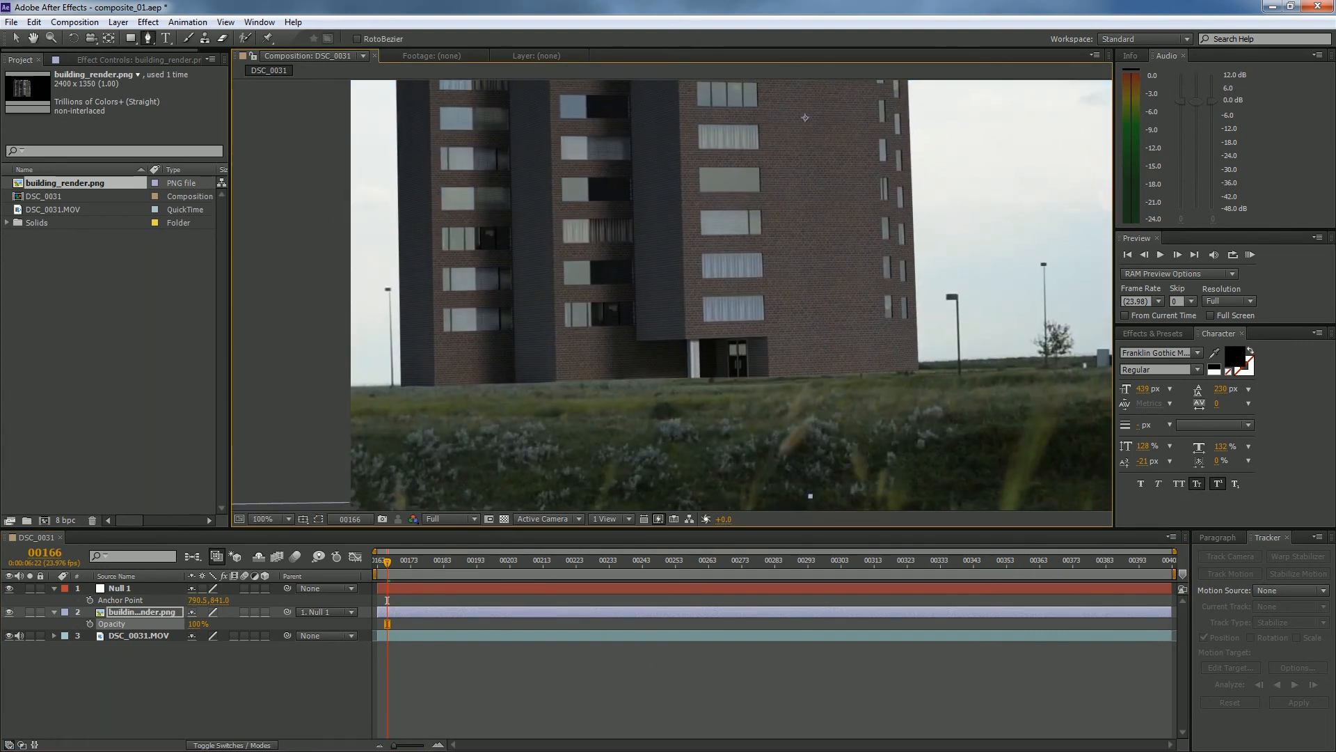
key(f)
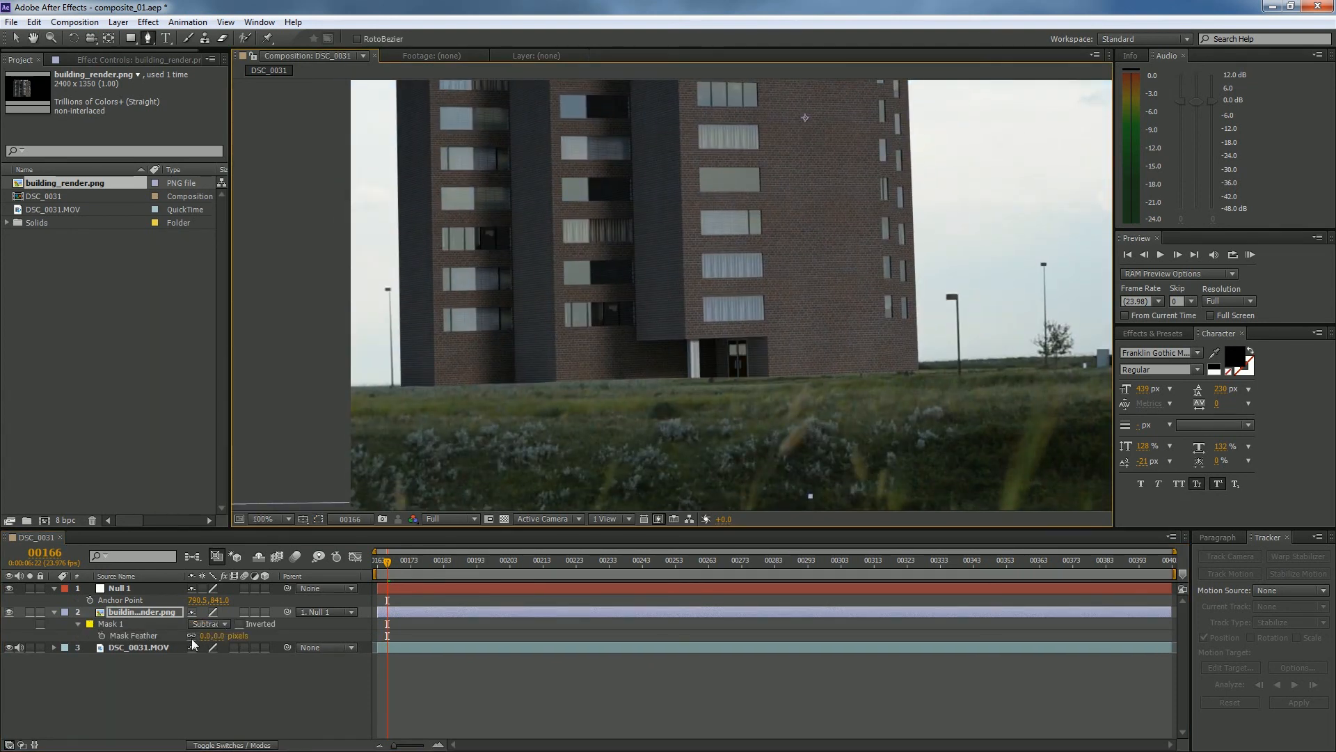
click(227, 635)
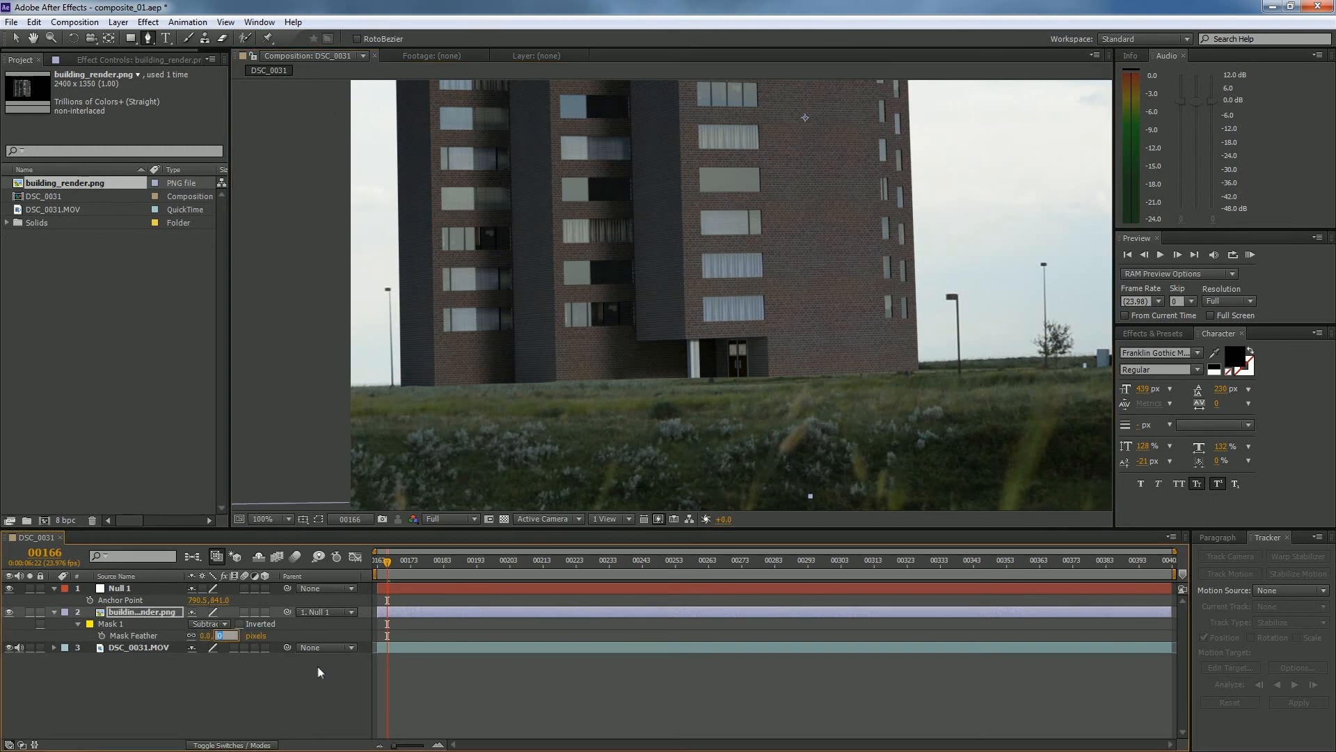
text(5)
key(Return)
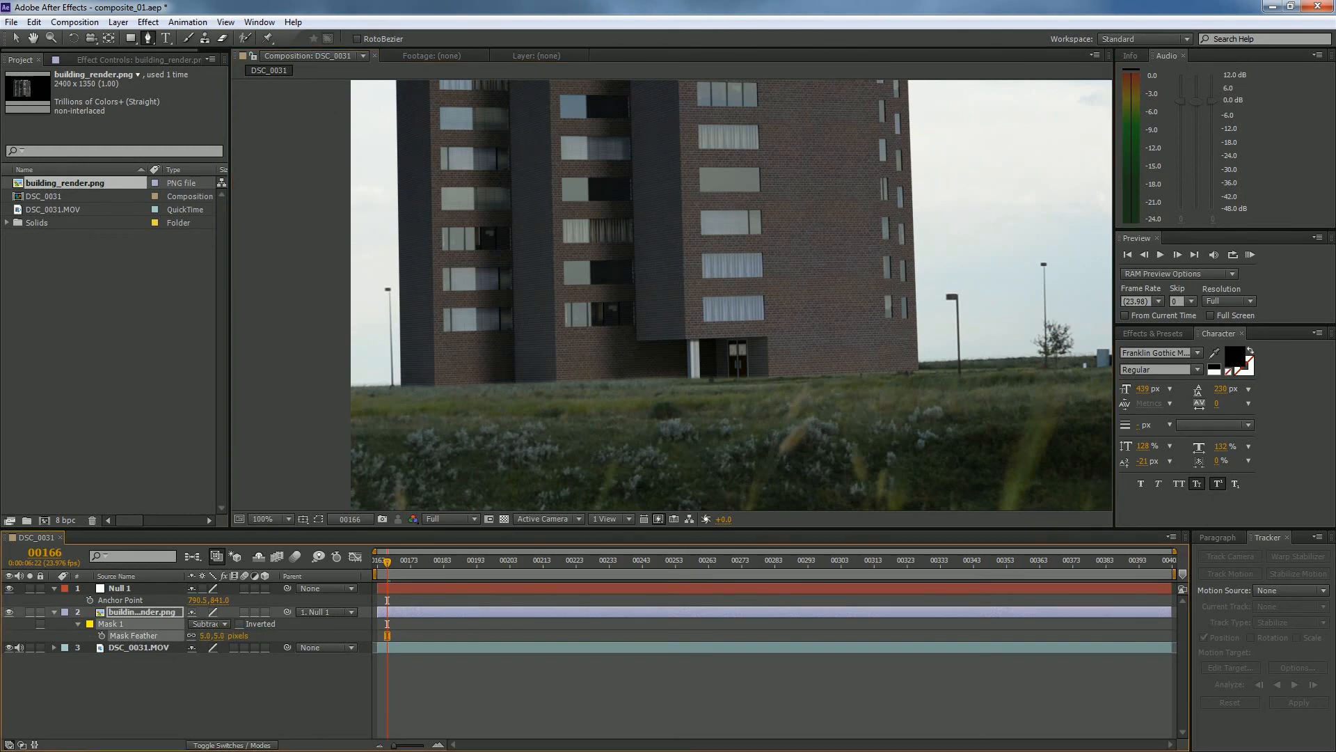
Step: Examine the feathered mask edge along the building's base, from the left corner past the entrance to the right corner
key(period)
drag(571, 348, 775, 263)
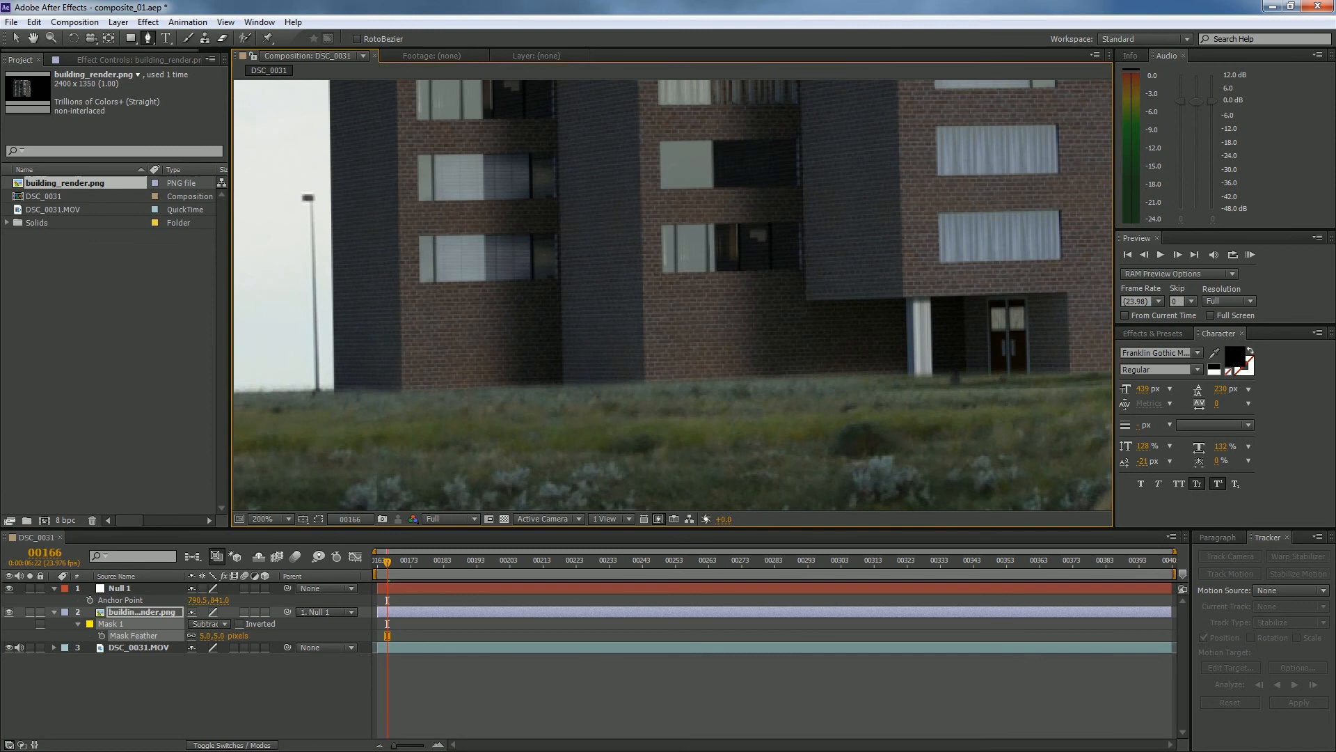
key(comma)
key(comma)
key(comma)
key(comma)
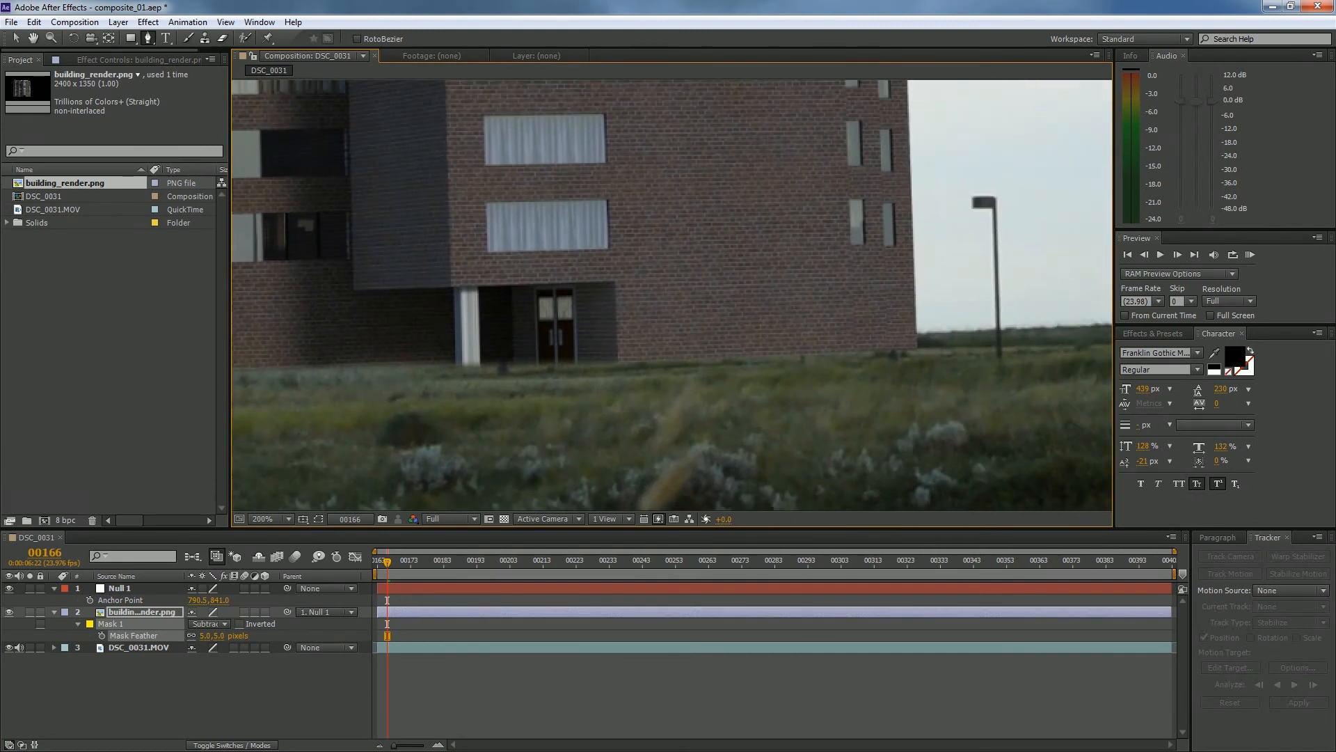
scroll(604, 198, up, 2)
key(comma)
key(comma)
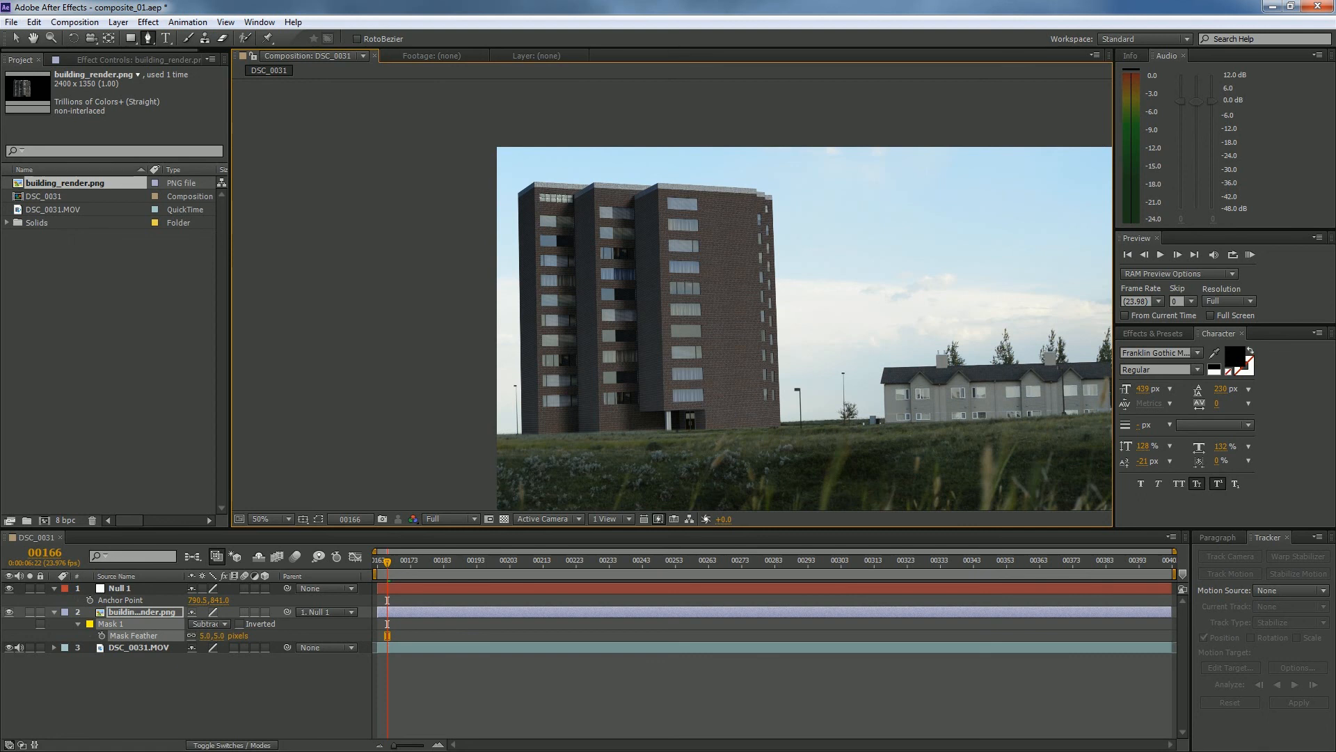
scroll(635, 292, up, 2)
scroll(696, 417, up, 4)
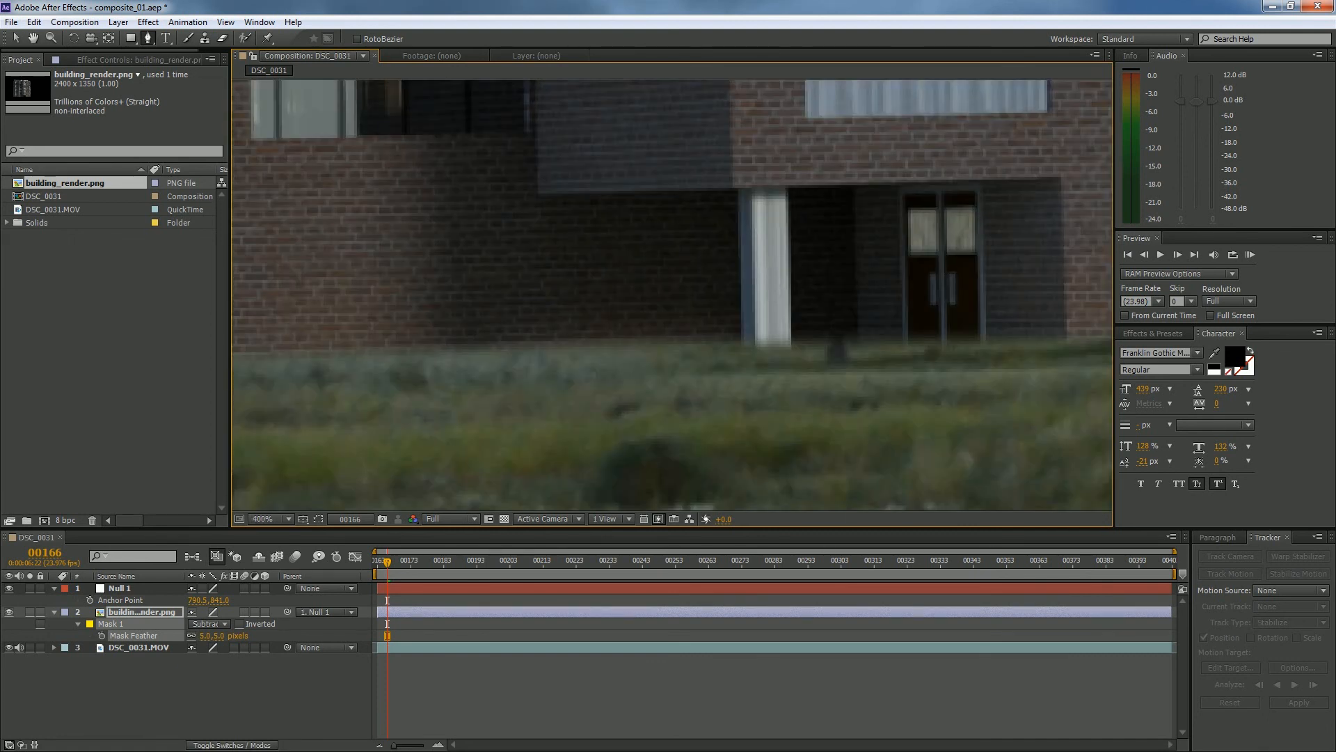
scroll(550, 341, down, 4)
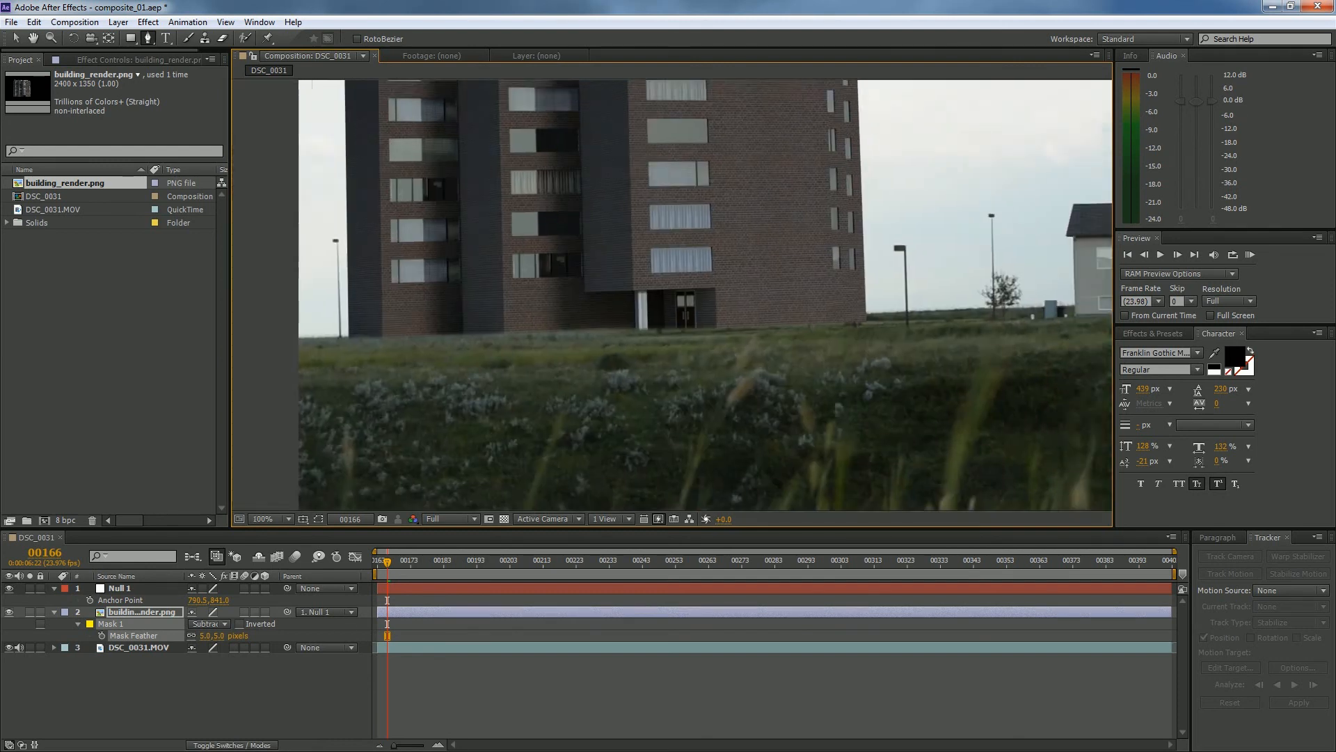
scroll(638, 336, up, 4)
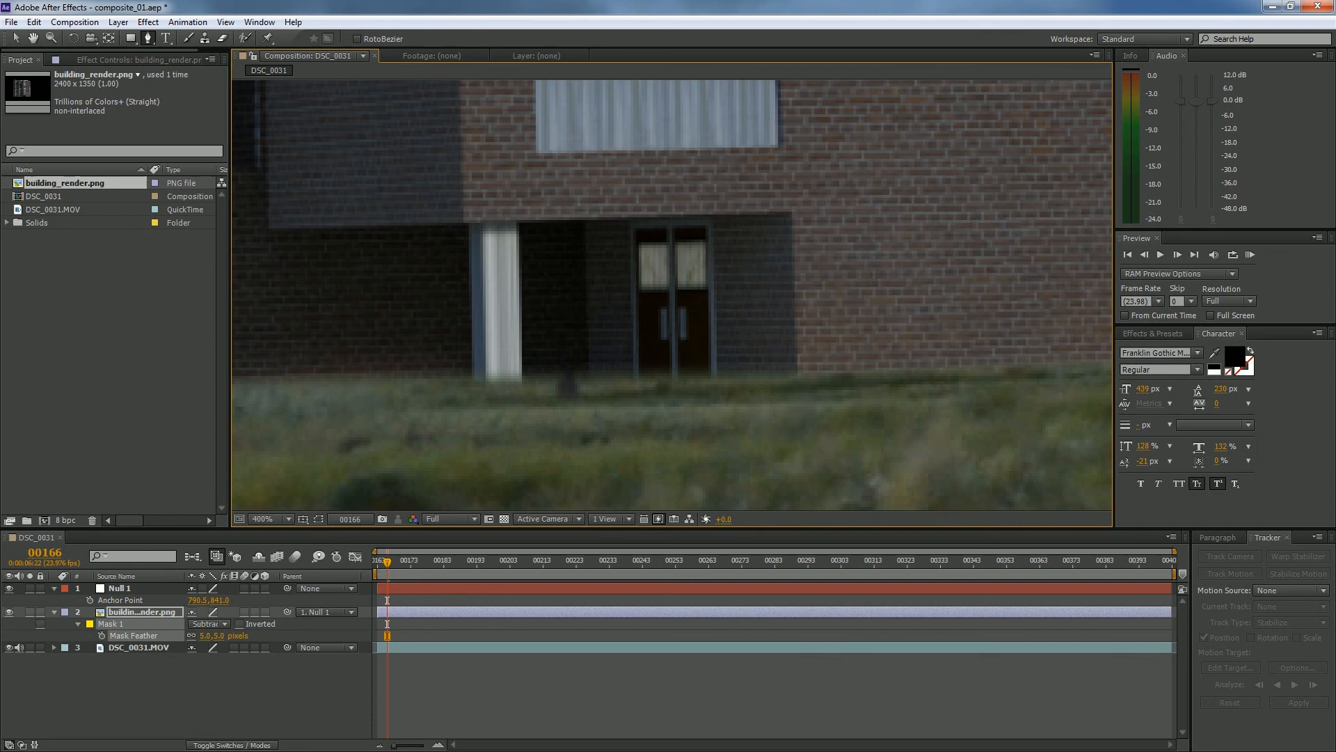
Step: Duplicate the DSC_0031.MOV layer and freeze the upper copy at frame 166
click(127, 648)
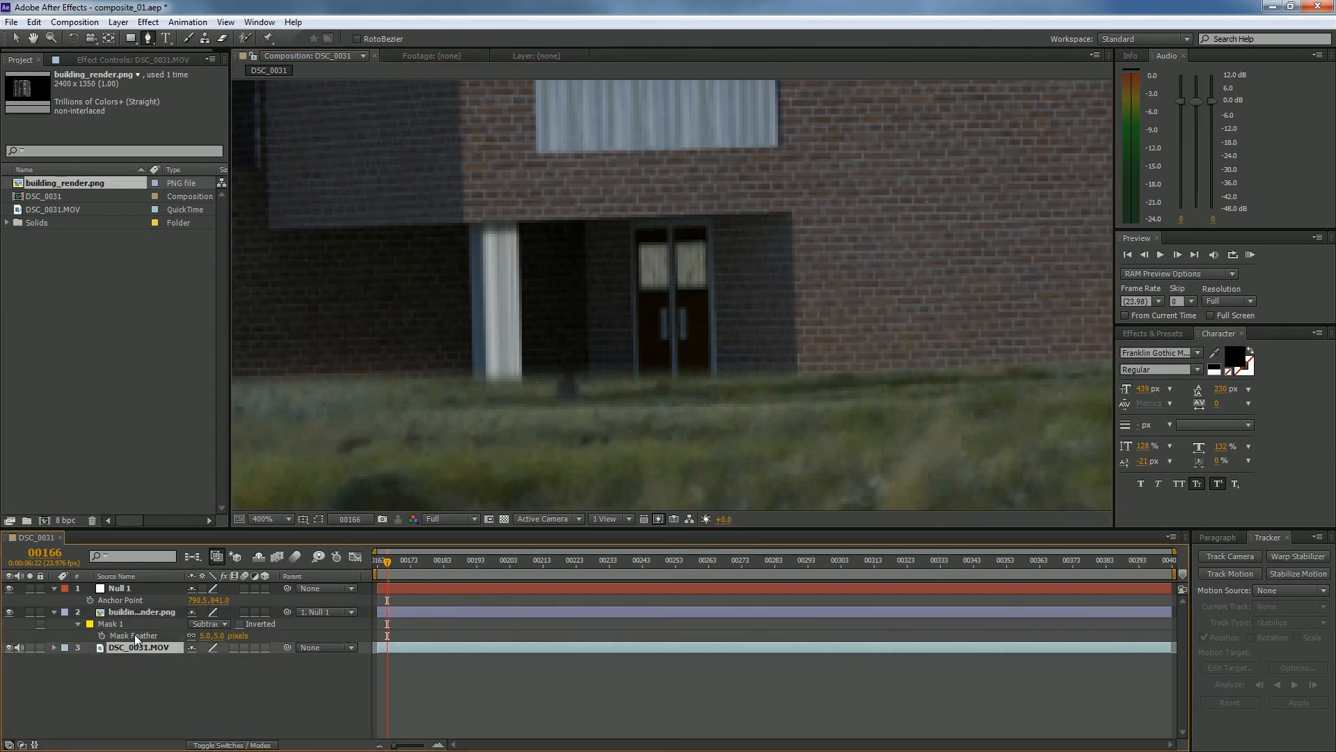
key(ctrl+d)
right_click(124, 648)
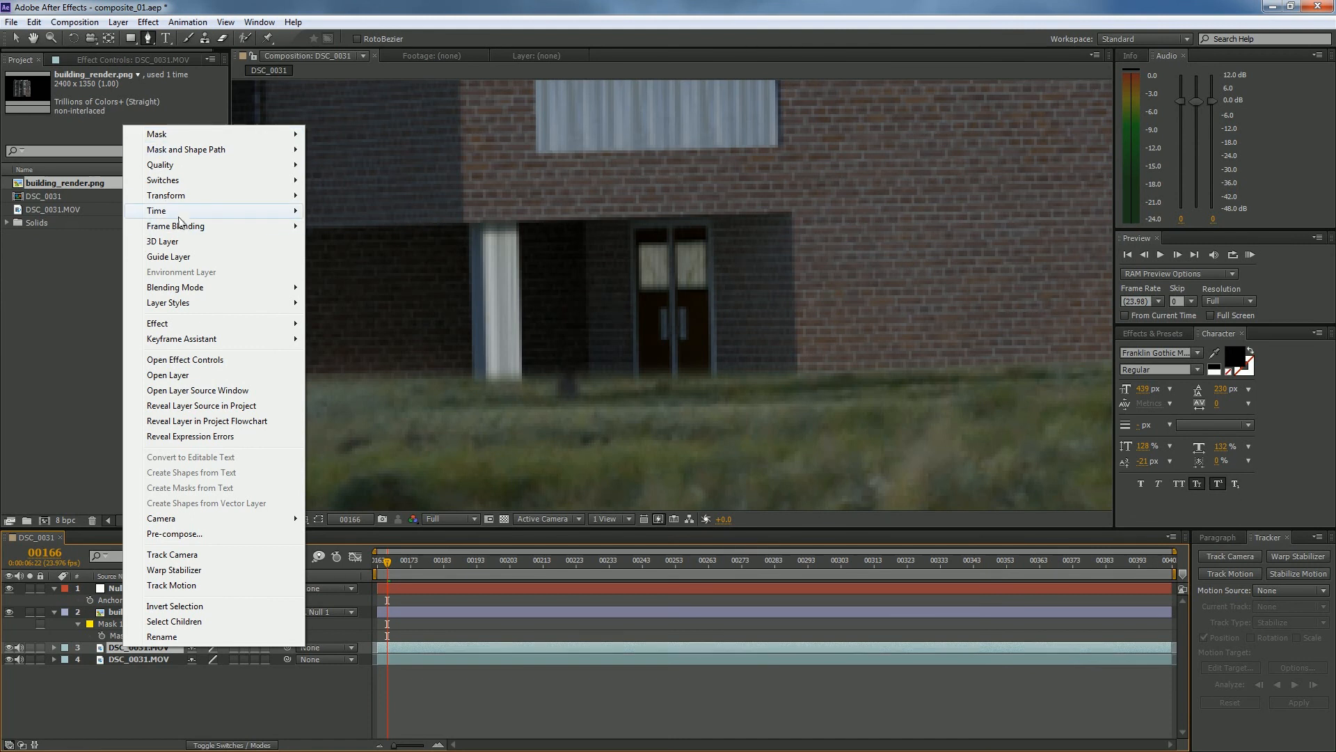
mouse_move(181, 212)
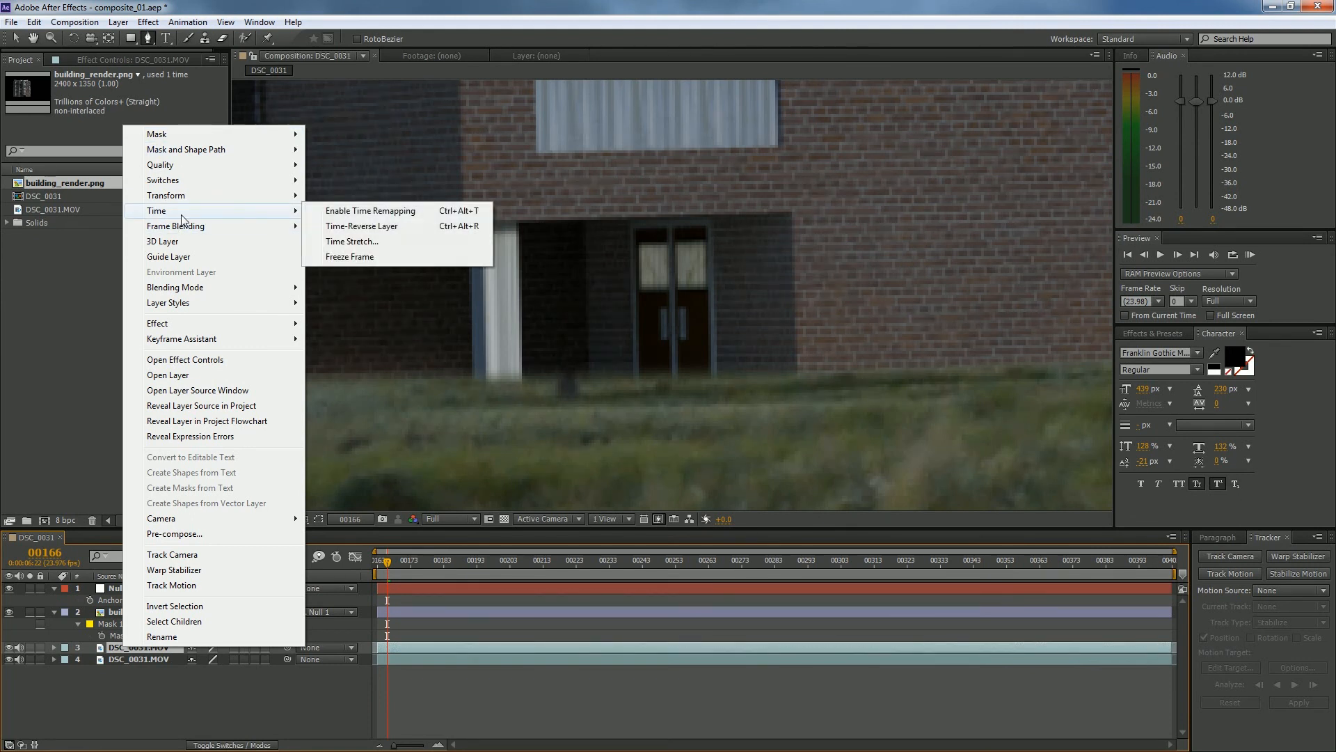
click(382, 258)
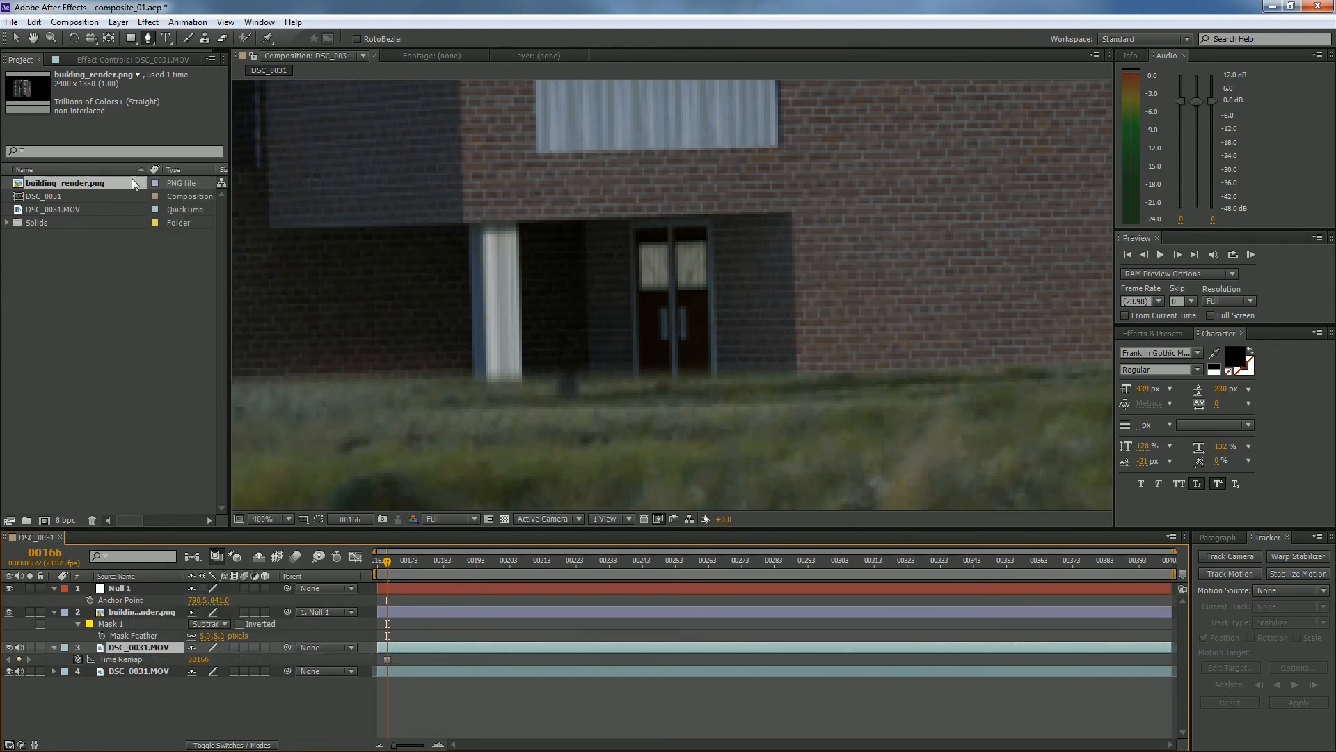
Step: Draw a small rectangular mask over clean grass below and left of the entrance on the frozen copy, and solo that layer
click(130, 38)
drag(381, 392, 438, 437)
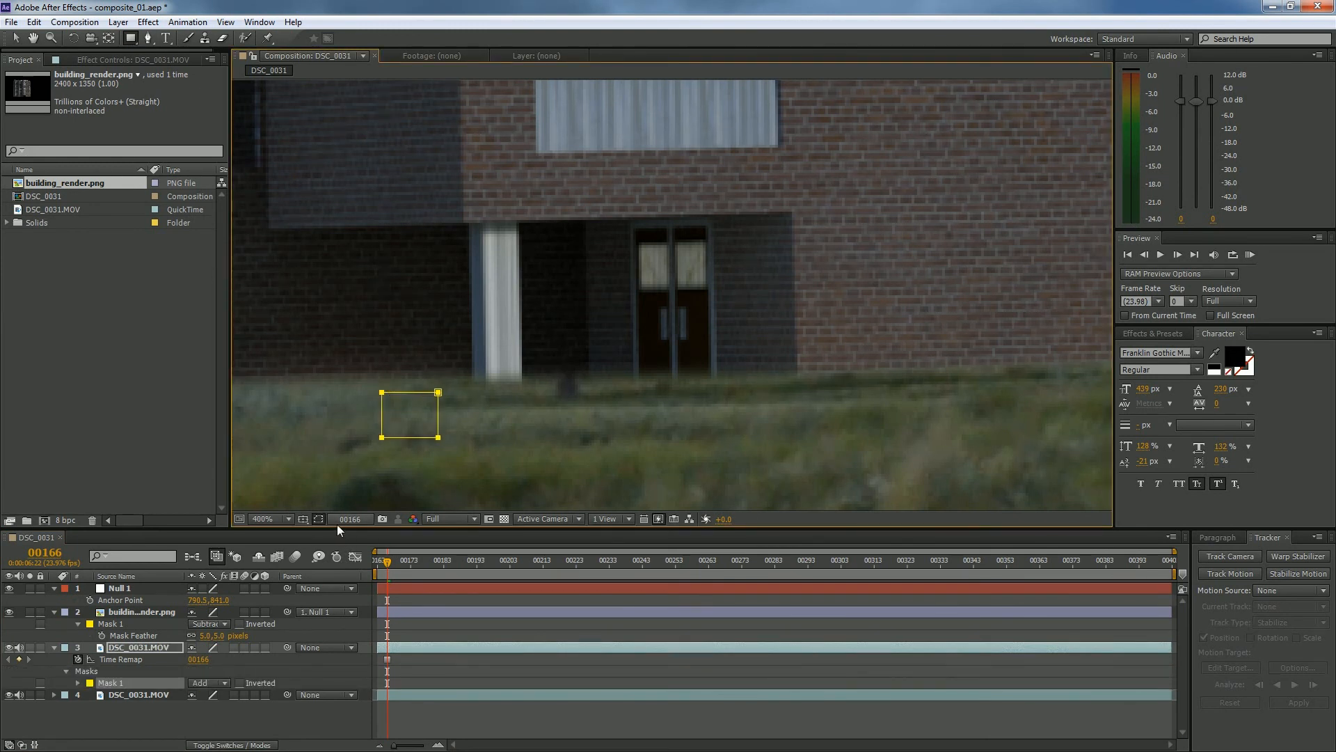
click(31, 647)
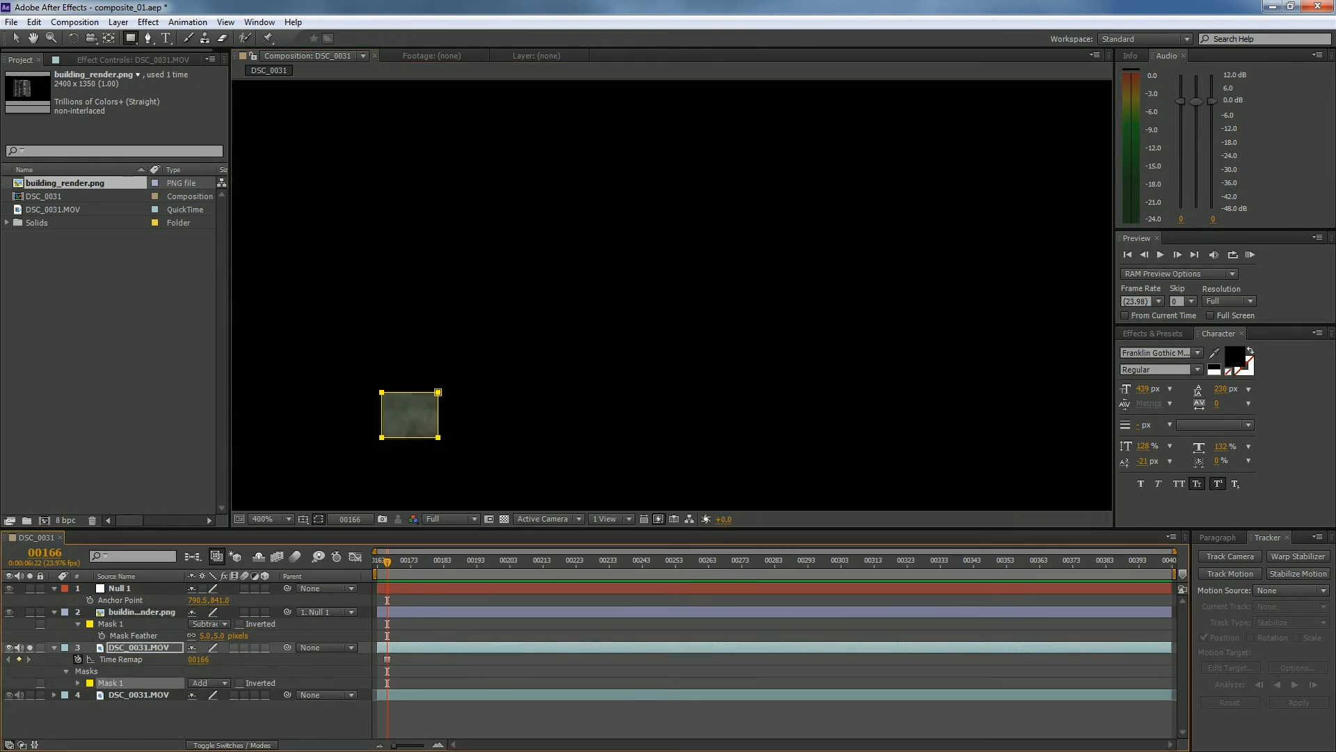
Step: Feather the grass mask by 14 pixels and turn off the layer's solo
key(f)
drag(206, 671, 242, 671)
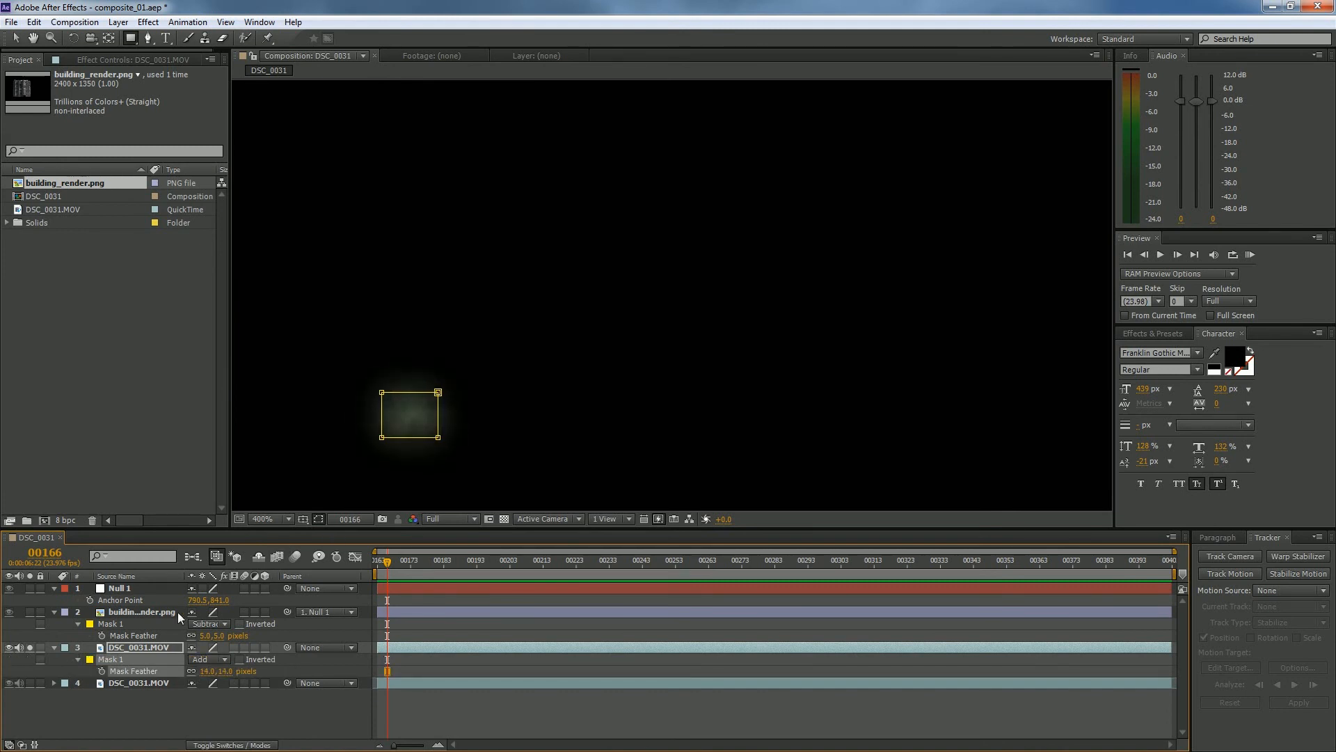
click(311, 523)
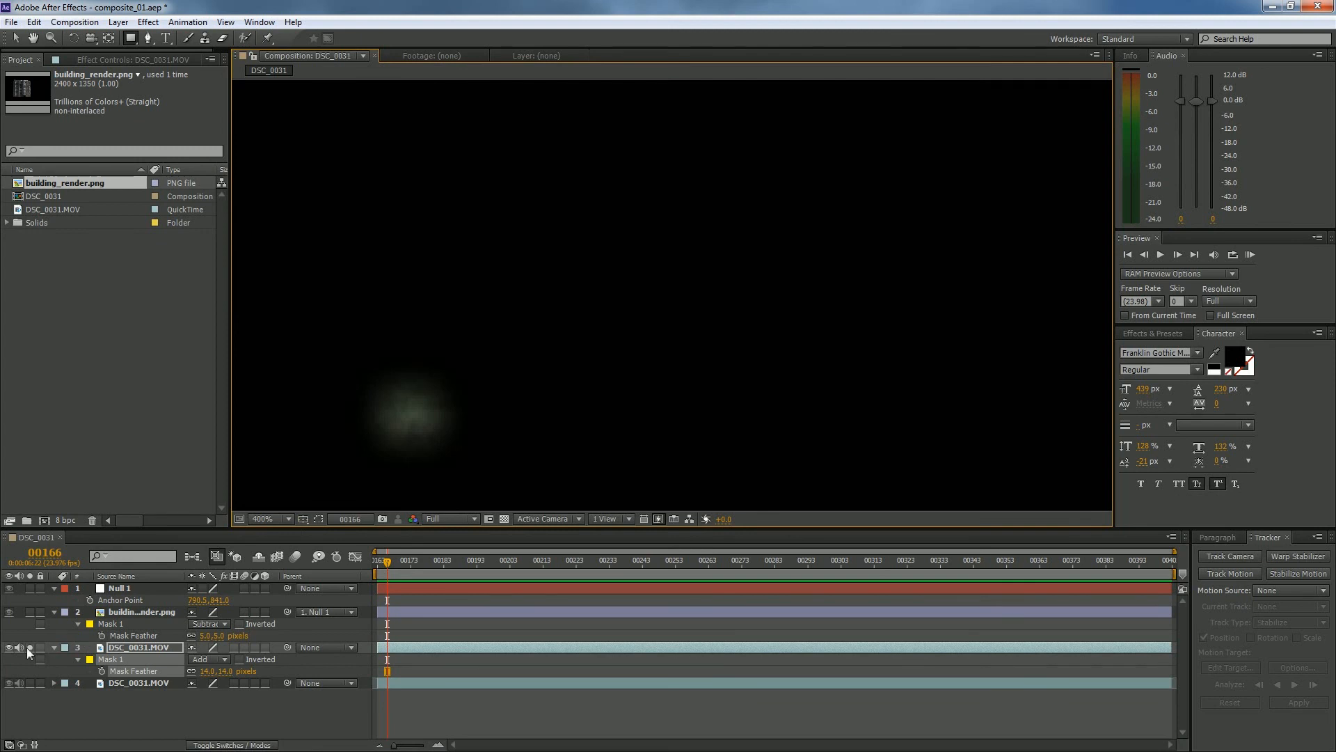
click(28, 647)
Step: Move the grass patch over the dark spot beside the entrance column and parent its layer to Null 1
key(v)
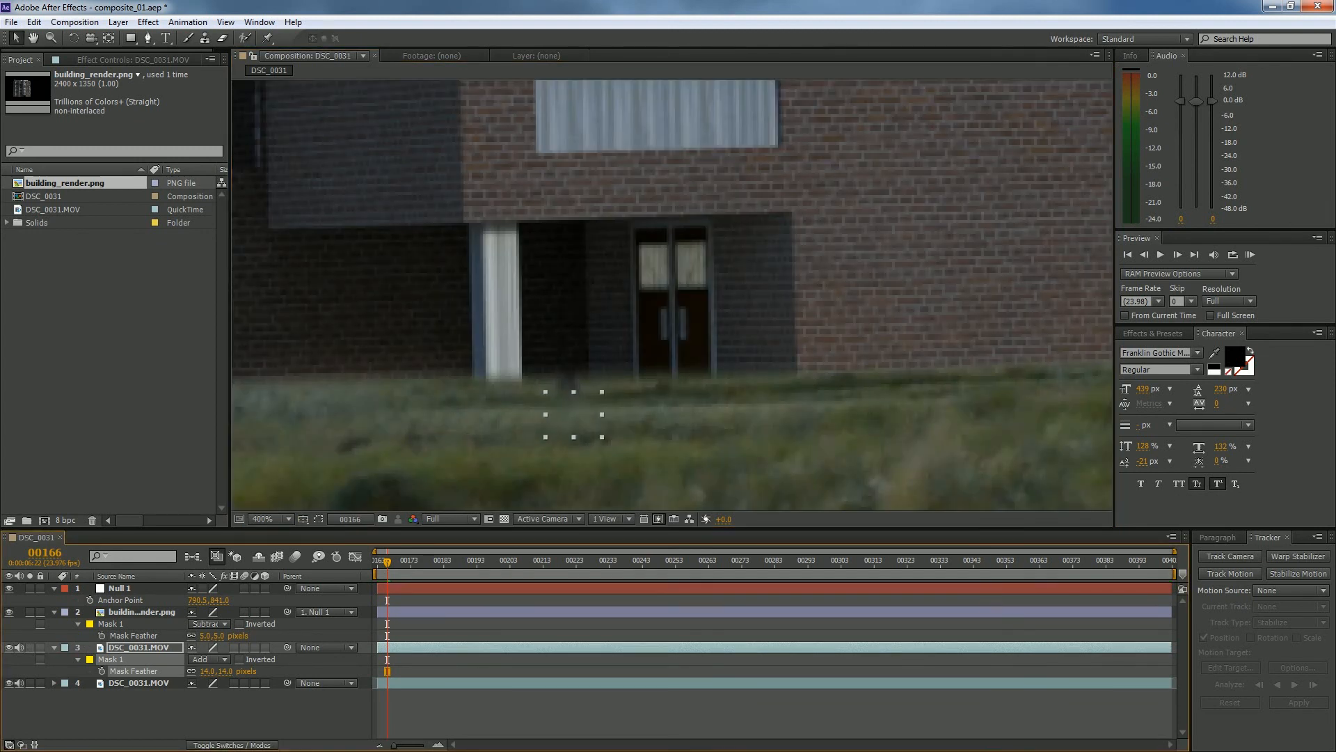
click(587, 389)
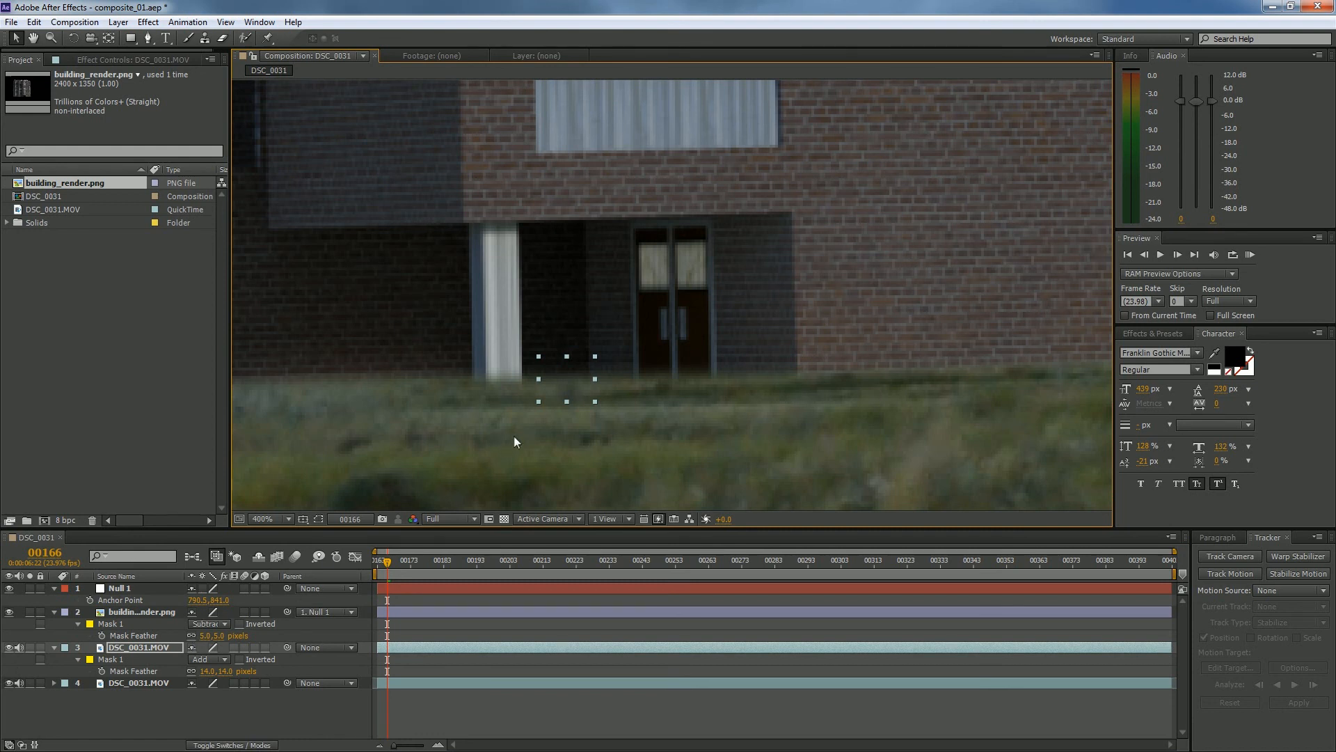
key(Down)
key(Down)
drag(287, 650, 132, 588)
click(299, 729)
Step: Go to frame 179 and examine the ground line at the building's right corner for leftover dark objects
drag(919, 561, 430, 563)
scroll(725, 394, down, 4)
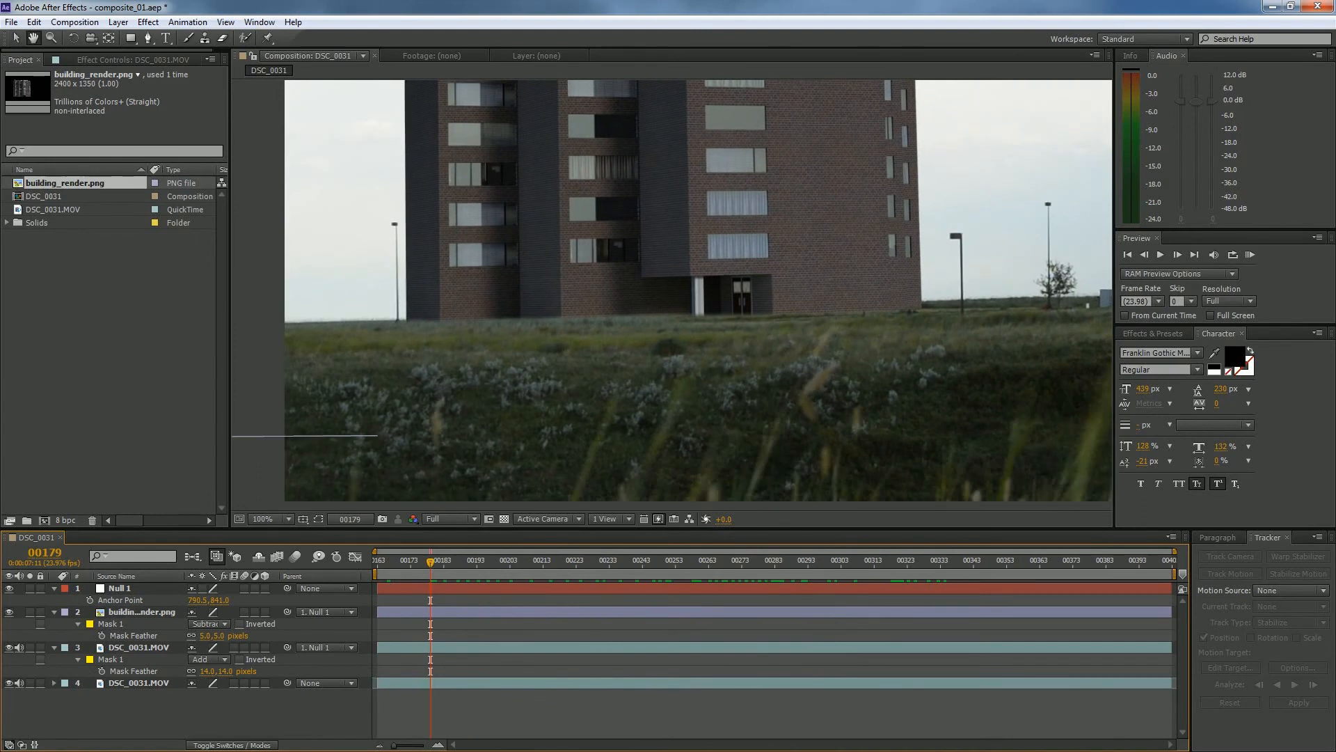
drag(766, 314, 529, 313)
scroll(636, 376, up, 5)
scroll(669, 425, down, 5)
scroll(687, 366, up, 4)
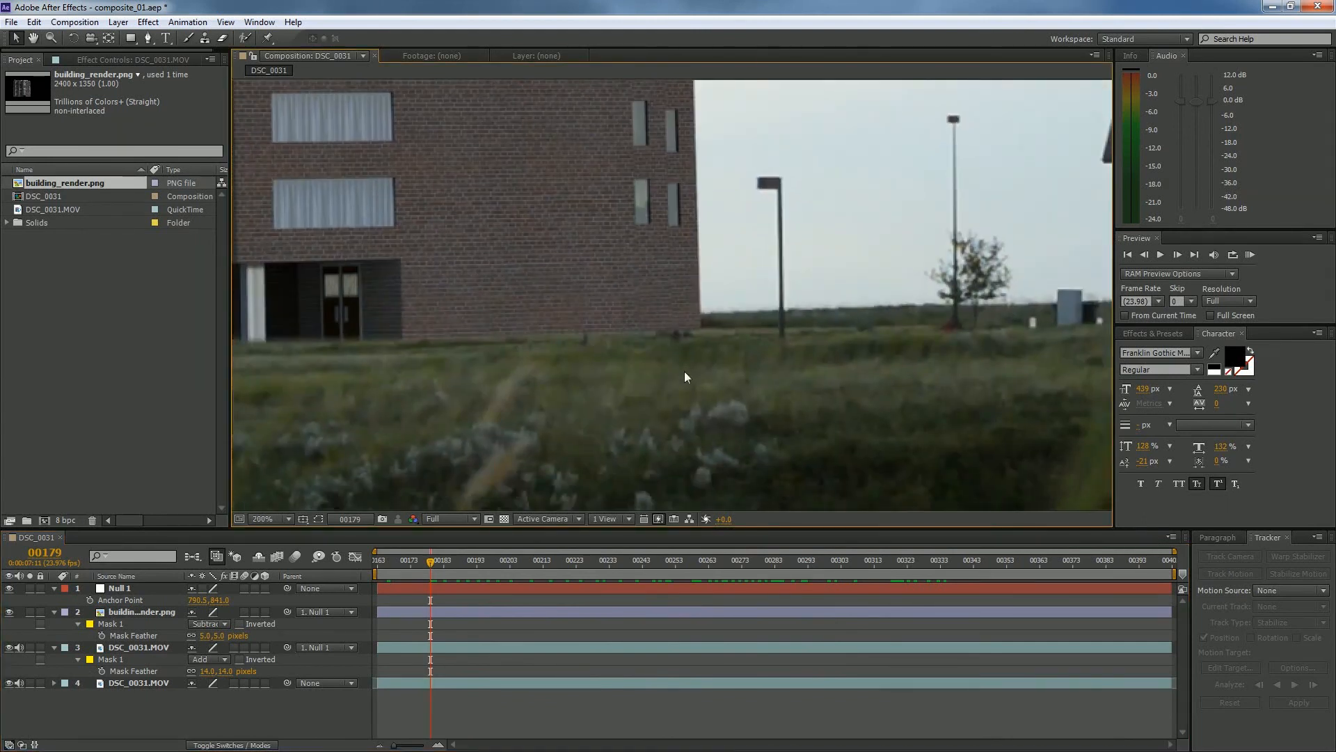
scroll(668, 408, down, 1)
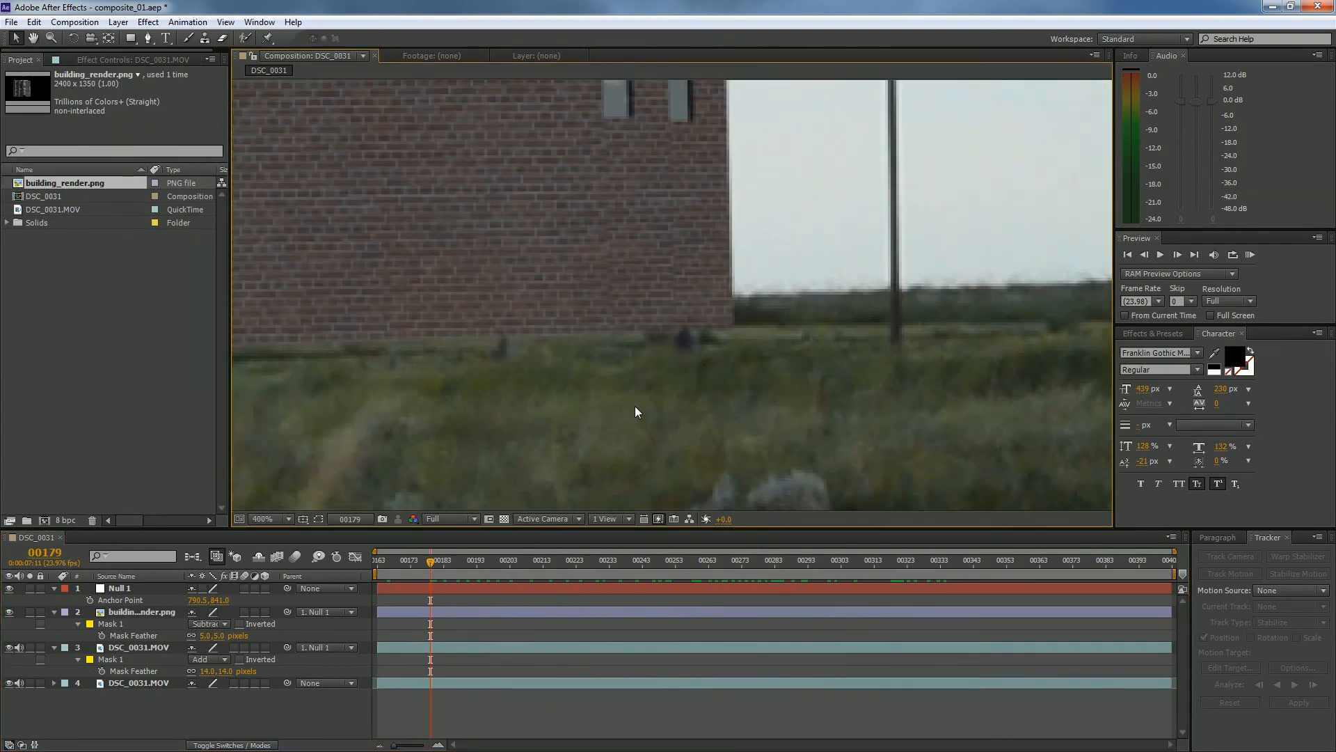
double_click(143, 643)
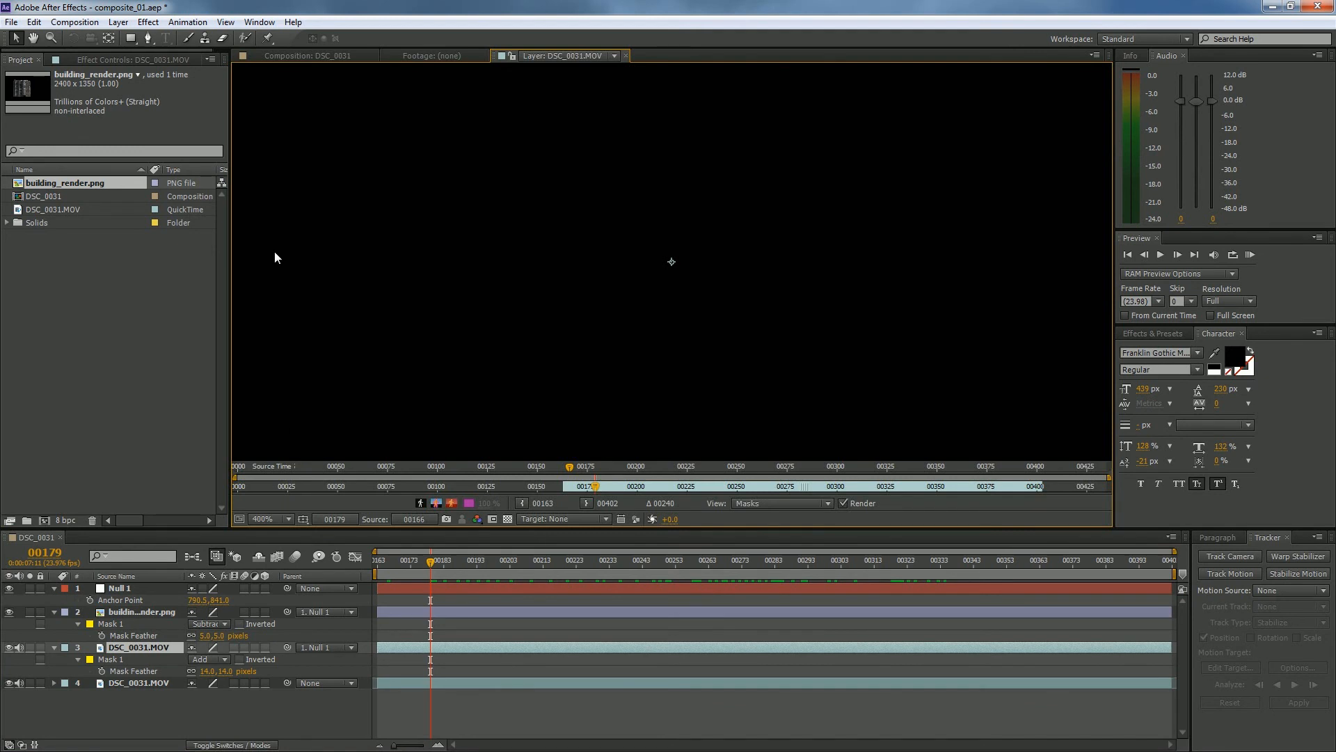
click(284, 53)
double_click(142, 649)
click(327, 56)
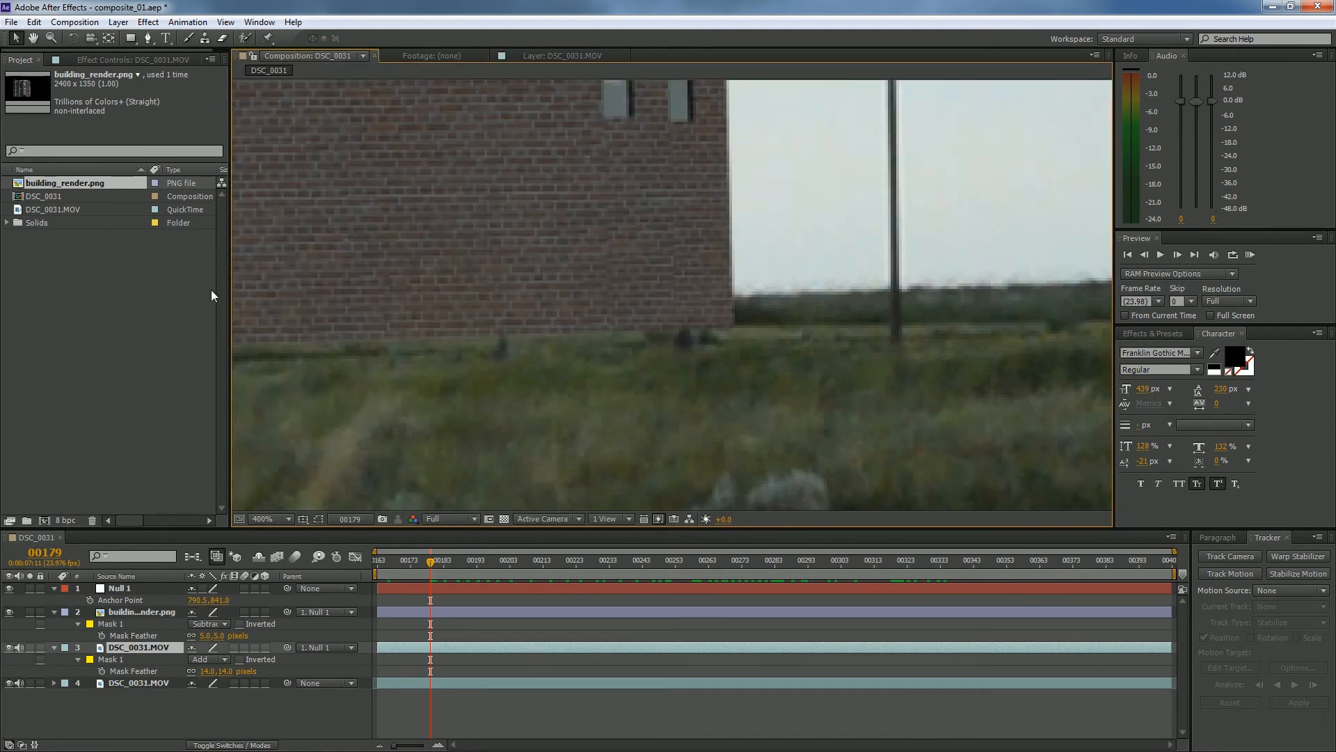
Step: Rename the frozen grass layer as GrassPatch
click(135, 649)
key(Return)
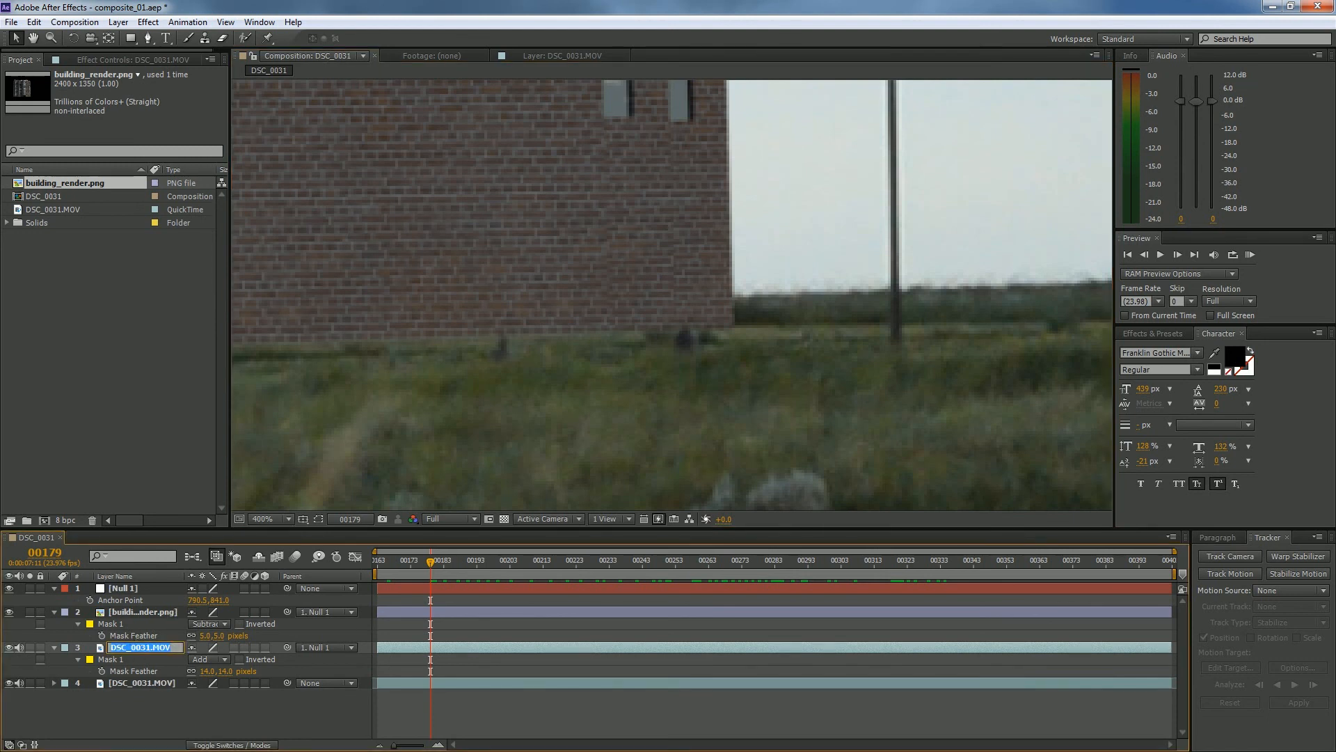
text(Gras)
key(BackSpace)
key(BackSpace)
key(BackSpace)
key(BackSpace)
text(Patch)
key(Return)
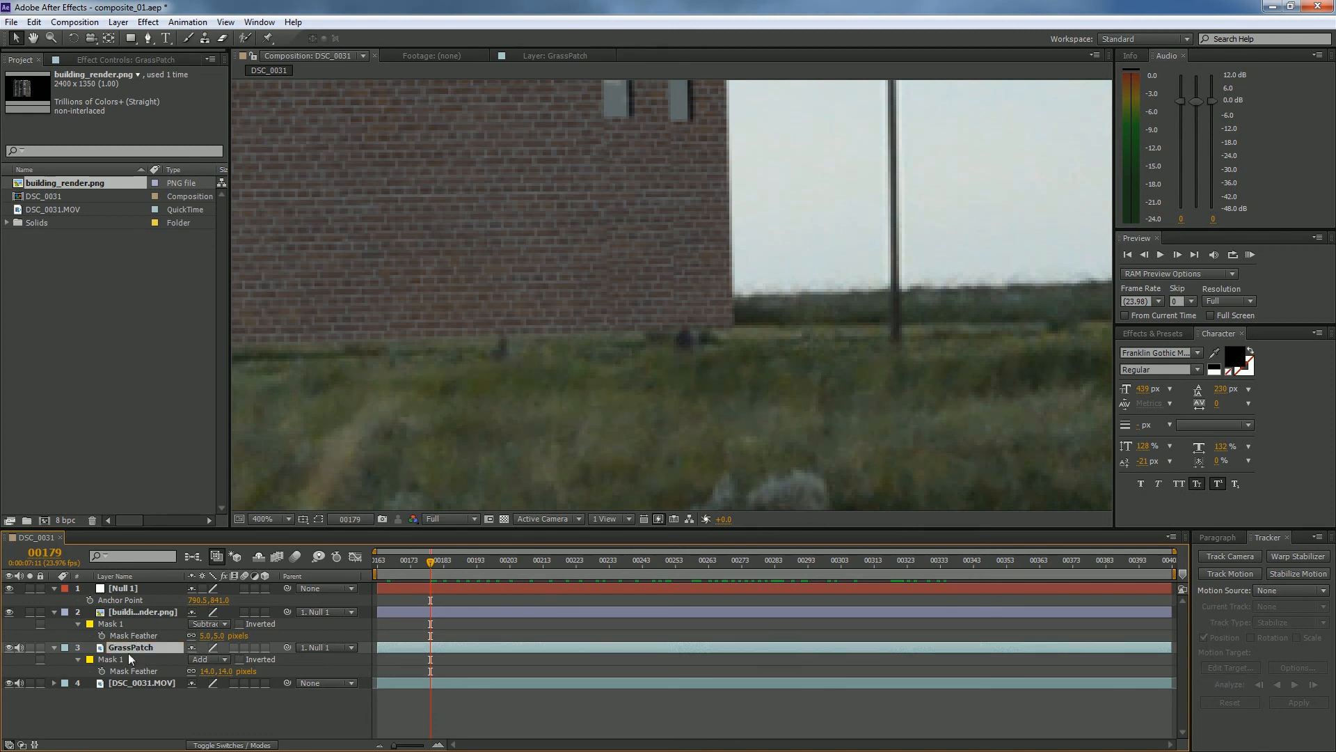
Step: Duplicate the GrassPatch layer and move the copy over the dark objects at the building's right base corner
key(ctrl+d)
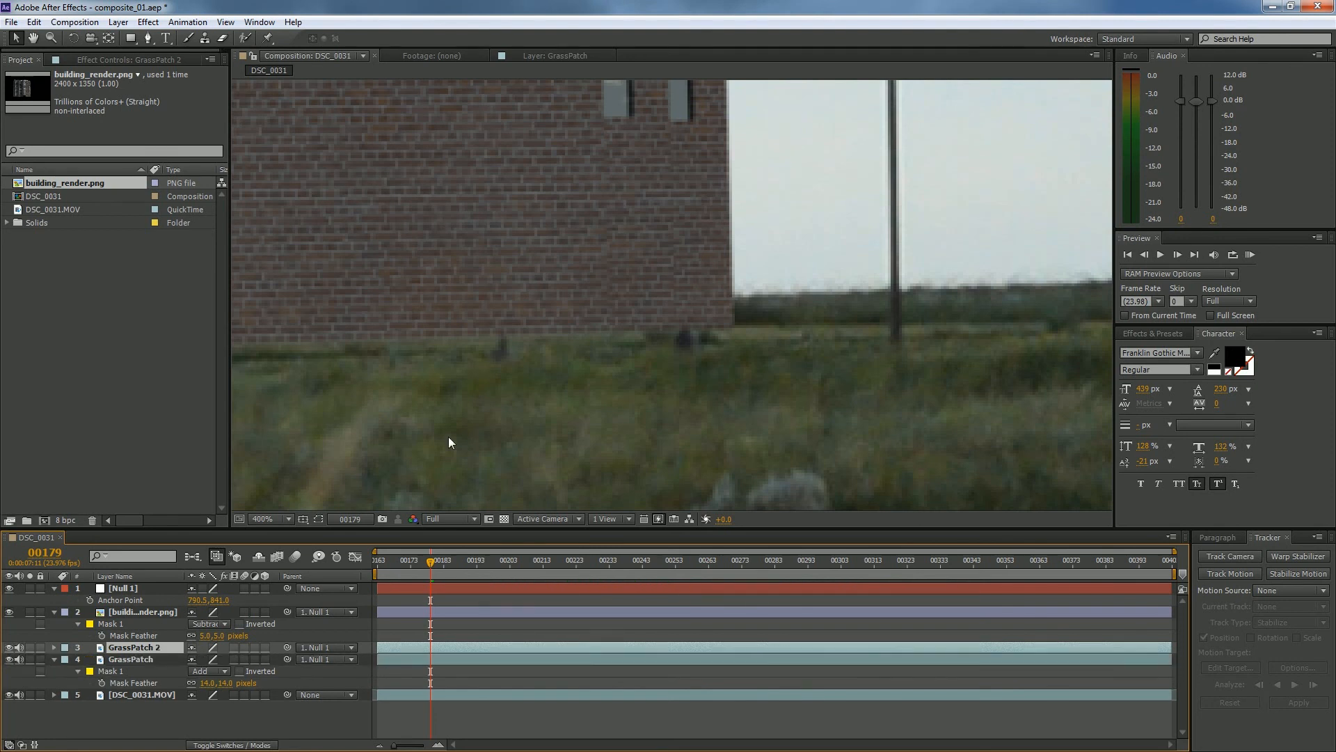
click(735, 348)
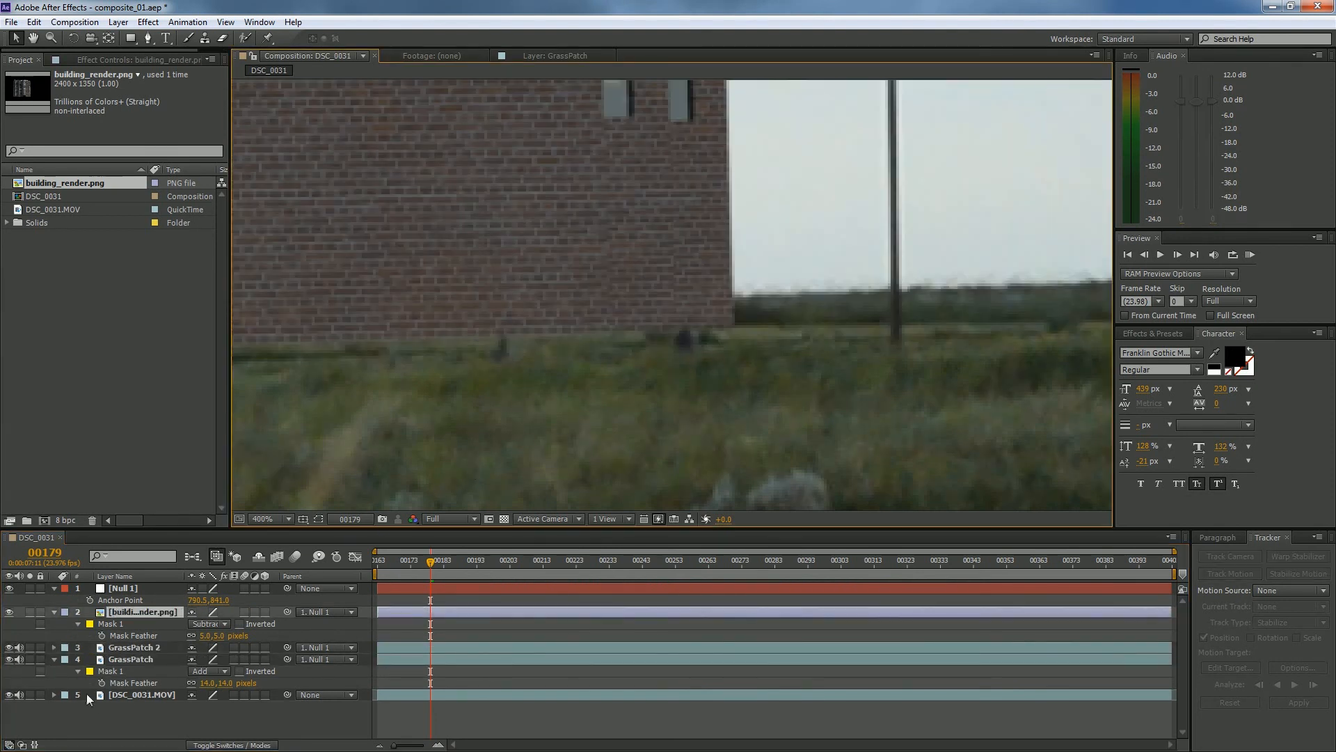
click(130, 648)
scroll(485, 431, down, 3)
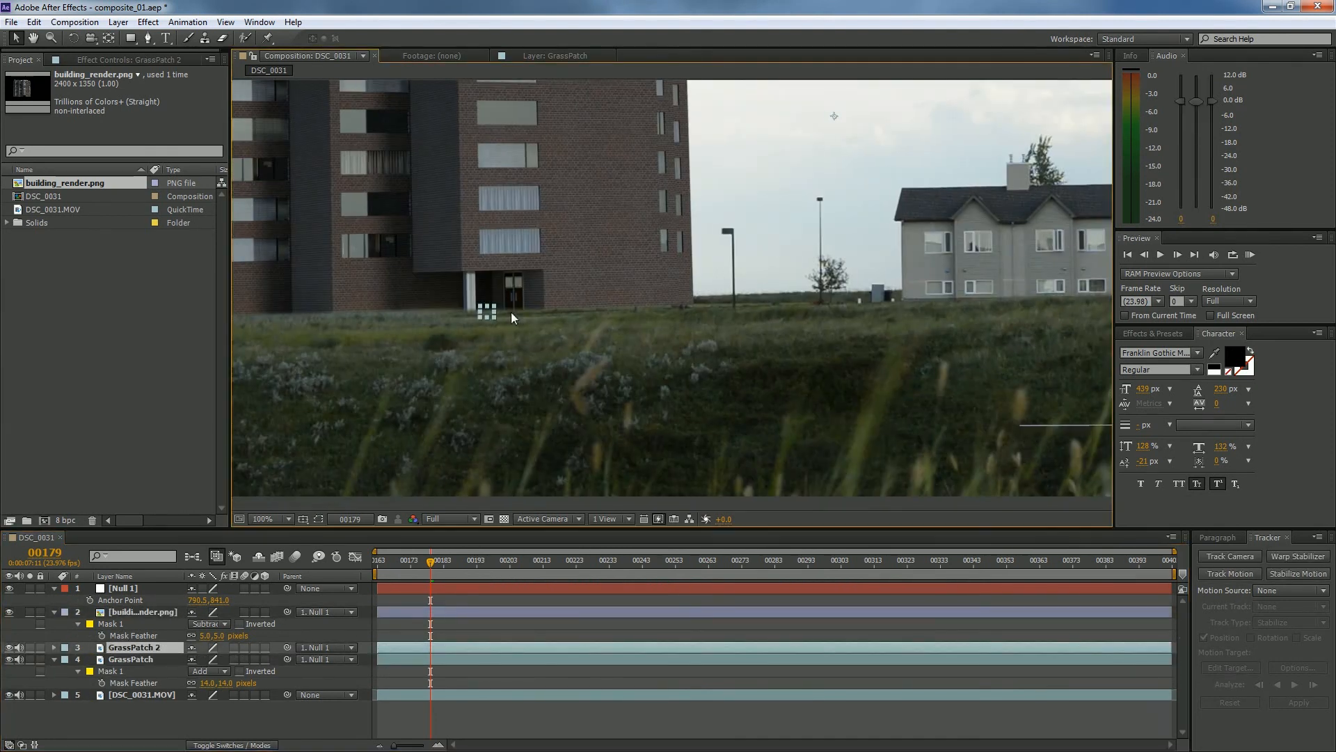
drag(487, 312, 680, 309)
scroll(736, 332, up, 4)
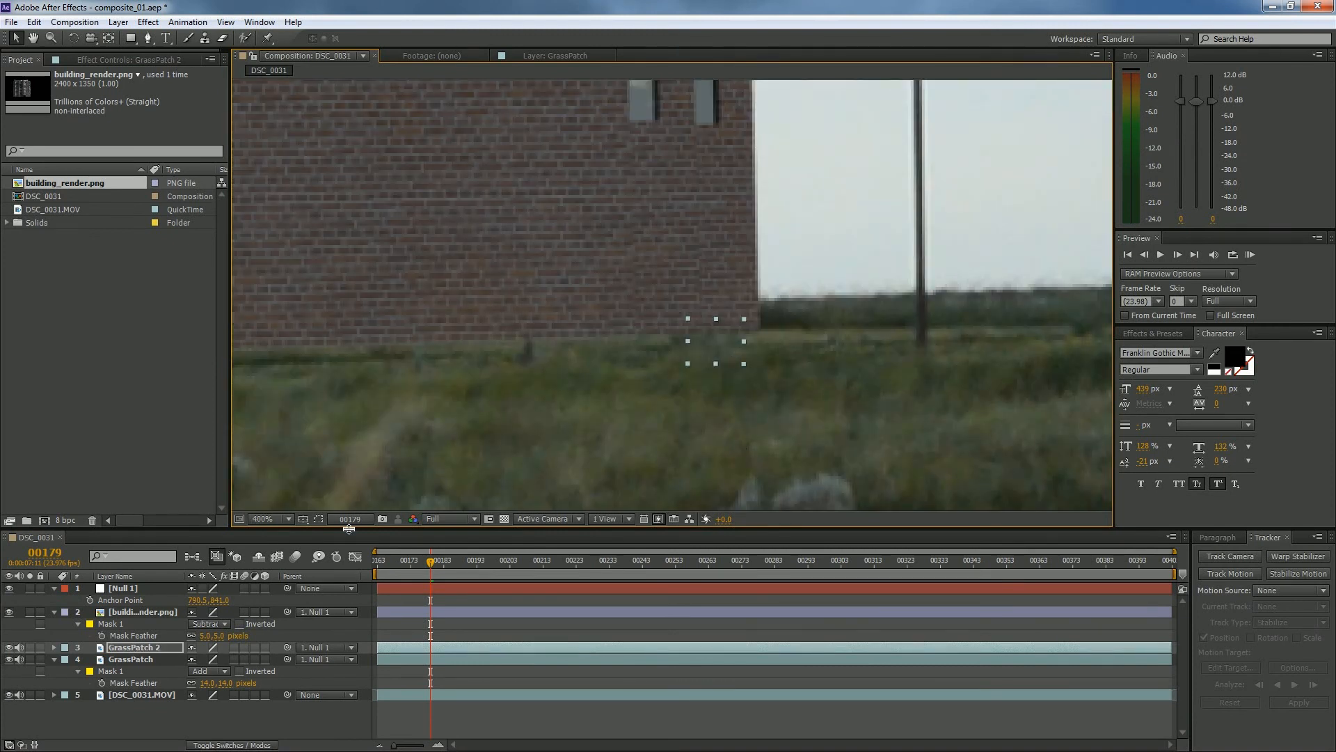
Step: Deselect the grass patch layer, go to frame 345 and check the building's ground line
click(400, 676)
scroll(524, 393, down, 4)
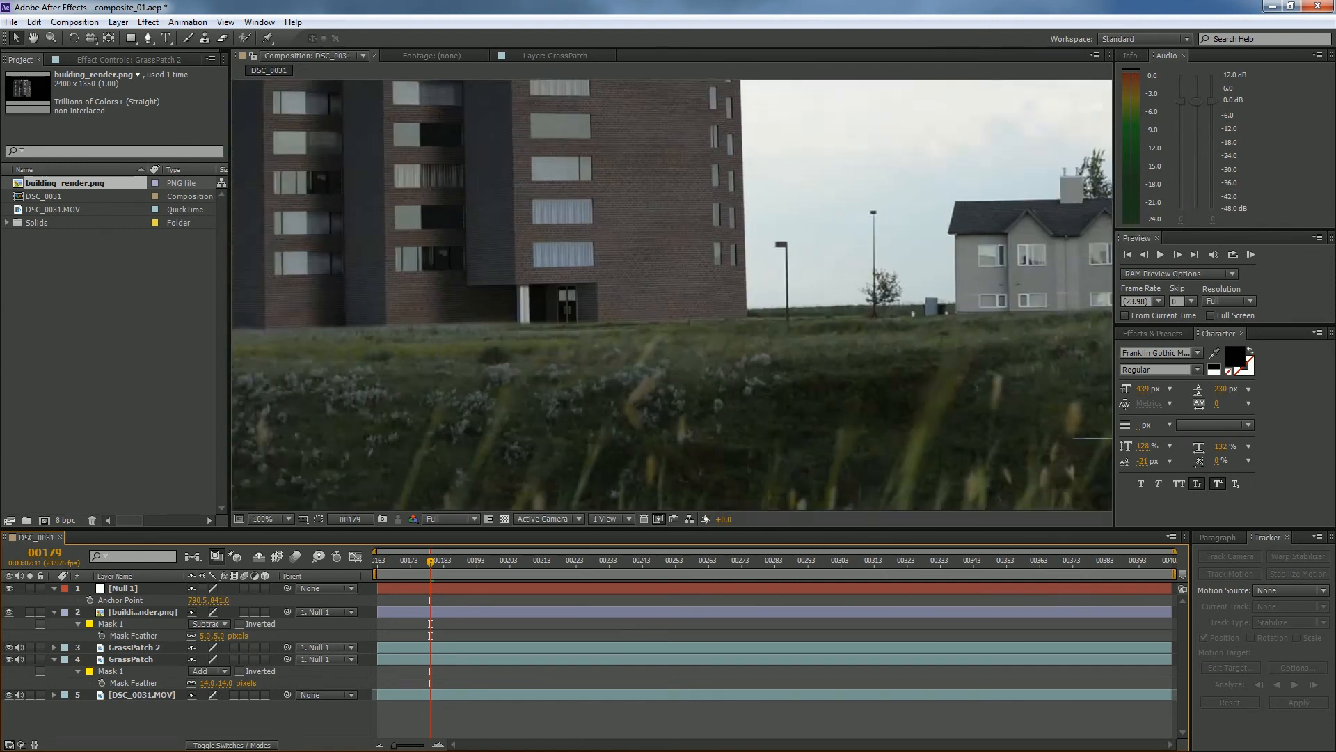
scroll(895, 440, down, 2)
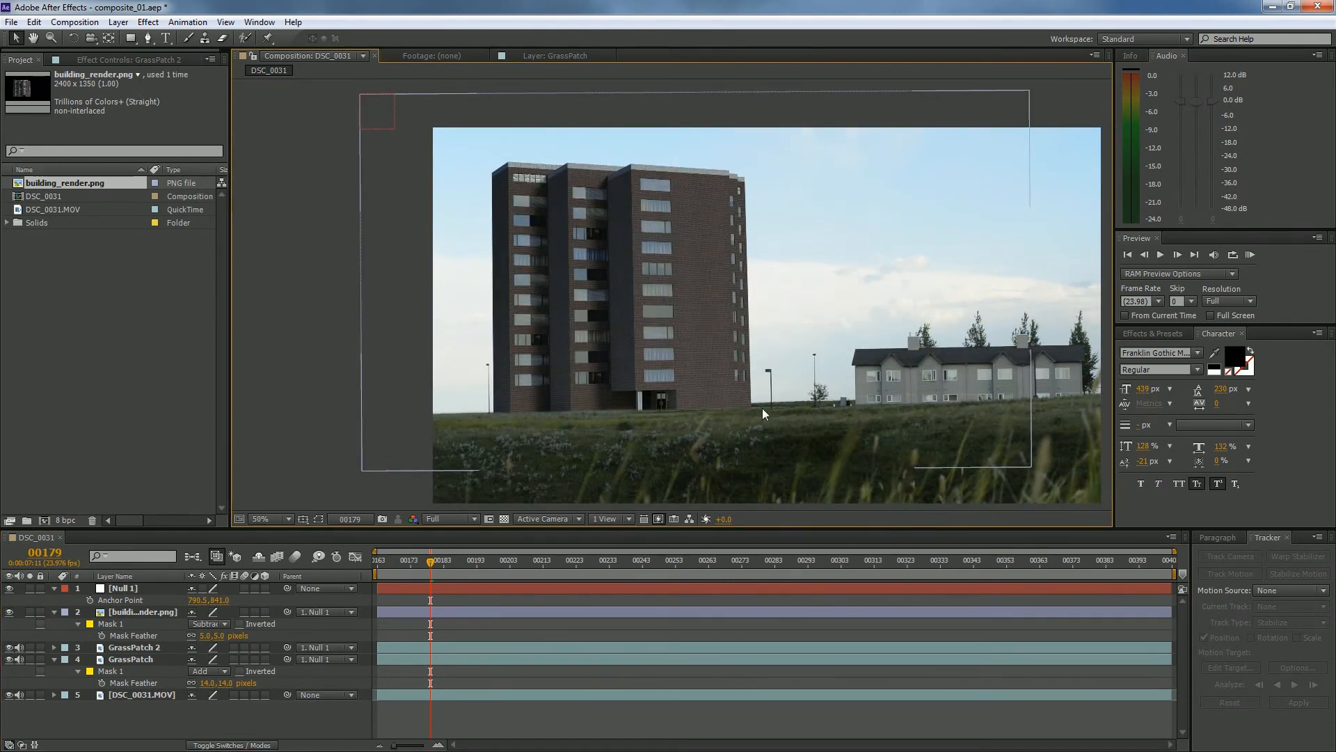
drag(430, 561, 972, 587)
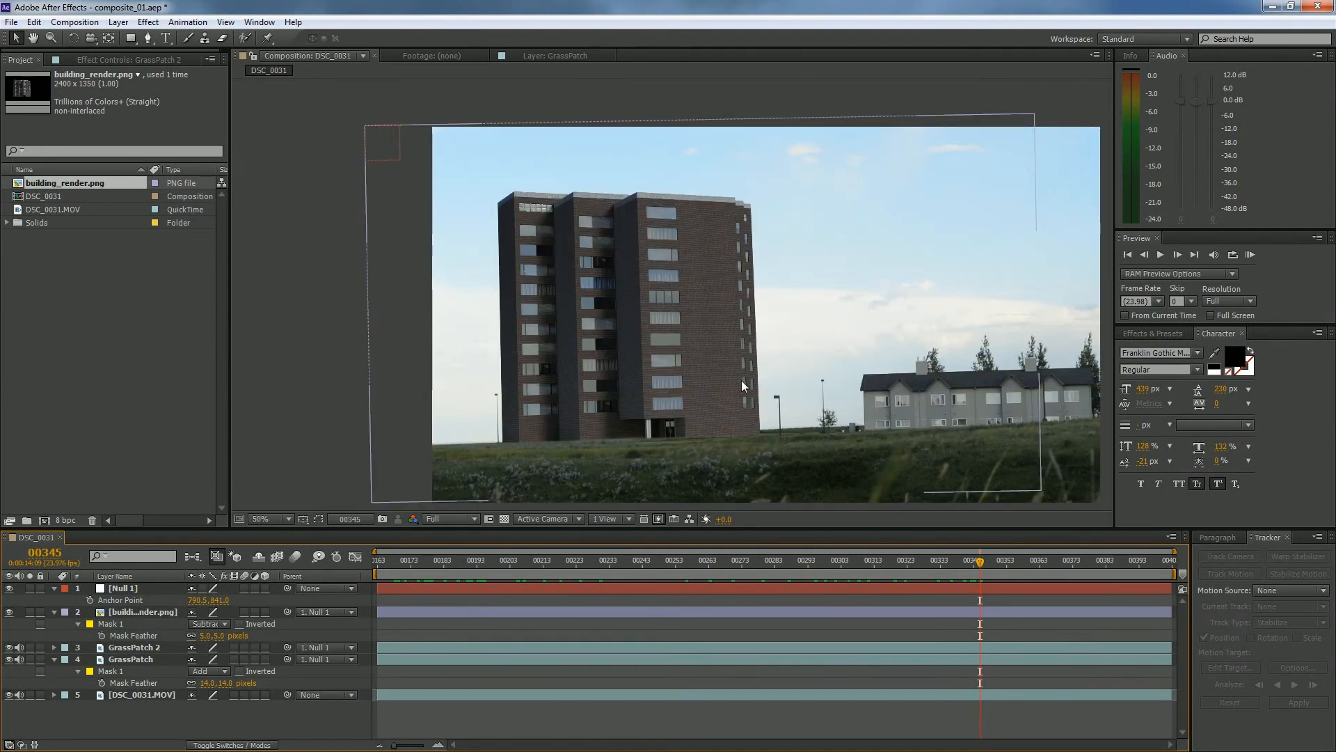
scroll(647, 425, up, 2)
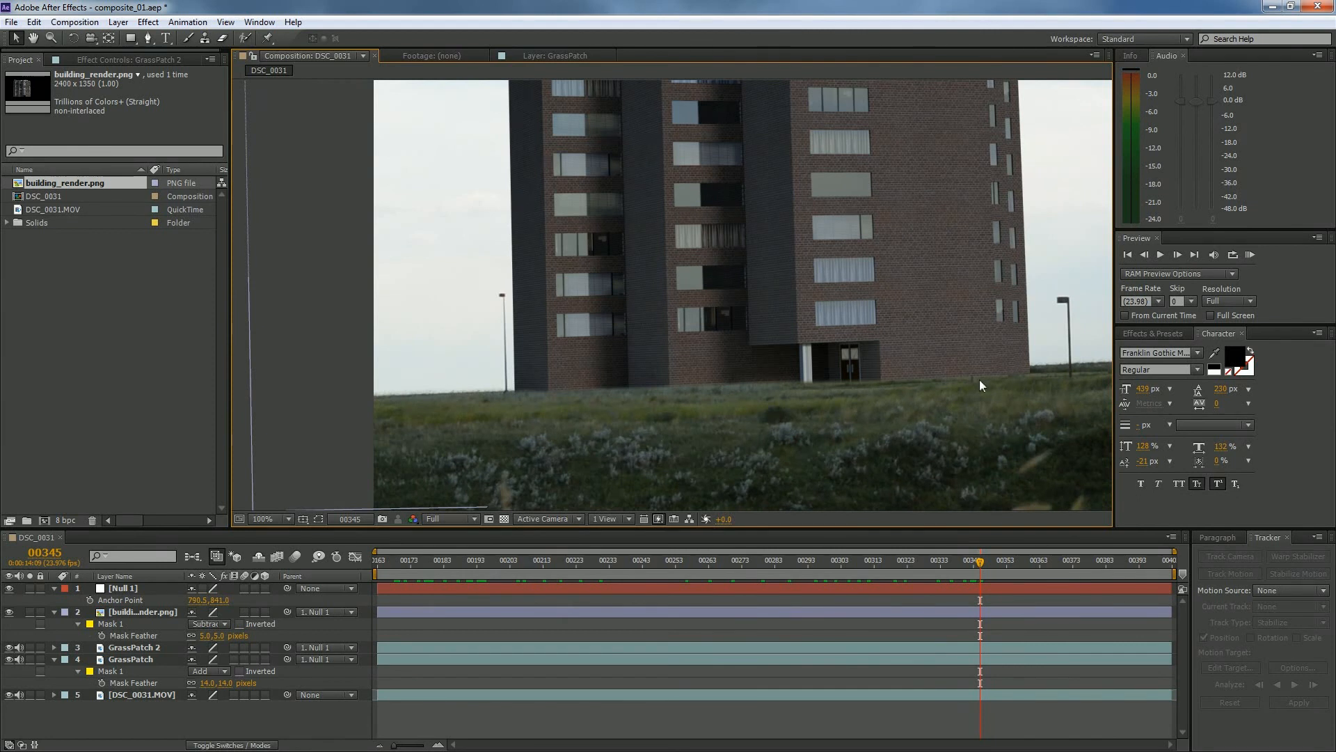
Step: Create a 1920 × 1080 px black solid and place it directly beneath the building render layer
click(53, 613)
click(53, 634)
right_click(124, 681)
key(Escape)
right_click(167, 678)
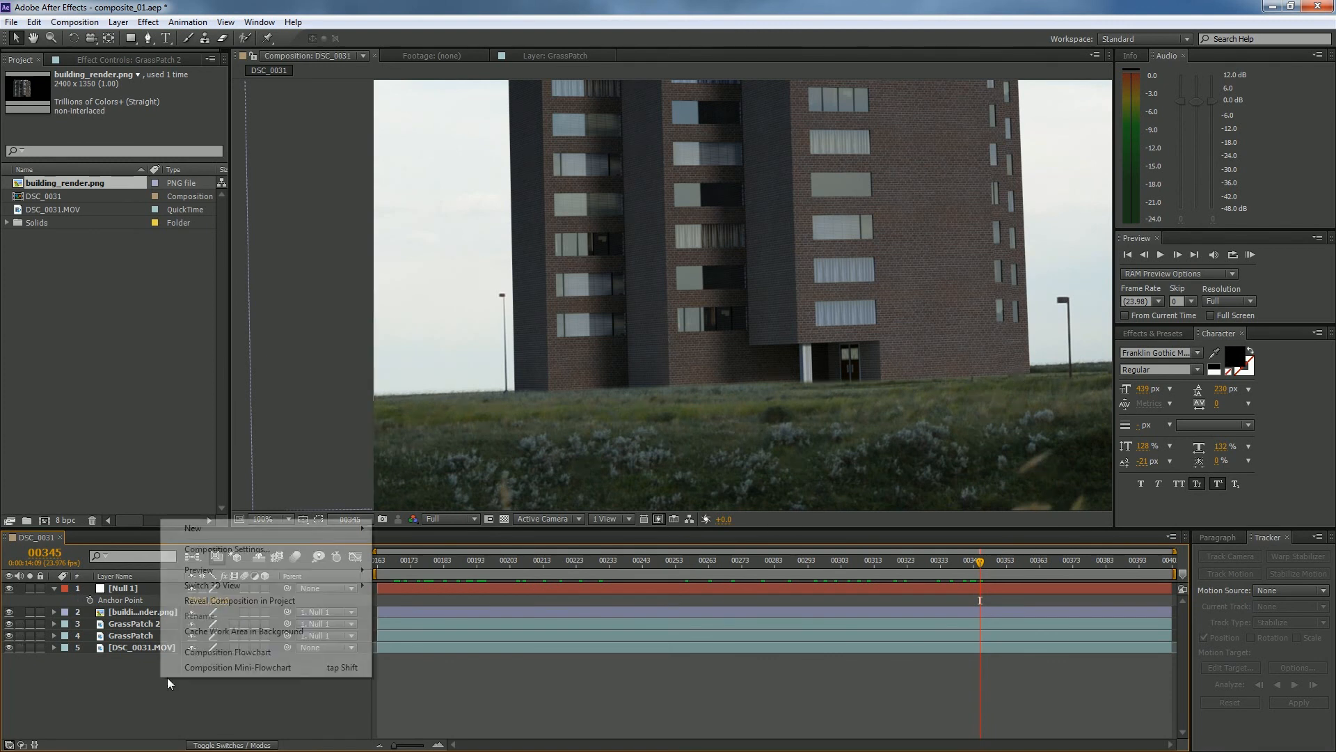
mouse_move(205, 530)
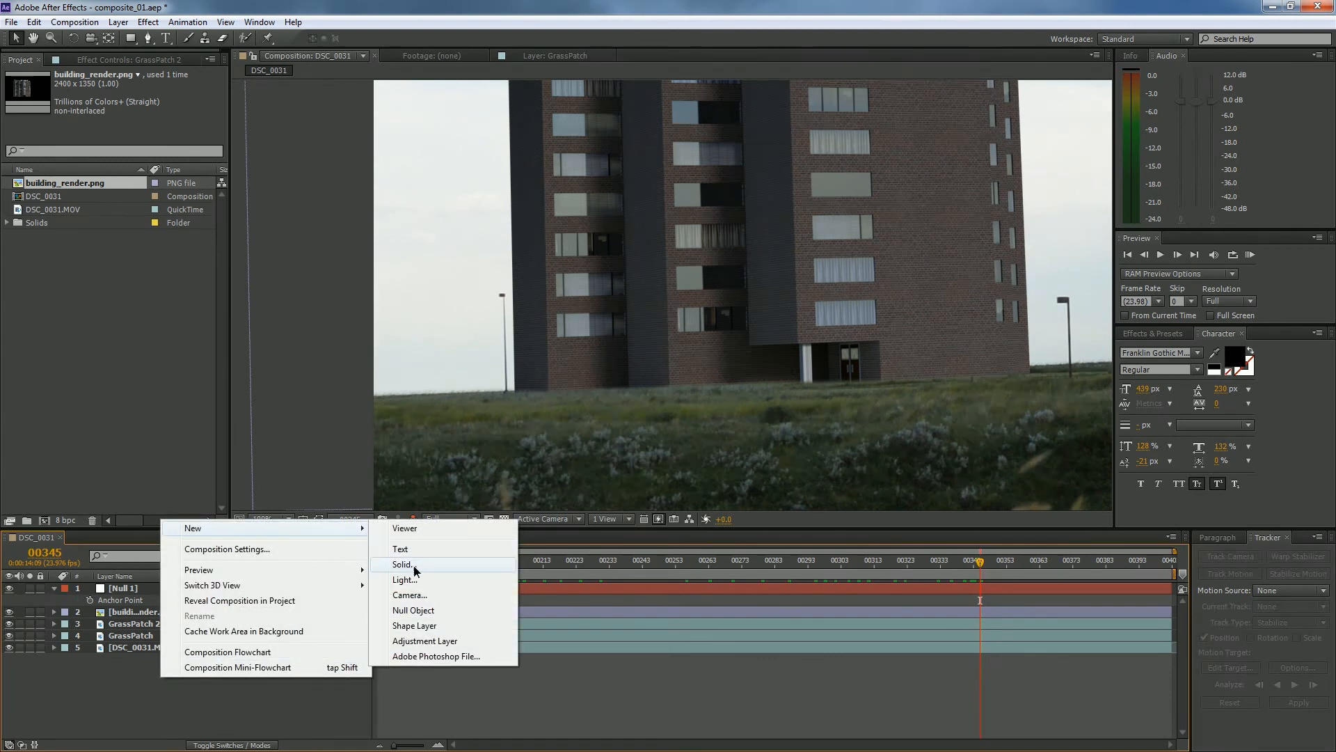
click(416, 566)
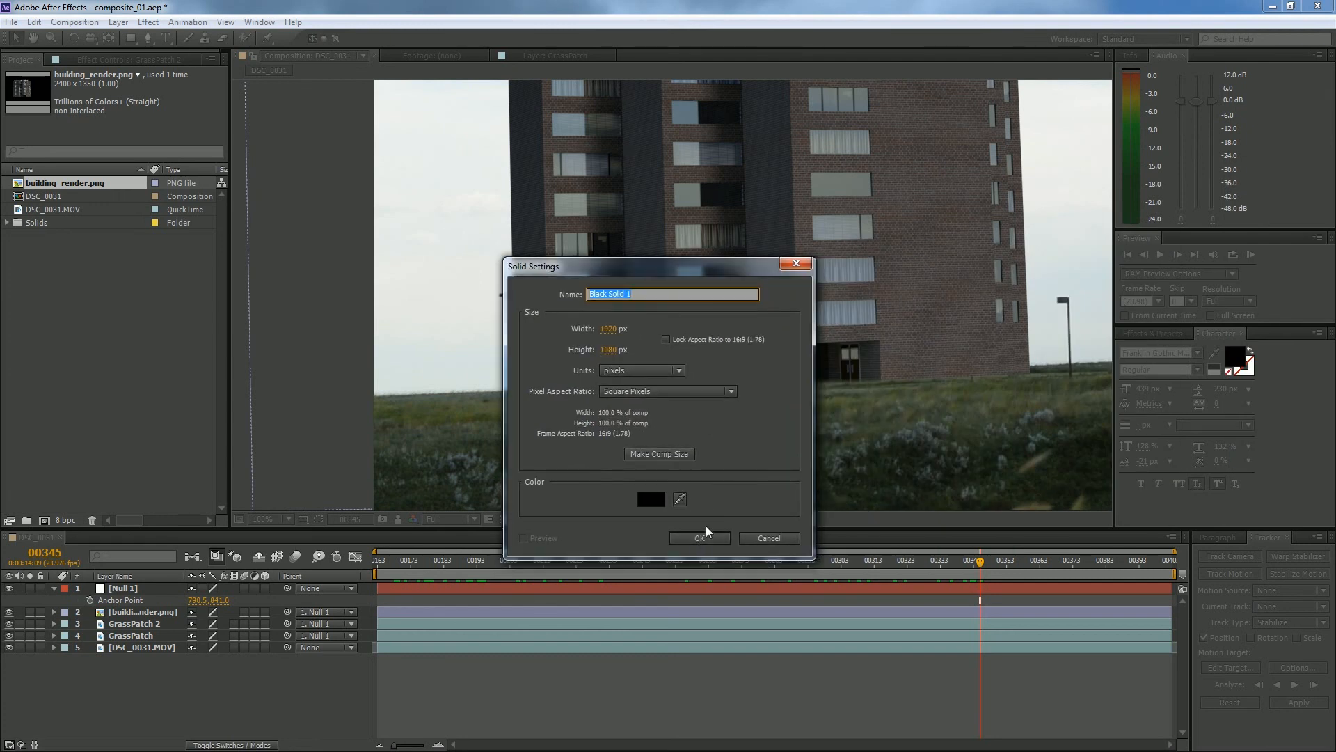
click(722, 540)
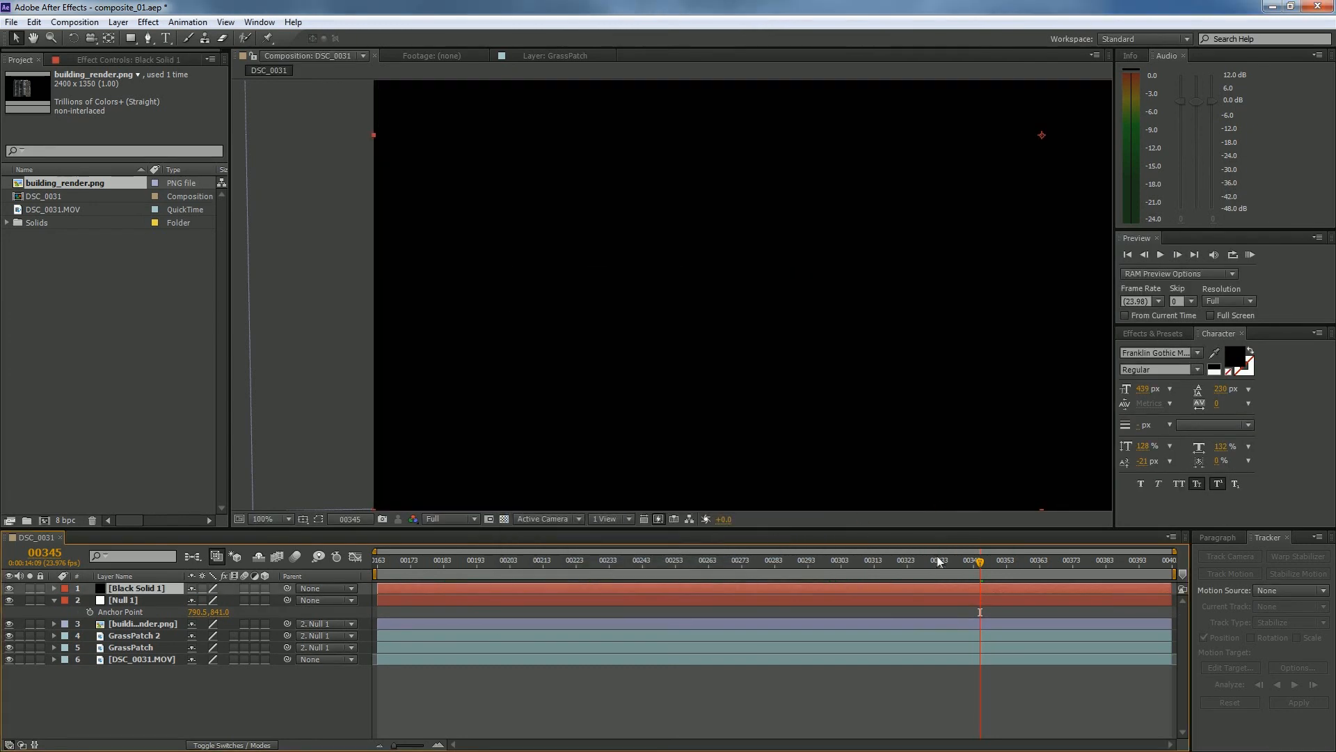
drag(160, 588, 153, 628)
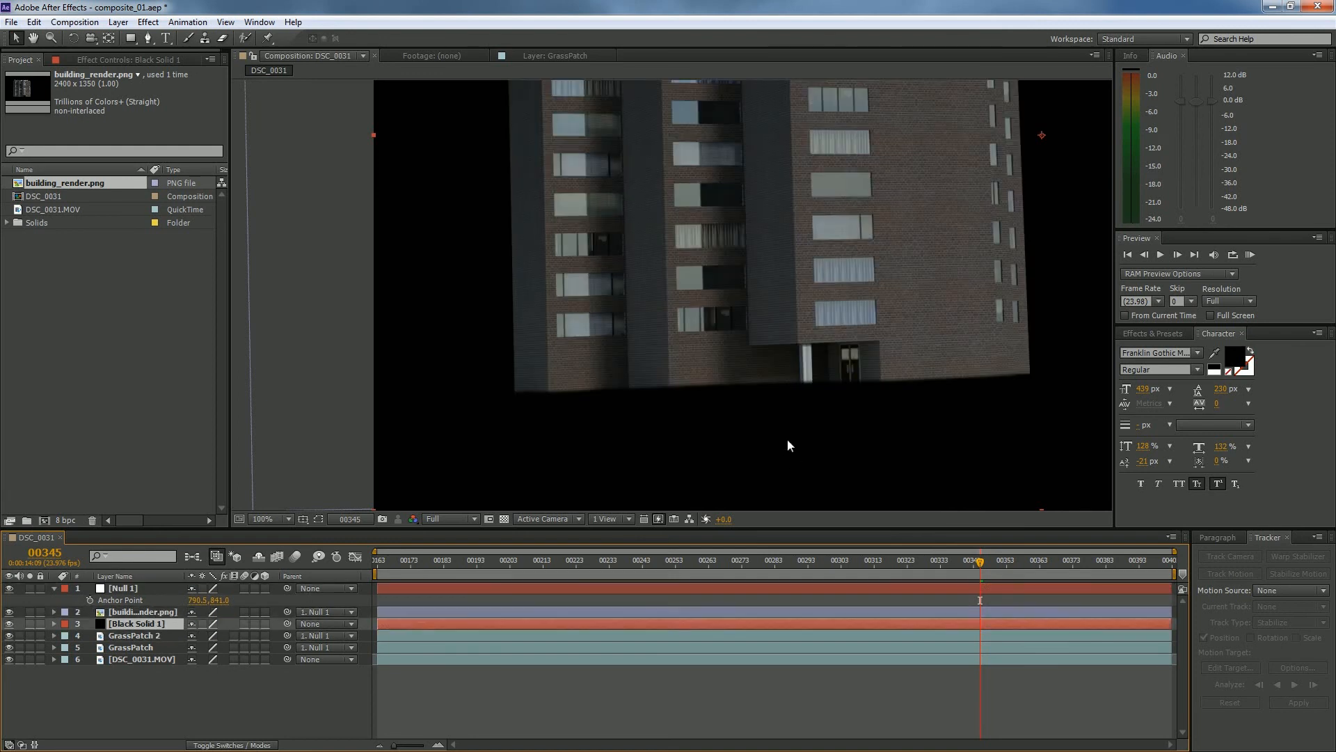
Step: Hide the black solid and outline a thin closed Pen mask on it along the building's whole ground line
click(10, 624)
scroll(721, 429, up, 3)
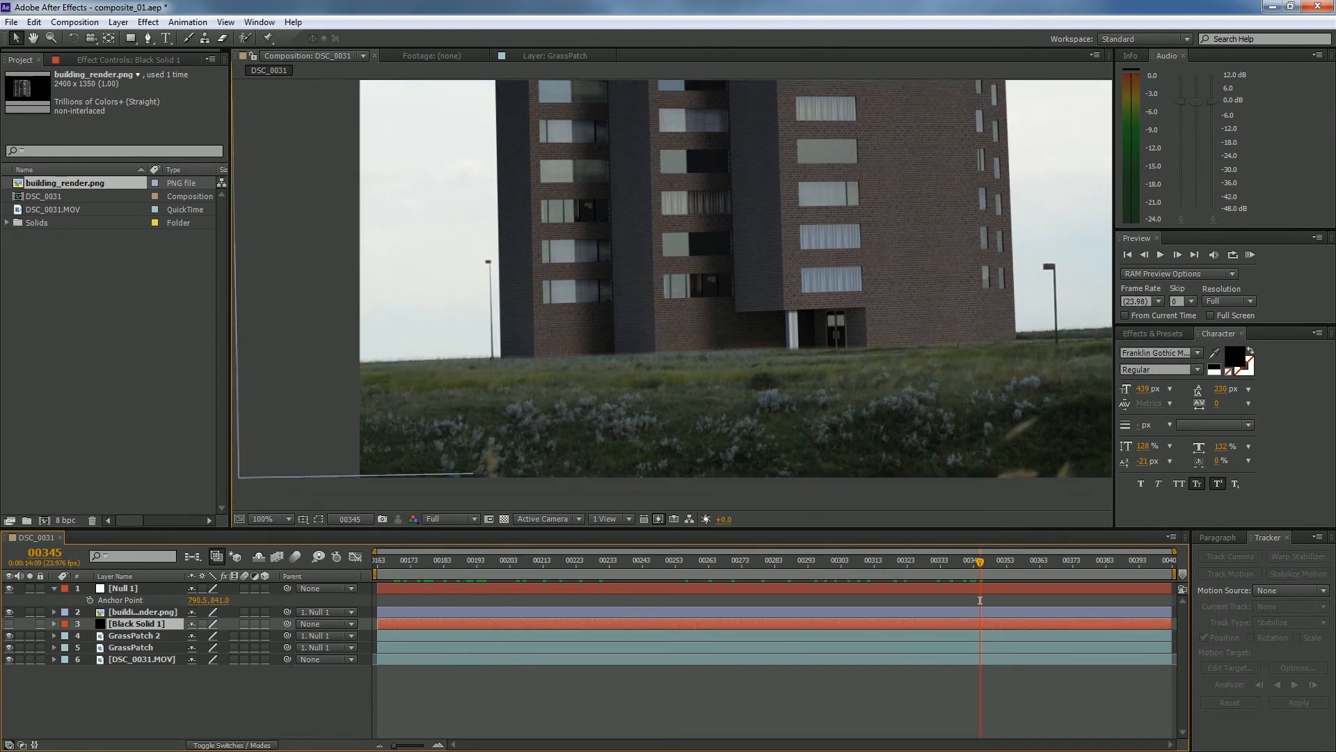
click(147, 38)
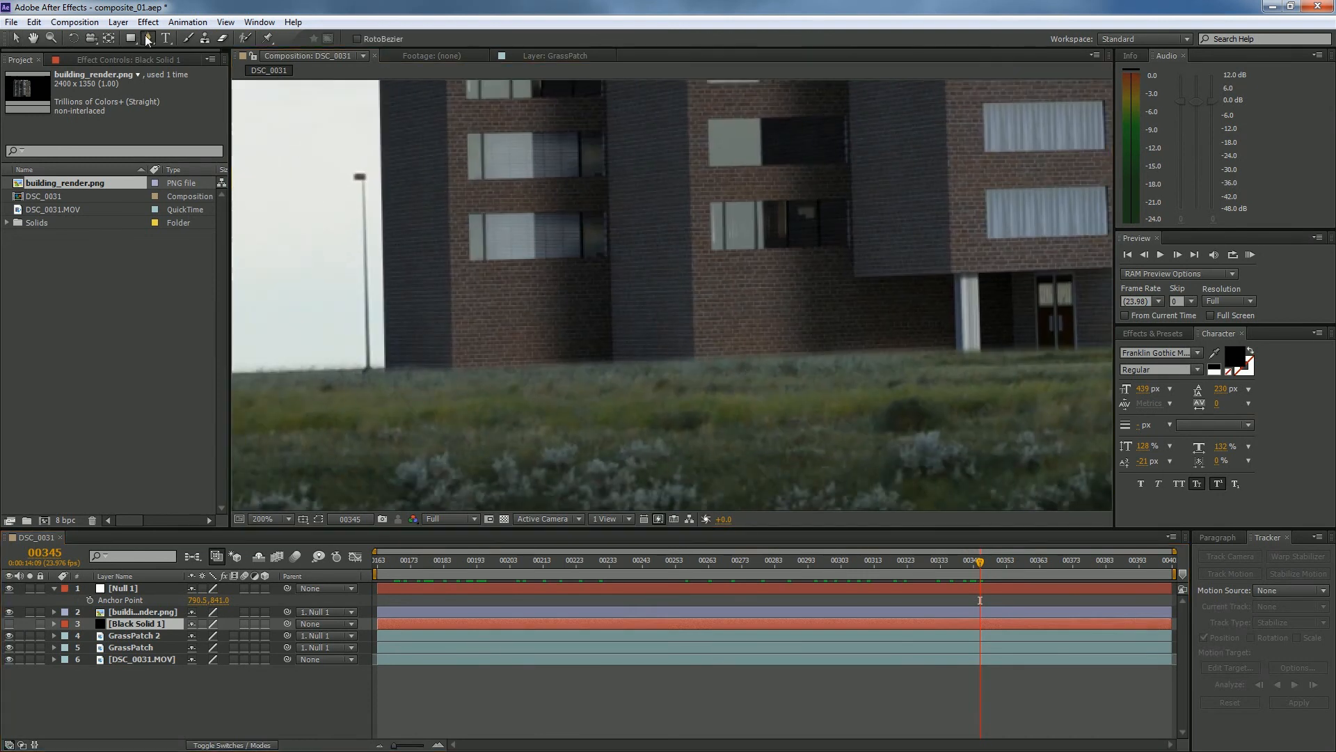
click(394, 366)
drag(410, 380, 471, 380)
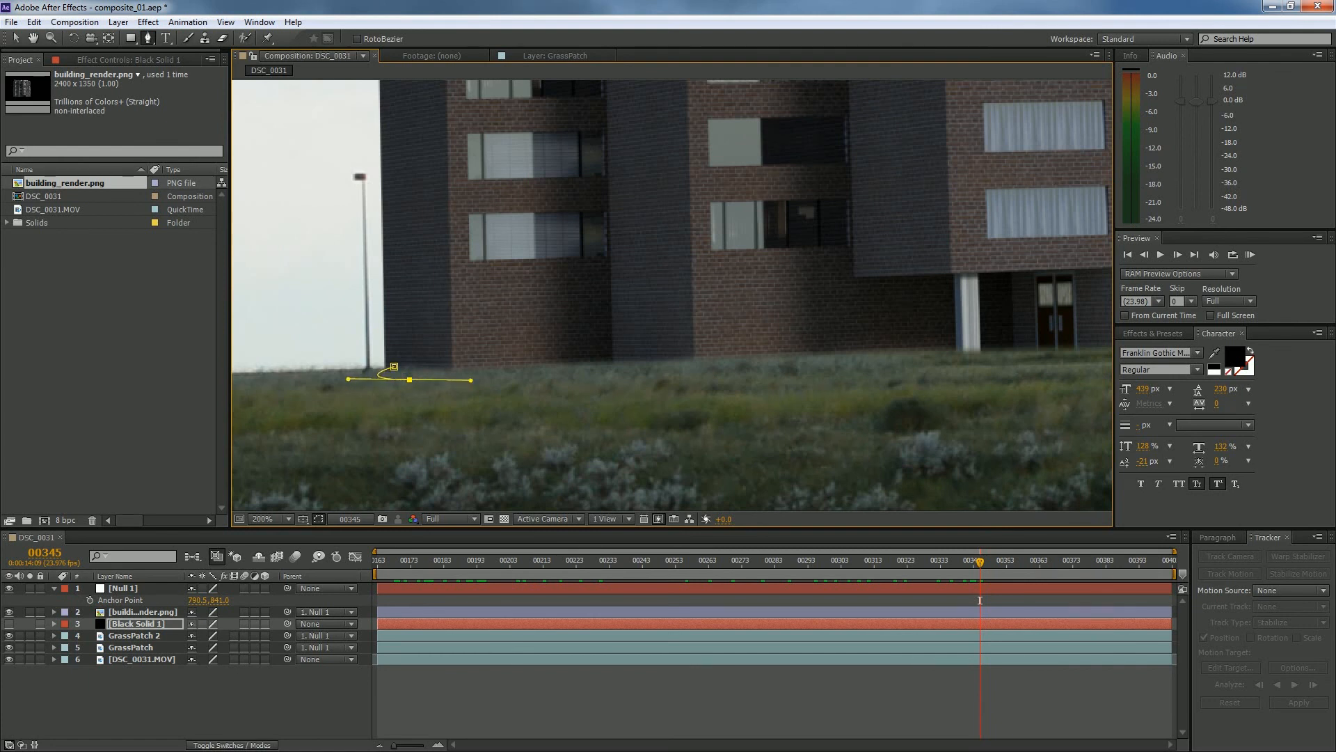
drag(790, 357, 534, 349)
drag(670, 365, 371, 363)
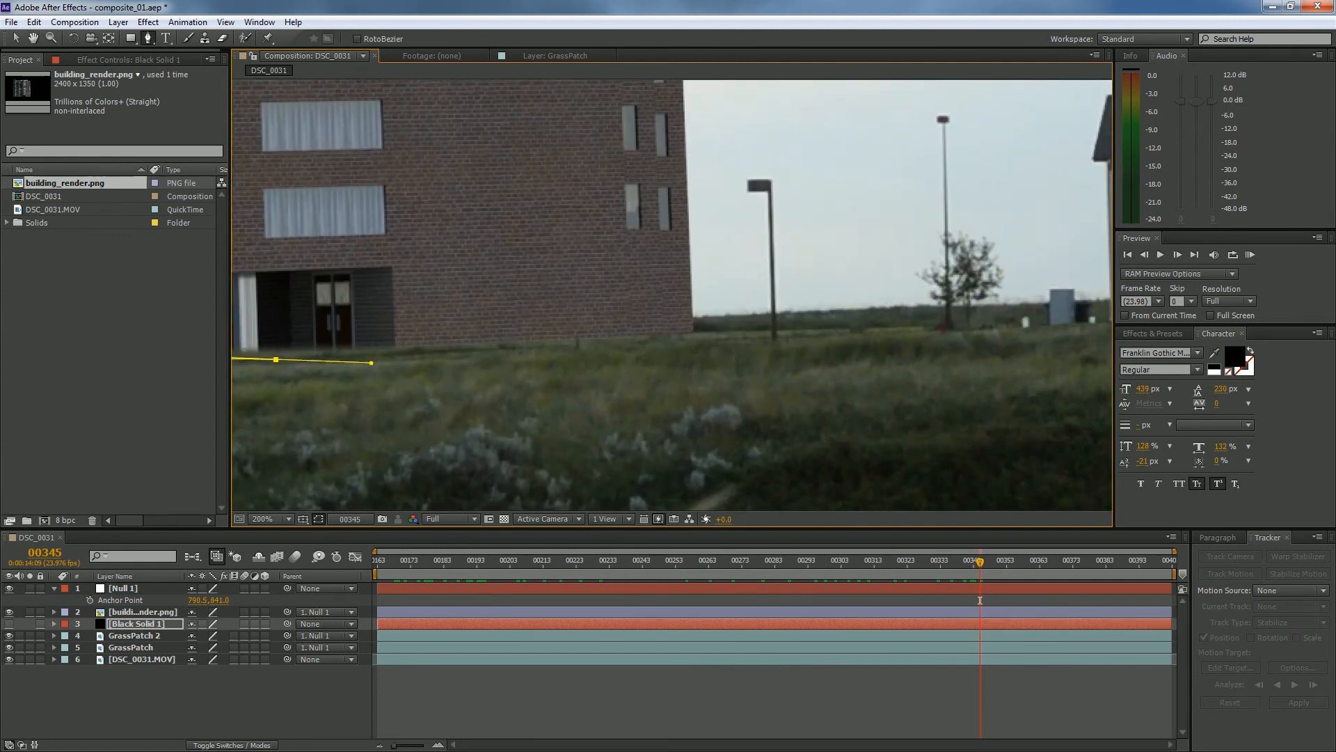
drag(685, 338, 680, 319)
drag(418, 341, 917, 344)
drag(591, 348, 851, 339)
drag(431, 358, 386, 370)
drag(612, 335, 657, 331)
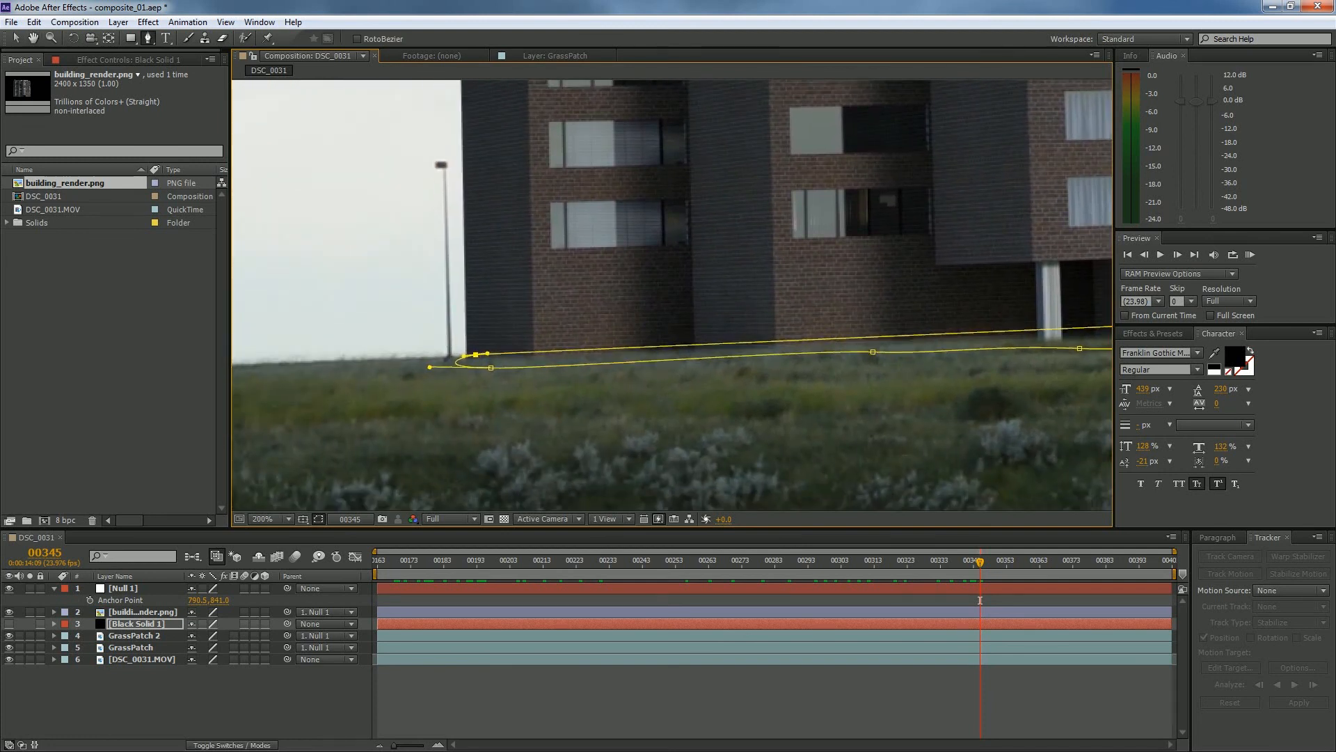
drag(800, 334, 454, 307)
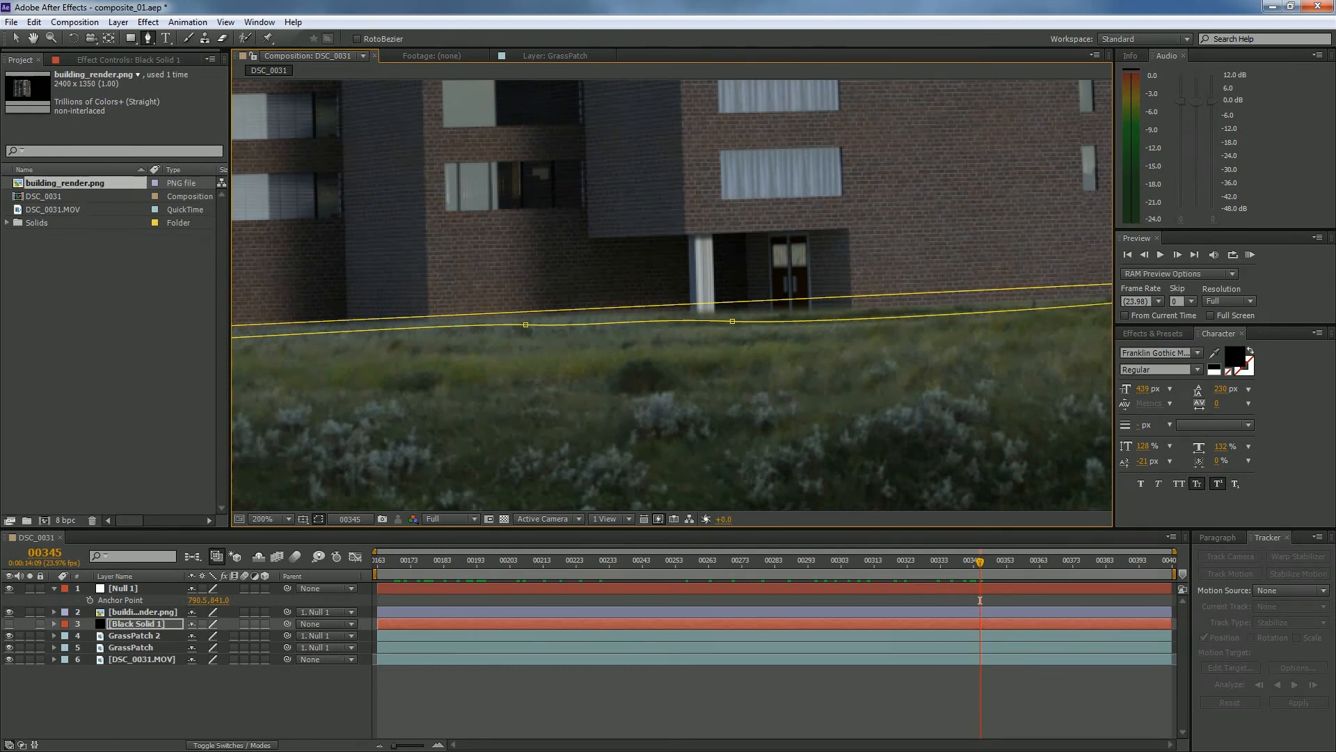
Step: Make the black solid visible again and feather its mask by 11 pixels, with mask outlines hidden in the view
key(comma)
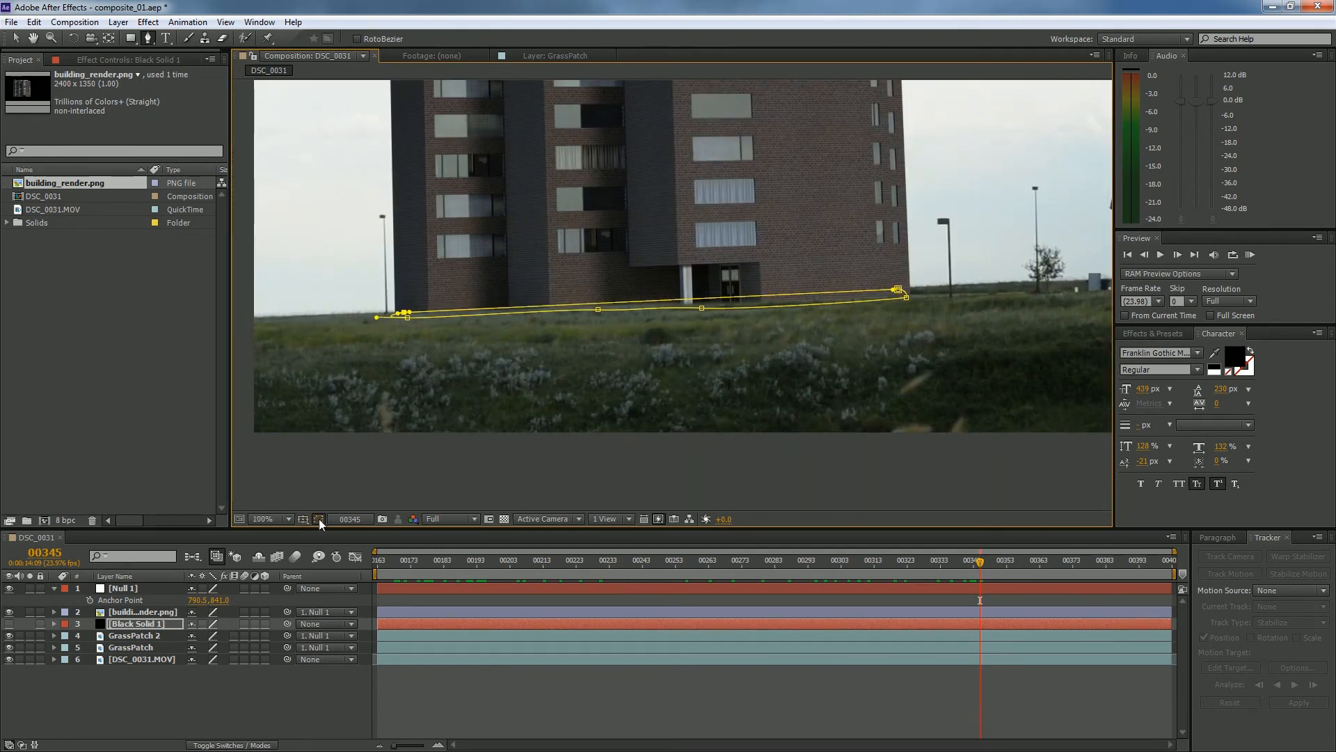
click(9, 624)
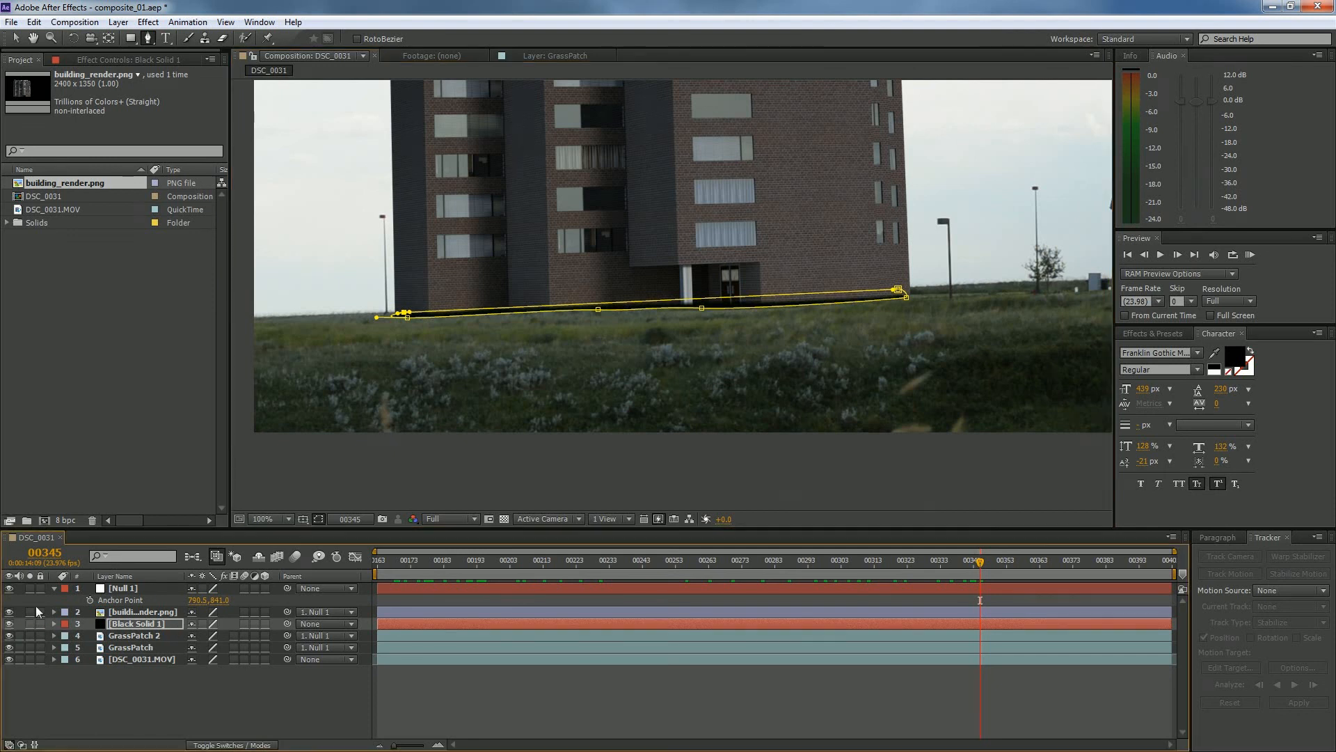
key(period)
key(period)
key(period)
key(period)
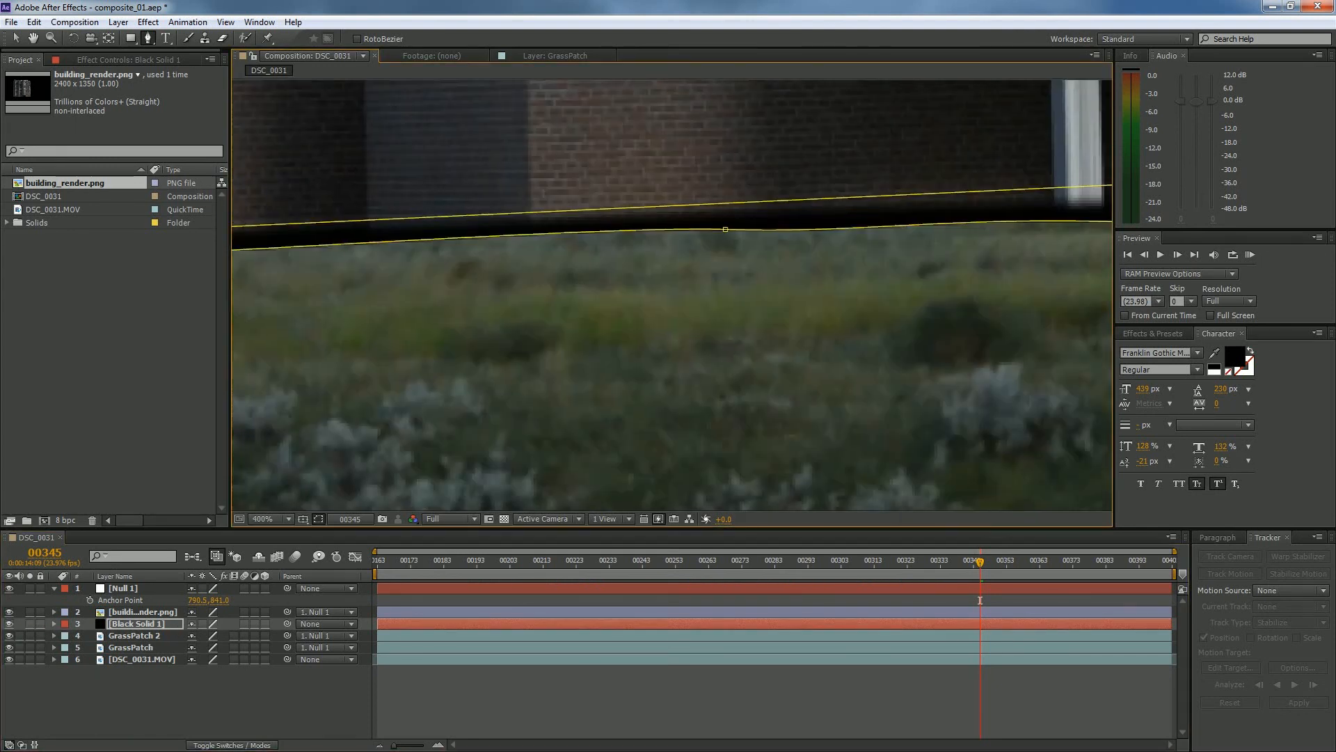
key(f)
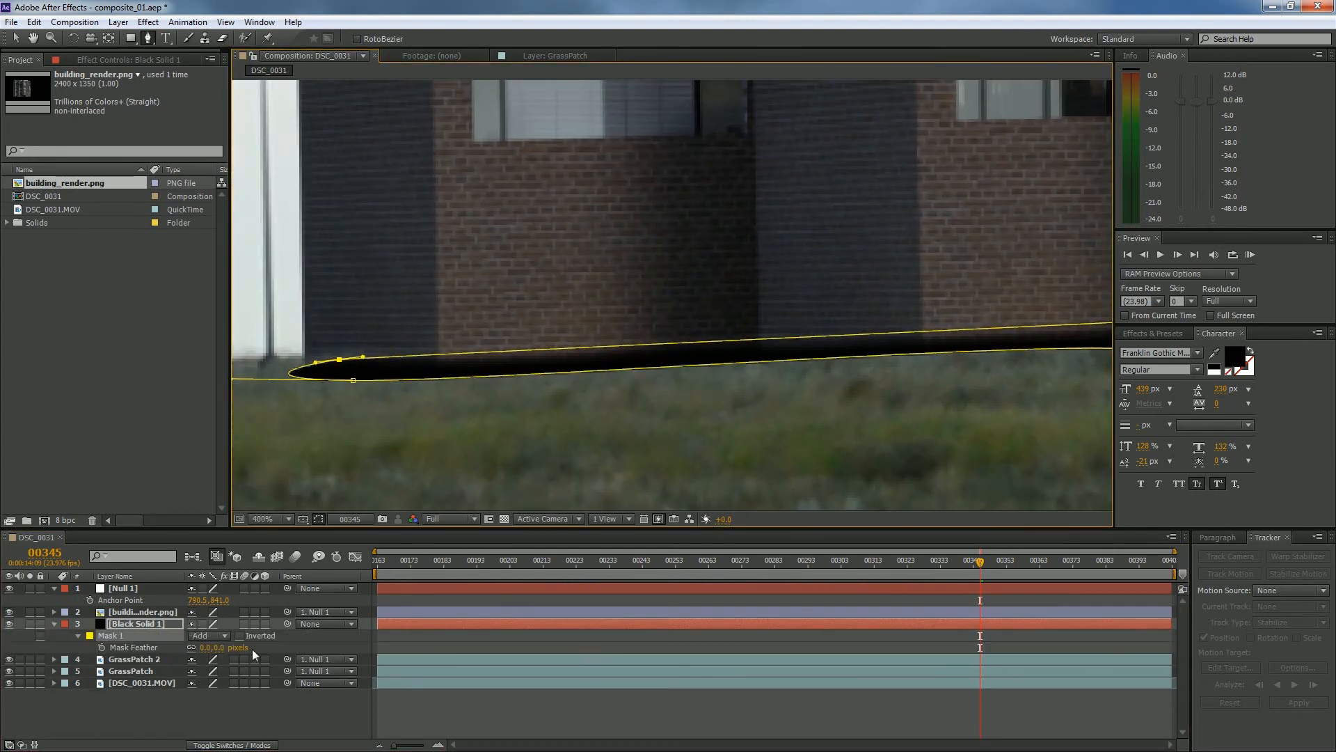
drag(206, 647, 213, 647)
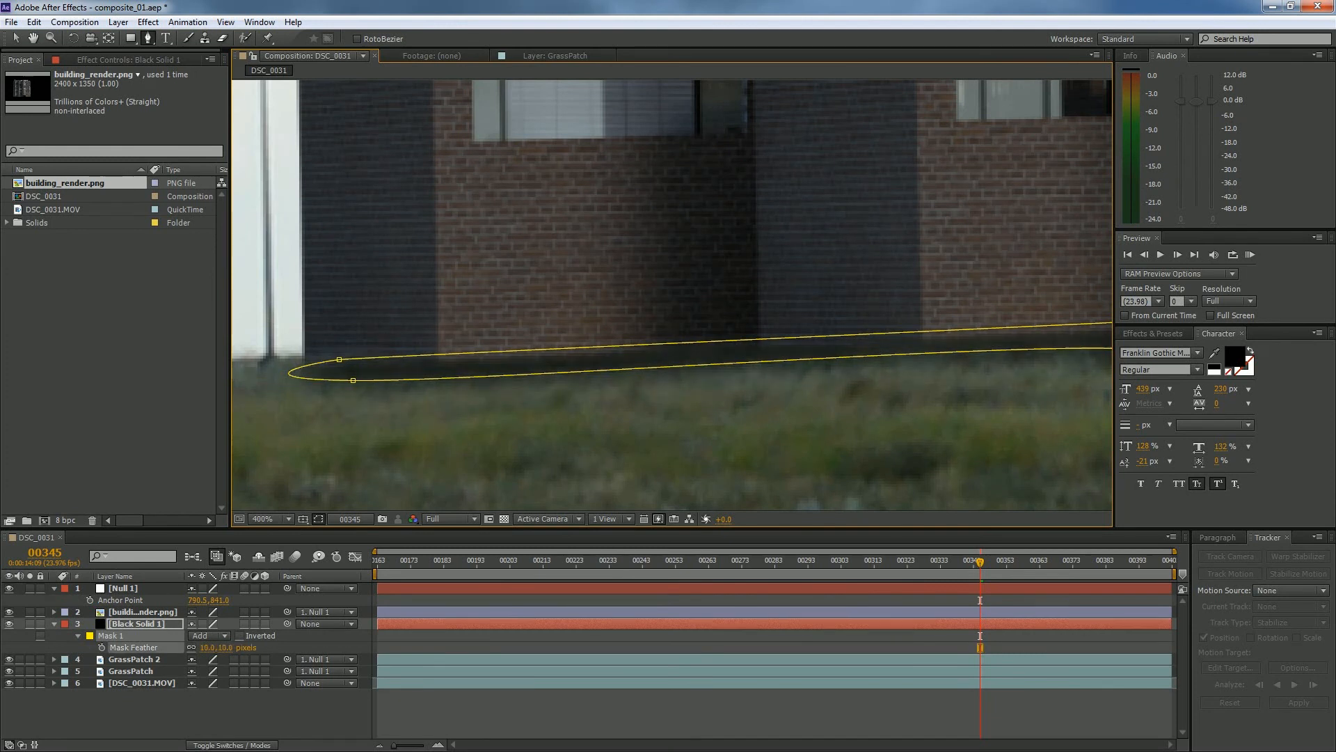
click(318, 520)
scroll(672, 295, down, 3)
drag(672, 295, 633, 372)
scroll(632, 372, up, 1)
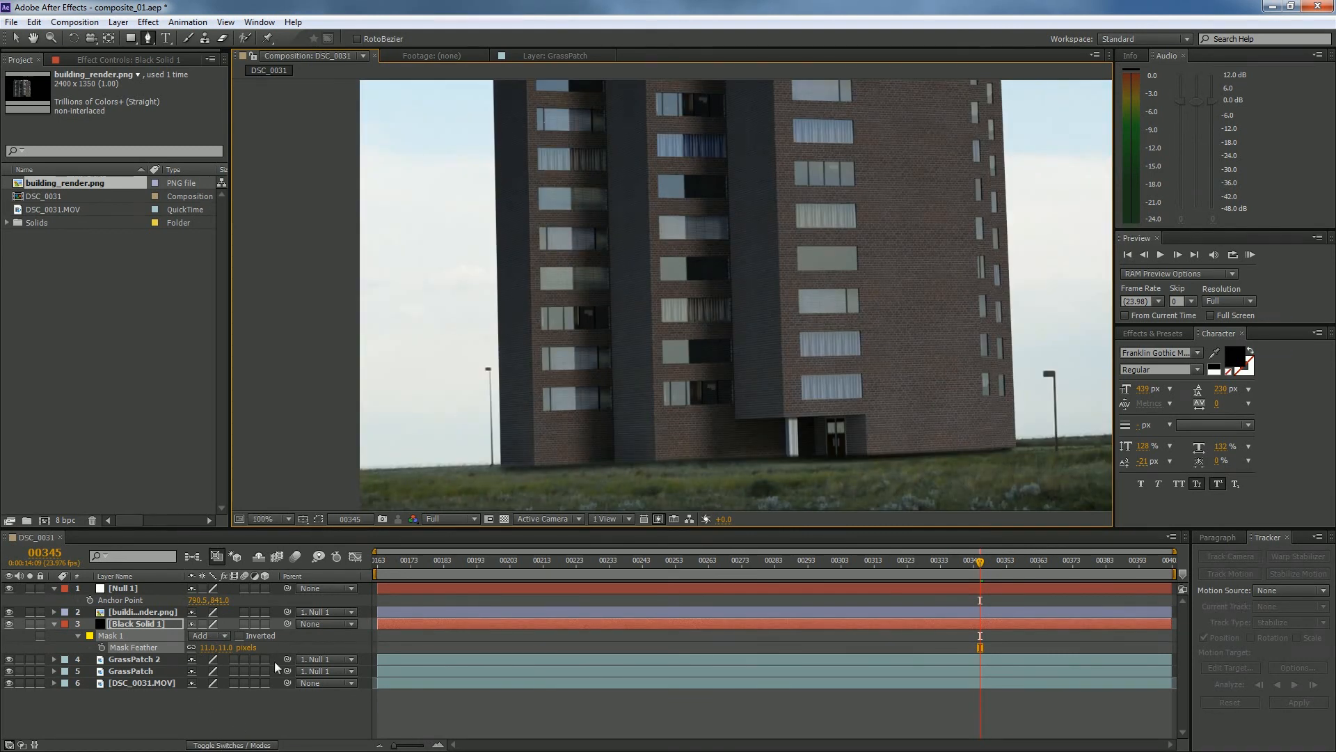
Step: Set the black solid's blending mode to Soft Light and its opacity to 68%
click(267, 746)
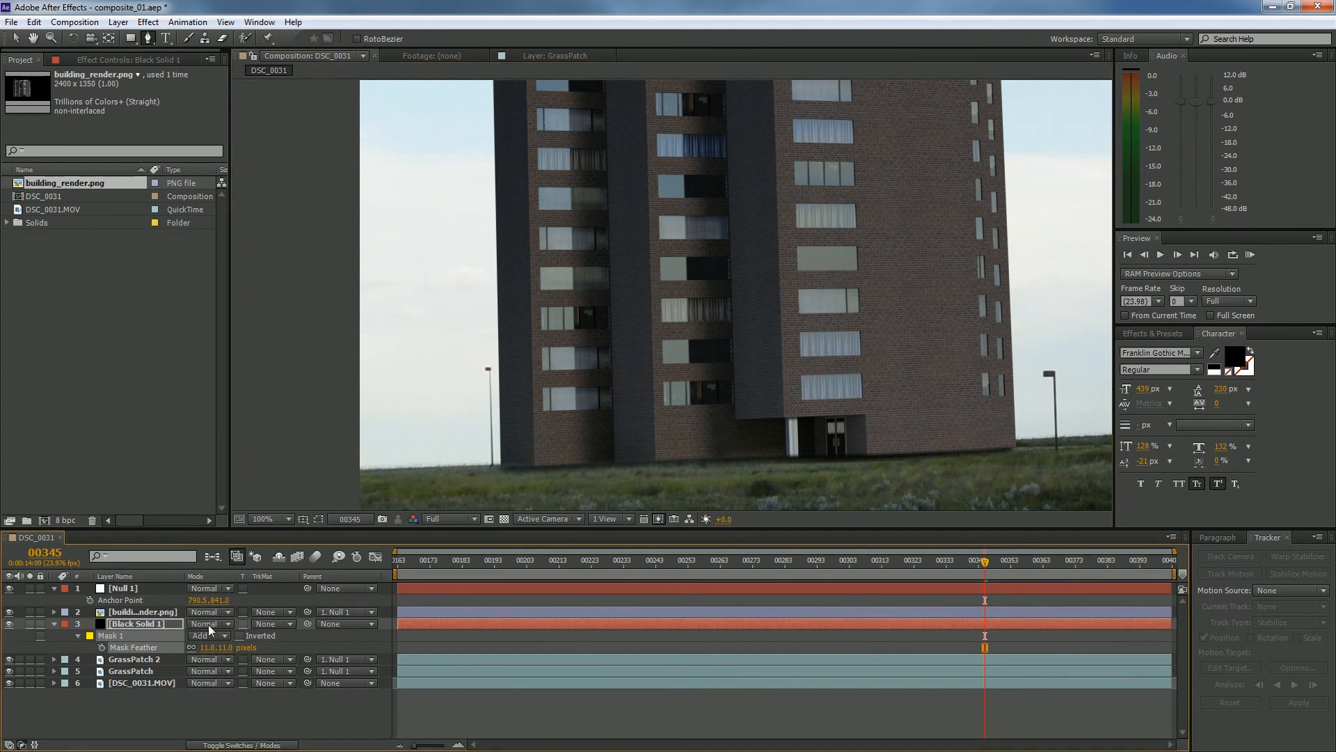
click(208, 625)
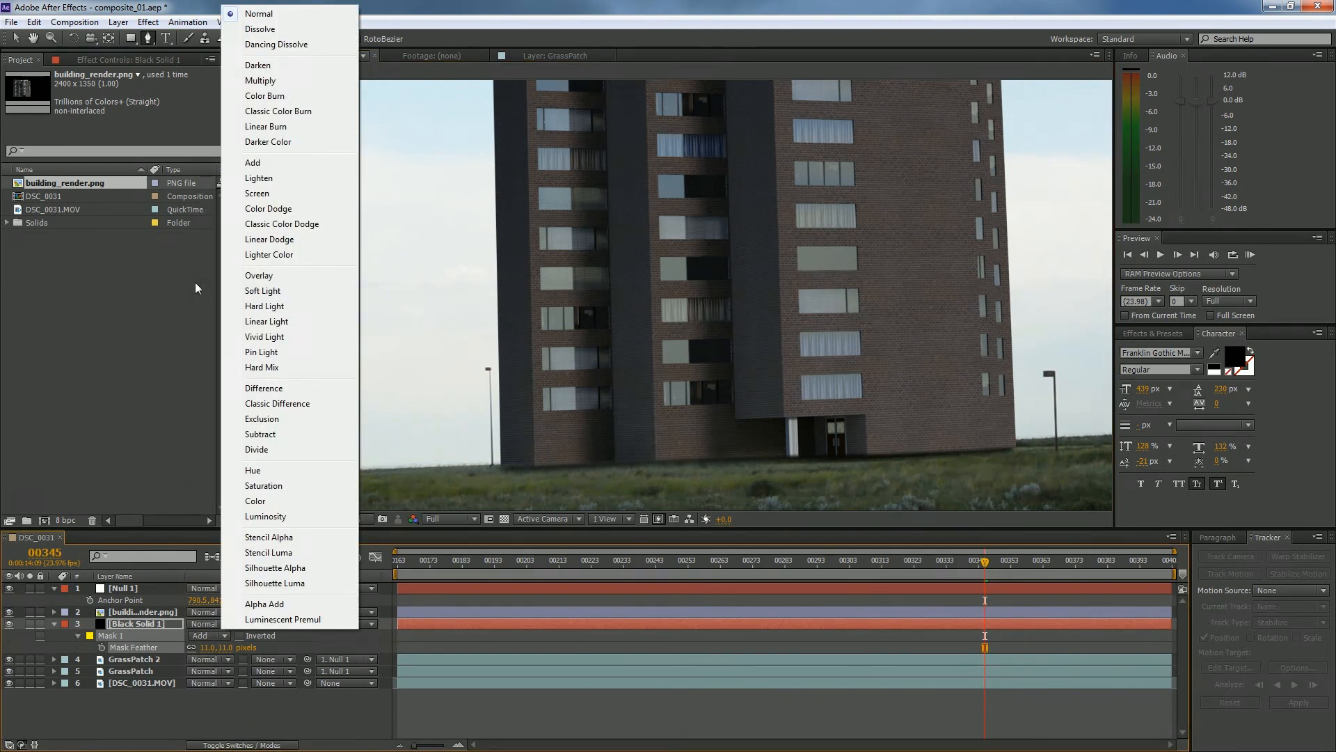
click(273, 291)
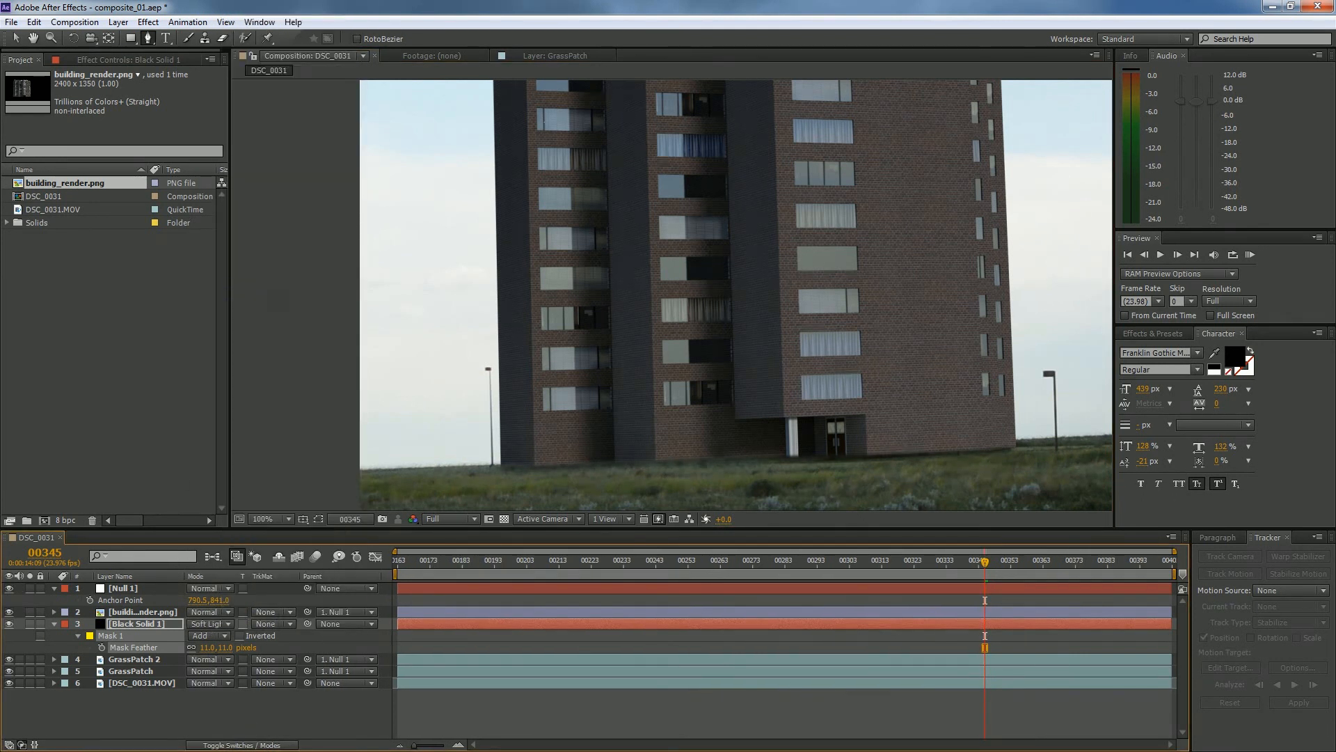
key(t)
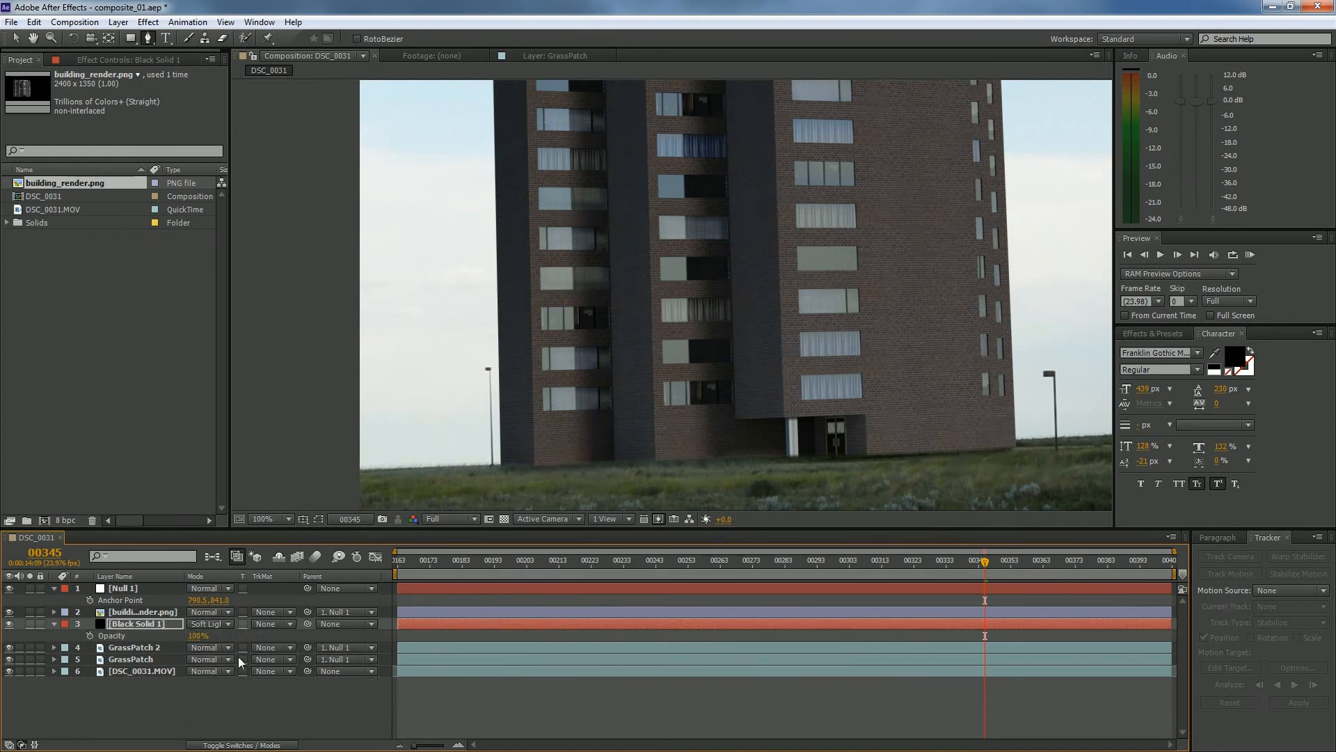
drag(198, 636, 183, 635)
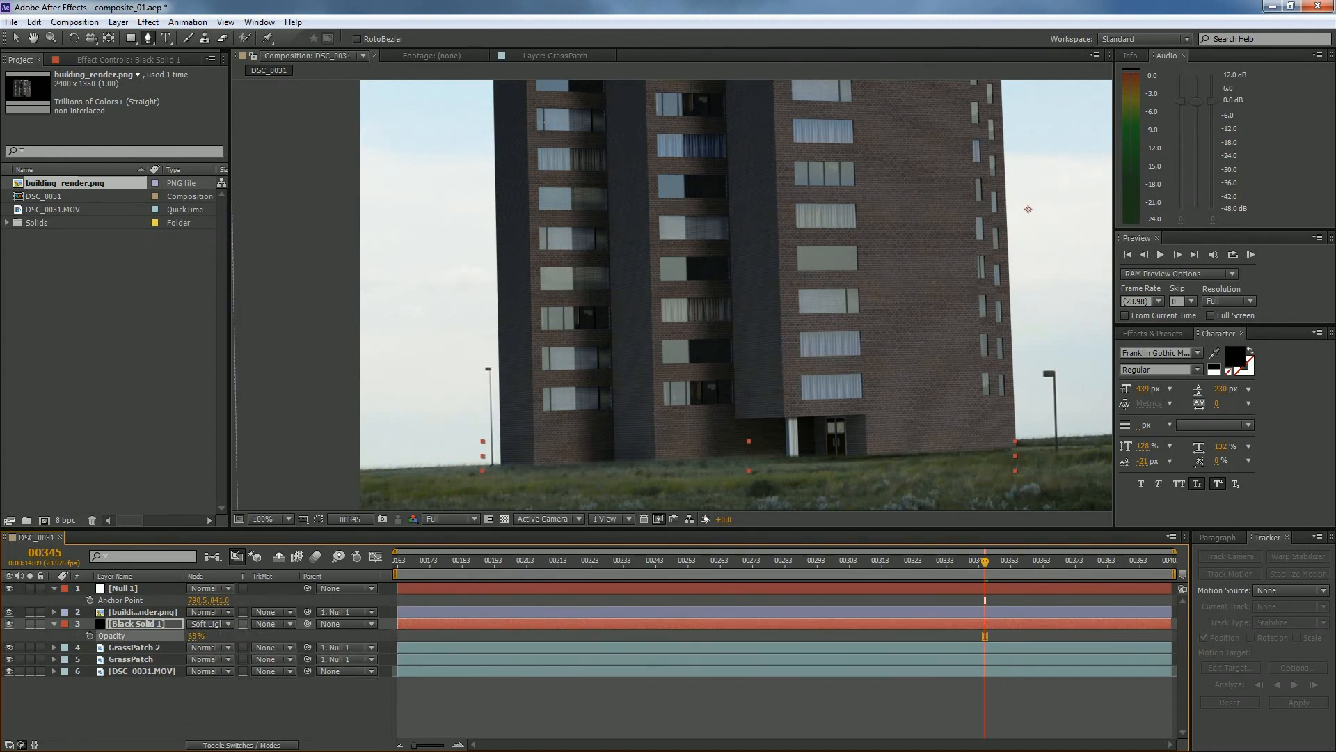
Step: Compare the building's base with and without the black solid by switching its visibility off and on
scroll(563, 341, down, 2)
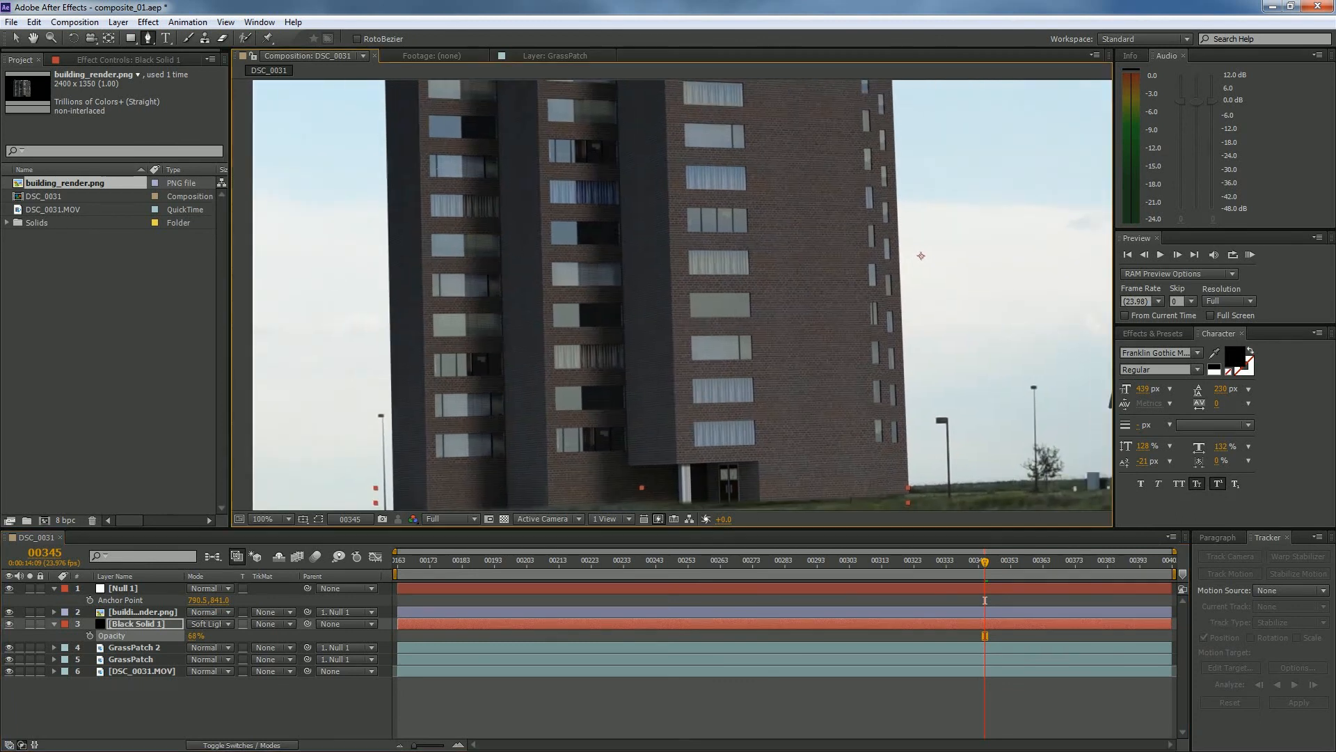
click(10, 625)
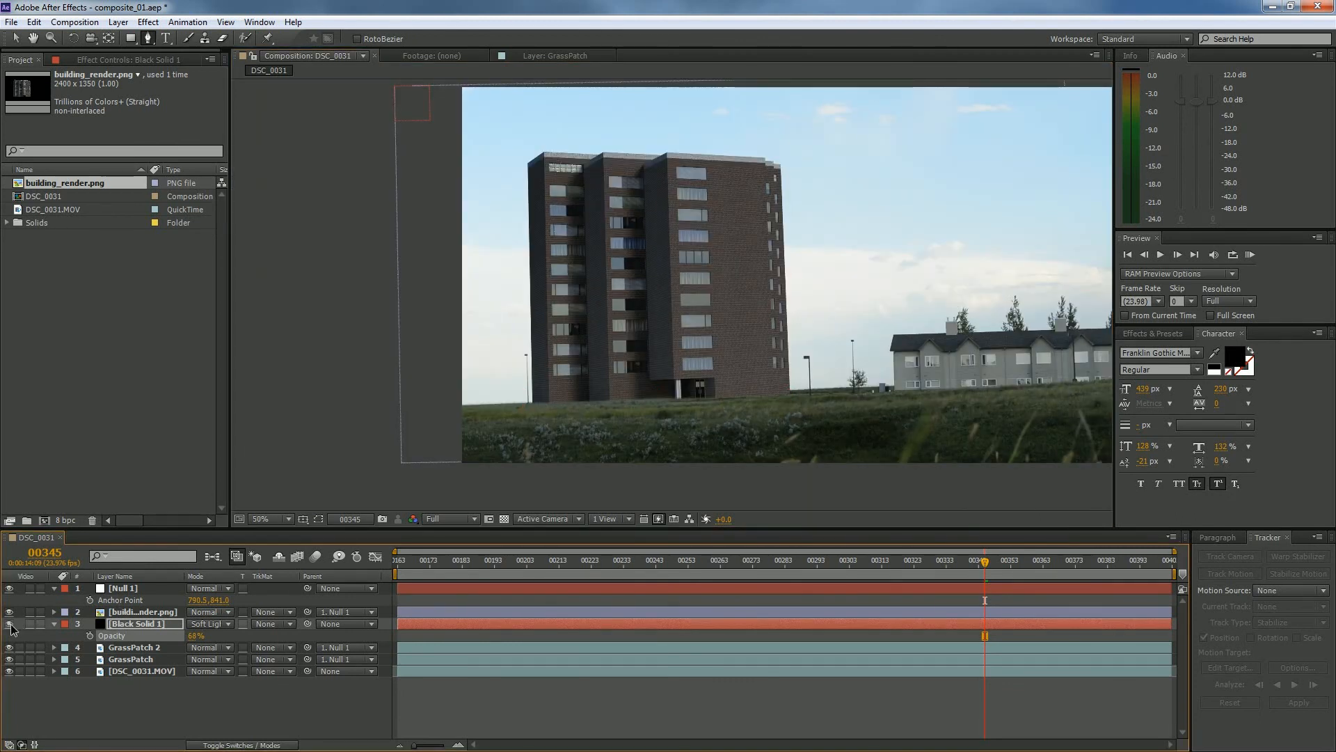
click(10, 624)
click(10, 625)
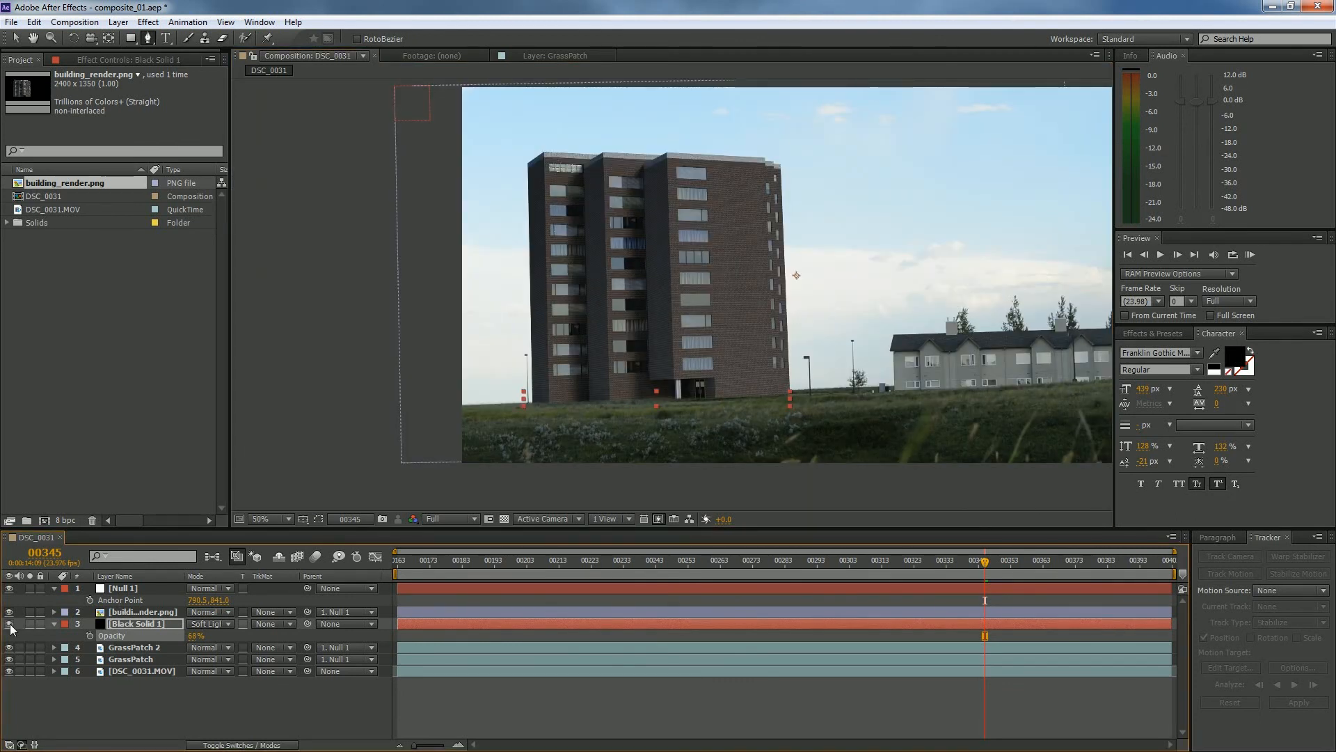
click(9, 624)
click(10, 624)
click(9, 624)
click(9, 624)
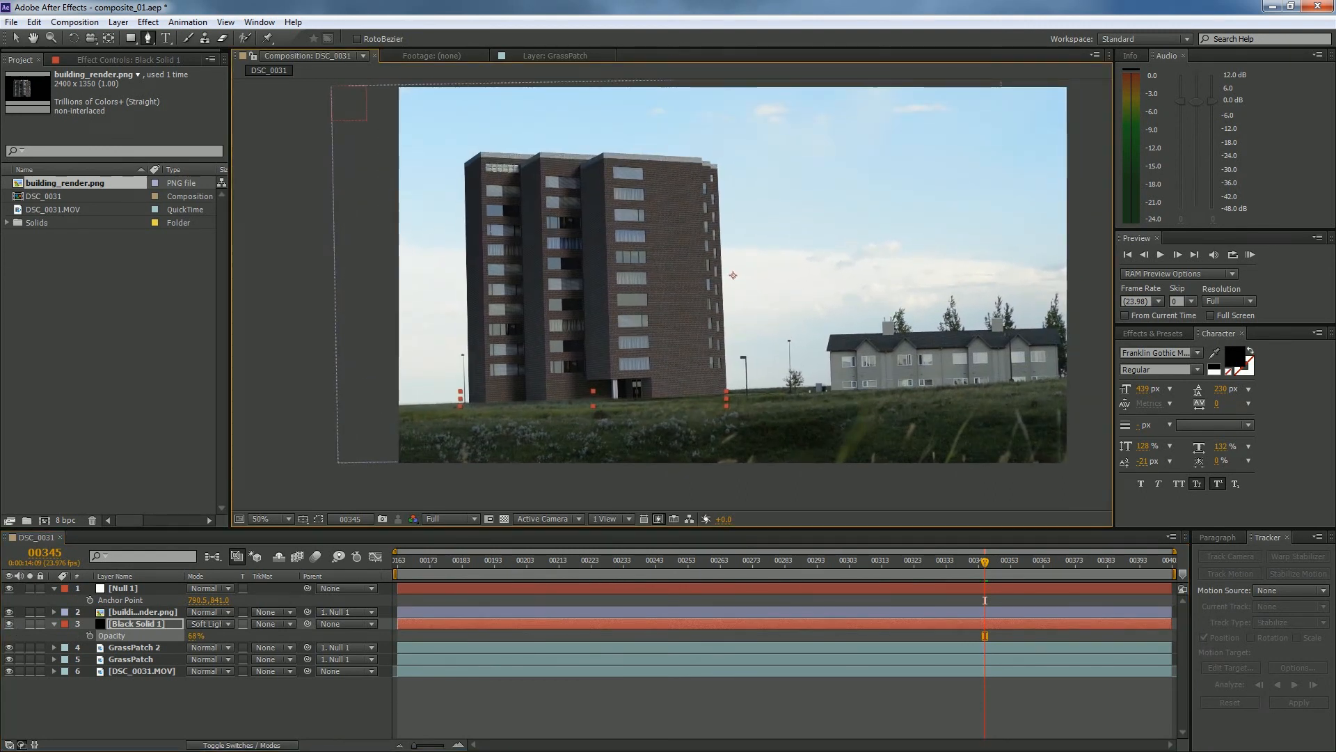
Step: Examine the contact shadow along the building's base both up close and in the full frame
key(period)
key(period)
key(period)
key(period)
key(comma)
key(comma)
key(comma)
key(comma)
key(comma)
key(comma)
key(comma)
key(comma)
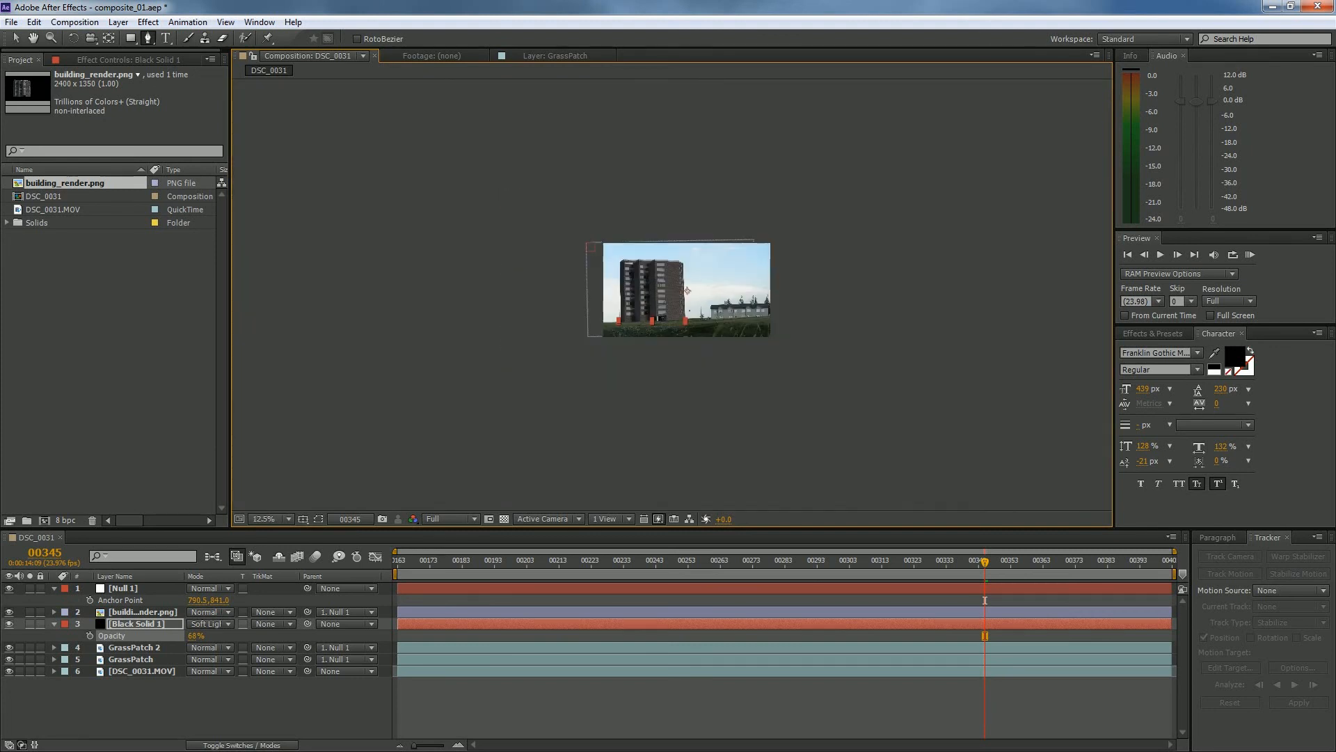
key(period)
key(period)
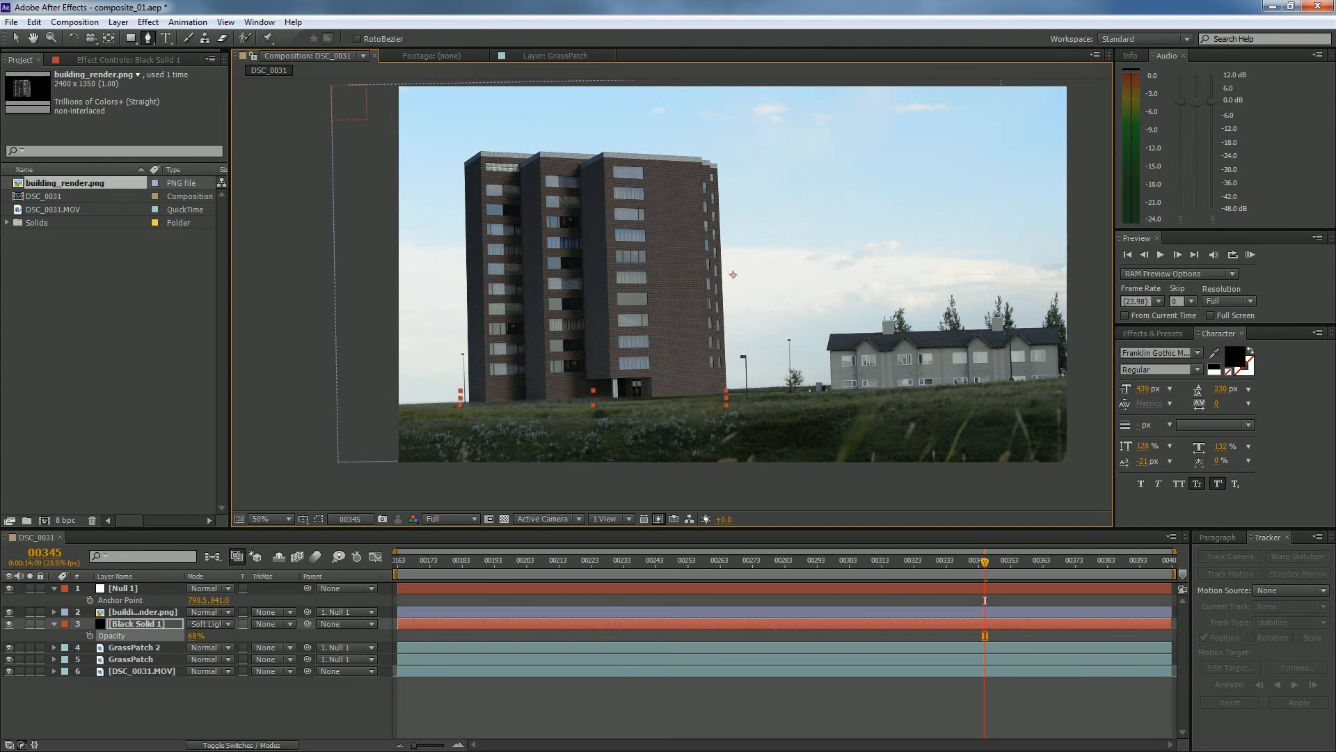
key(period)
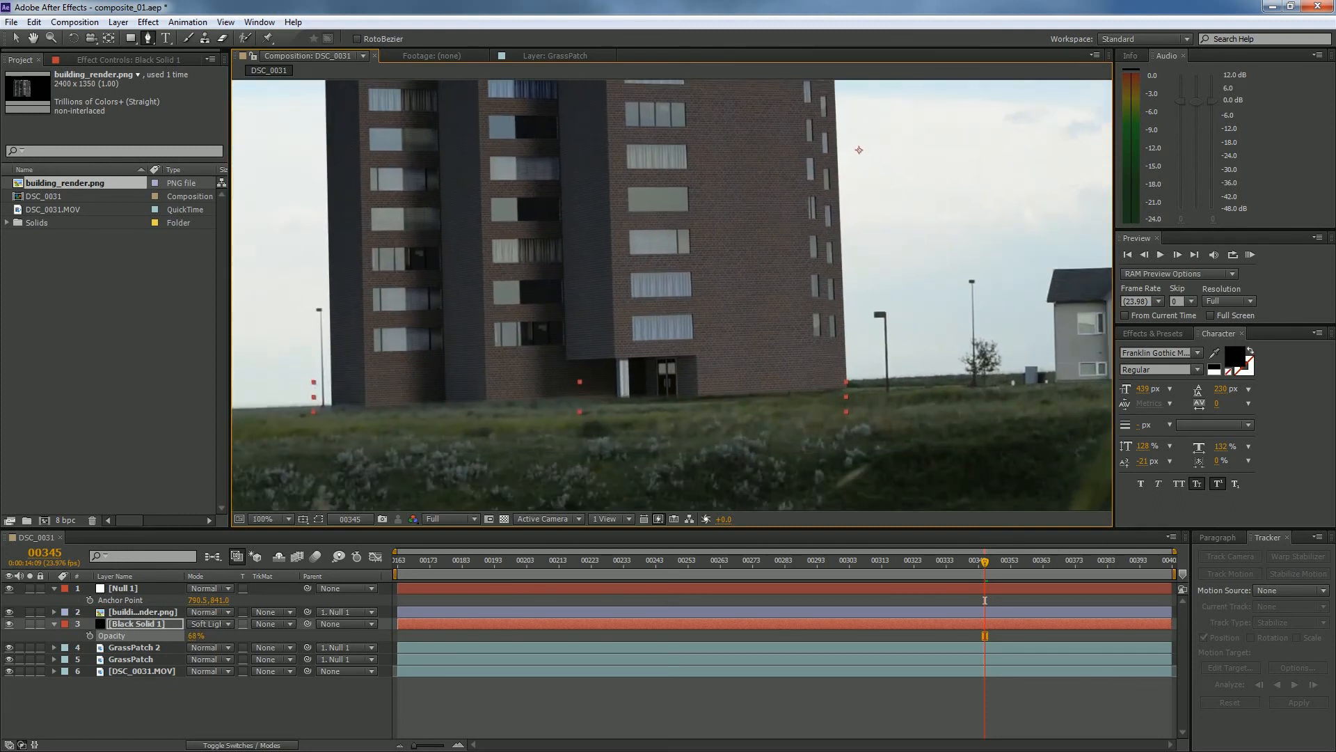
key(period)
key(comma)
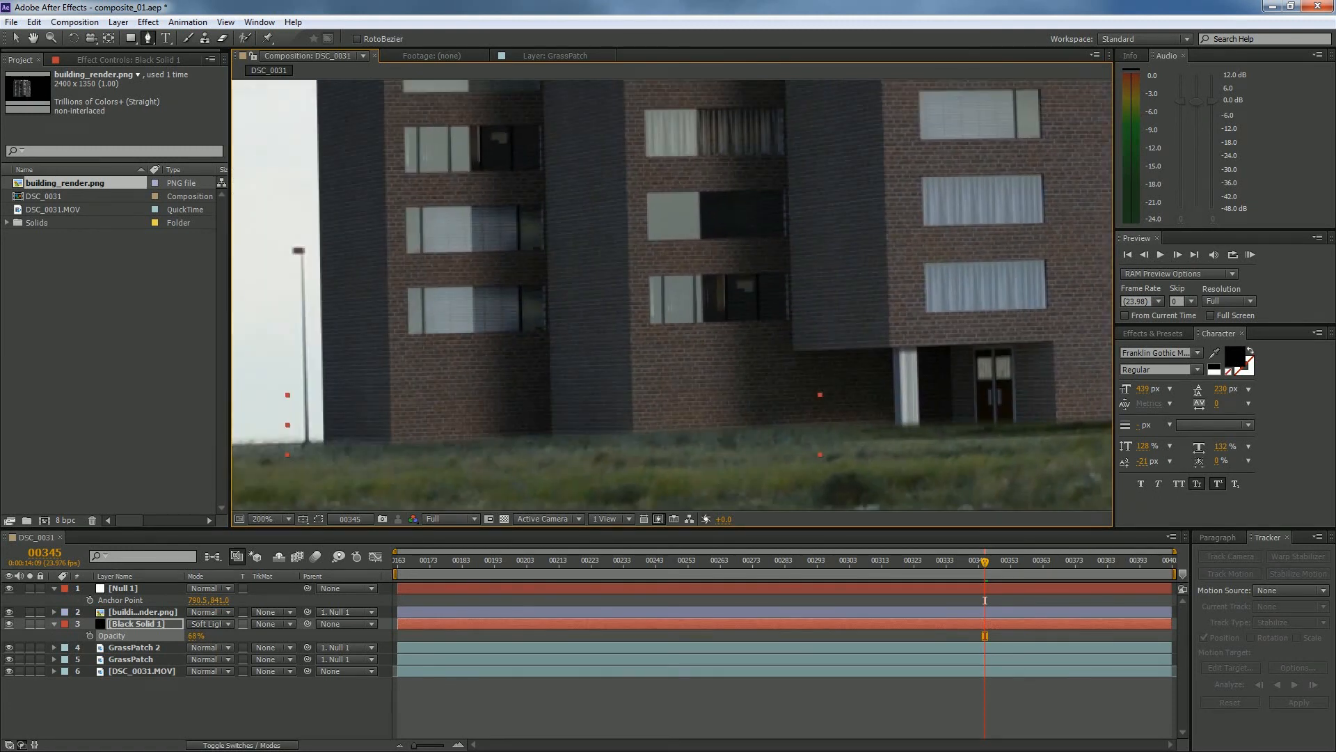
key(comma)
key(comma)
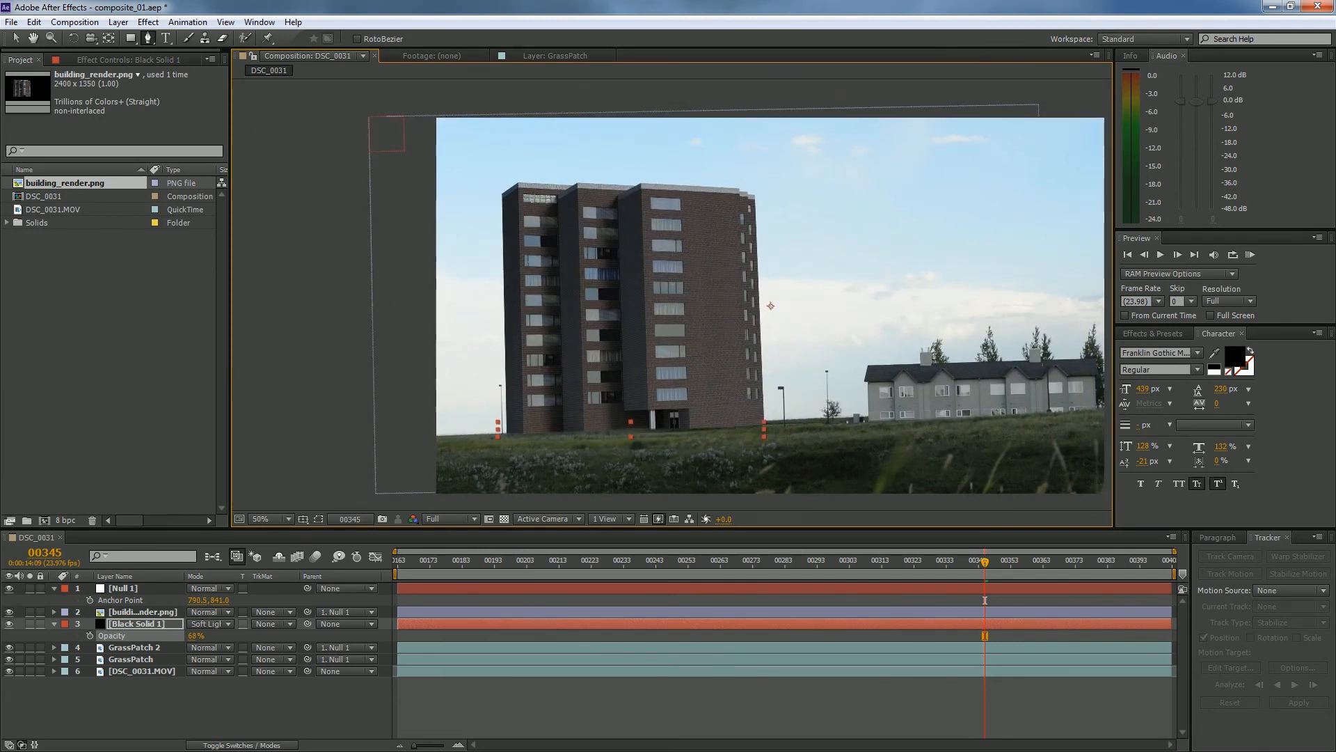
Step: Deselect all layers and save the project as a new version named composite_02
click(774, 699)
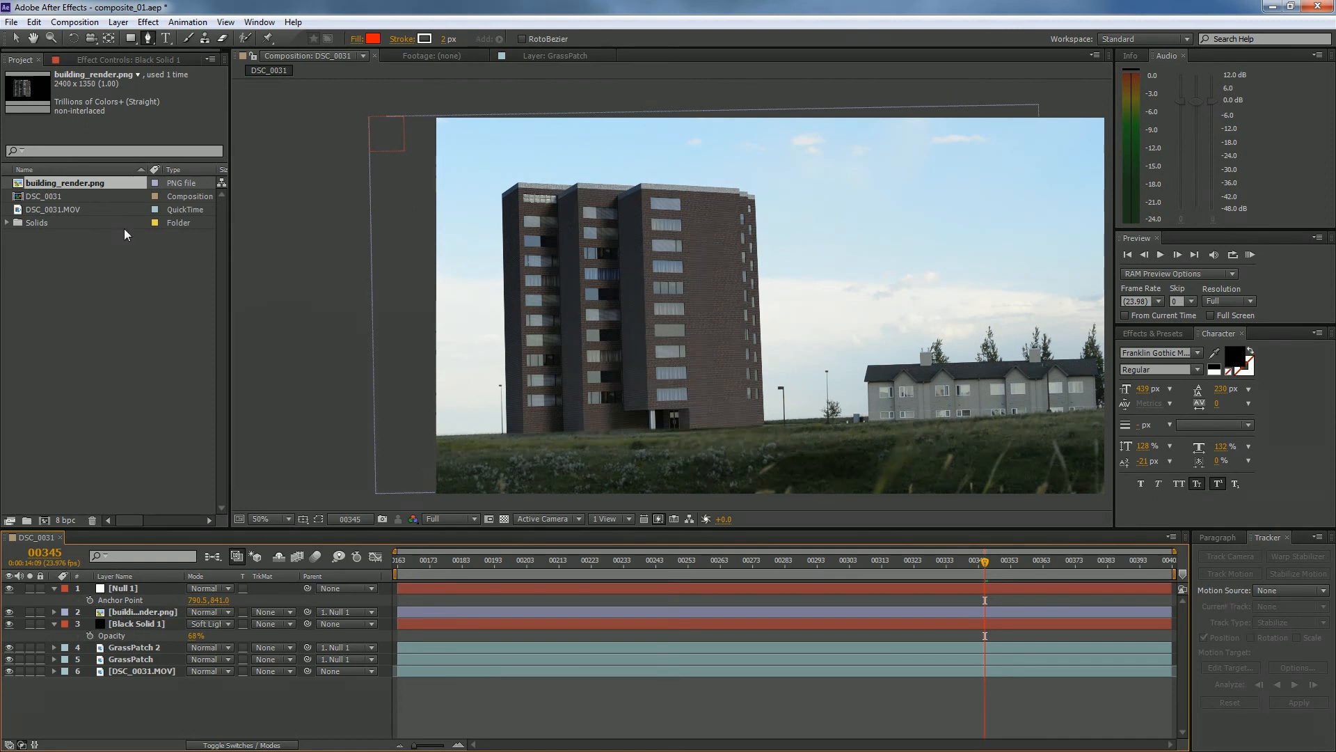
click(11, 22)
mouse_move(43, 151)
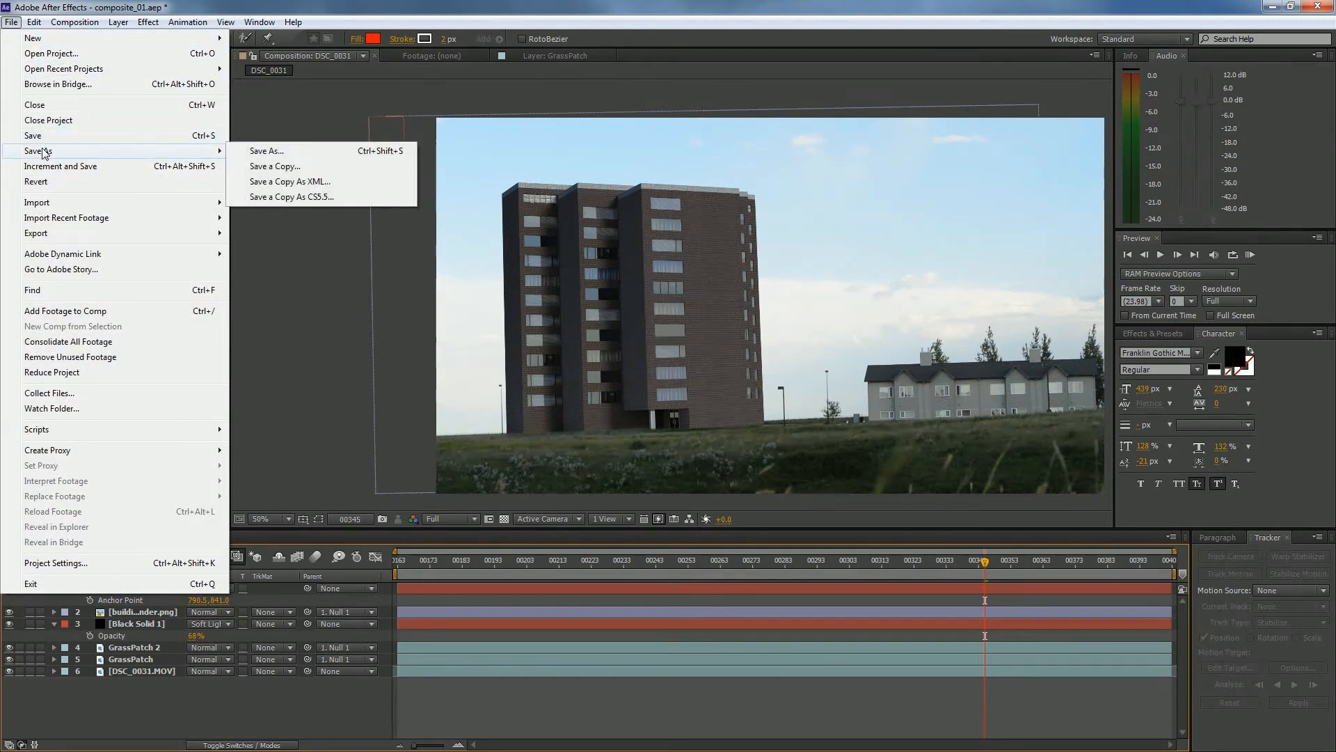
click(269, 152)
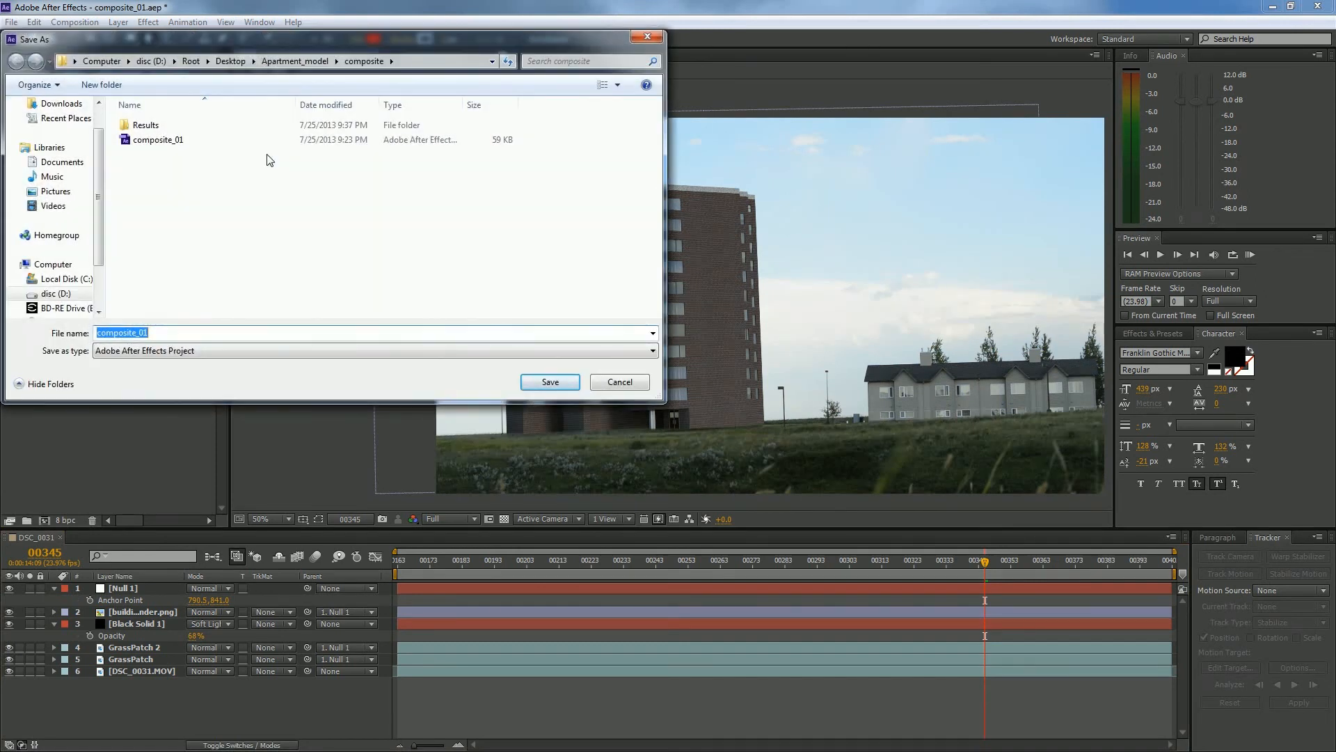
key(End)
key(BackSpace)
text(2)
key(Return)
Step: Apply a Fast Blur effect to the building_render.png layer
scroll(732, 423, up, 2)
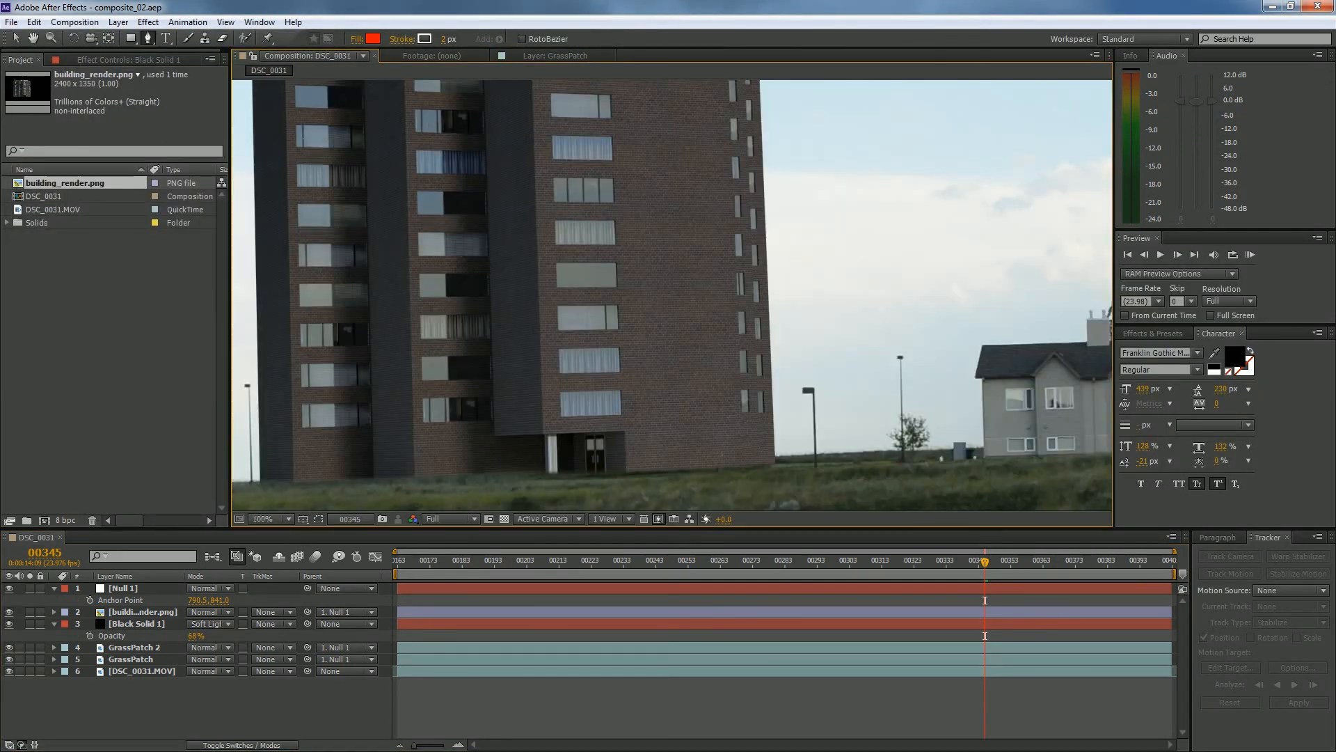
click(135, 671)
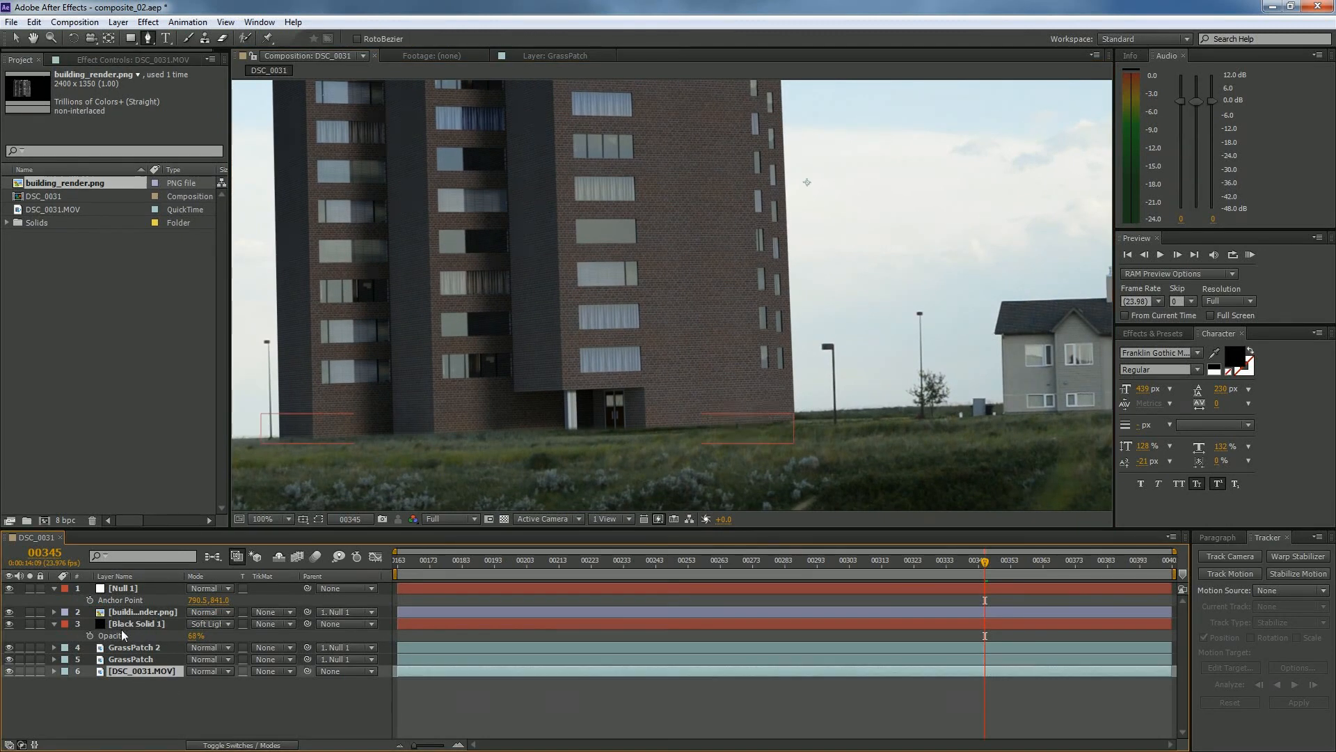
click(139, 624)
click(144, 612)
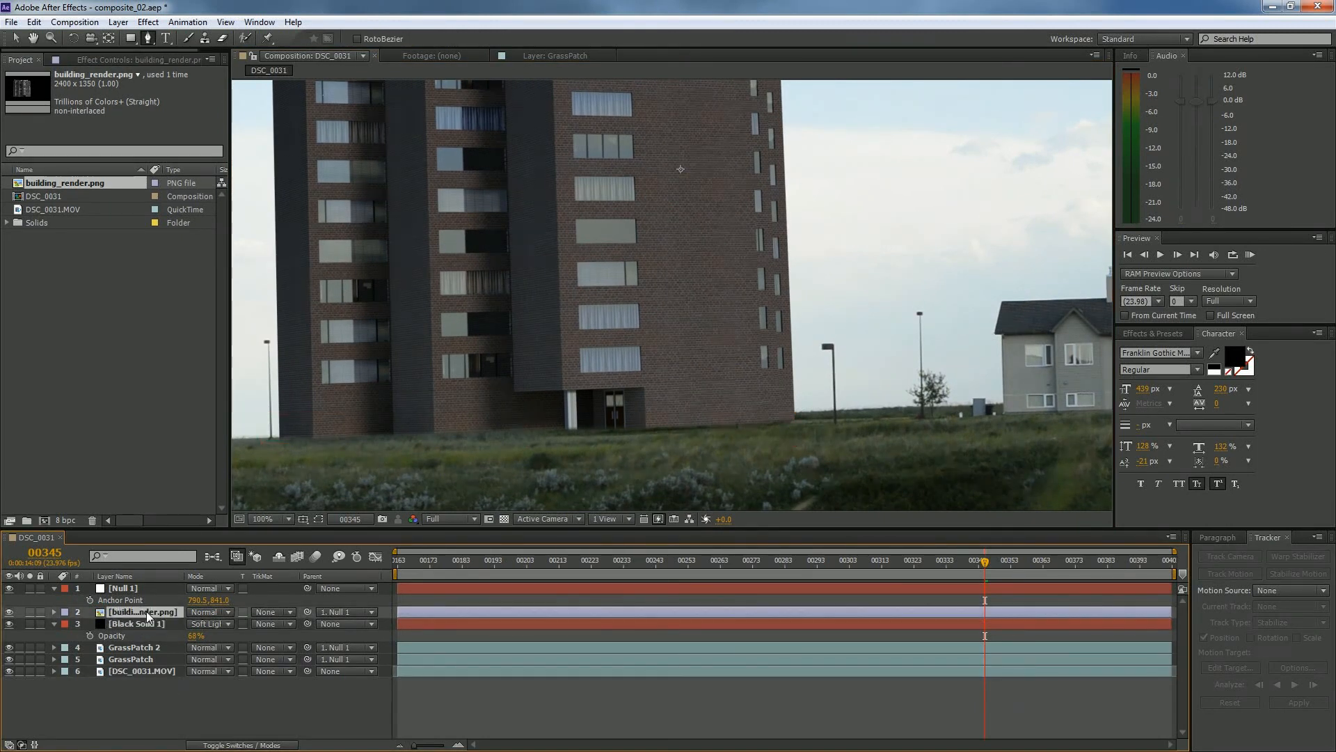
click(129, 60)
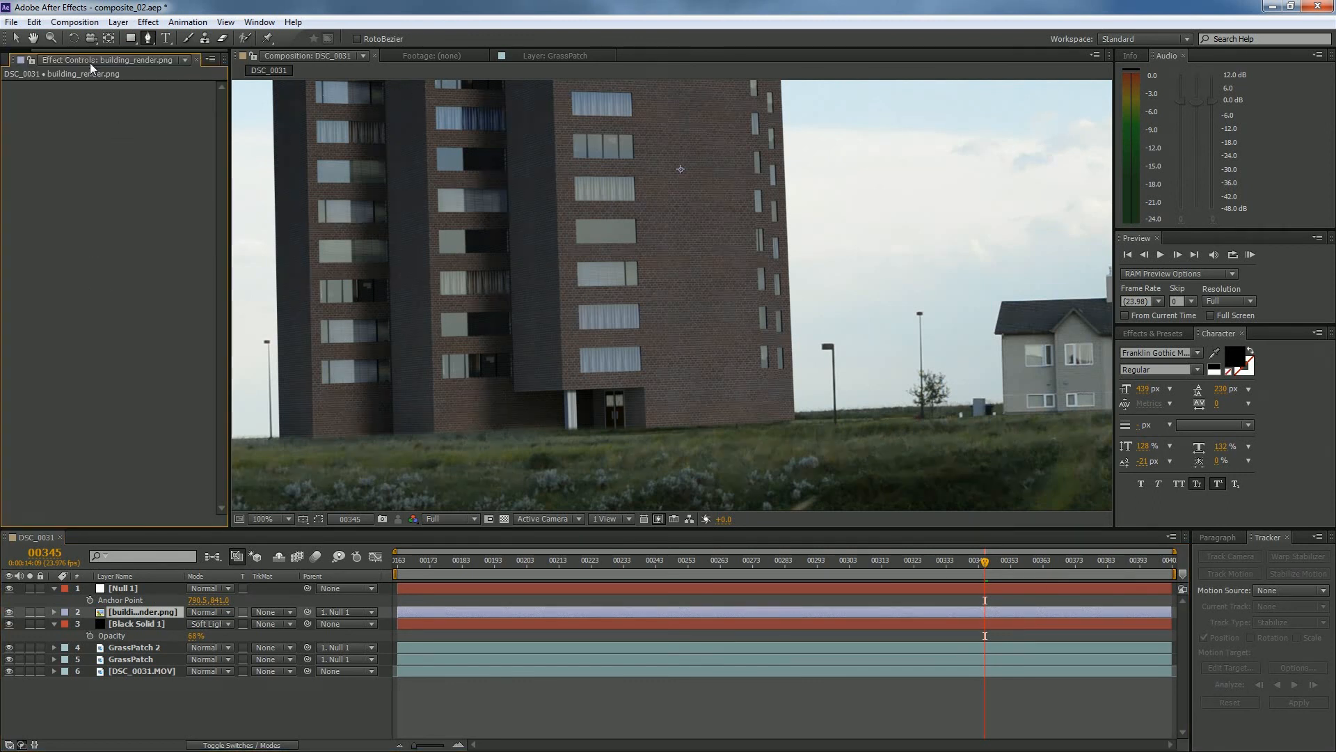
click(260, 23)
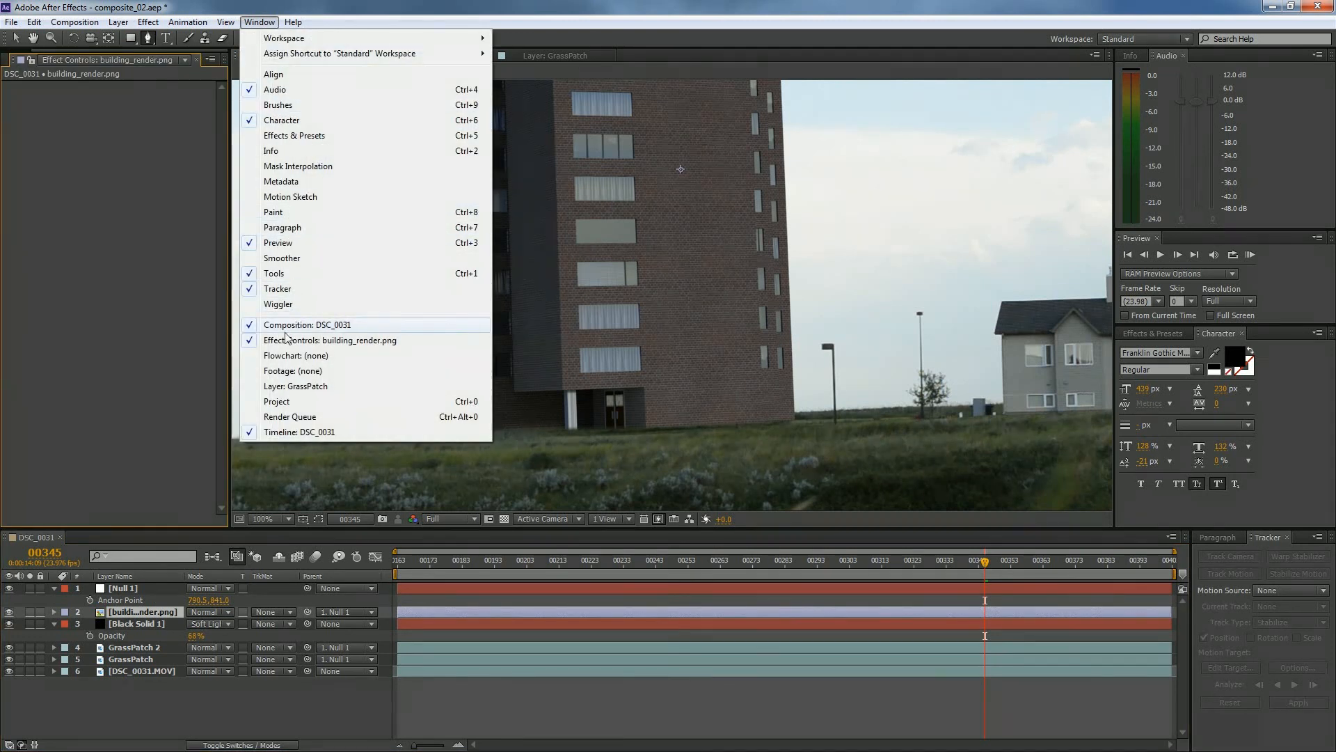
click(177, 249)
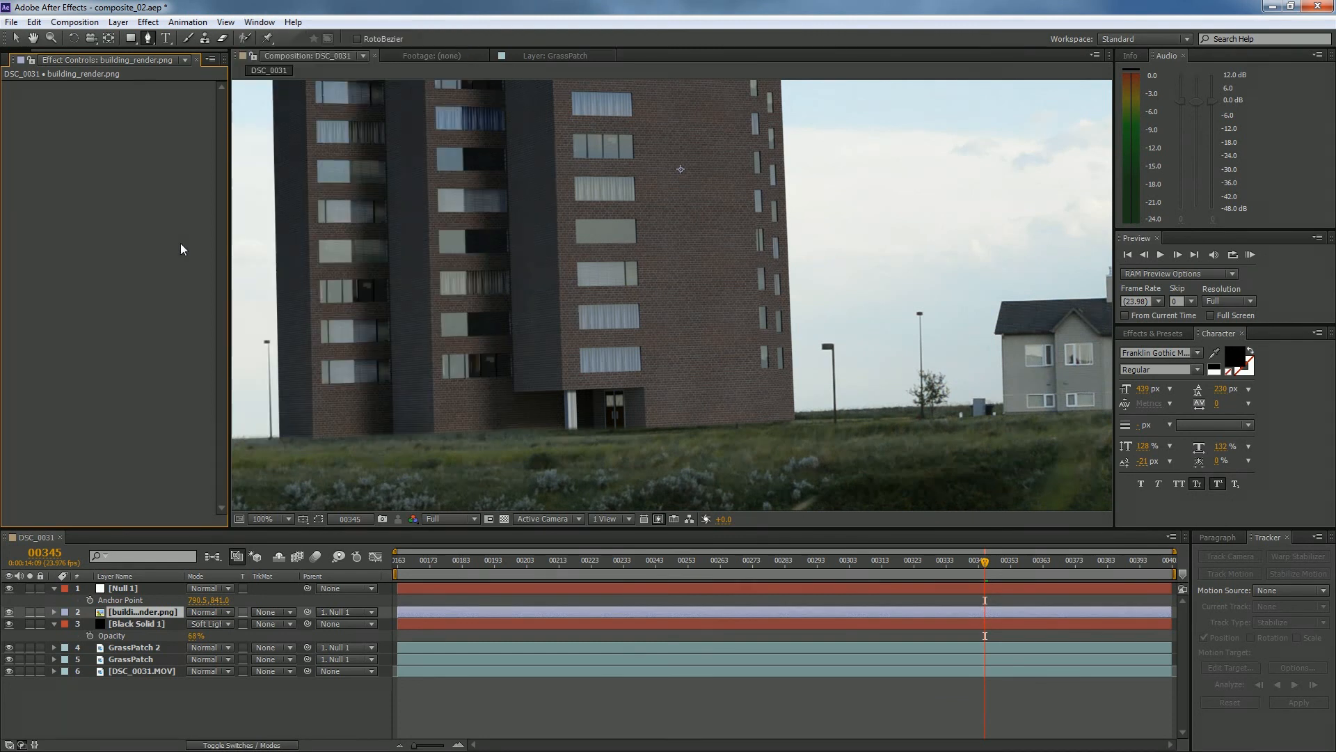
right_click(98, 222)
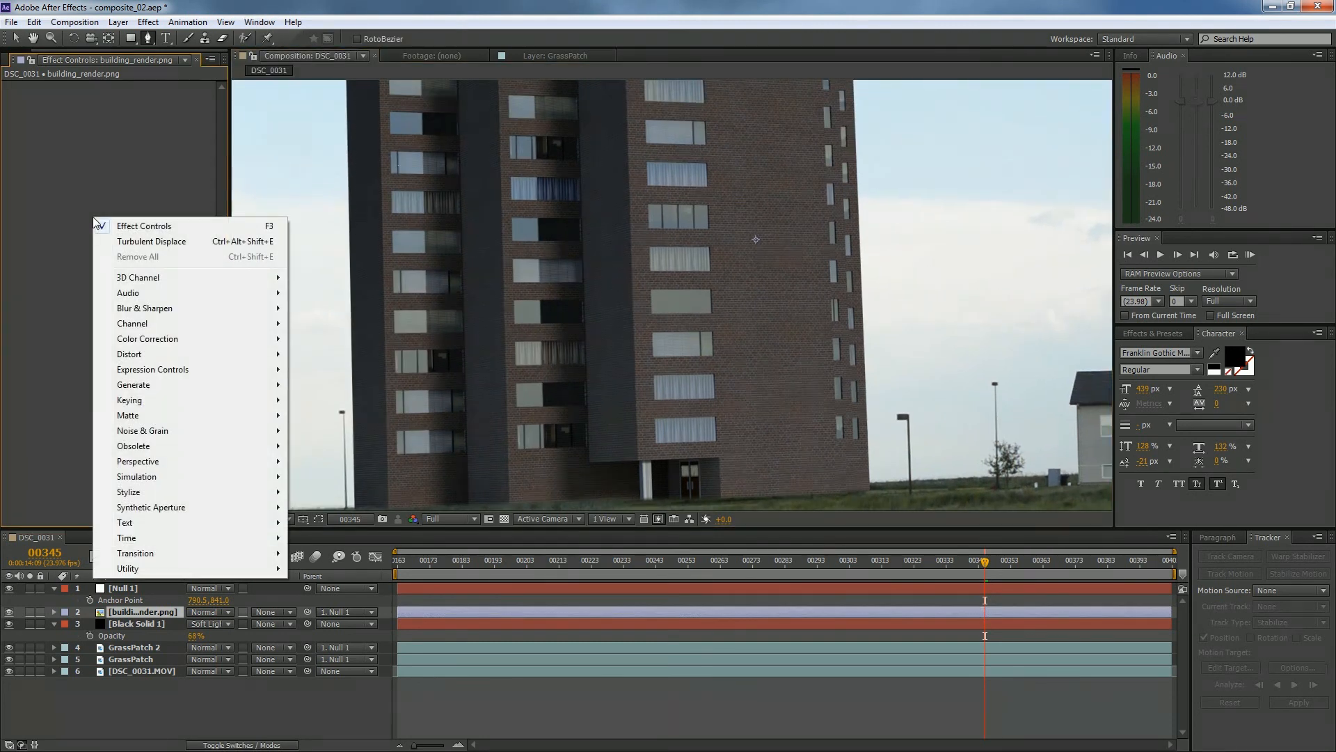
mouse_move(130, 328)
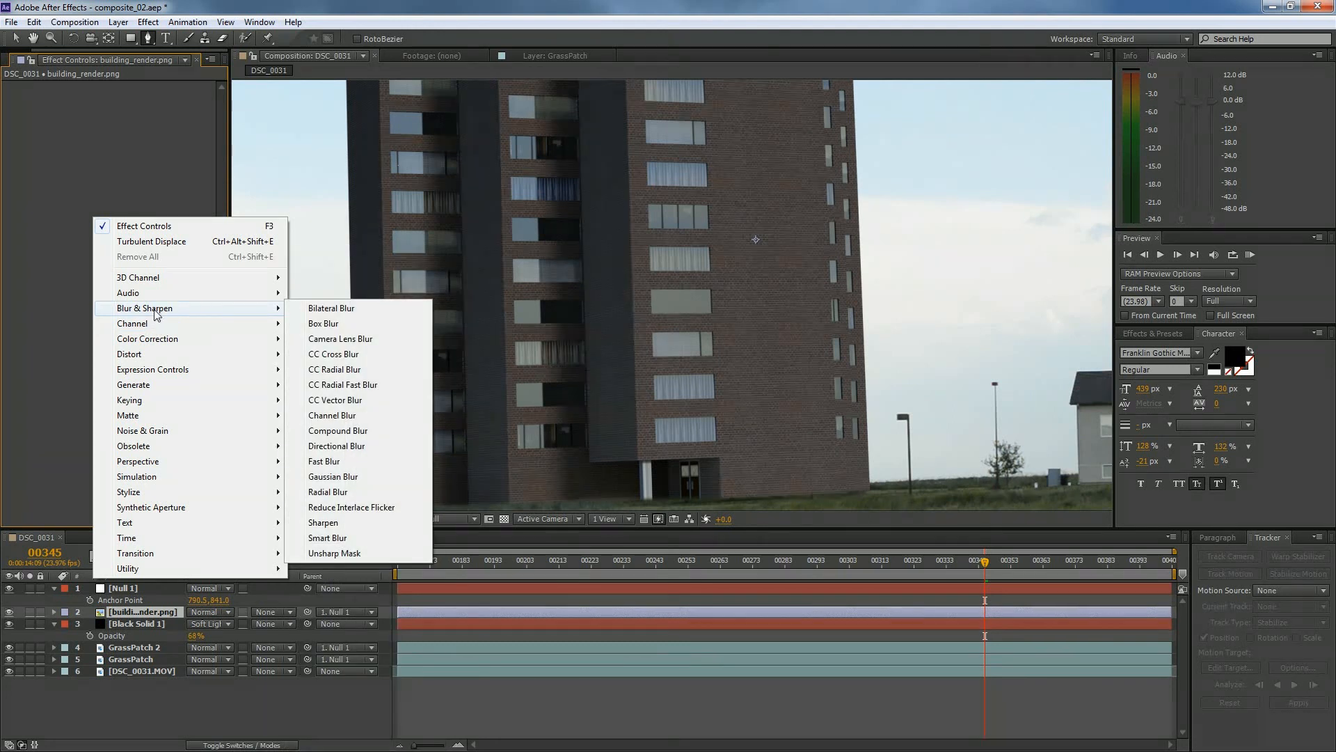
click(323, 461)
Step: Examine the sharpness of the building's edges, entrance and brickwork up close against the lamp post in the footage
key(v)
drag(764, 403, 622, 258)
scroll(622, 259, up, 4)
drag(847, 361, 710, 384)
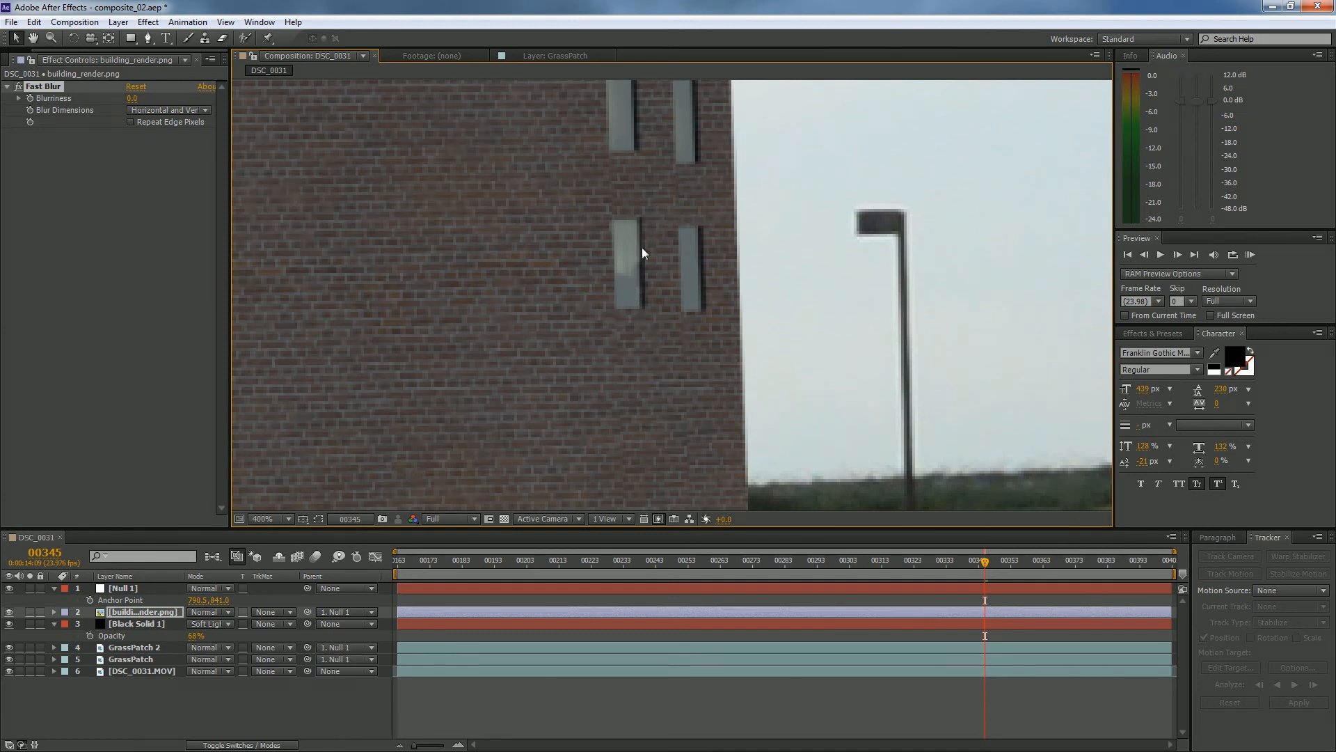
scroll(872, 269, down, 4)
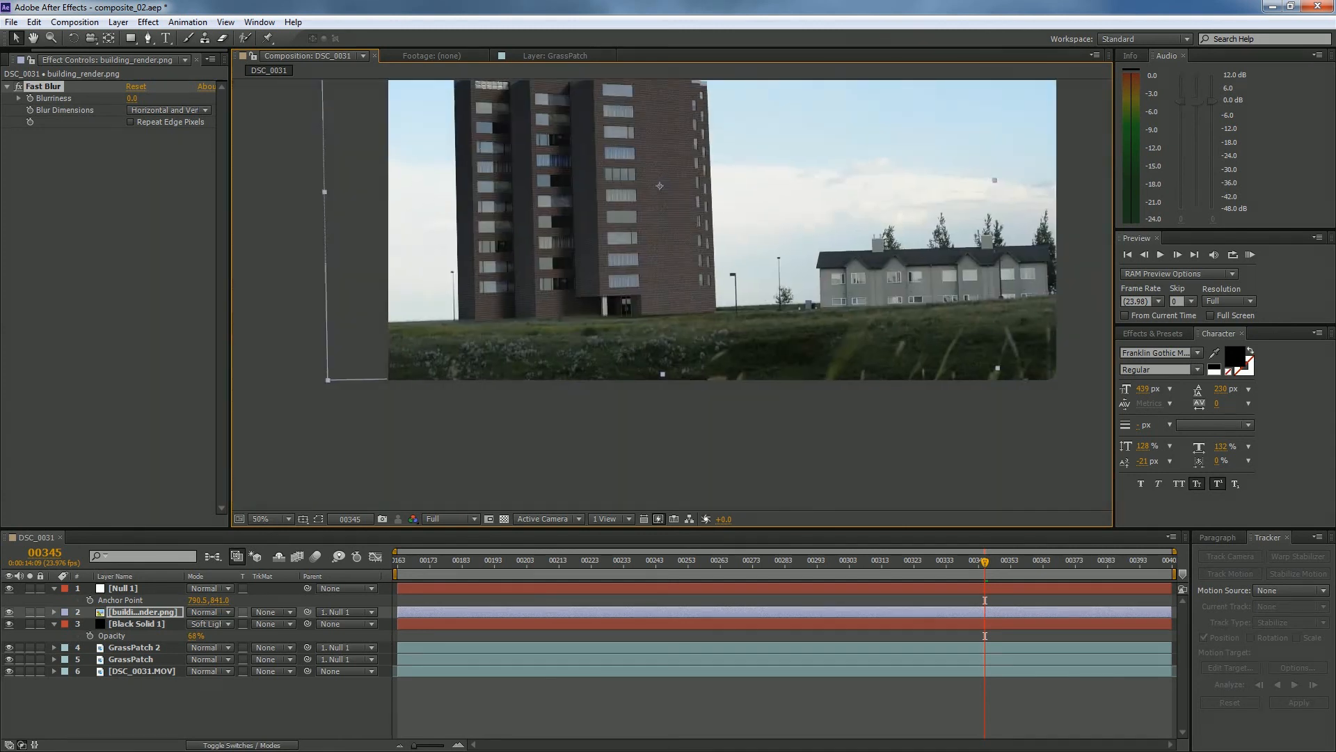
scroll(845, 248, up, 3)
drag(845, 248, 665, 284)
scroll(665, 283, up, 1)
drag(609, 353, 876, 414)
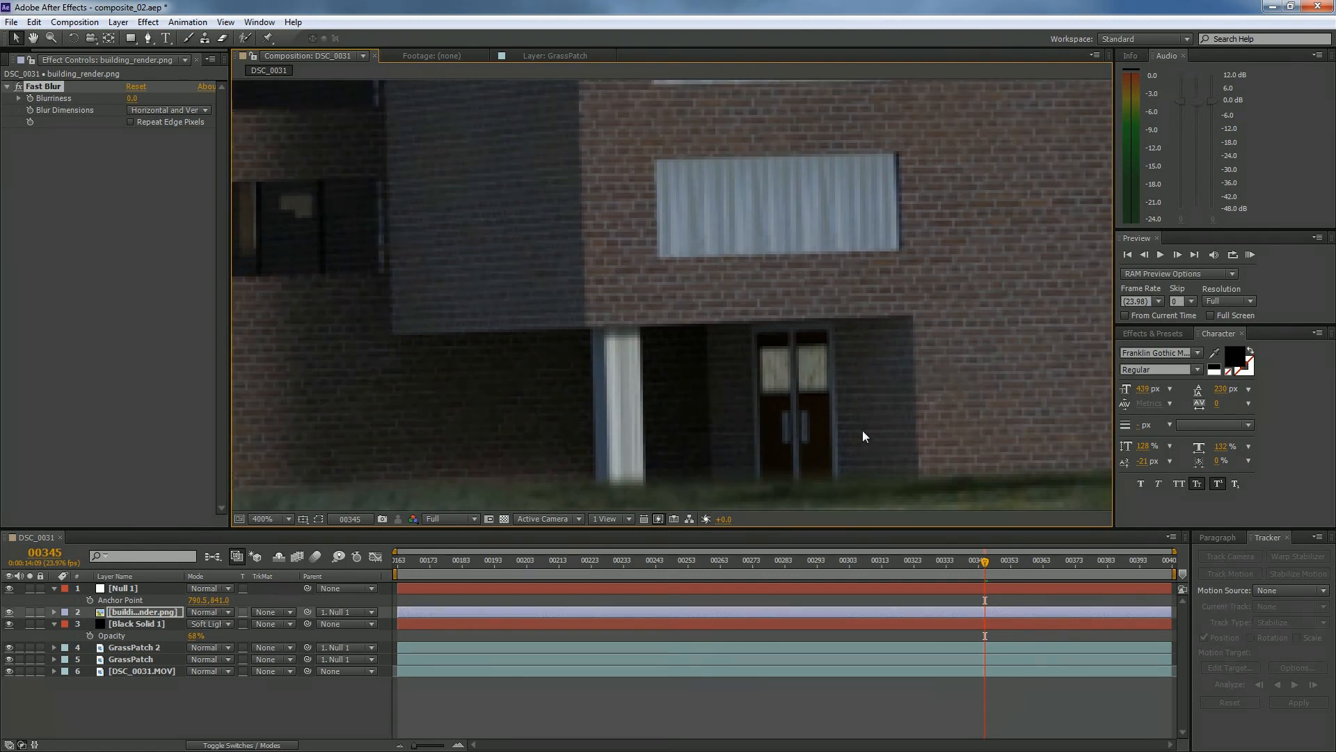
drag(844, 348, 680, 275)
drag(865, 269, 547, 260)
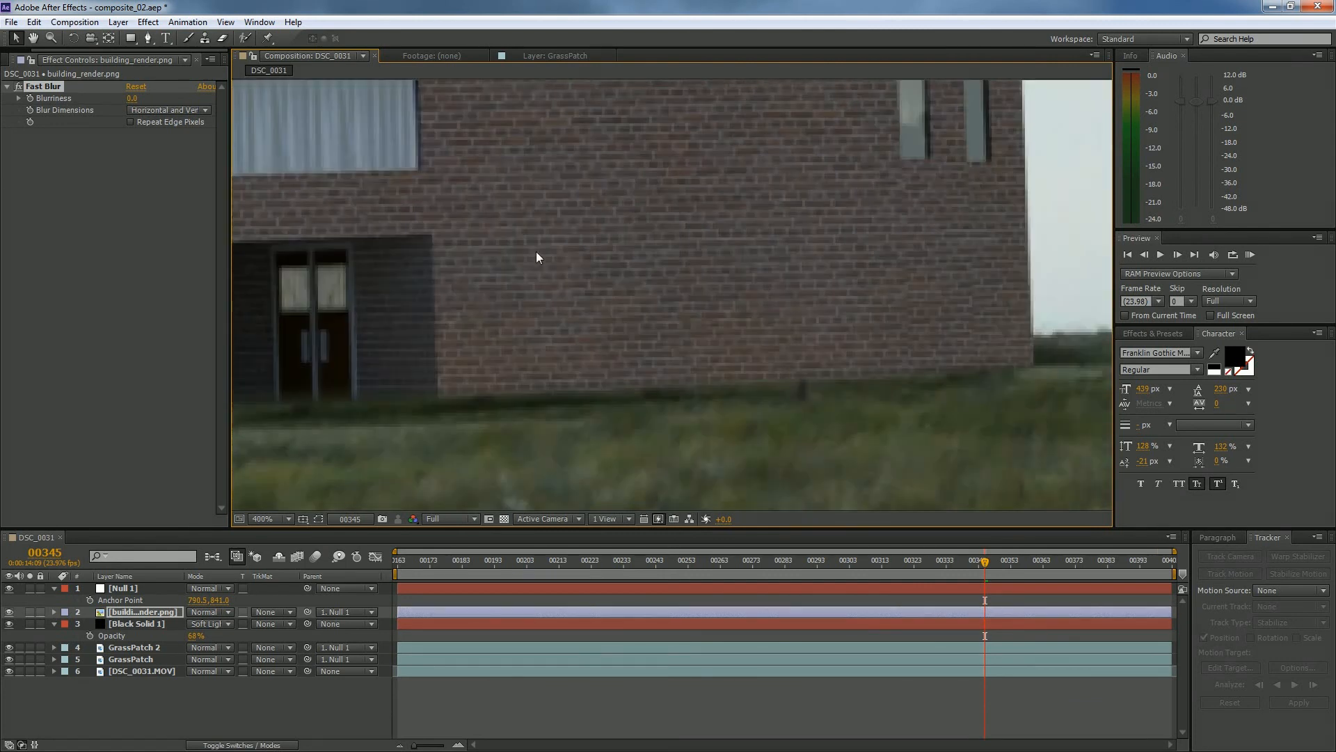
drag(834, 365, 608, 372)
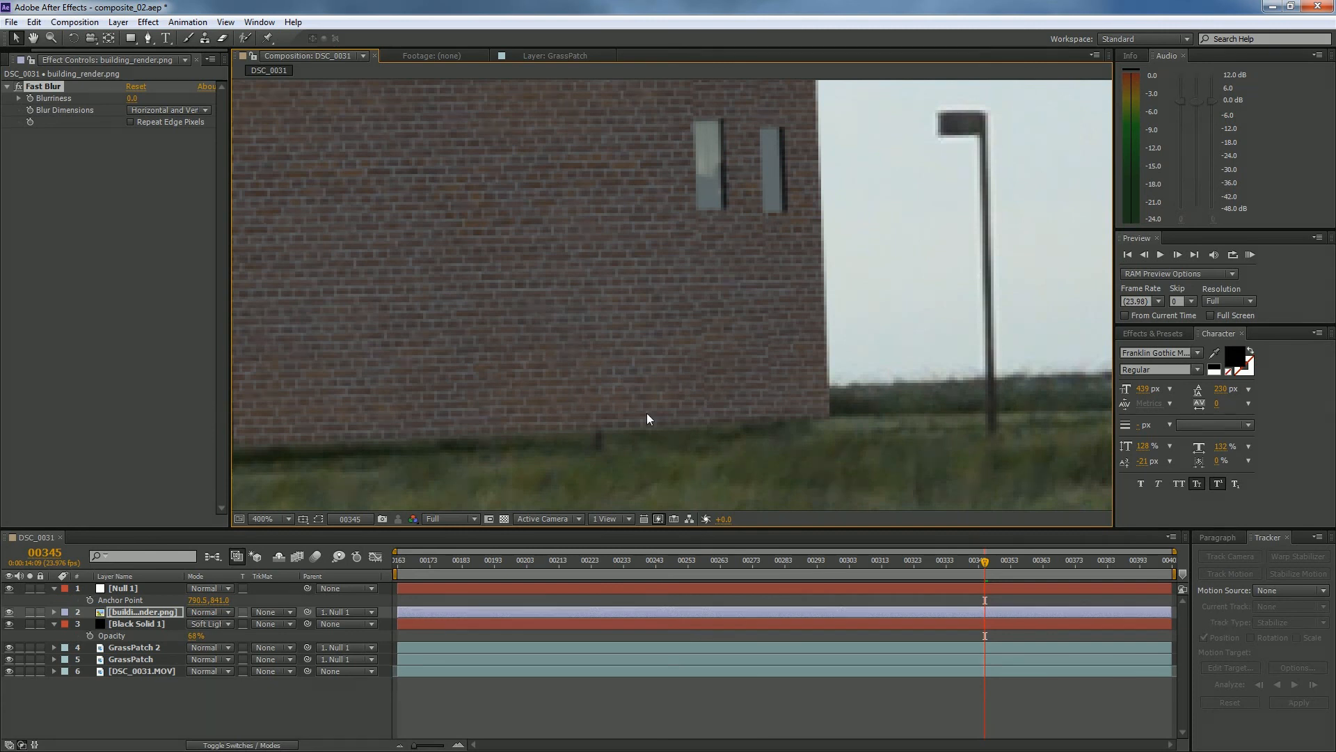
Step: Turn on Repeat Edge Pixels for the building's Fast Blur and set its blurriness to 1
click(130, 122)
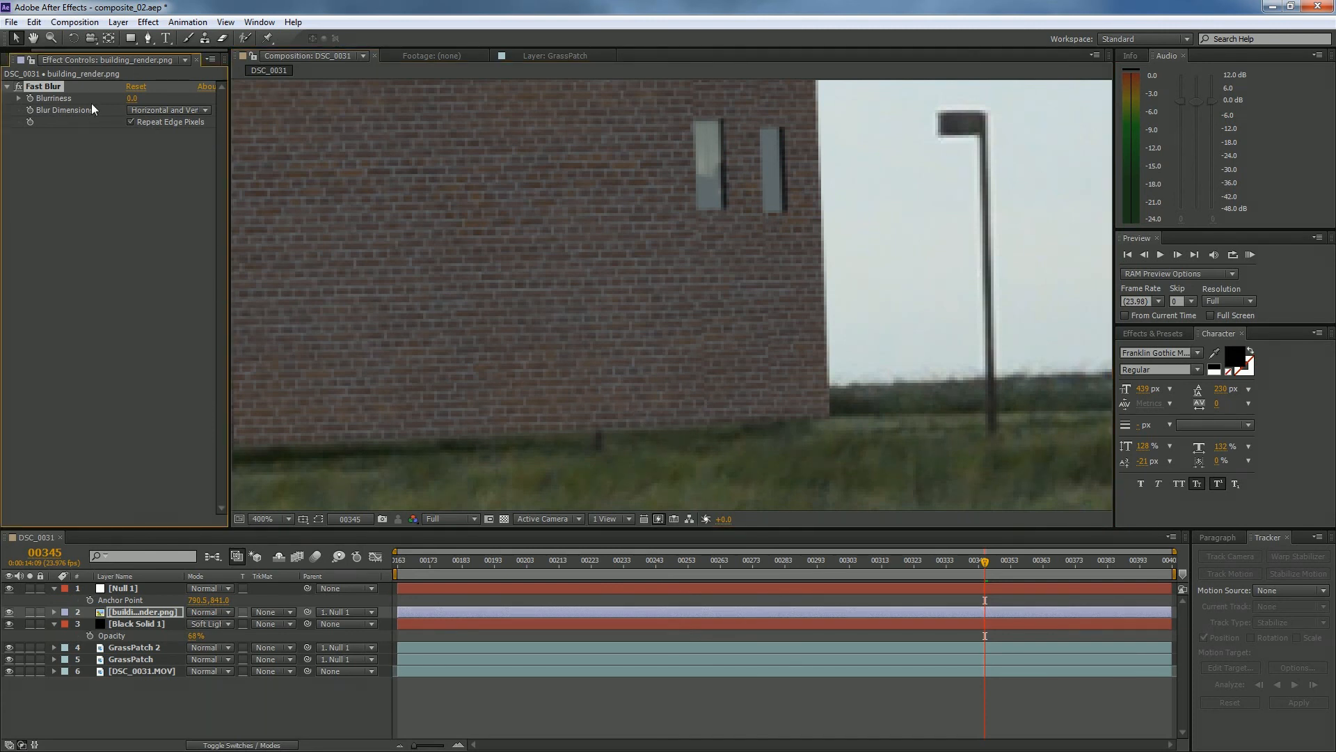
click(132, 98)
text(1)
key(Return)
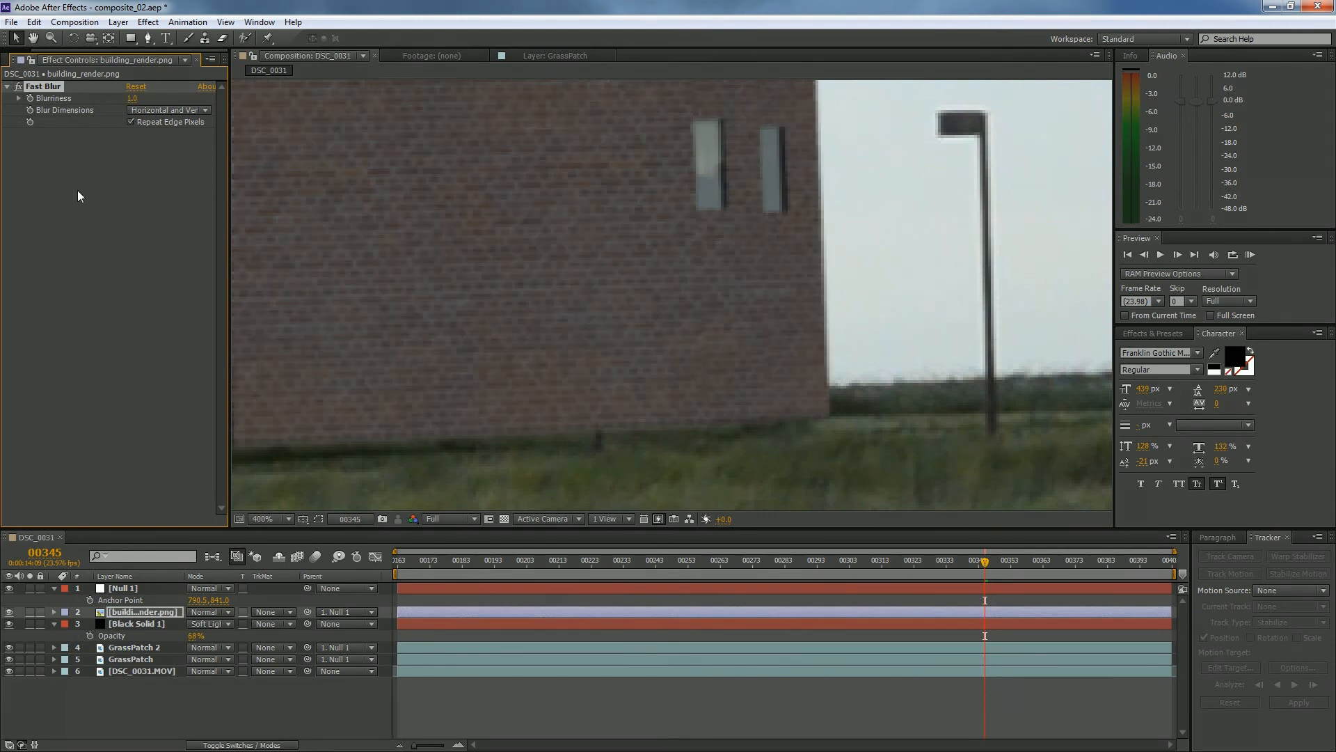
Step: Compare the building's edge softness with the lamp post and set the Fast Blur blurriness to 0.8
scroll(478, 229, down, 4)
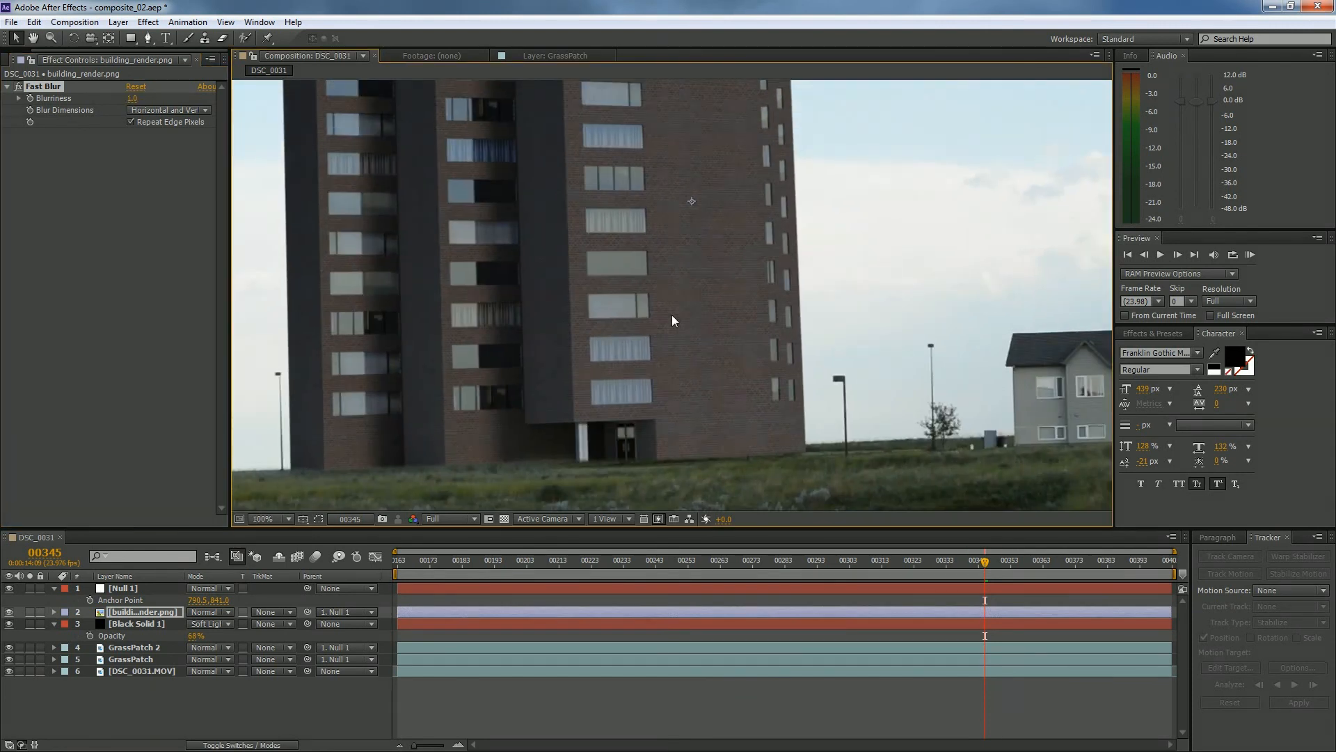
scroll(724, 352, right, 3)
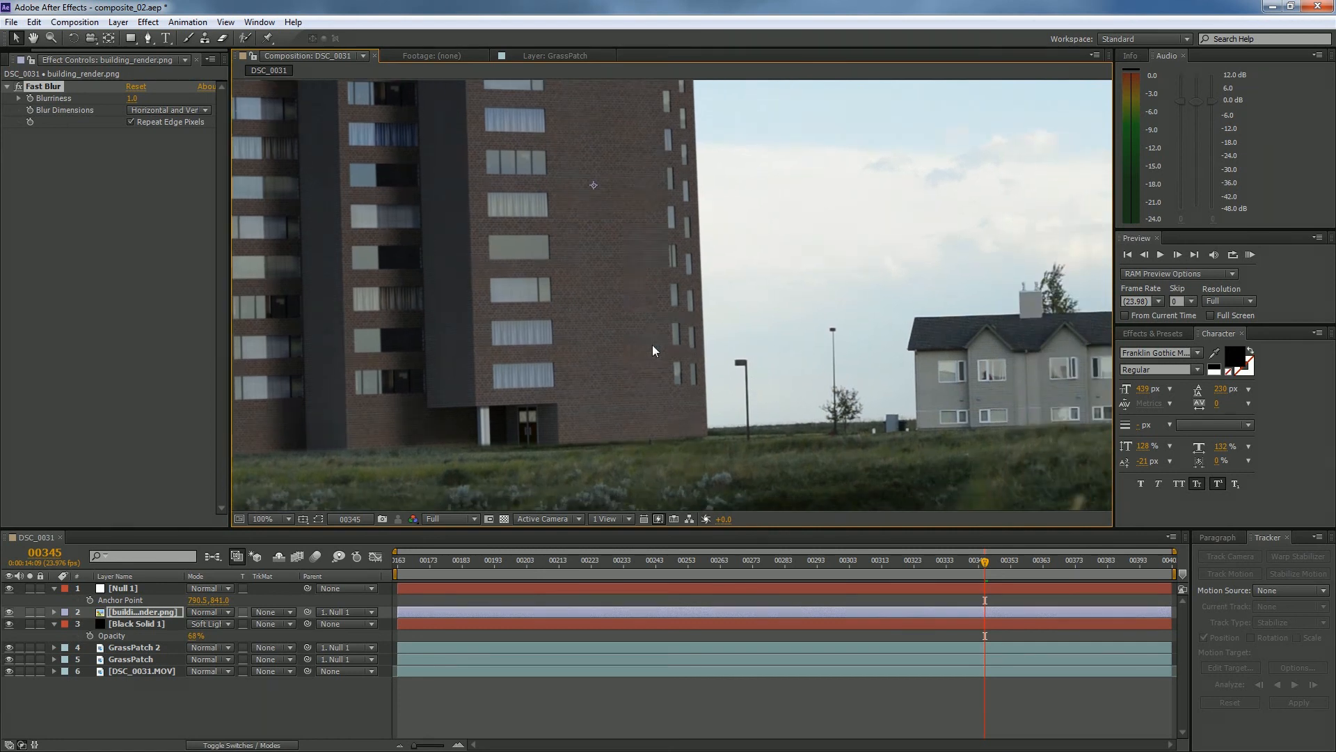
drag(672, 280, 654, 433)
drag(569, 326, 506, 229)
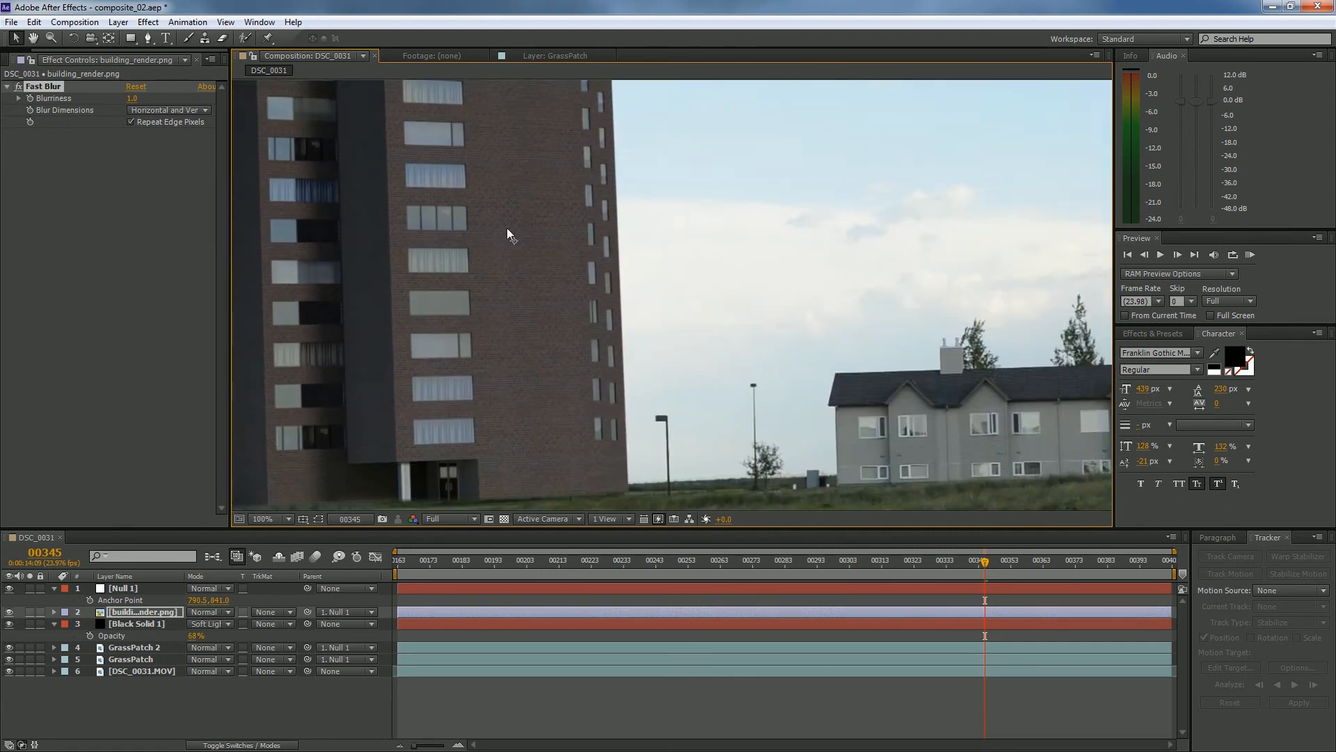
scroll(603, 402, up, 3)
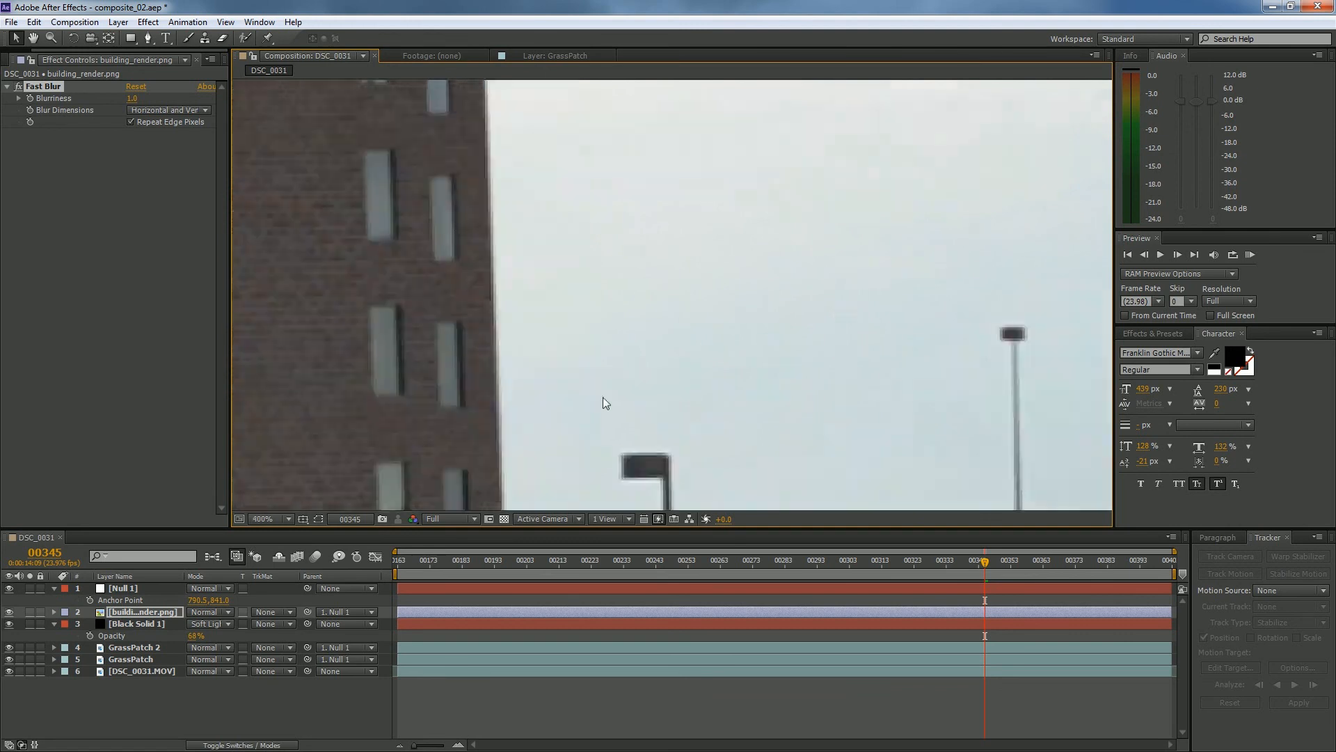
scroll(603, 402, up, 3)
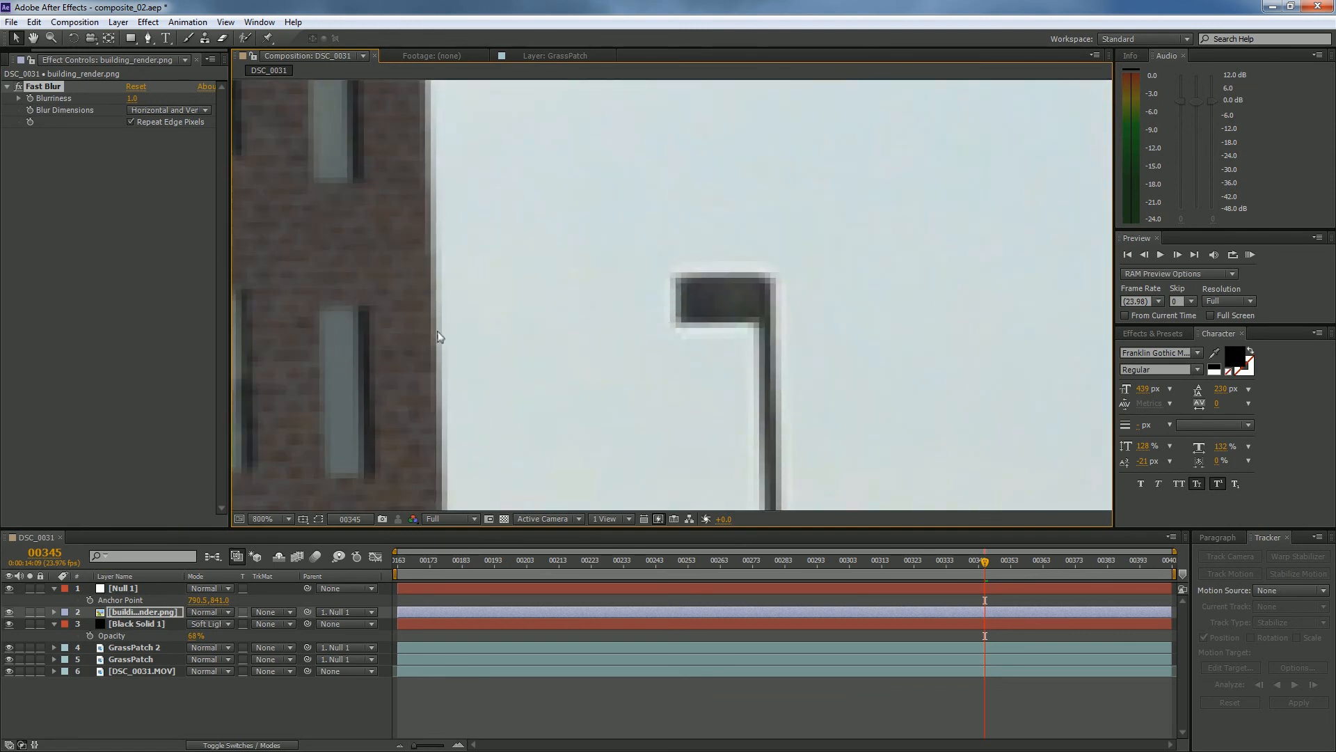
click(133, 98)
text(.8)
key(Return)
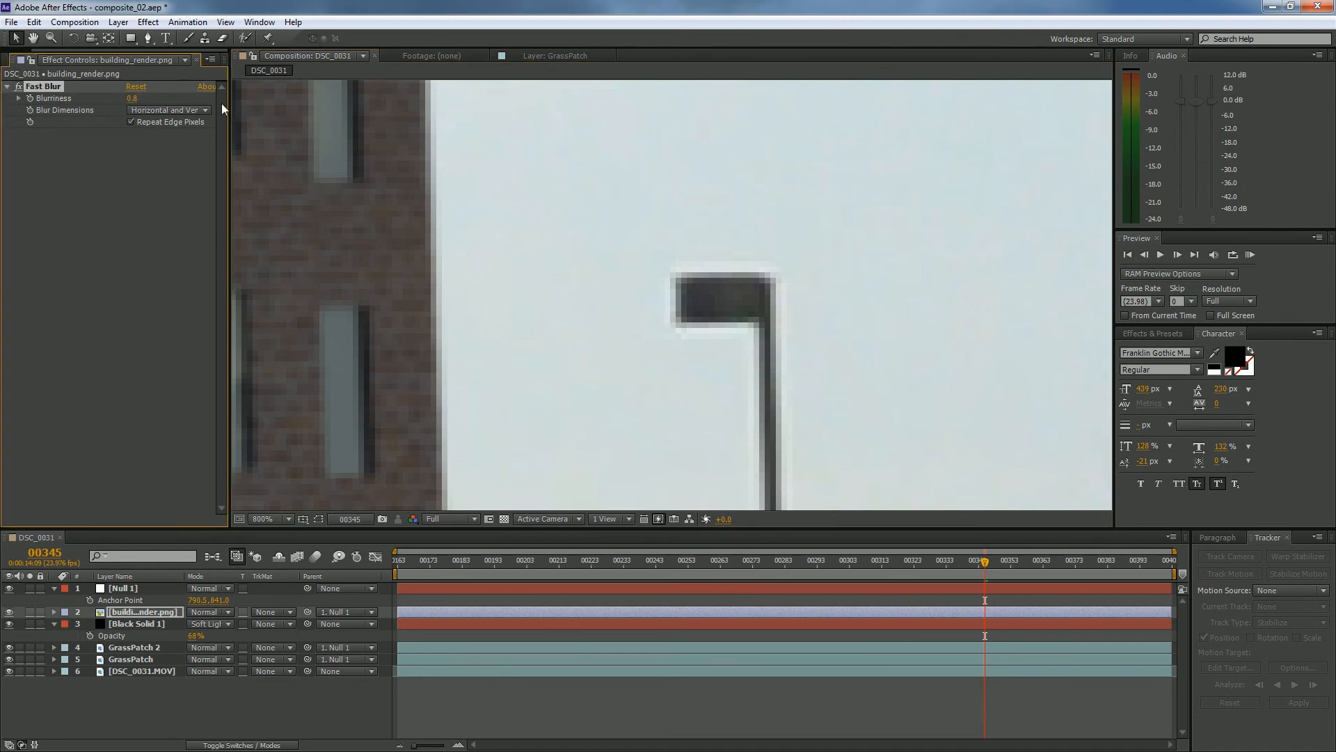
Step: Review the blurred building in the full frame and add a Curves effect to its layer
scroll(469, 318, down, 8)
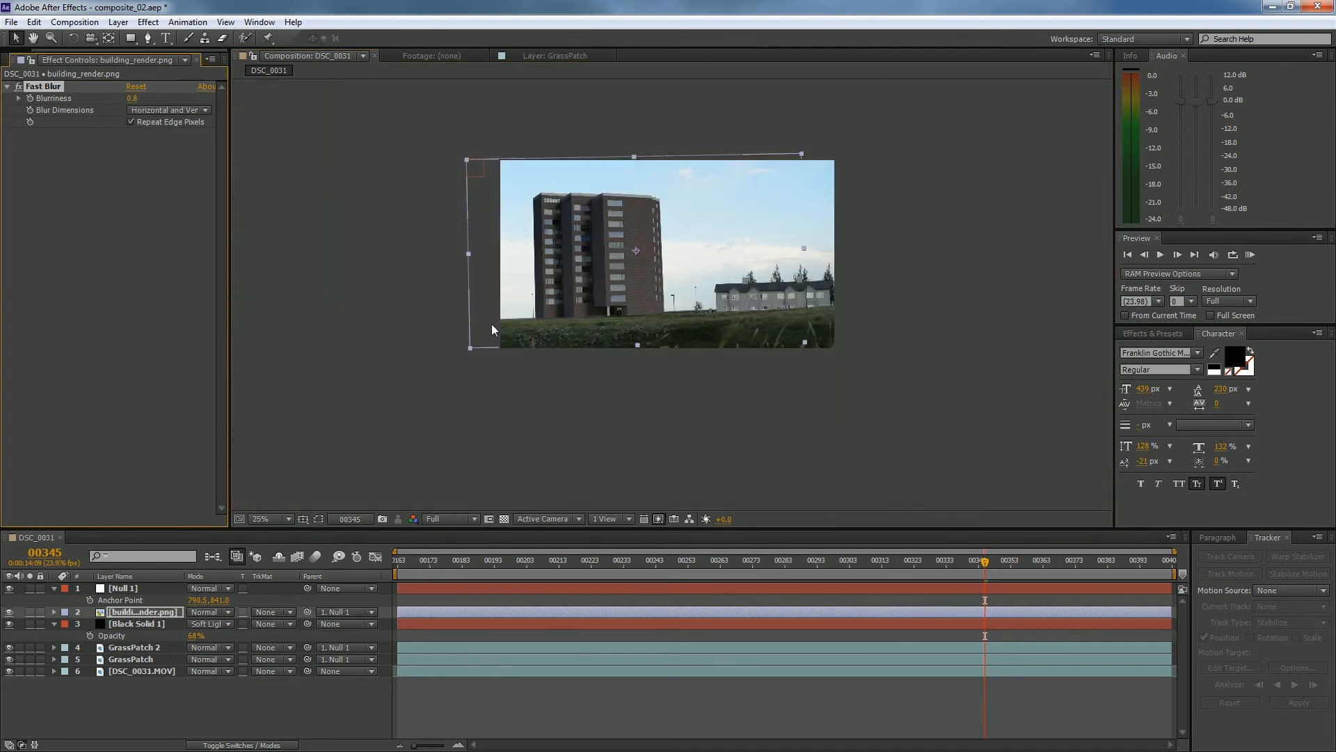
scroll(474, 281, up, 2)
scroll(522, 227, up, 2)
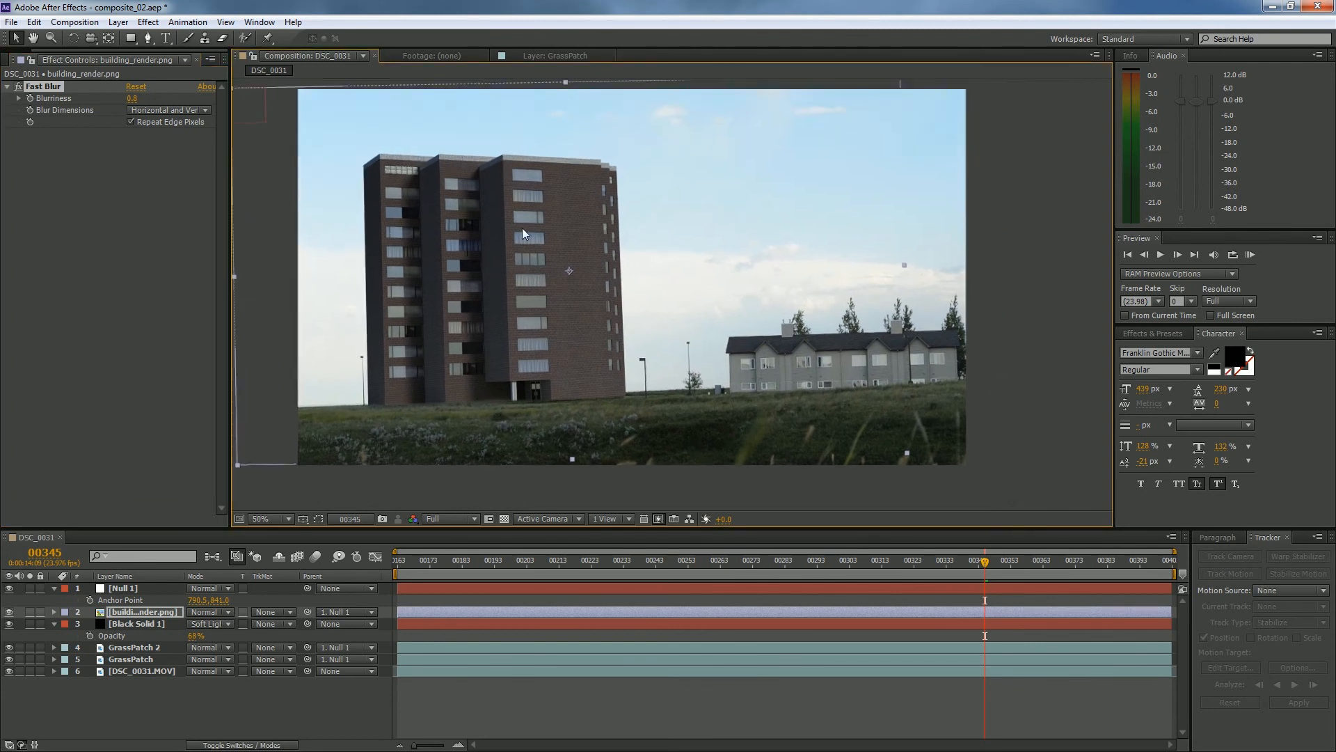
scroll(584, 300, up, 2)
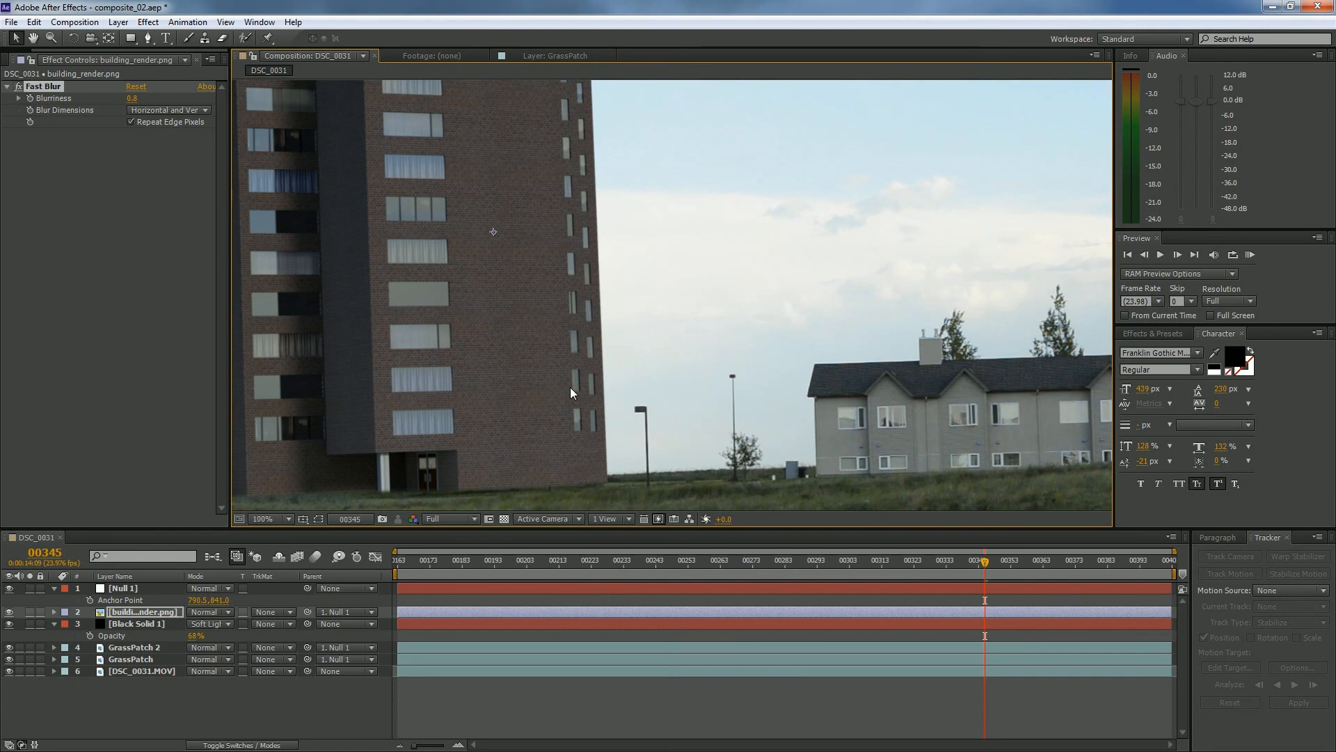
scroll(549, 389, down, 2)
scroll(533, 381, left, 2)
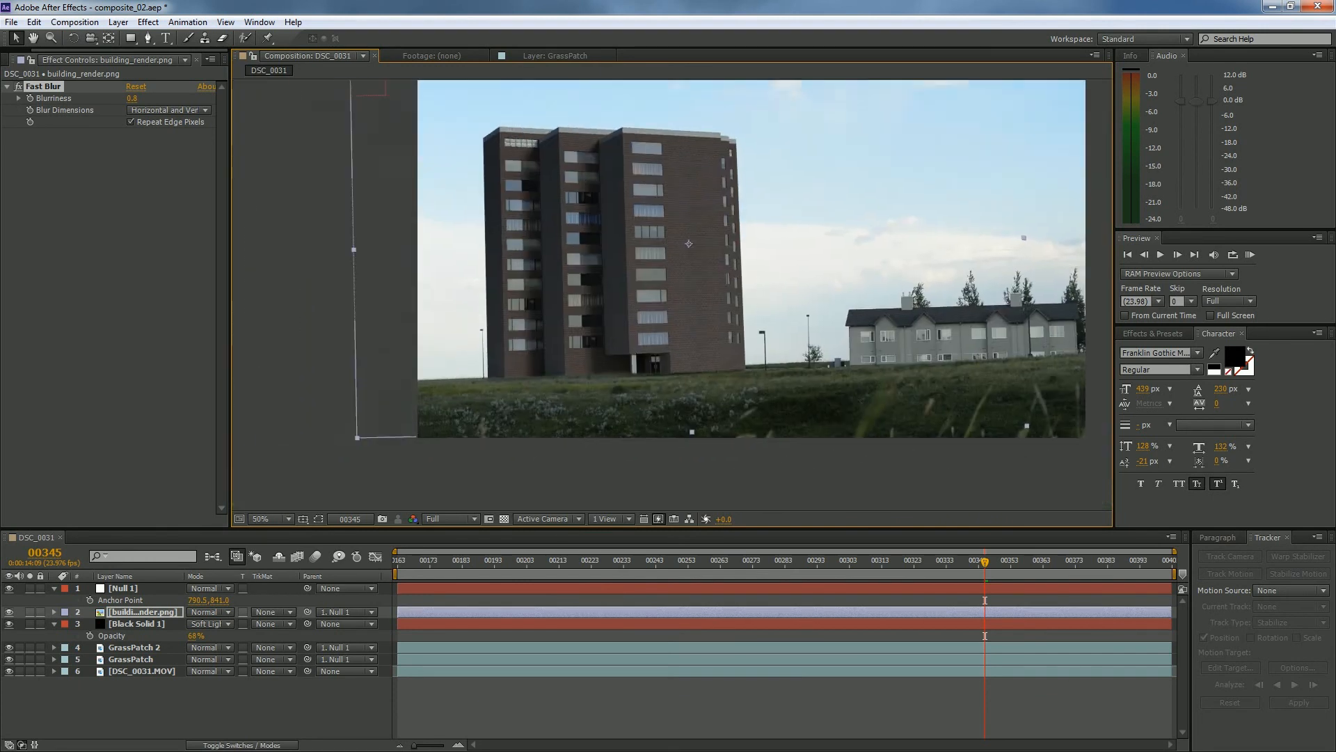
right_click(99, 356)
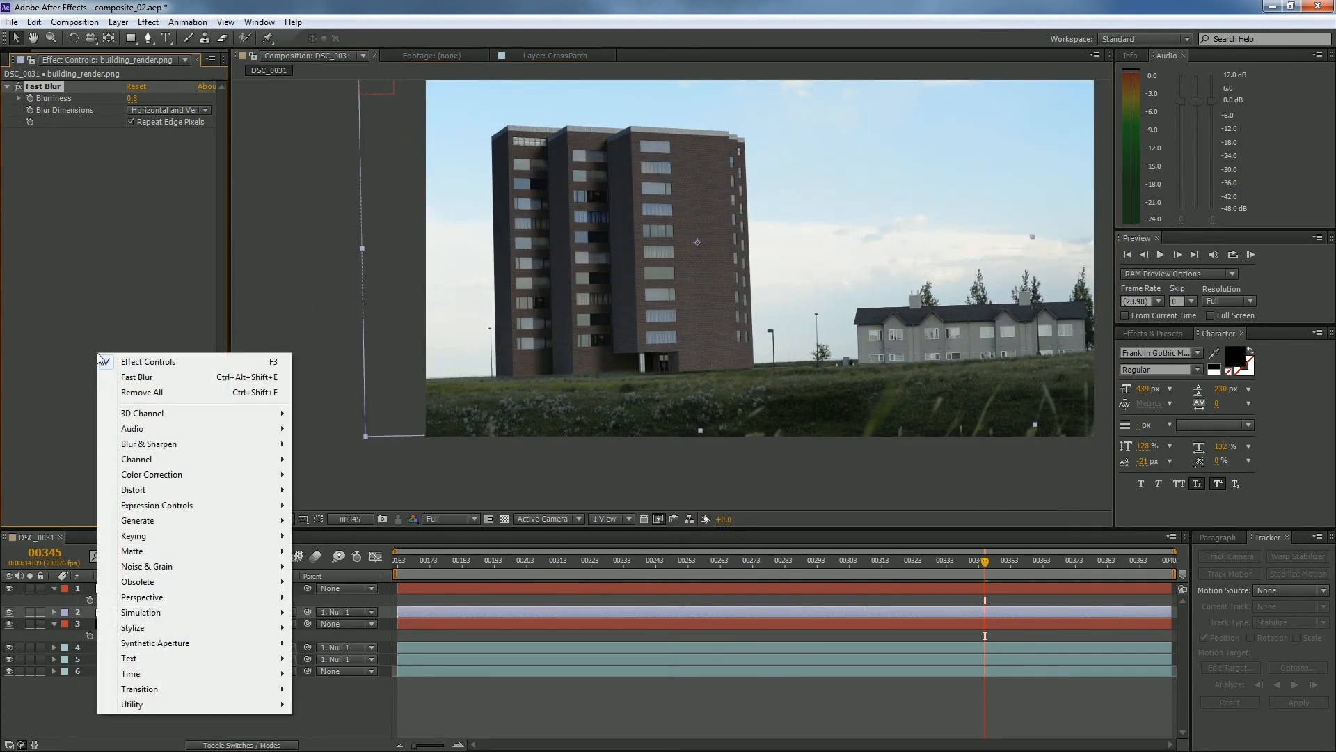
mouse_move(170, 482)
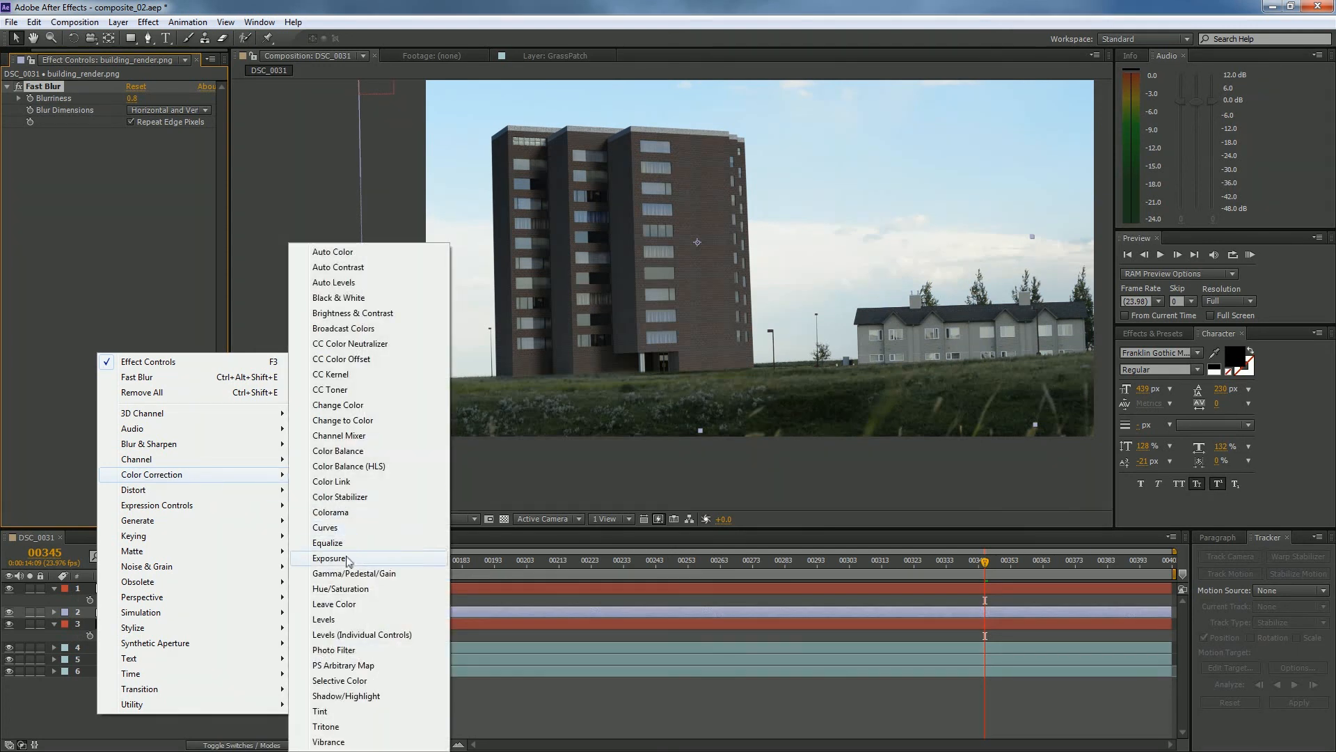
click(325, 527)
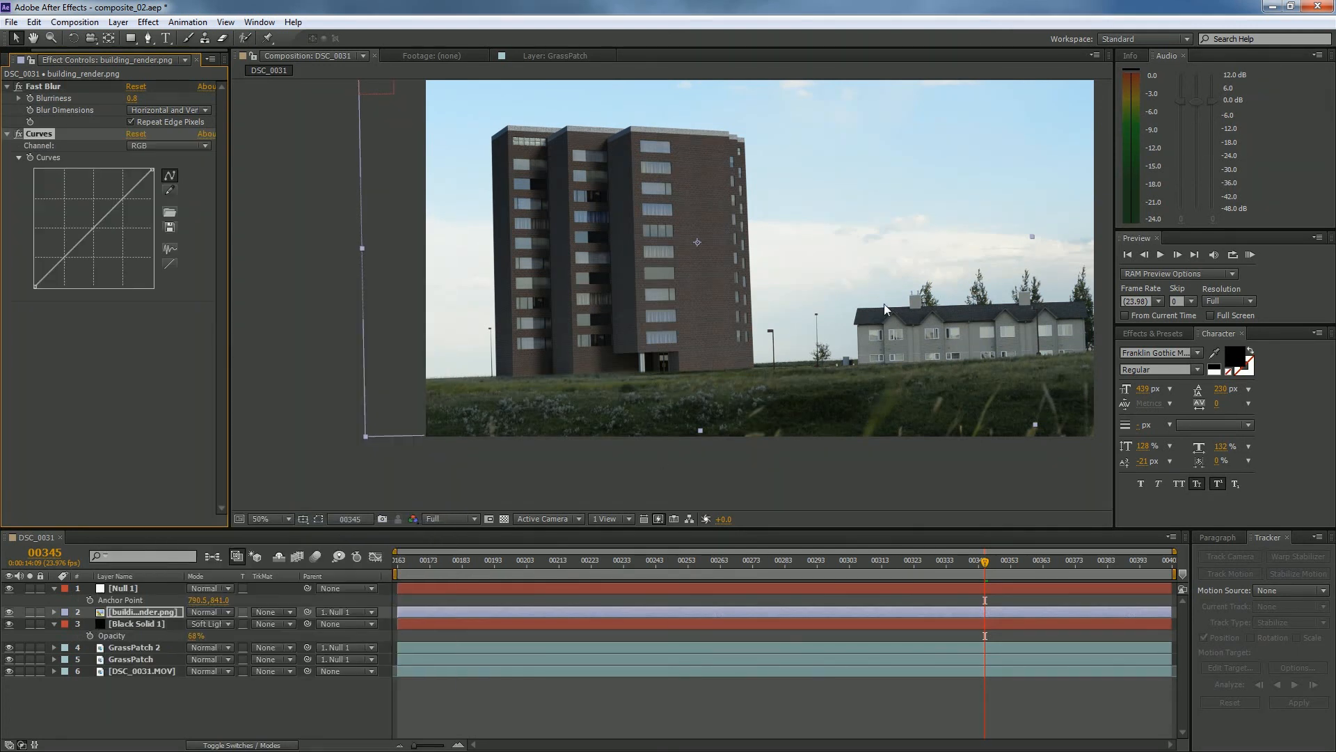
Step: Compare the building with the neighbouring house and raise its RGB curve very slightly with a point in the upper midtones
scroll(770, 305, up, 2)
scroll(896, 302, down, 2)
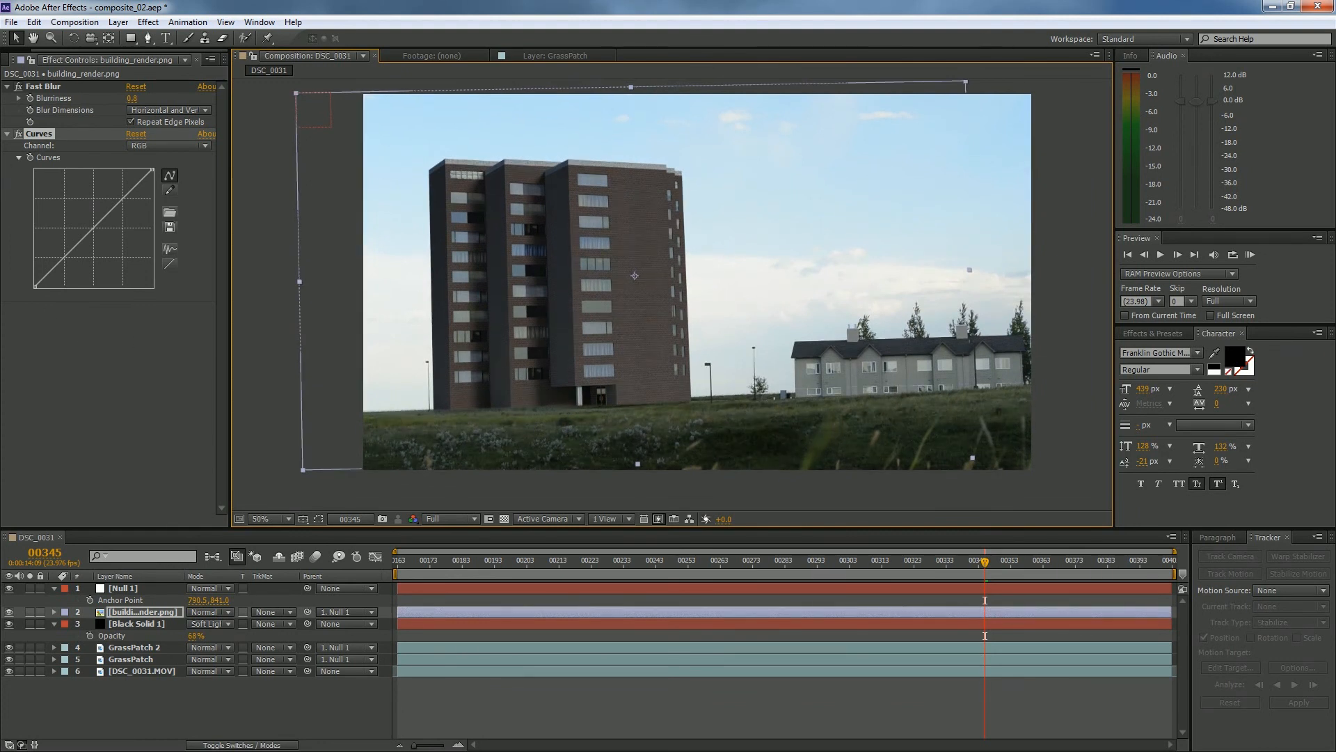
click(117, 202)
drag(117, 204, 117, 202)
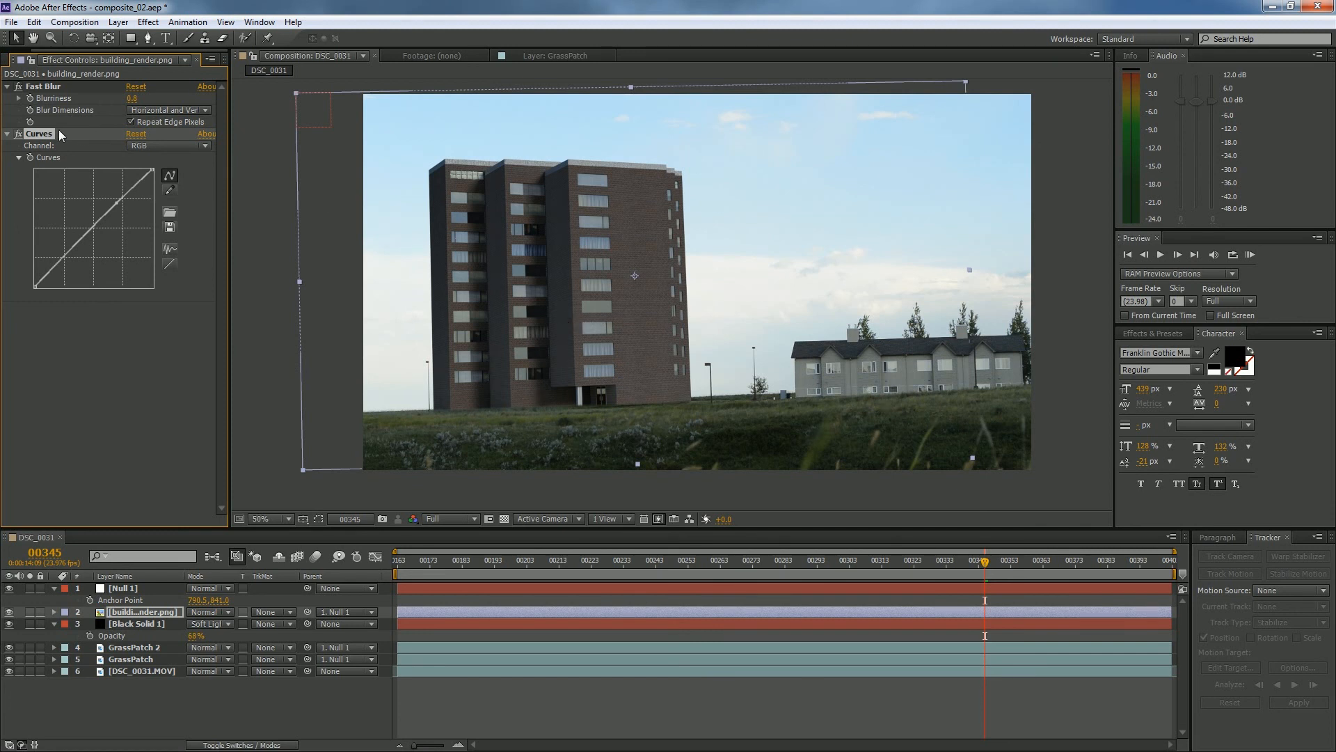
Step: Lower the midtones of the building's Red channel curve slightly to reduce the red tint, checking the result against the footage
click(162, 146)
click(157, 180)
drag(95, 226, 98, 227)
scroll(604, 423, up, 2)
scroll(765, 425, down, 2)
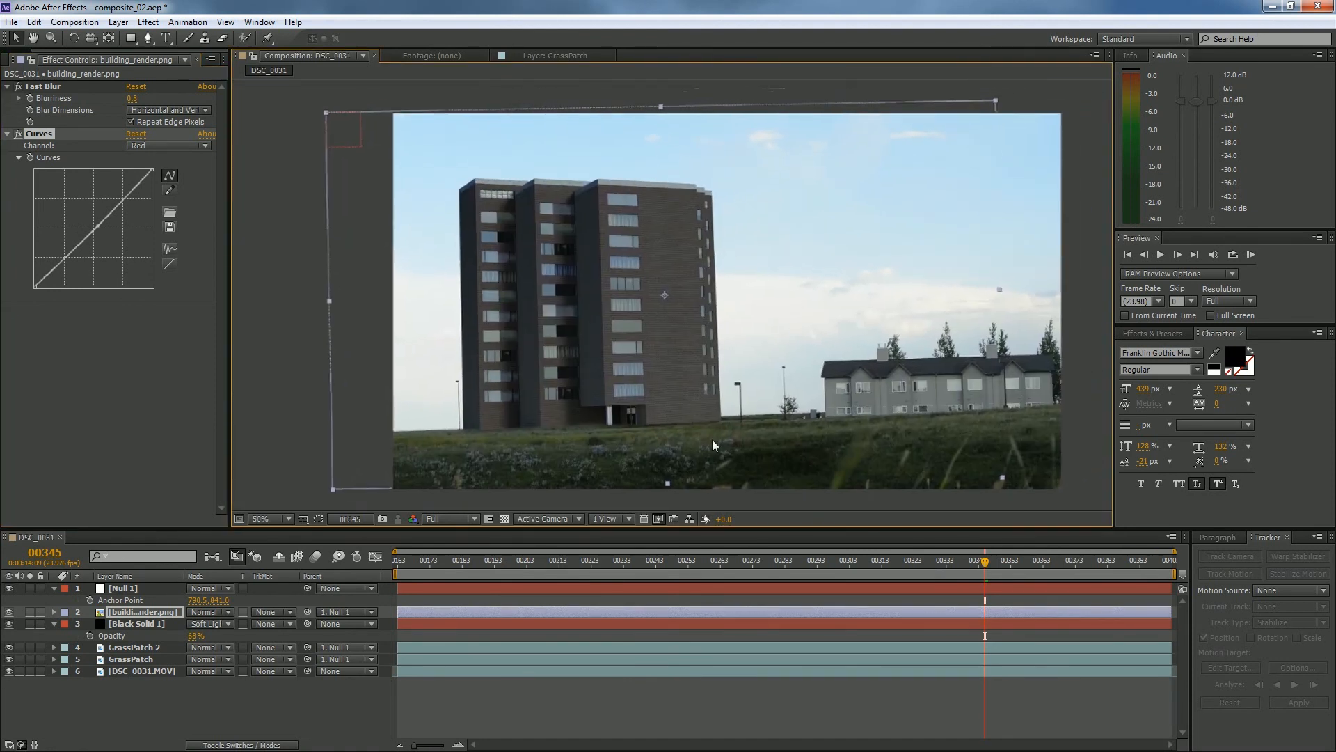
click(200, 369)
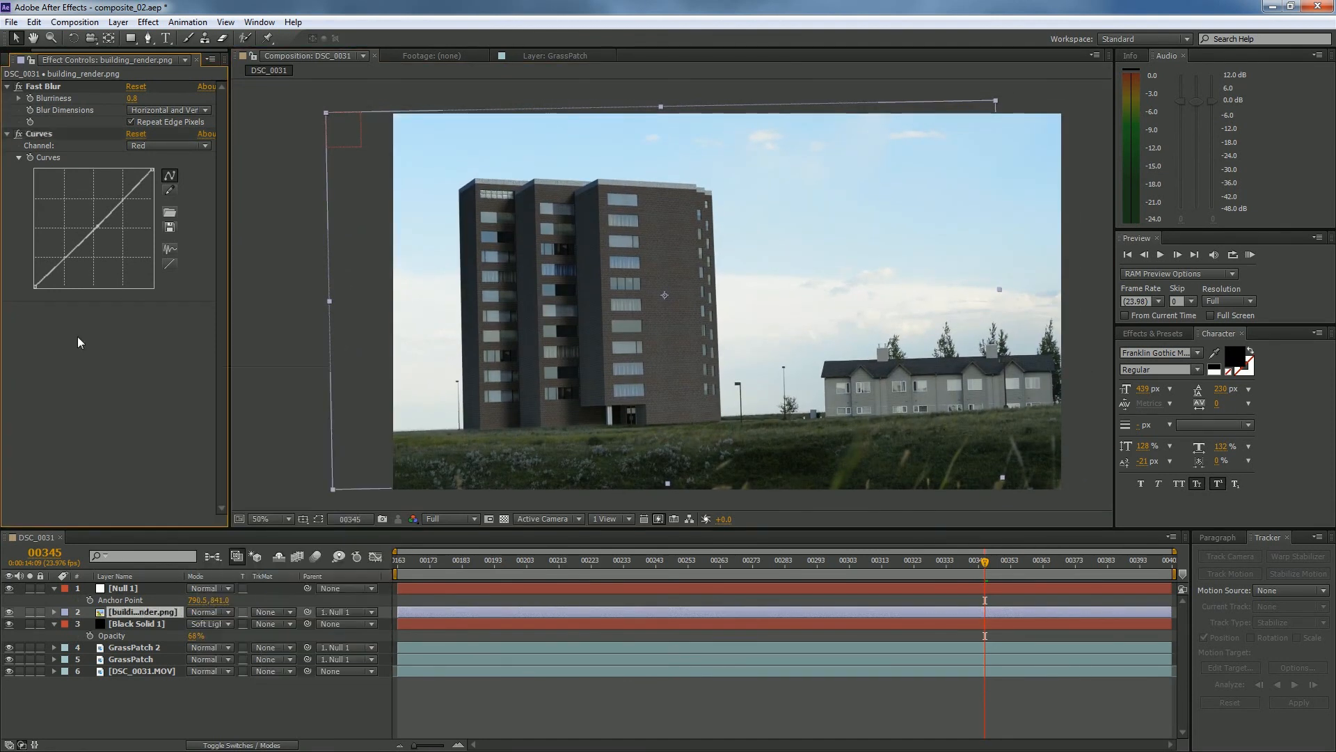
Step: Collapse the building's effects and the expanded layer properties, and add a new adjustment layer above all layers
click(19, 134)
click(8, 87)
click(8, 99)
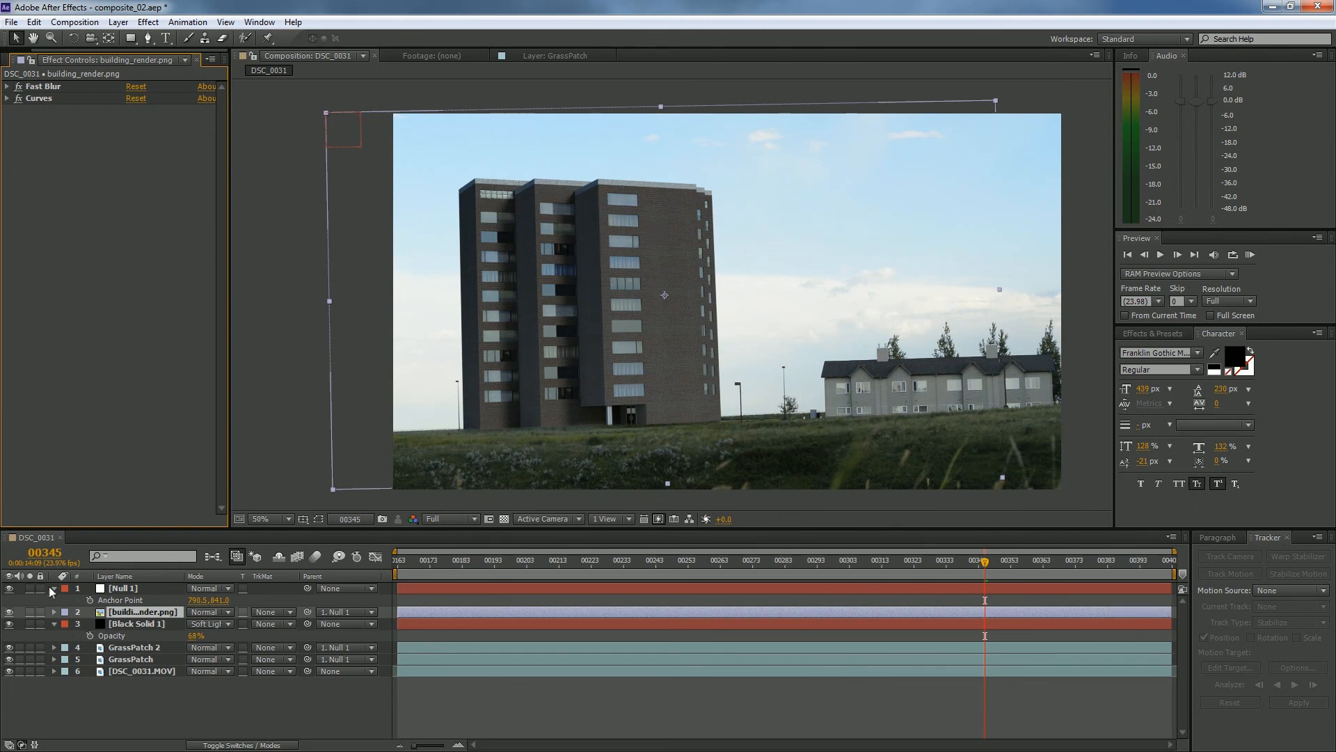
click(53, 588)
click(53, 611)
right_click(170, 691)
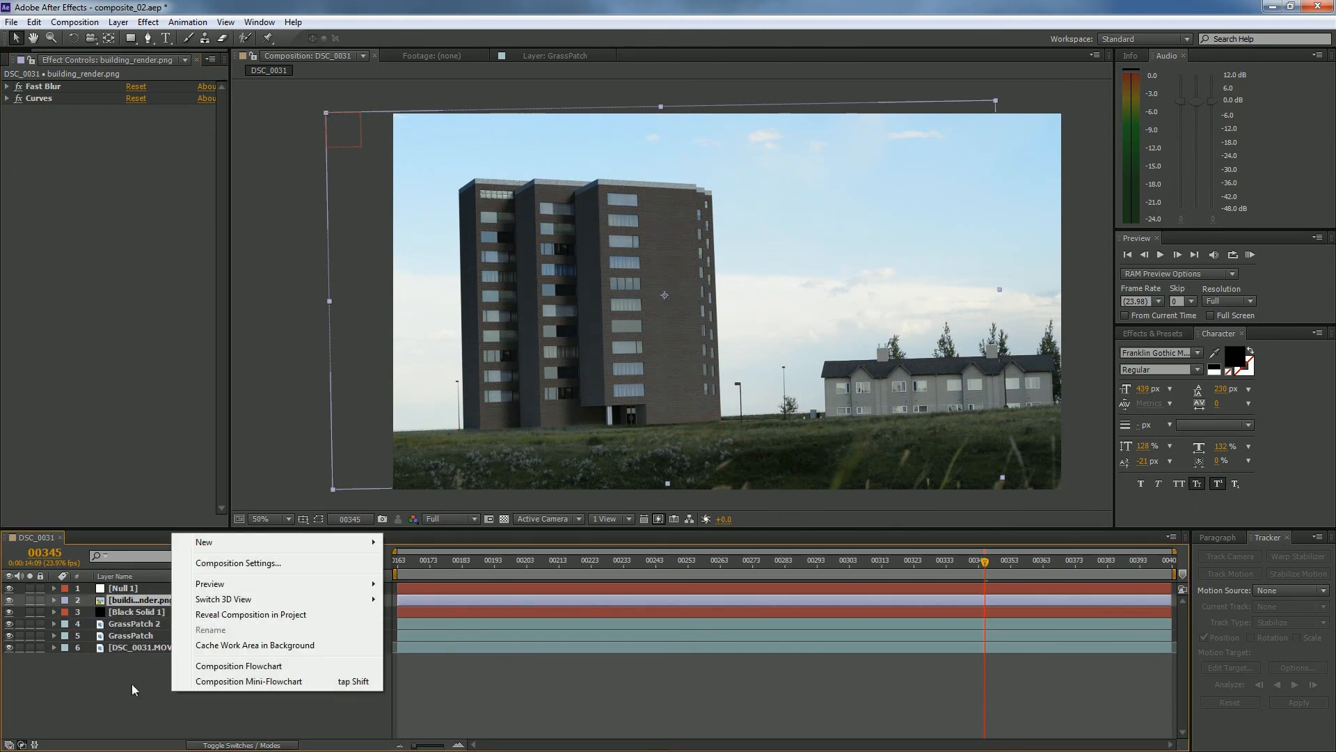
click(132, 690)
right_click(168, 685)
mouse_move(331, 543)
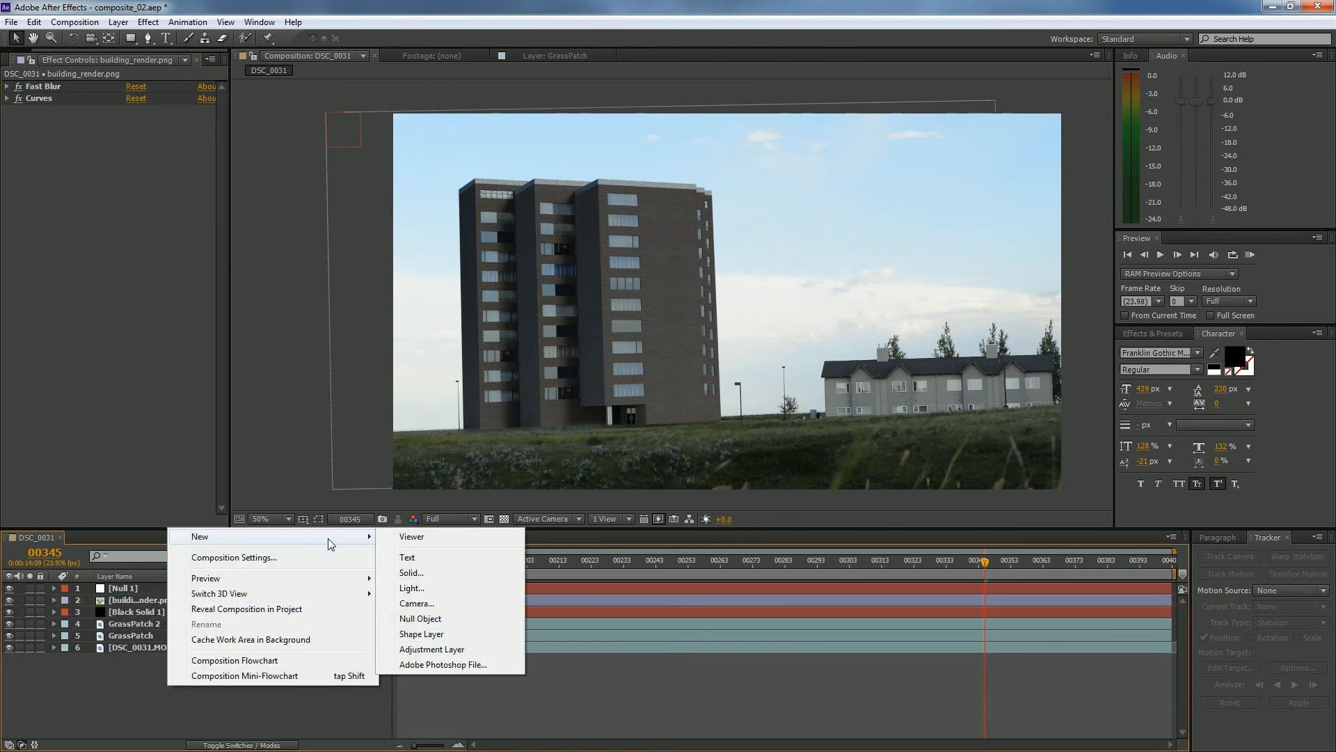
click(435, 649)
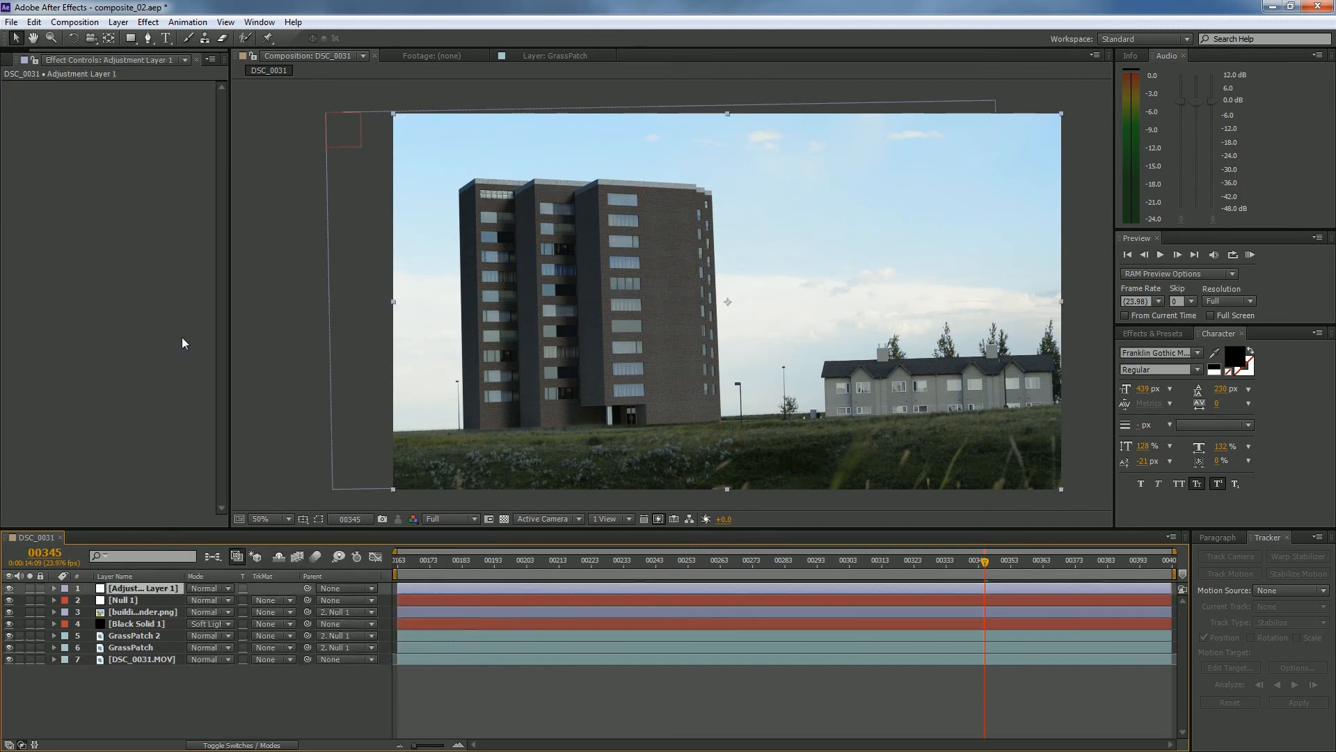
Step: Apply Tint and Curves effects to the adjustment layer and lower the amount to tint to about 38%
right_click(121, 343)
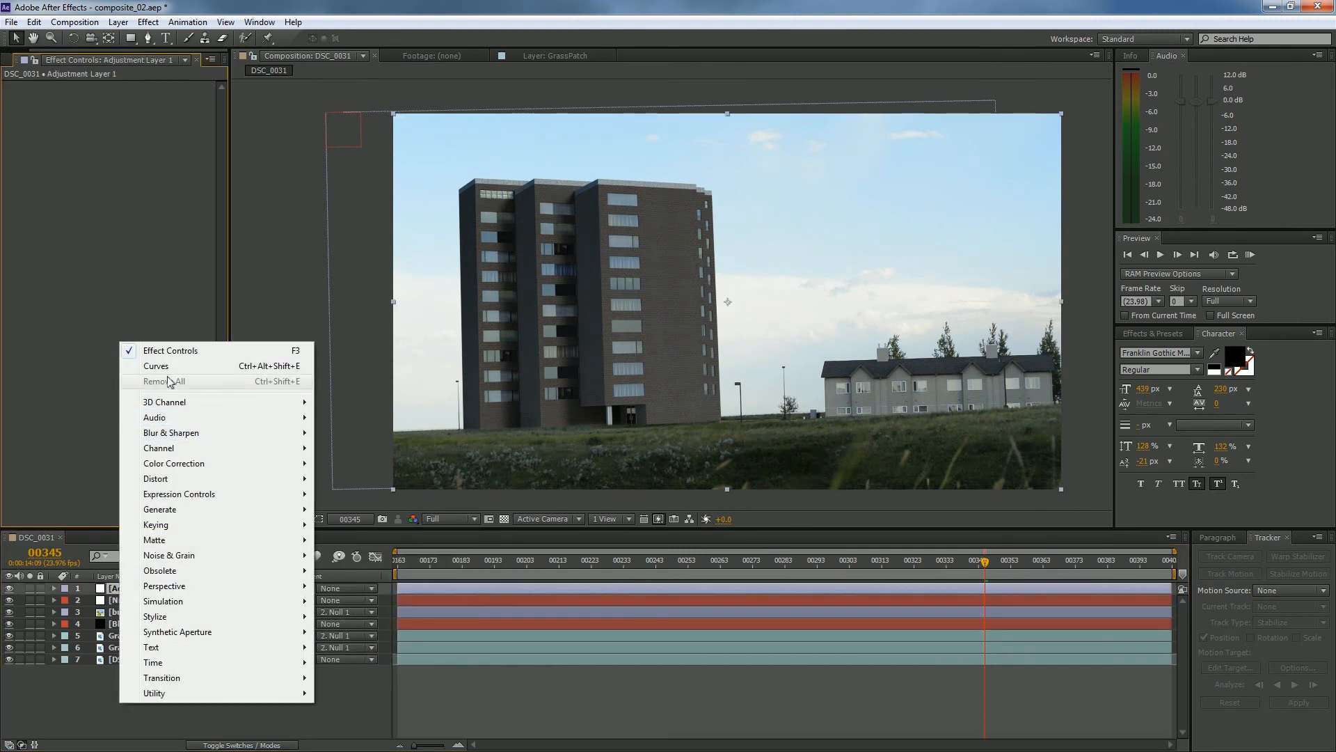
mouse_move(182, 465)
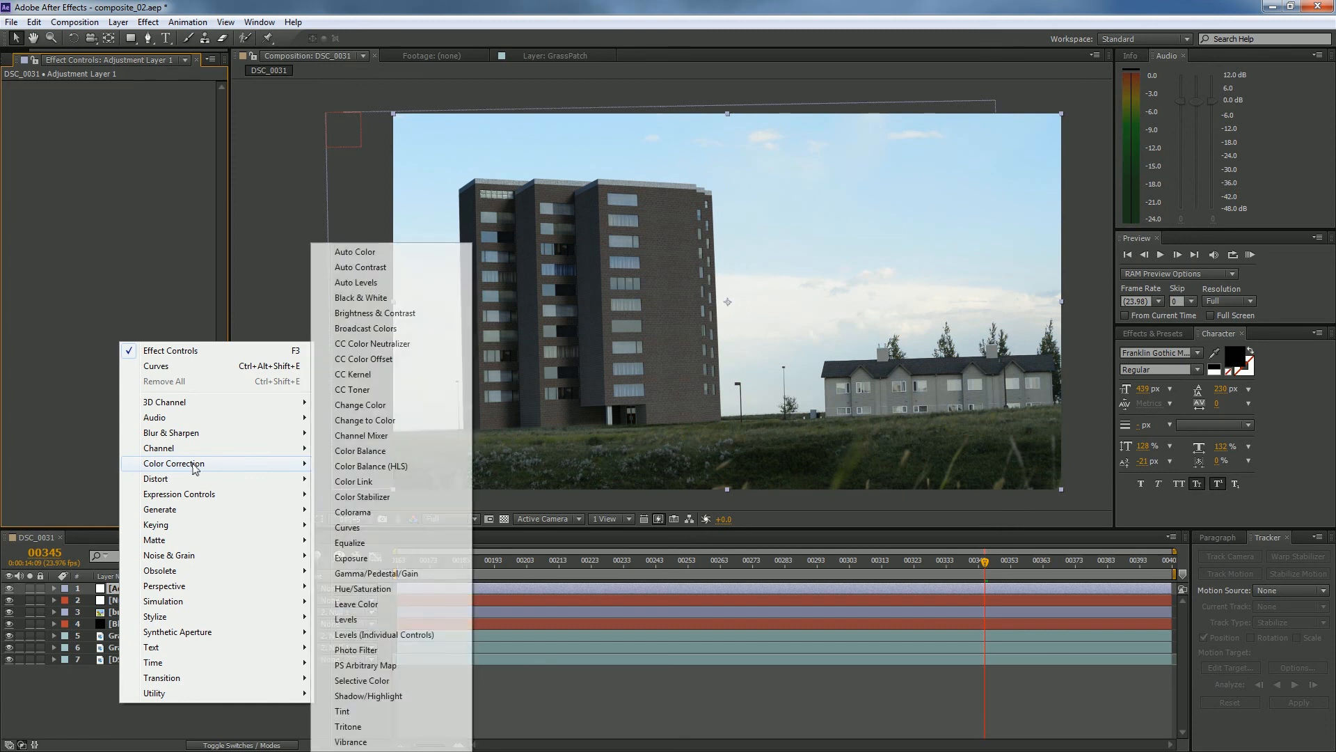
click(342, 711)
right_click(174, 422)
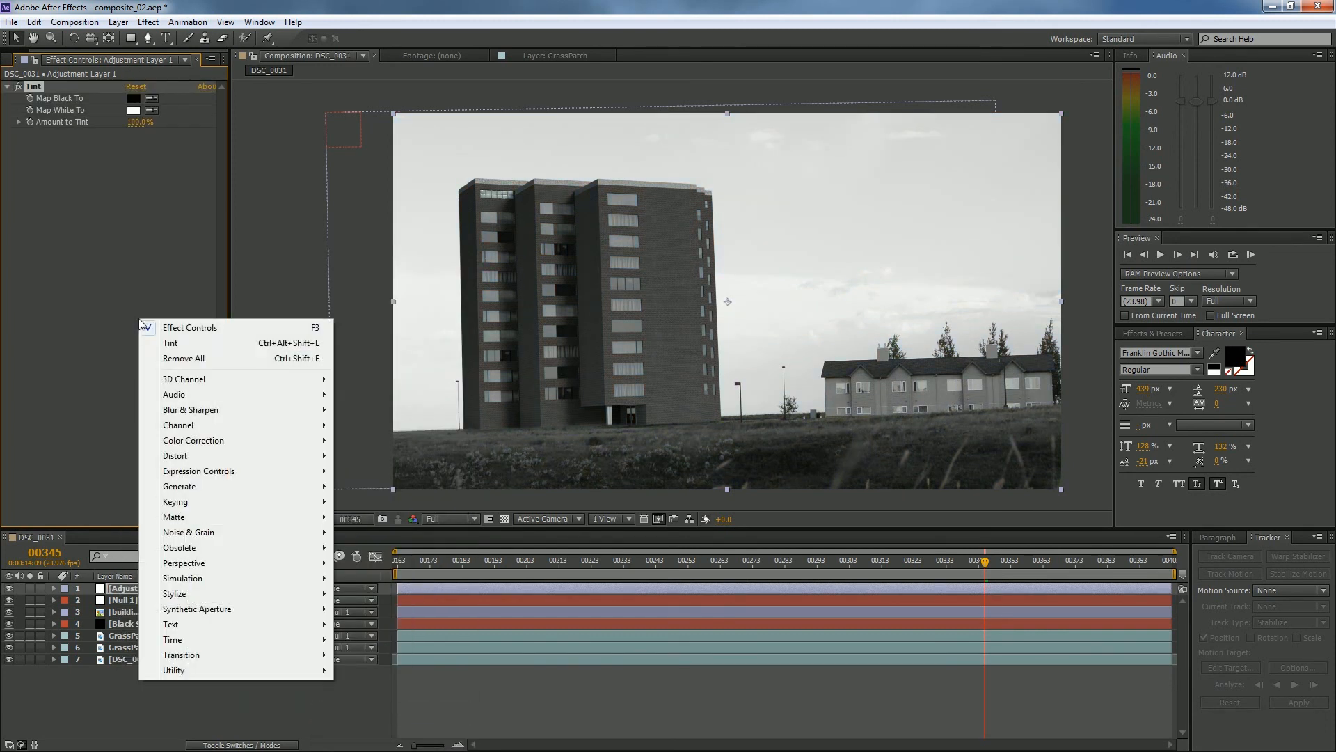
mouse_move(182, 443)
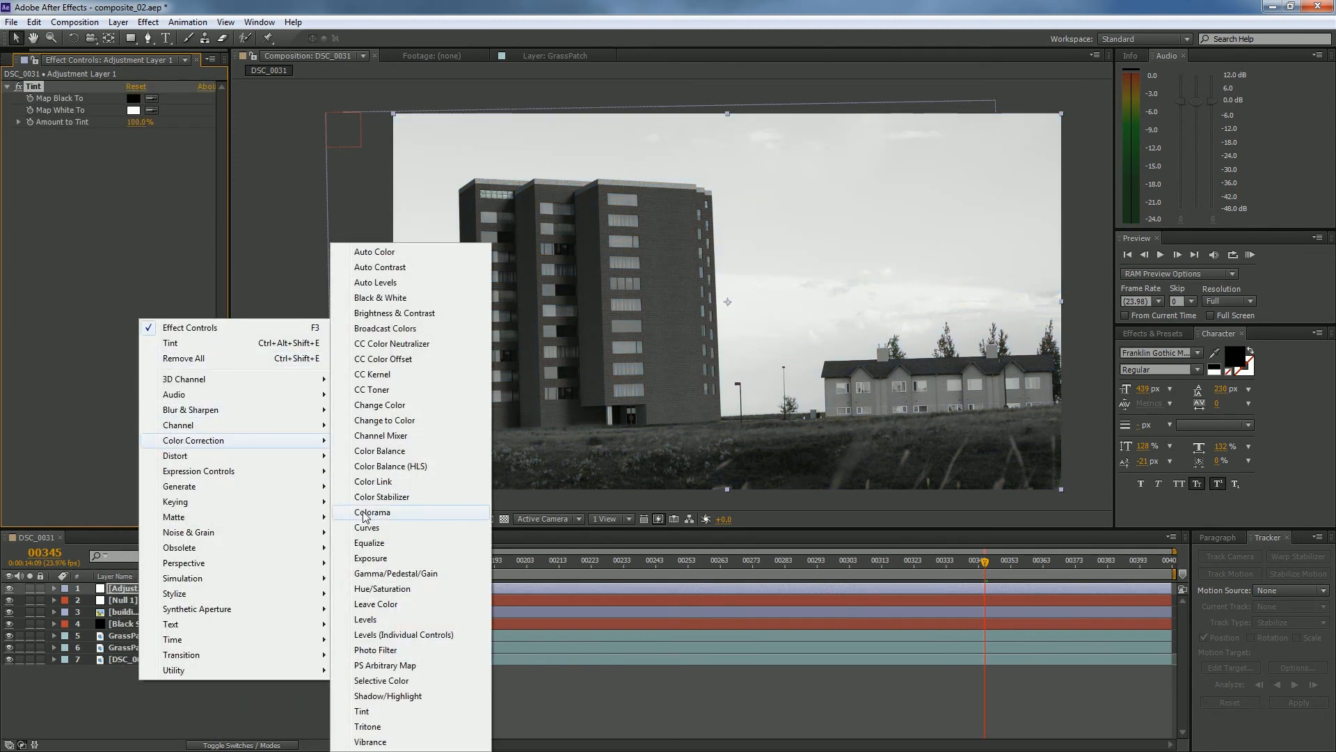
click(367, 529)
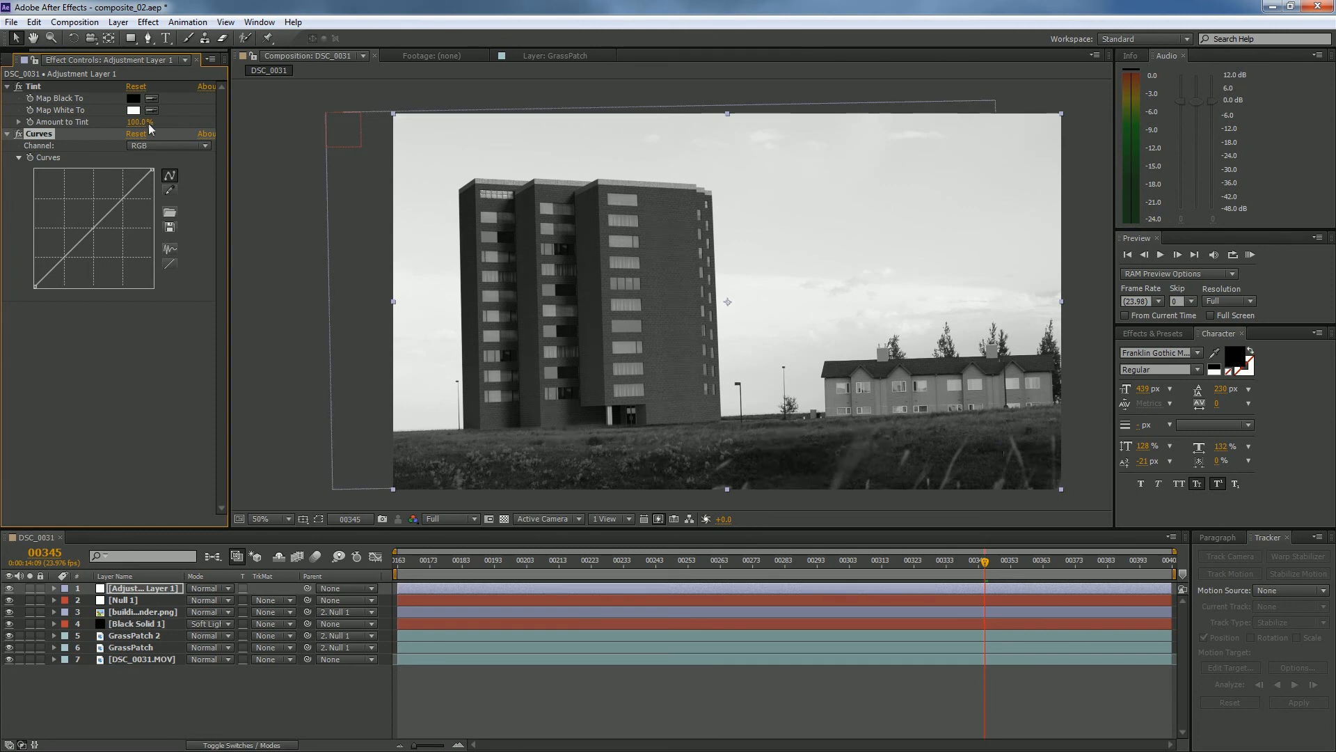
drag(139, 122, 87, 122)
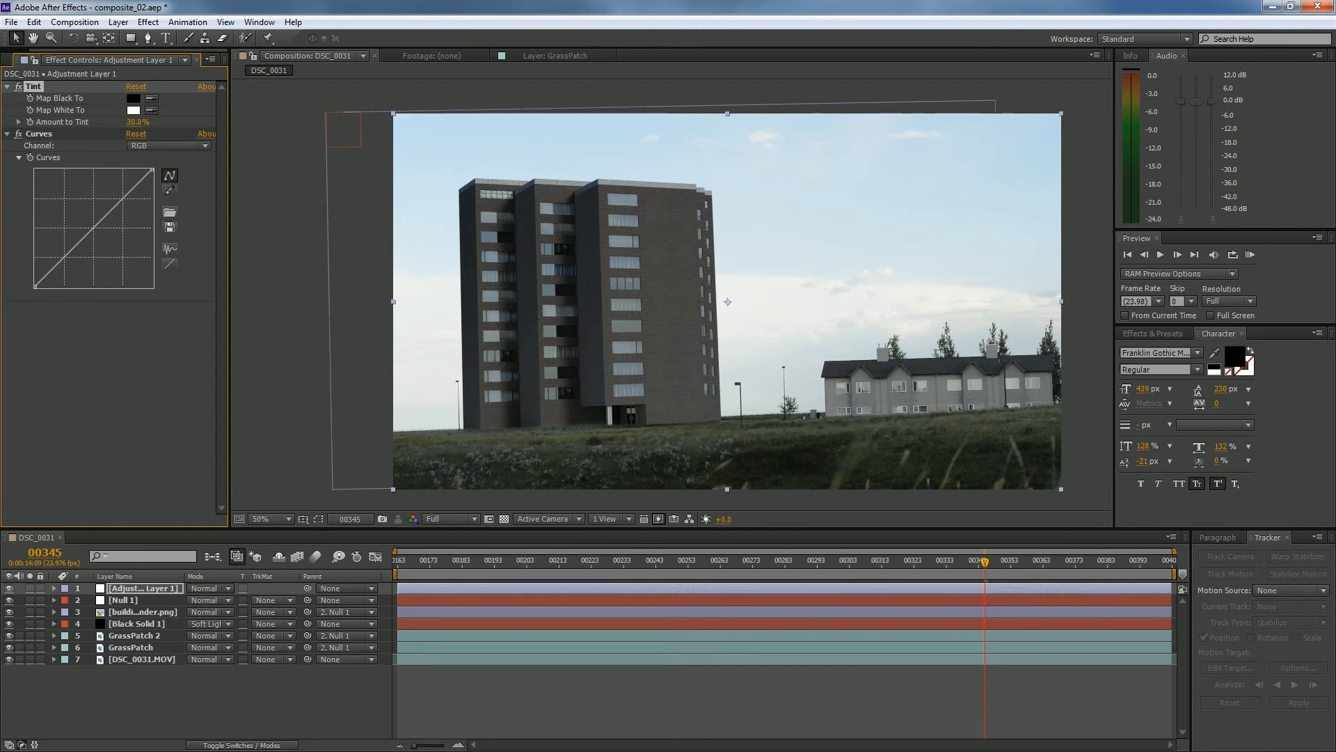
Step: Shape the adjustment layer's RGB curve with a slightly raised shadow point and a highlight point kept near the diagonal
drag(121, 201, 117, 191)
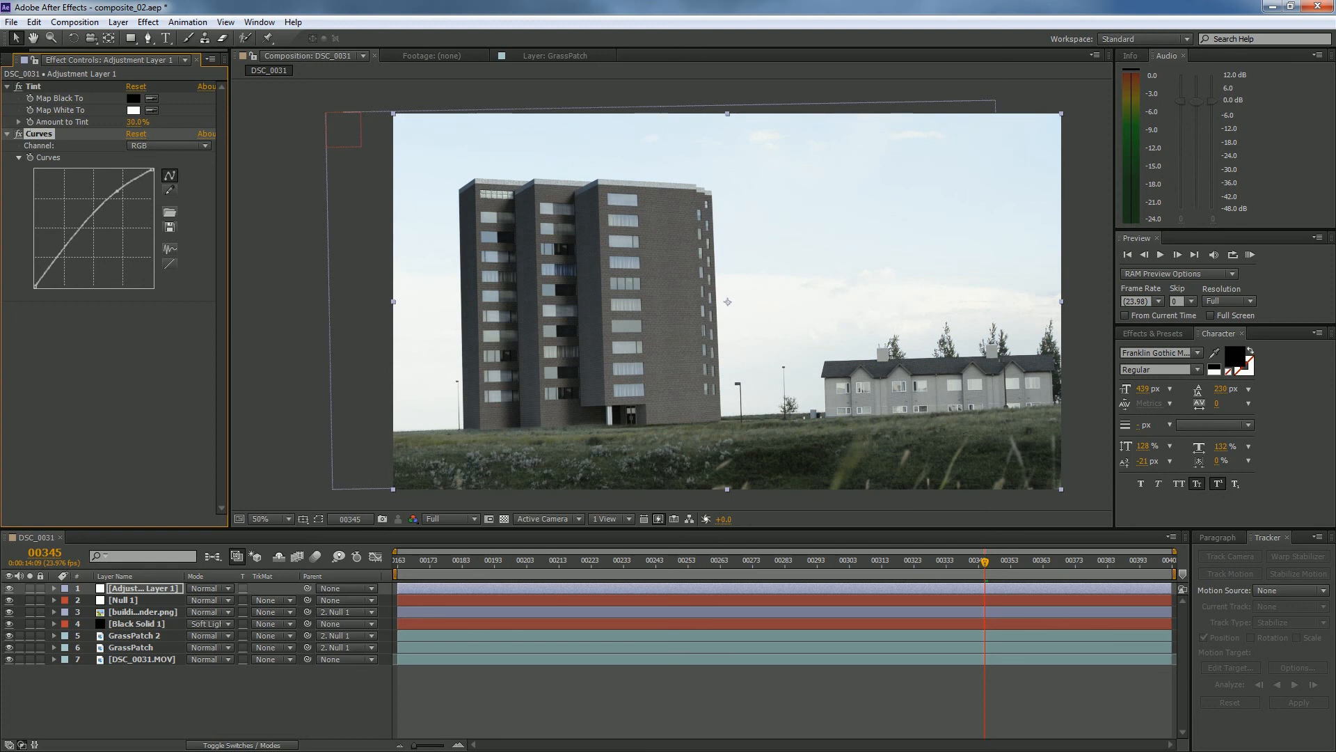
drag(54, 261, 53, 260)
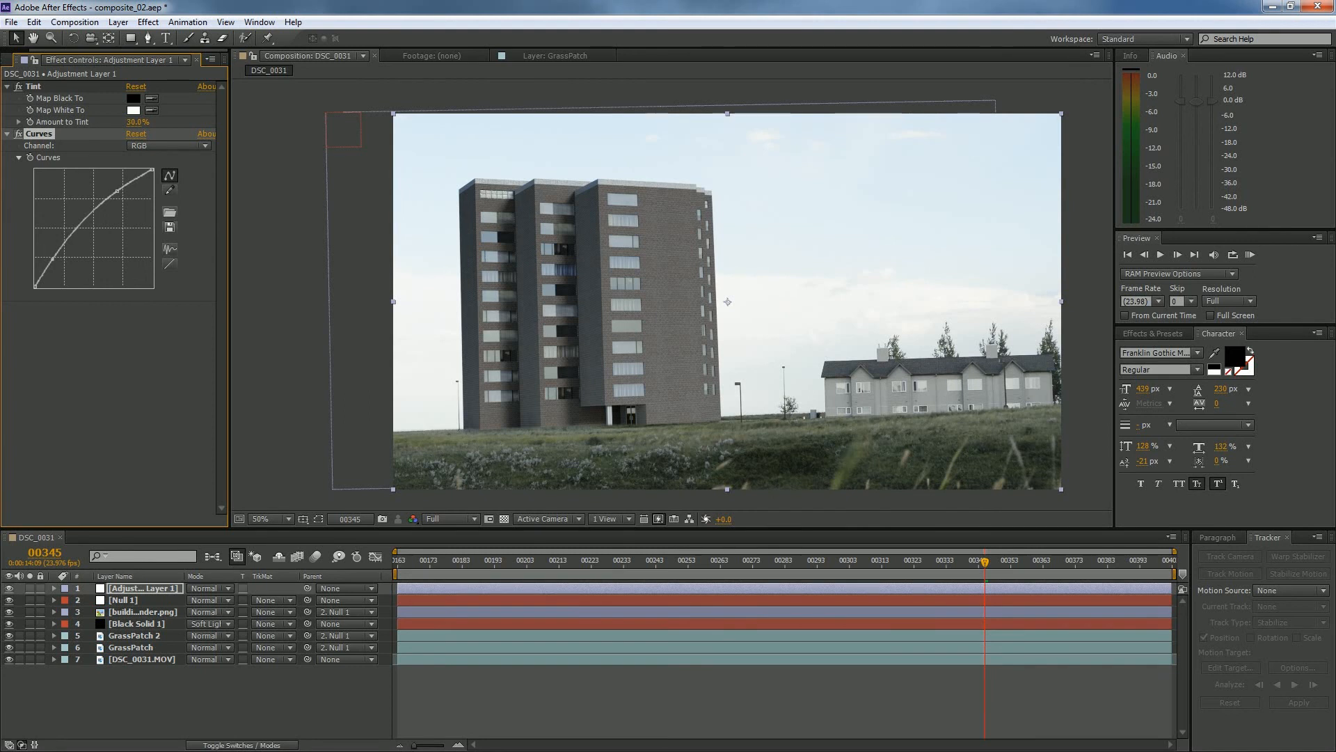
drag(53, 259, 54, 262)
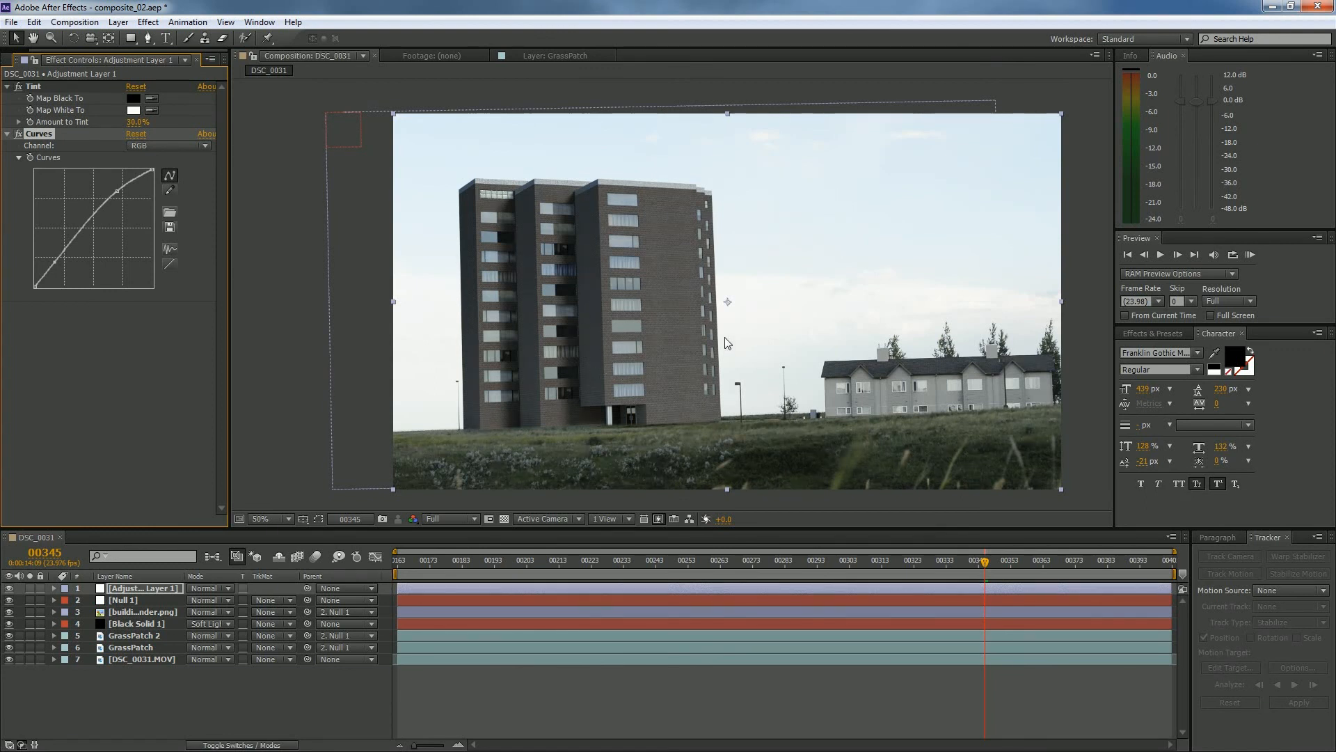
drag(117, 191, 124, 199)
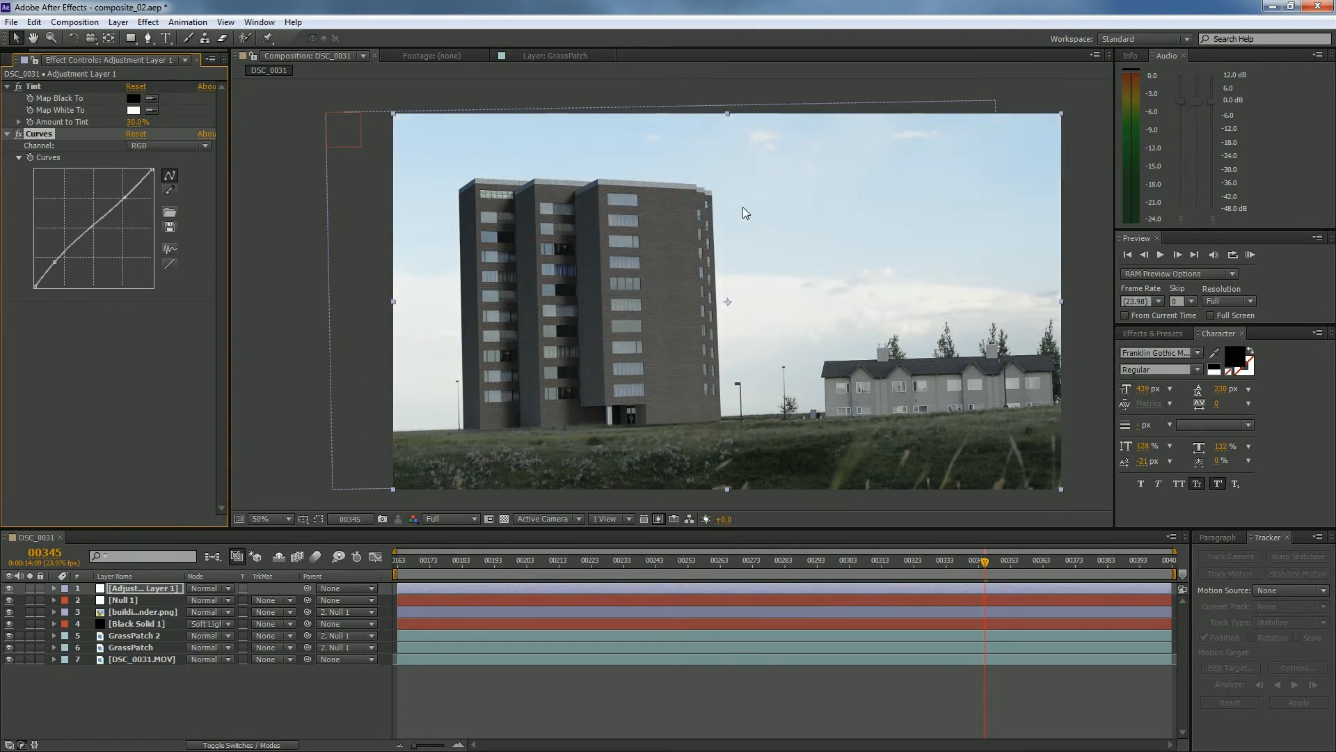
Step: Fine-tune the adjustment layer's Blue, Green and Red curves, raising the green midtones slightly and lowering the red upper midtones
click(151, 145)
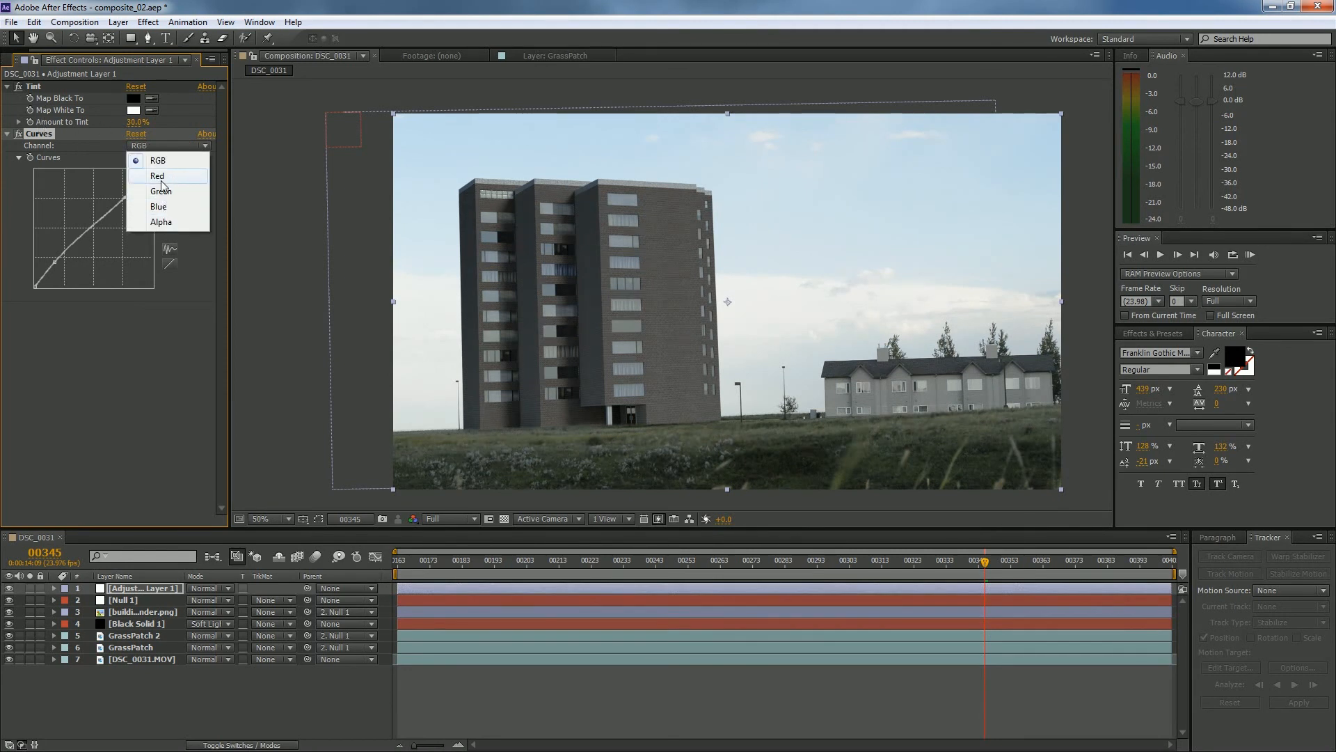
click(159, 206)
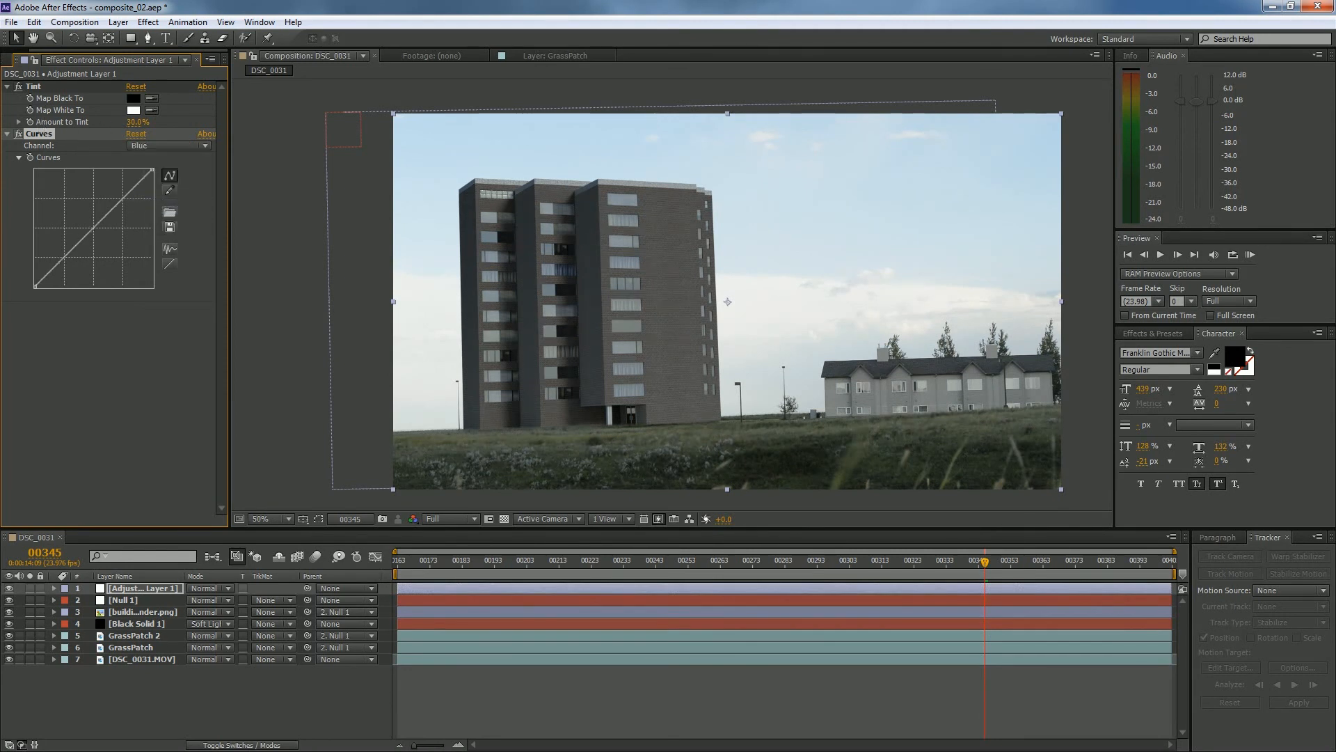
drag(104, 217, 90, 229)
click(129, 146)
click(142, 192)
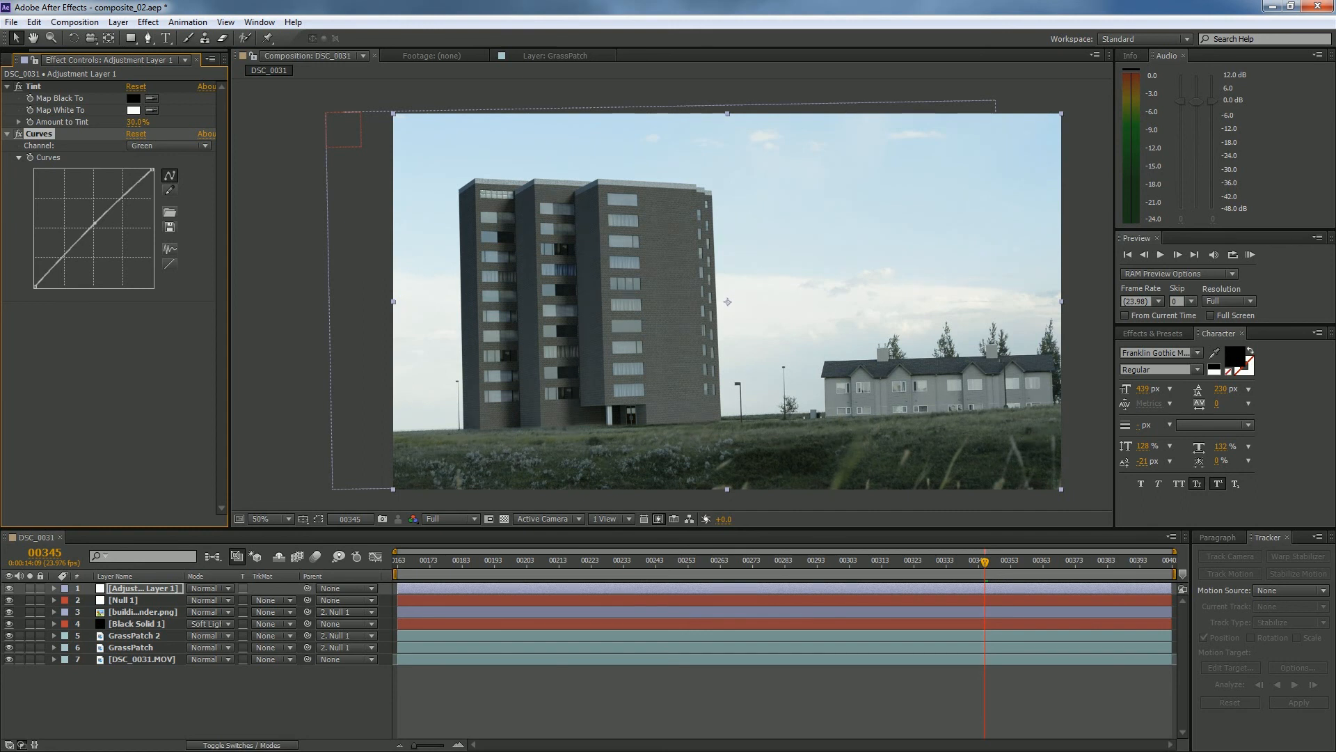
click(153, 146)
click(142, 173)
Step: Return to the adjustment layer's RGB curve and lower its shadow point slightly to darken the shadows
click(160, 146)
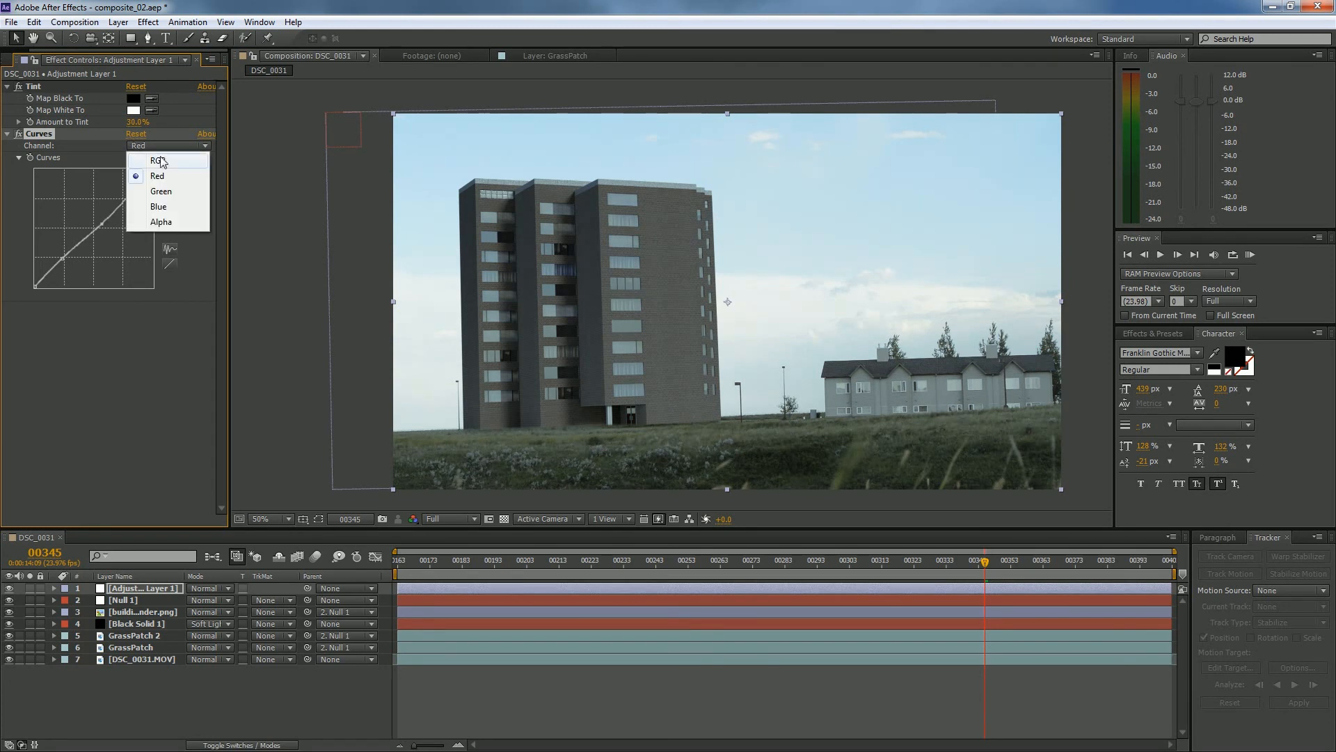
click(160, 160)
drag(54, 262, 53, 266)
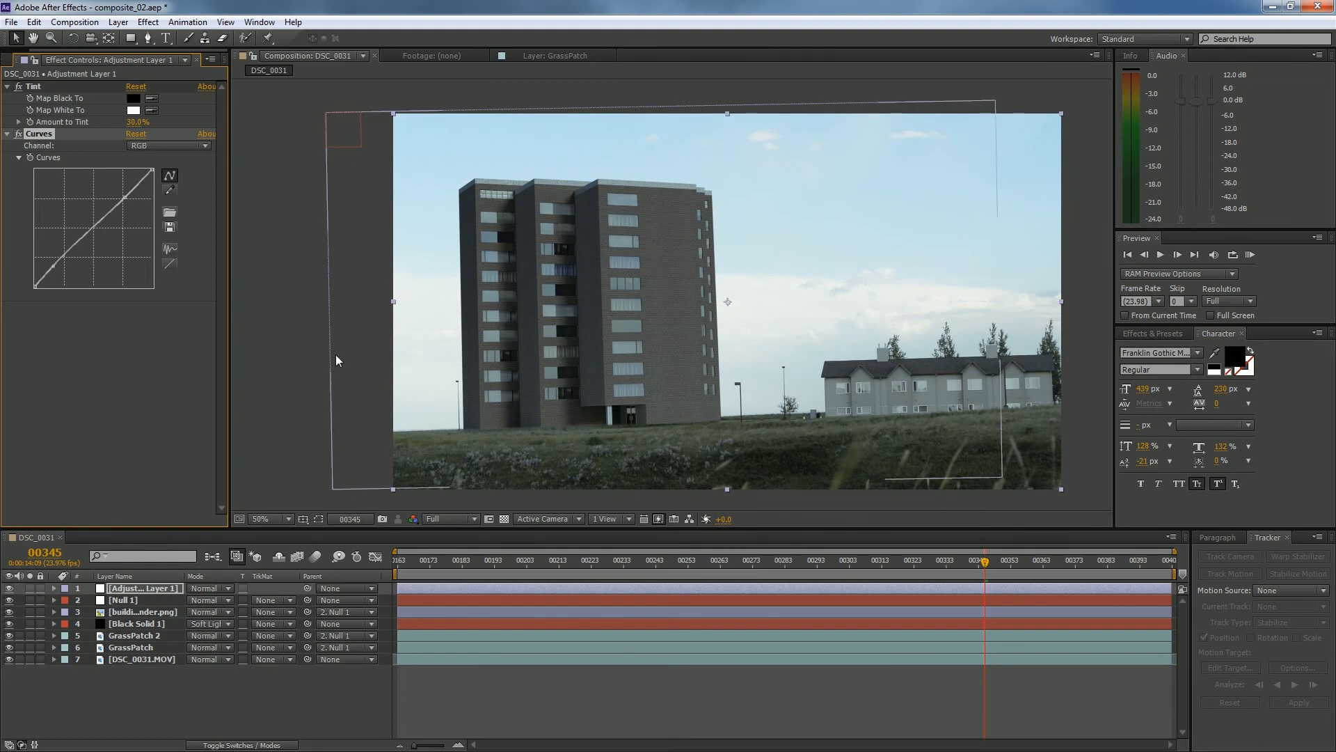
Step: Preview the graded composite from frame 163, and parent the Black Solid 1 shadow layer to Null 1 at frame 345
drag(985, 561, 394, 544)
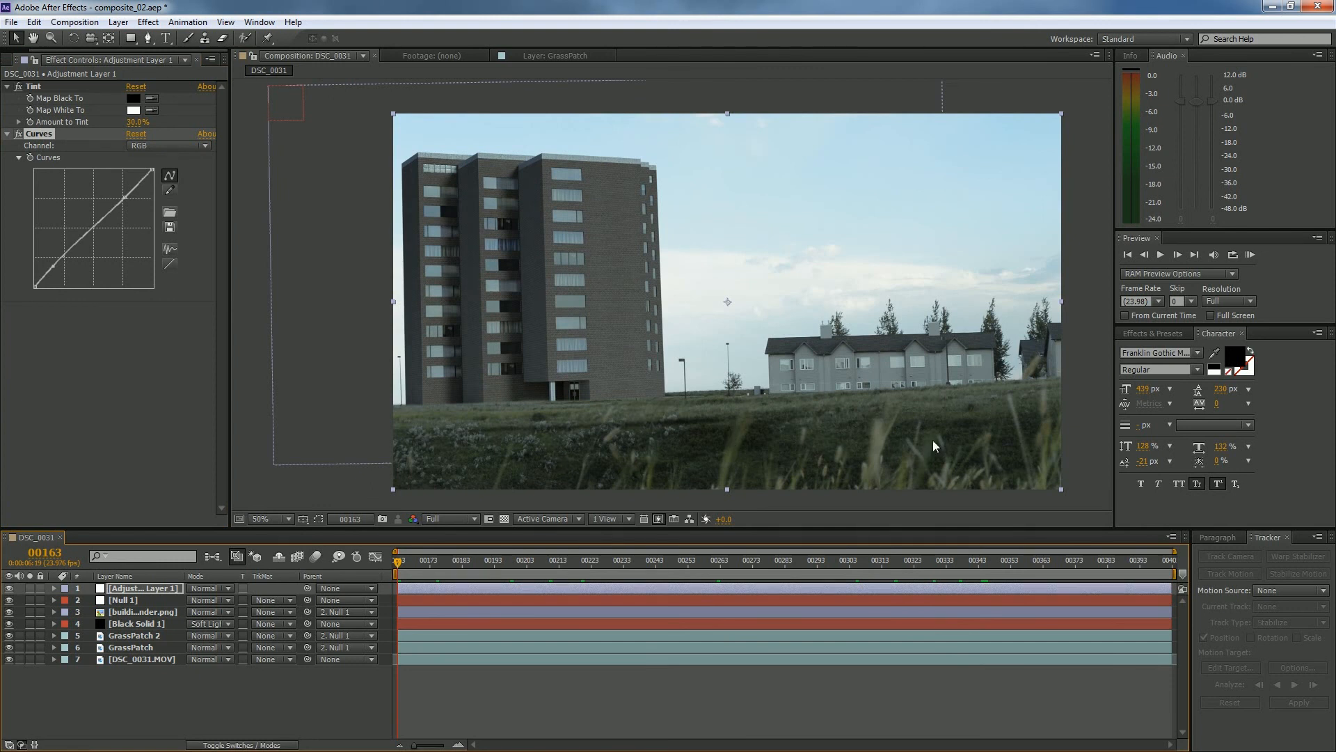
key(space)
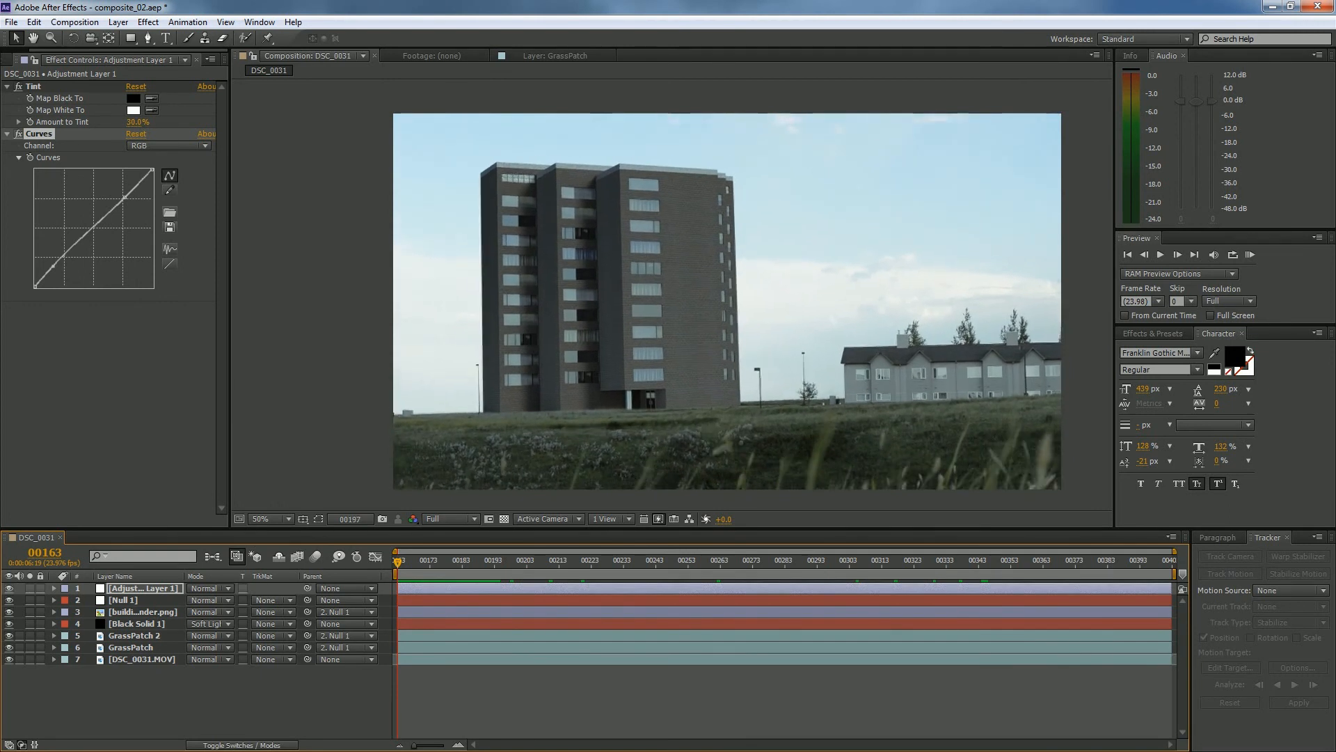
key(space)
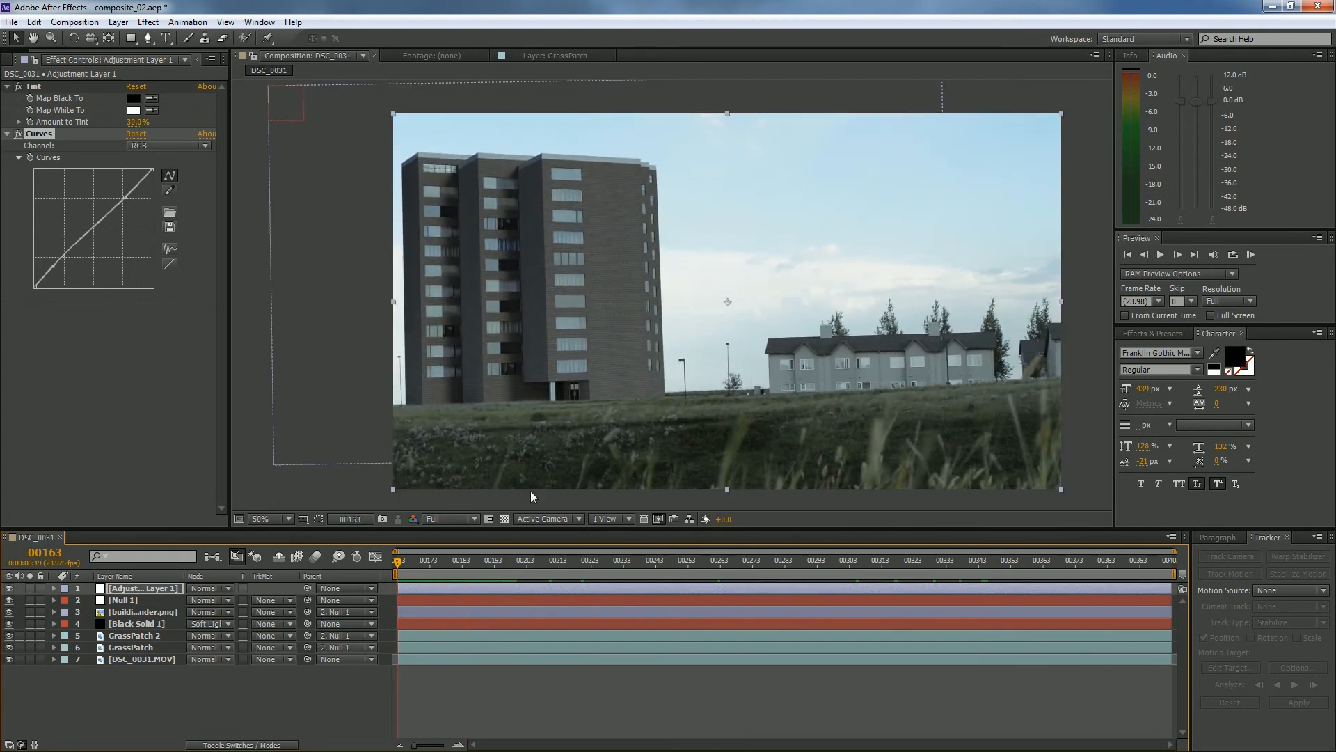
drag(575, 563, 985, 645)
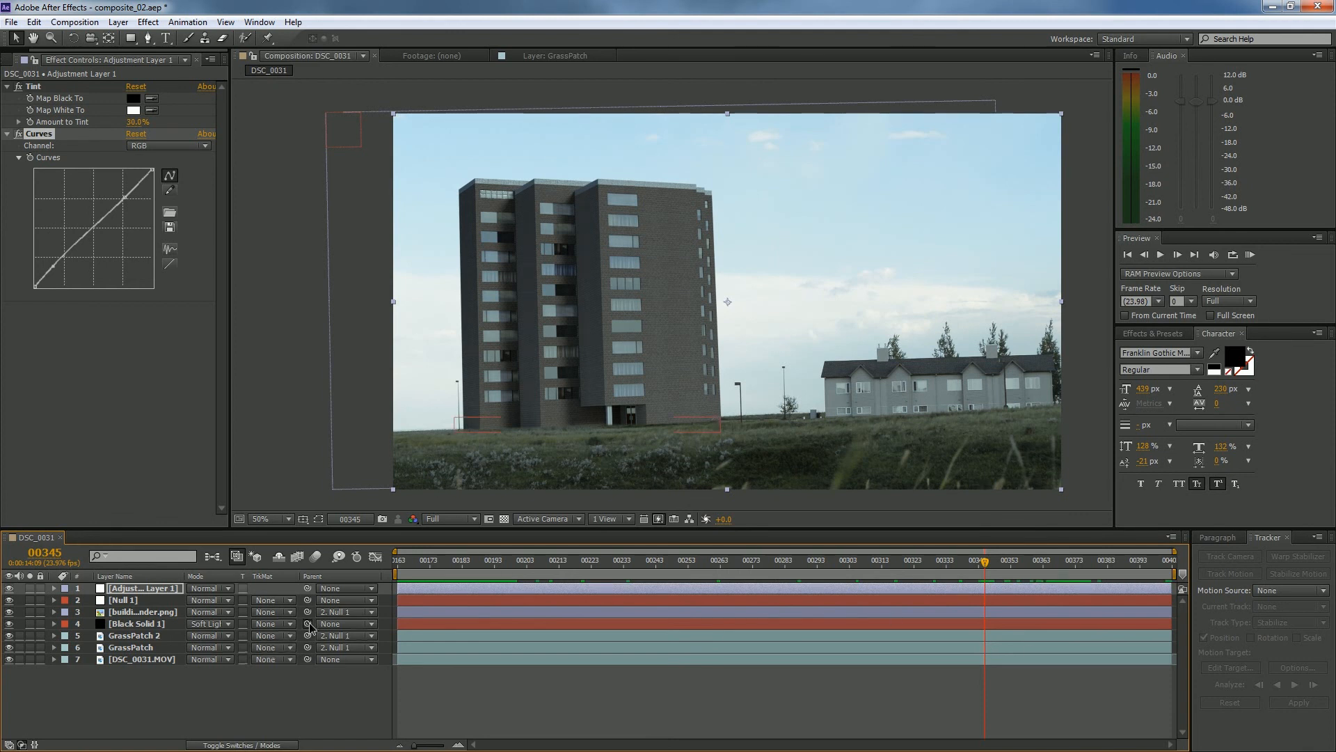
Step: RAM-preview the whole composite from frame 163 and move the playhead to frame 293
click(754, 561)
drag(752, 561, 395, 561)
key(KP_0)
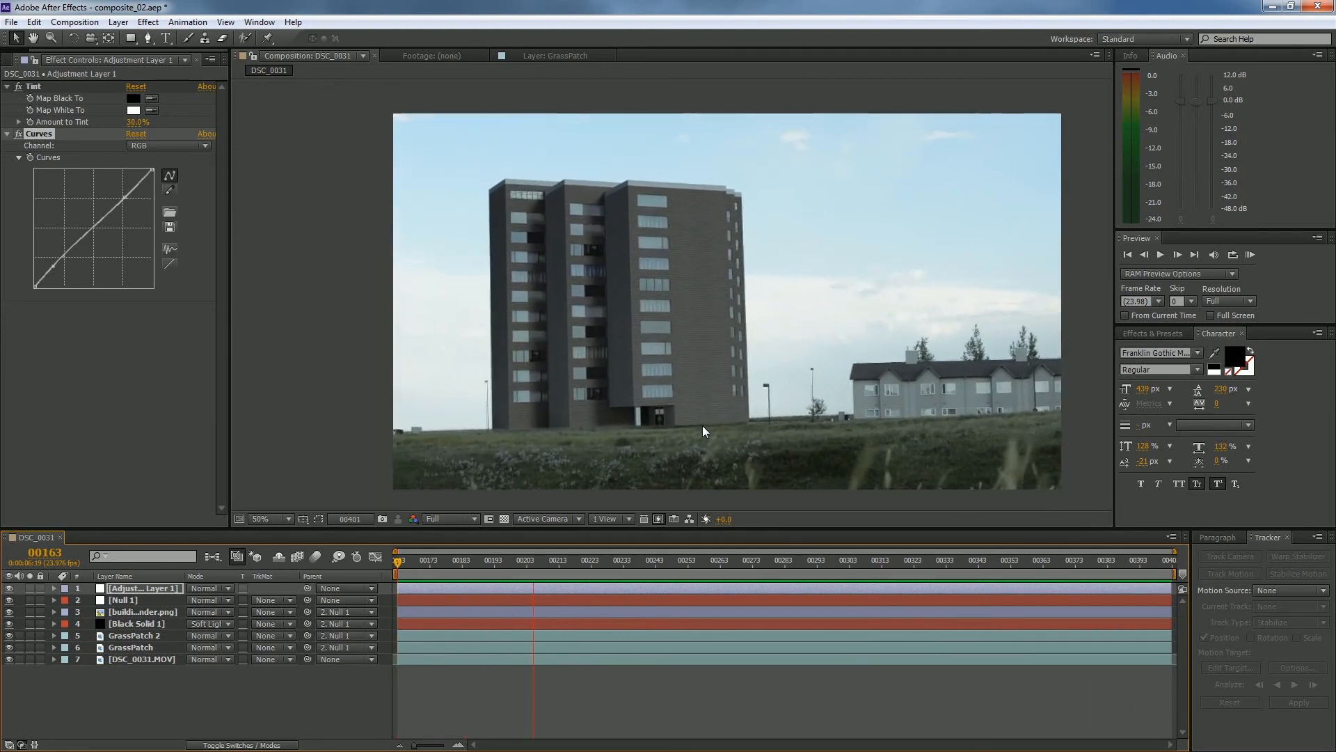
key(space)
drag(541, 569, 818, 595)
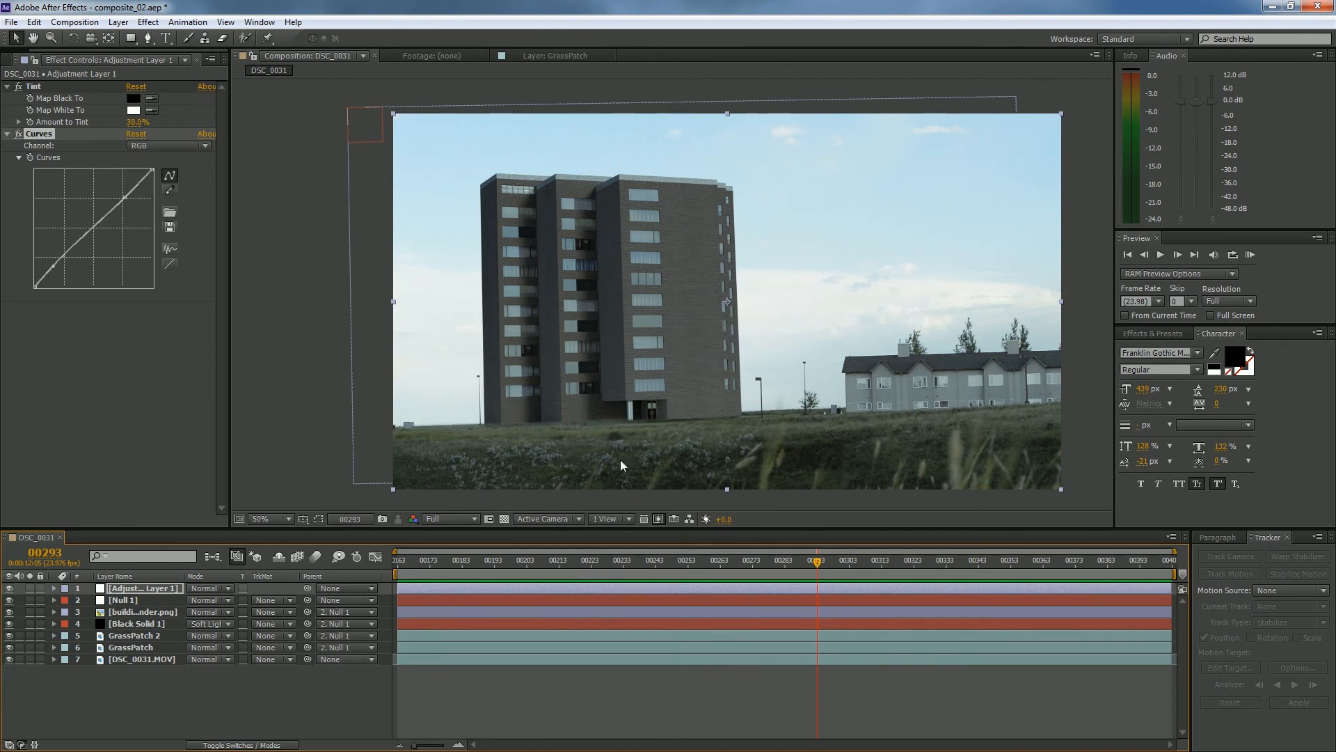
Step: Examine the building's edges, brickwork and base up close and in the full frame, and scrub to frame 361
scroll(725, 402, up, 4)
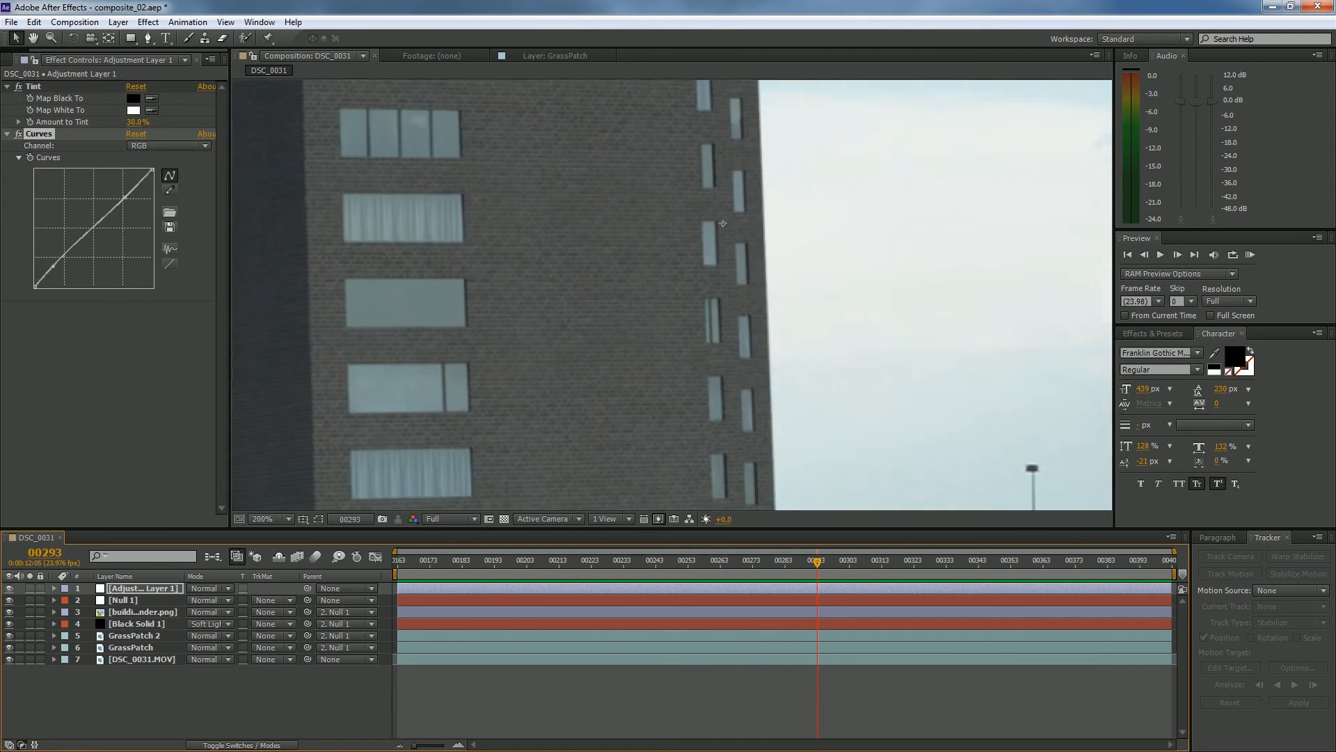
drag(687, 465, 651, 460)
scroll(645, 416, down, 6)
scroll(733, 393, up, 4)
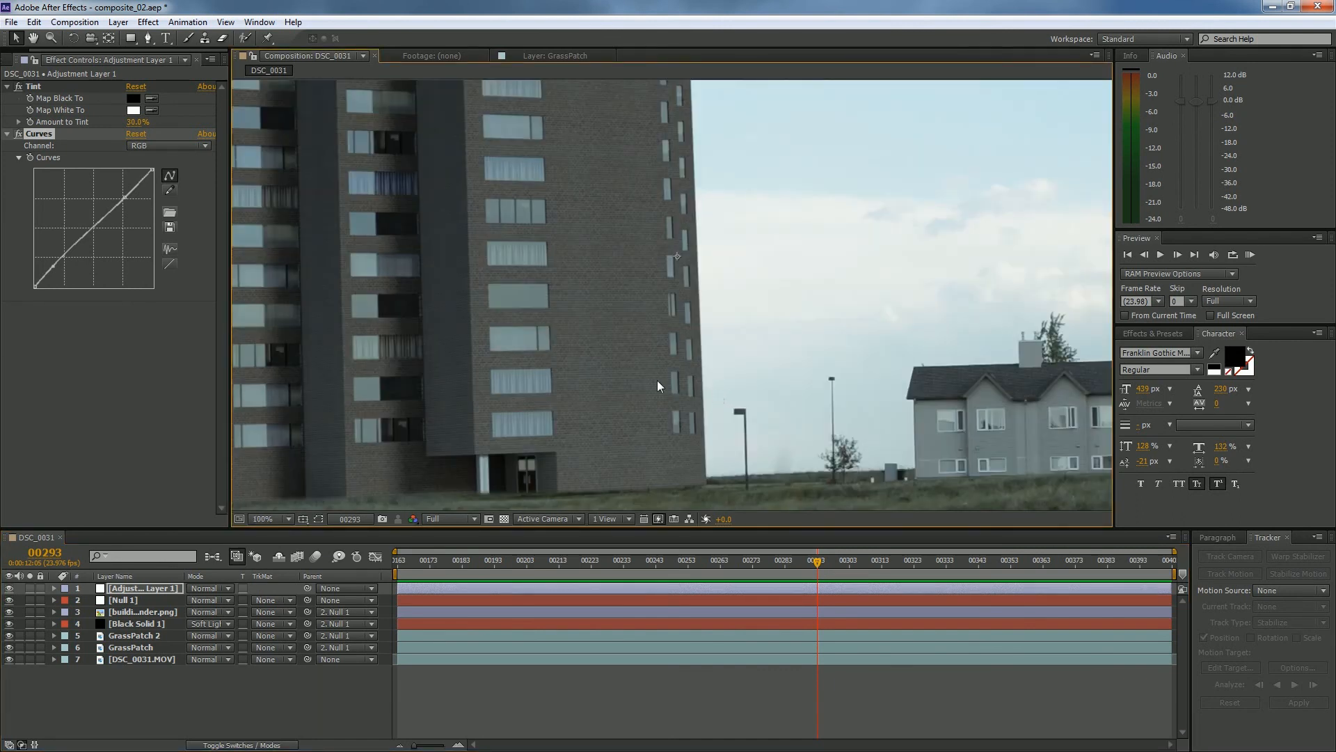
scroll(733, 394, down, 2)
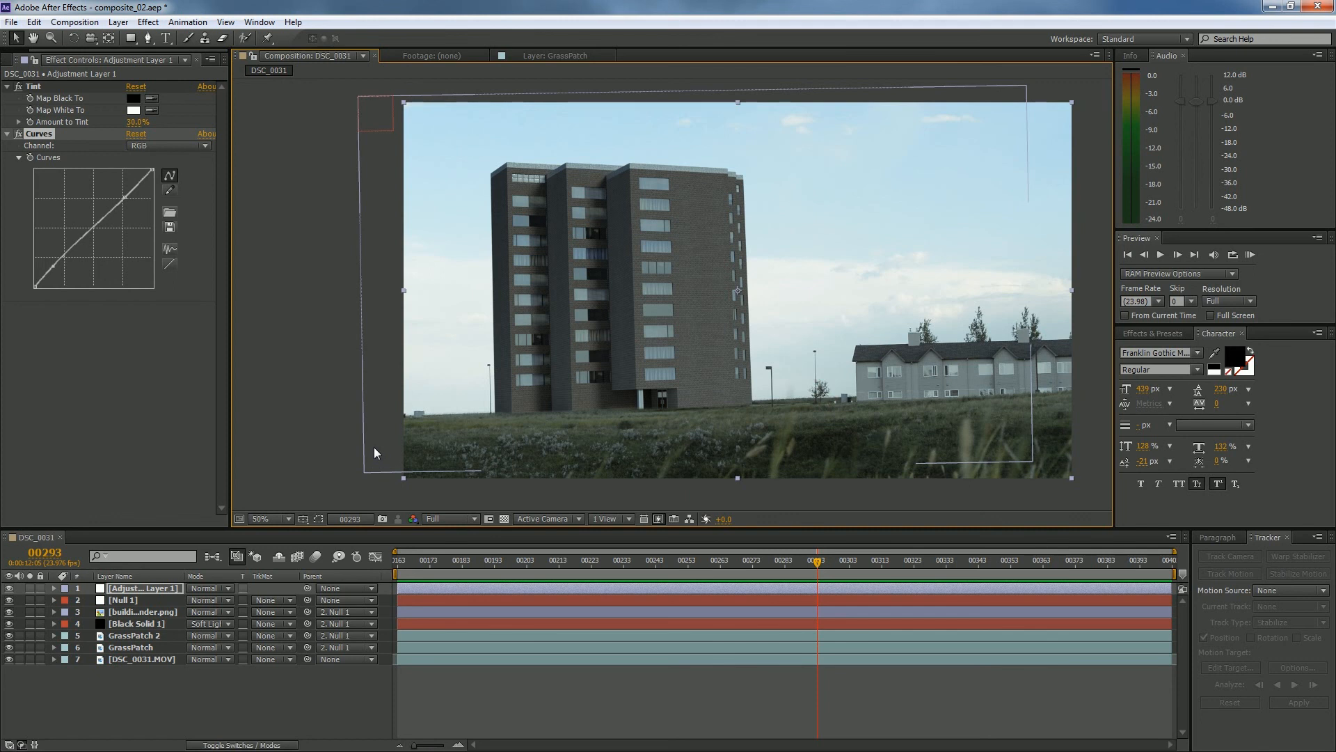
scroll(650, 427, up, 2)
drag(651, 426, 687, 407)
scroll(747, 411, down, 2)
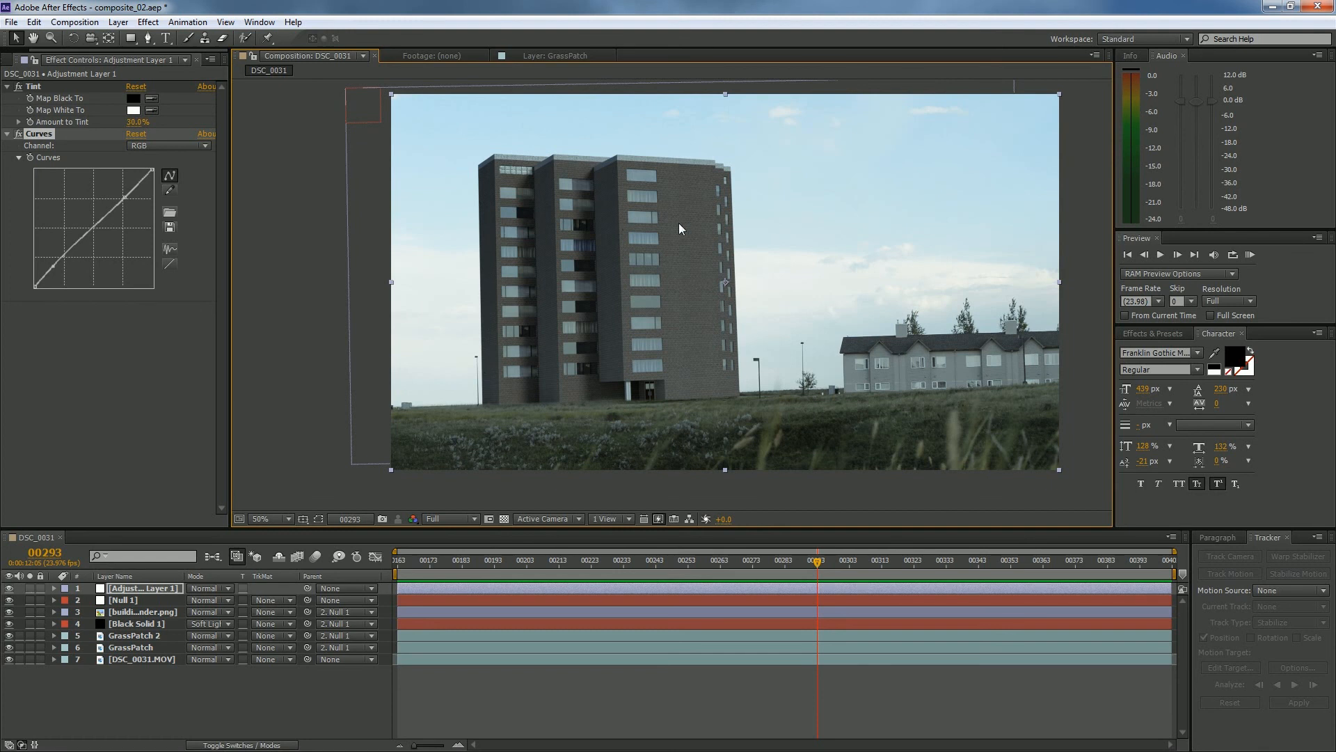
key(space)
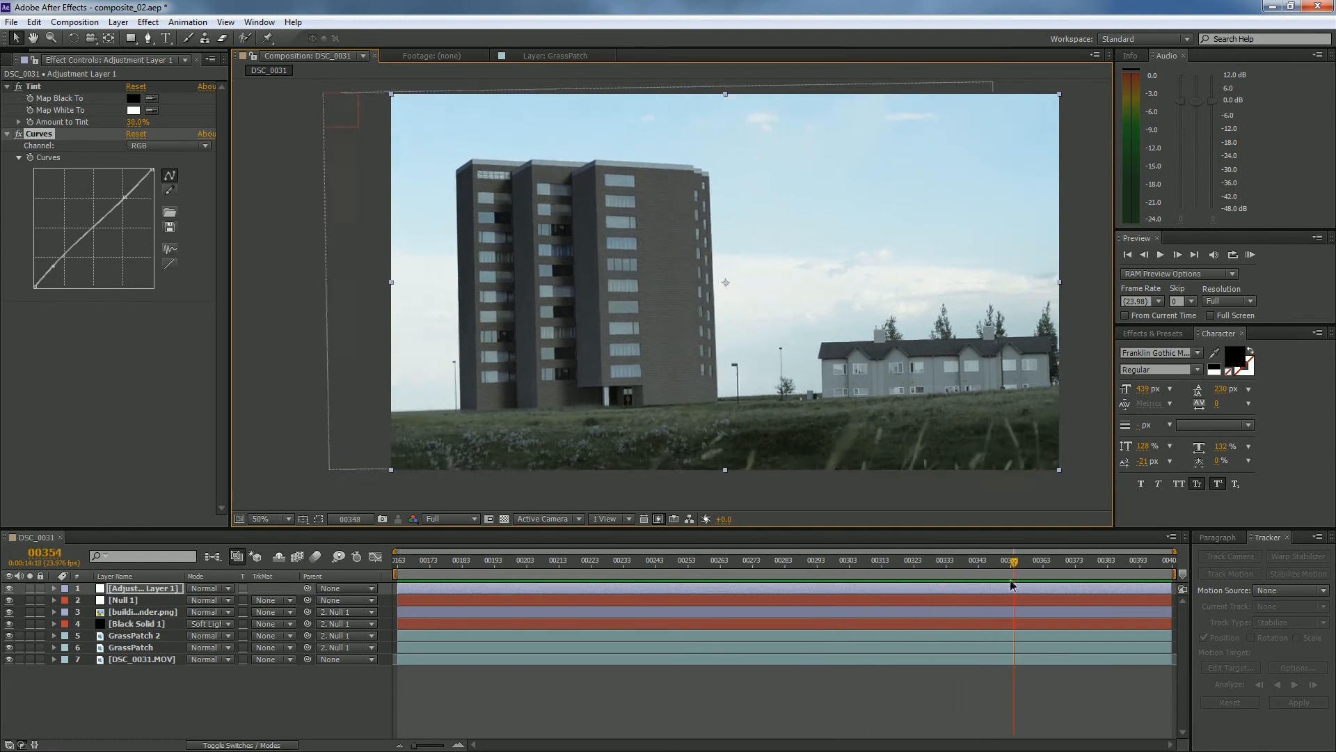
drag(1170, 562, 1036, 591)
Step: Create a new full-frame black solid as the topmost layer of the composition
click(261, 685)
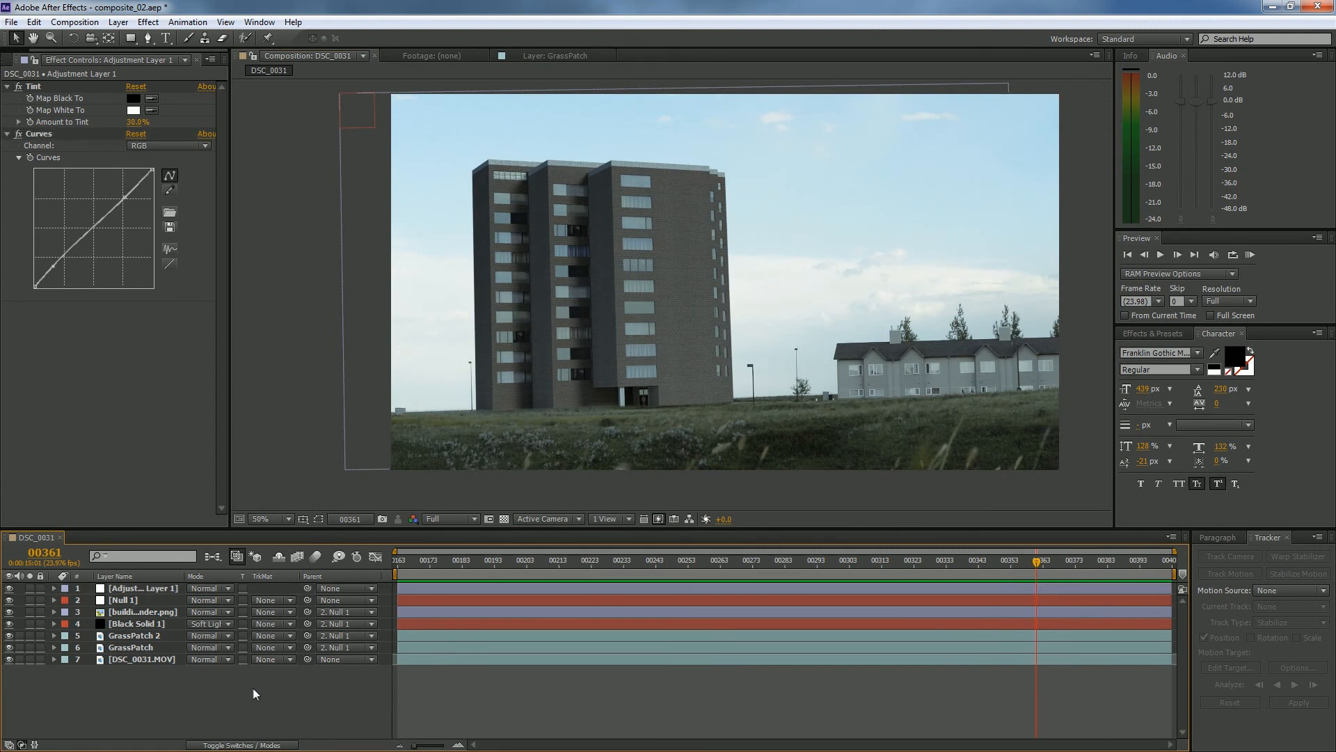
right_click(209, 704)
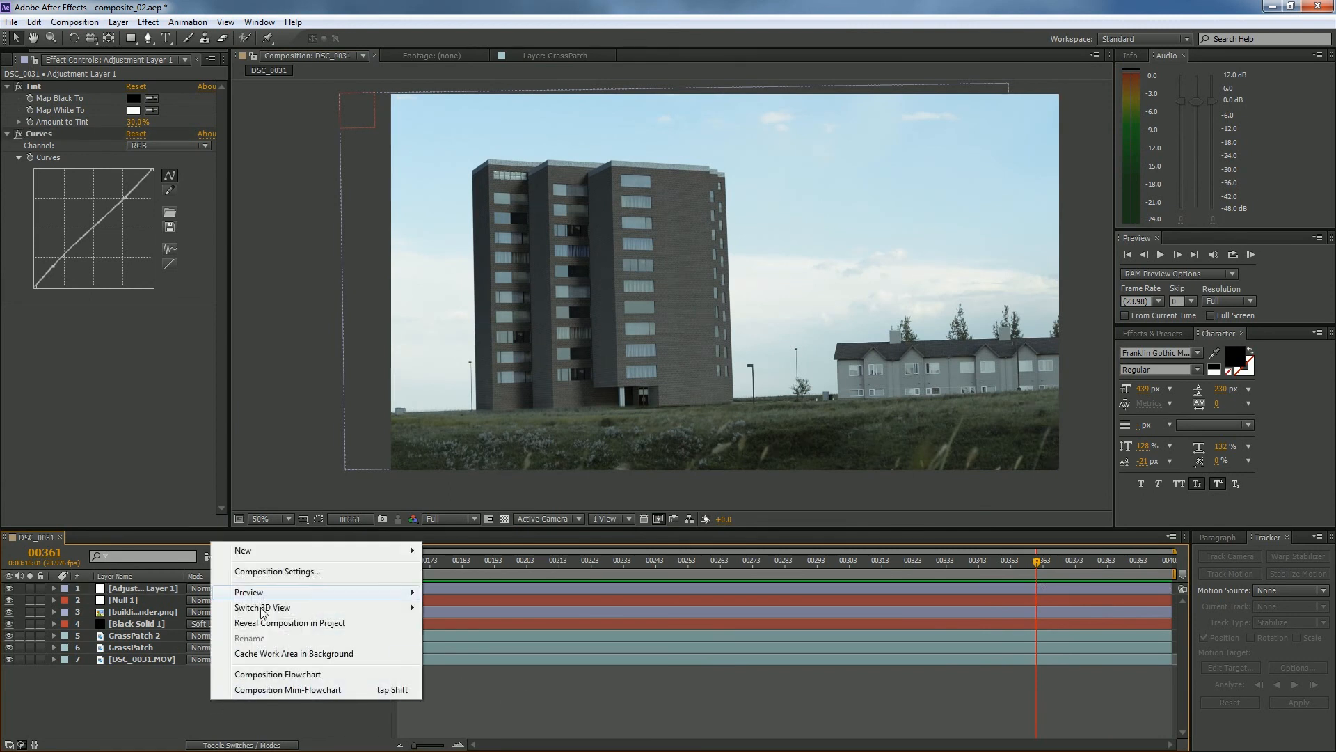
mouse_move(269, 554)
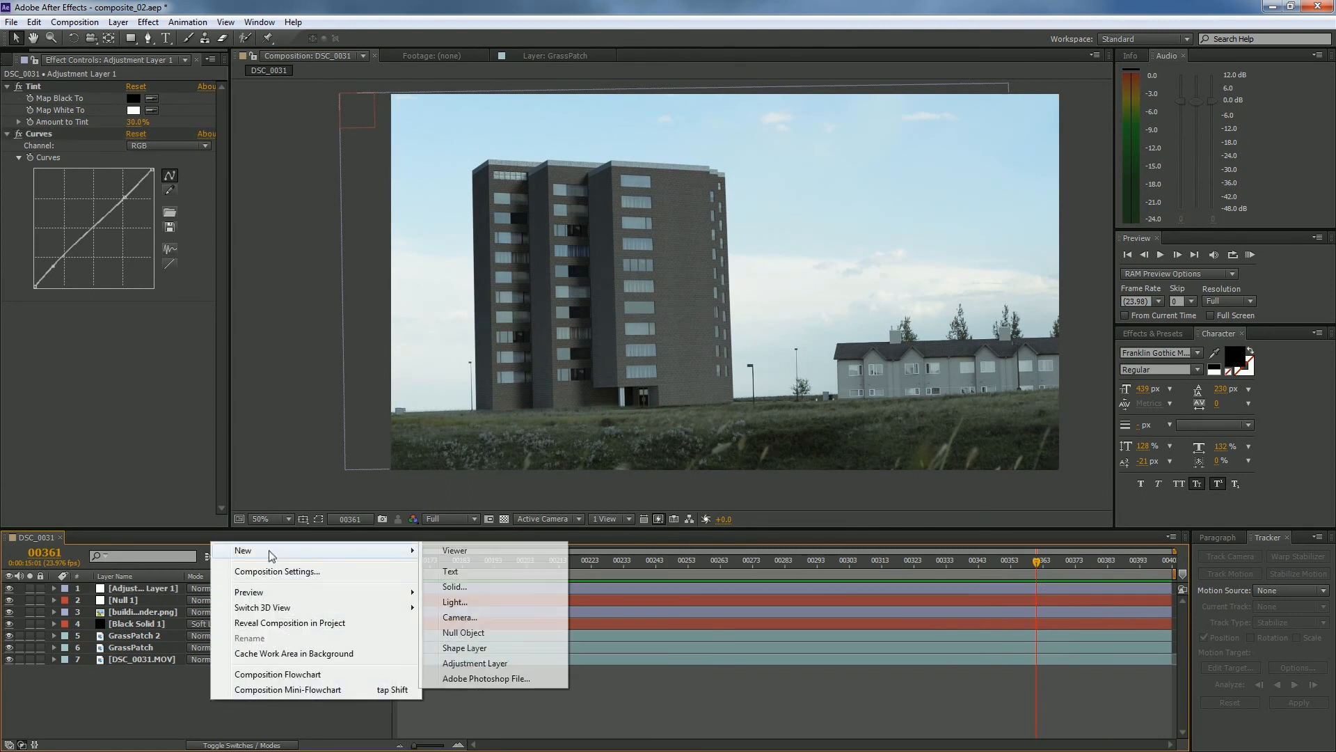
click(455, 586)
click(701, 540)
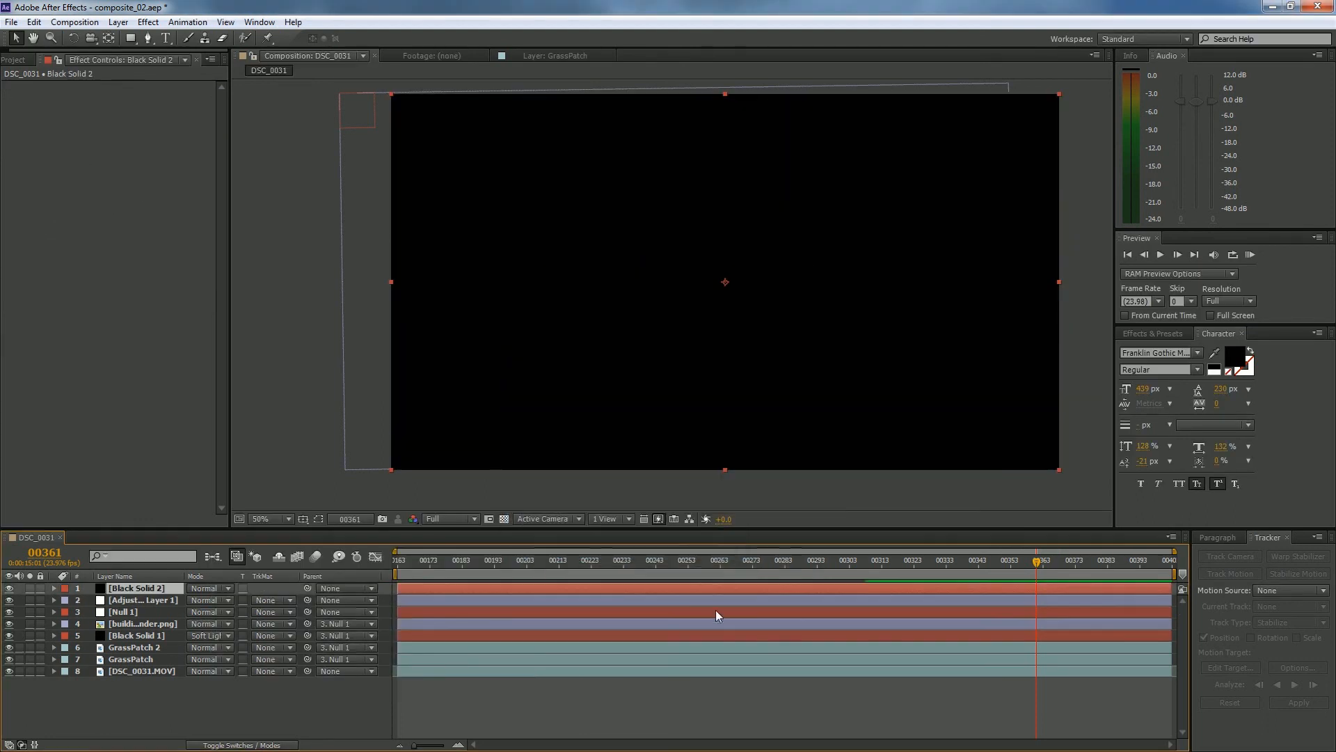
Step: Add an elliptical mask filling the whole frame to the Black Solid 2 layer
click(131, 39)
click(132, 40)
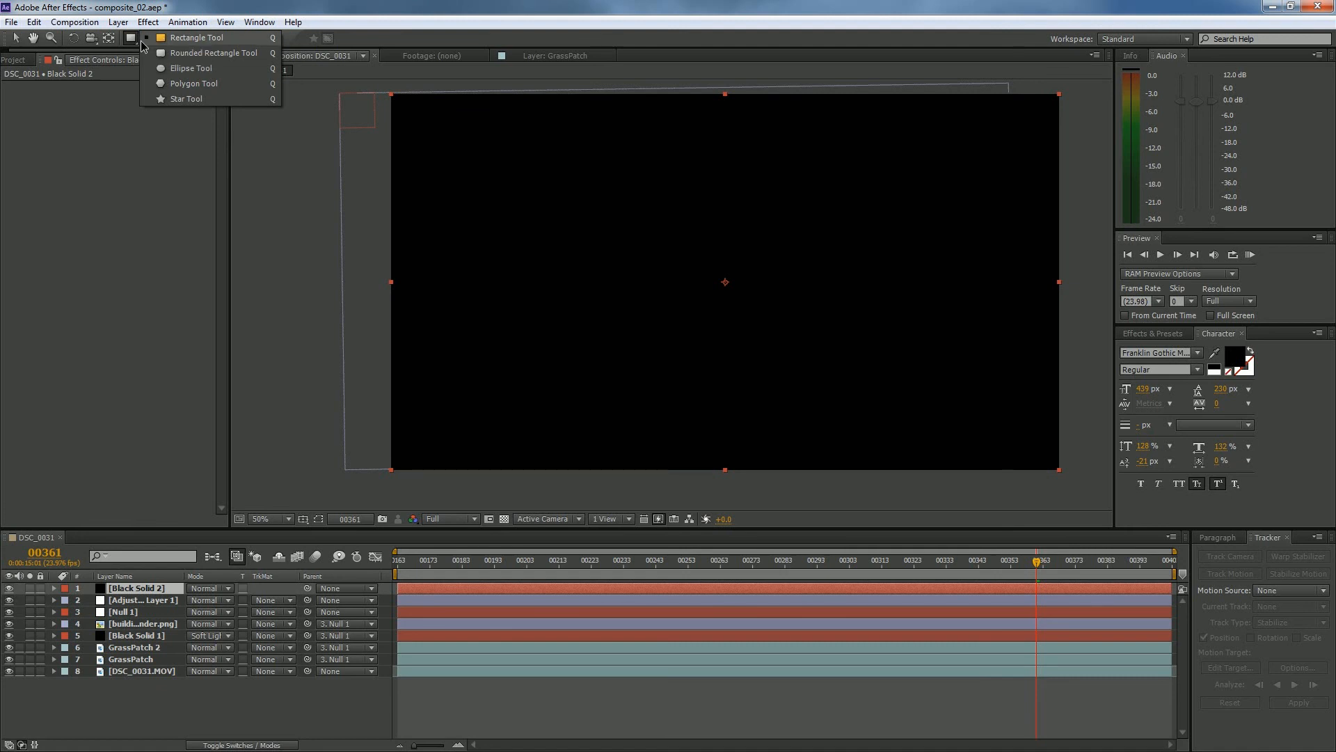
click(191, 69)
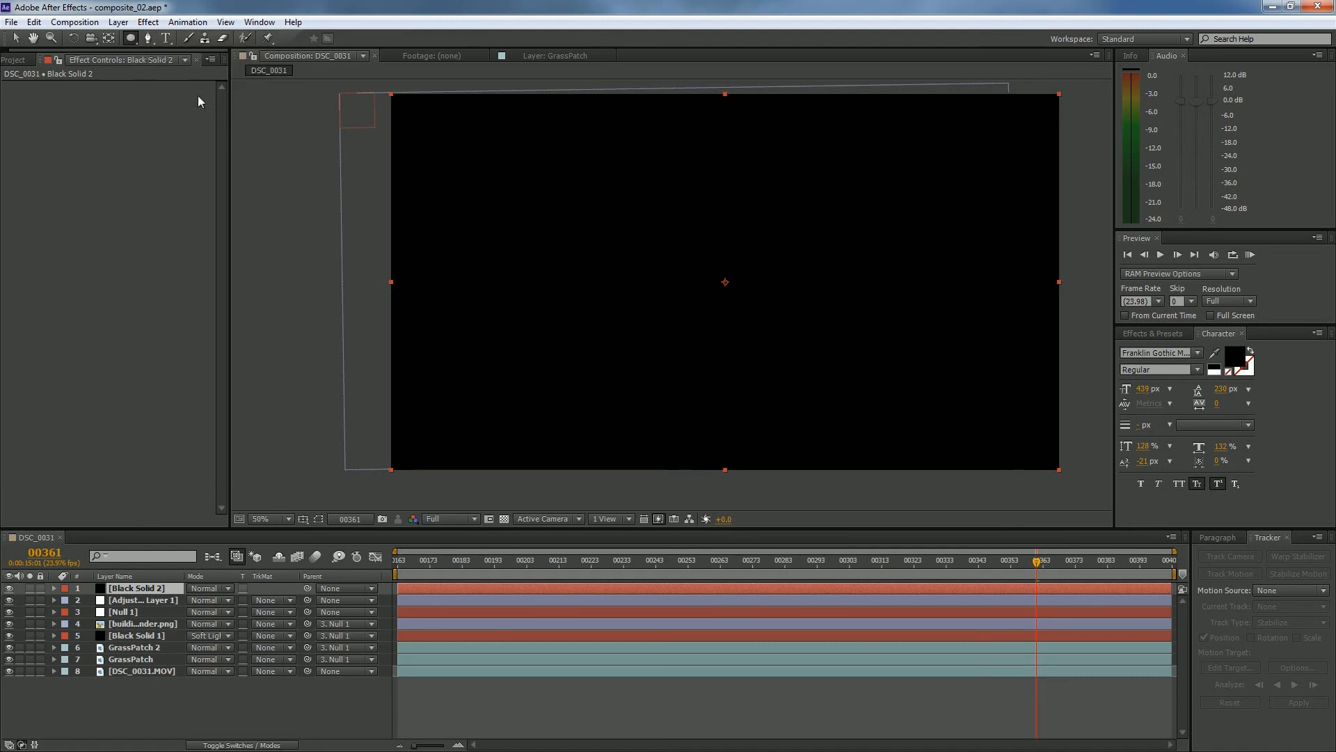
double_click(131, 40)
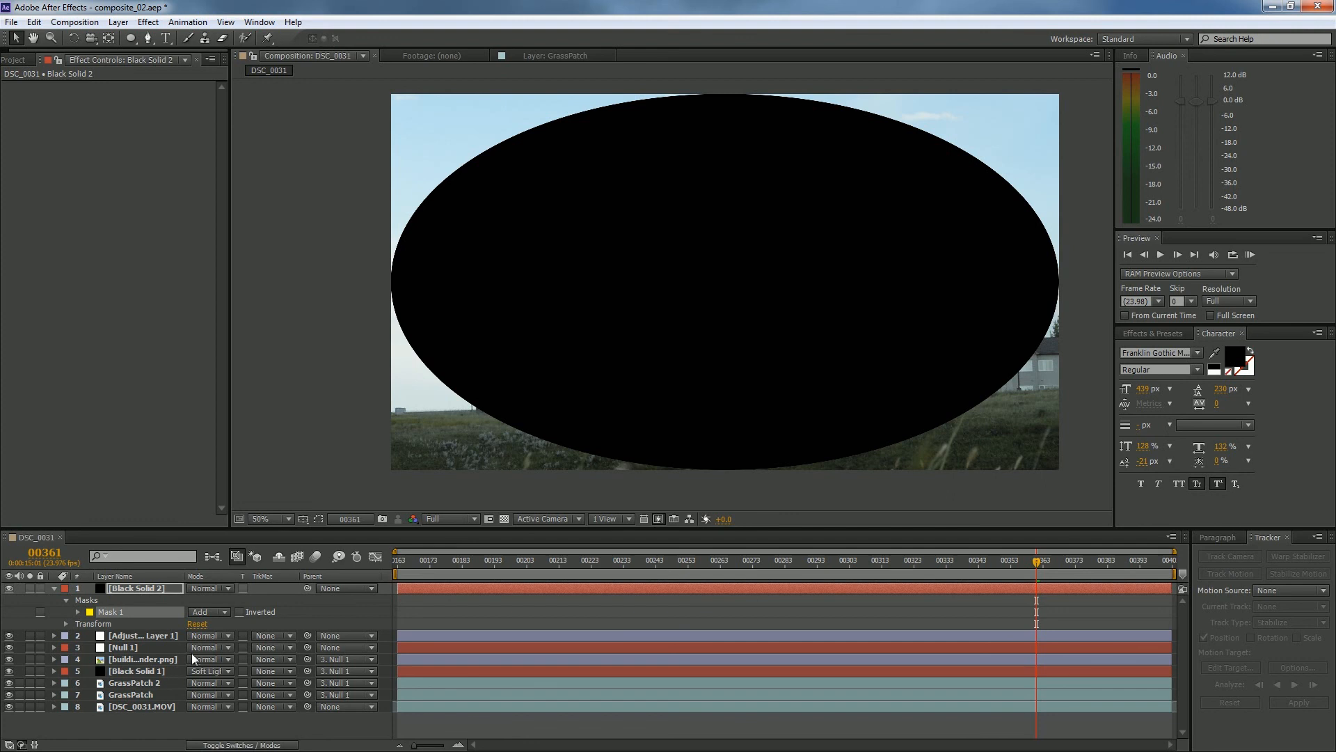
Step: Set the ellipse mask on Black Solid 2 to Subtract with a feather of 301 pixels
key(f)
drag(207, 611, 341, 612)
click(229, 599)
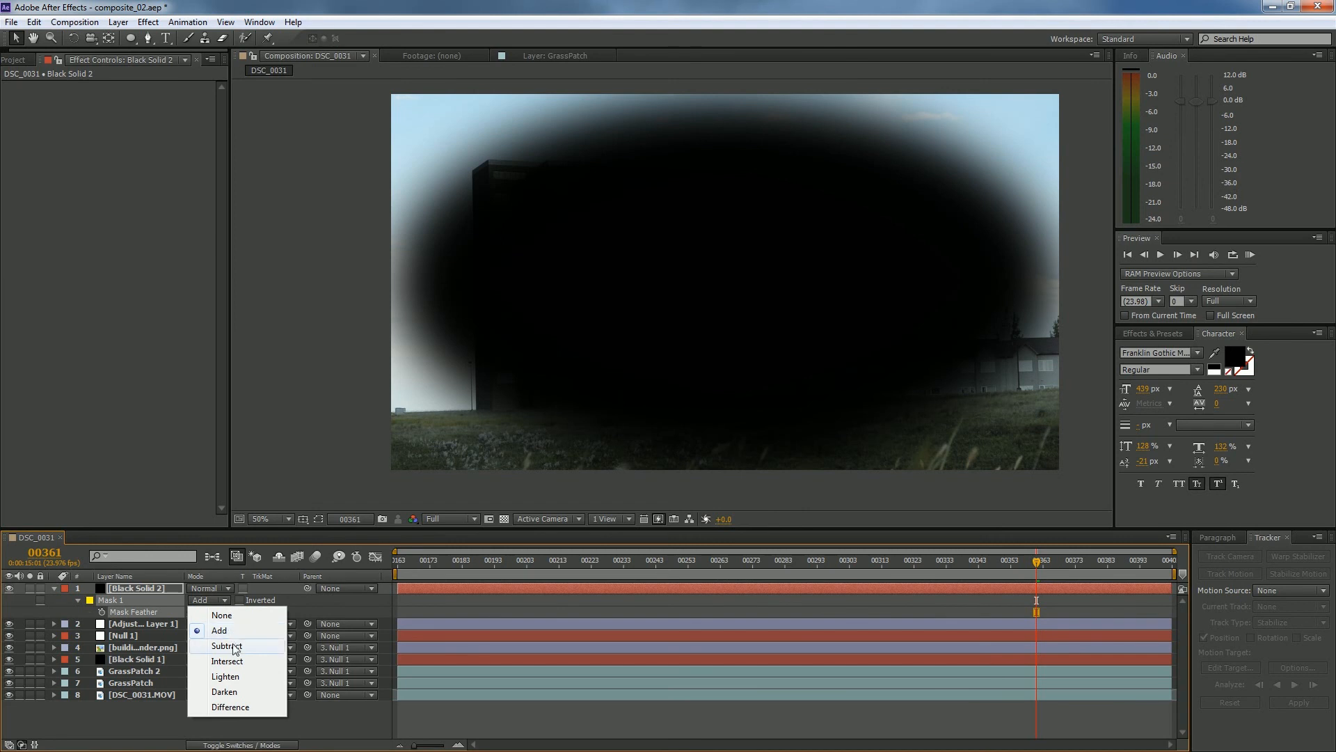
click(228, 645)
drag(220, 607, 306, 623)
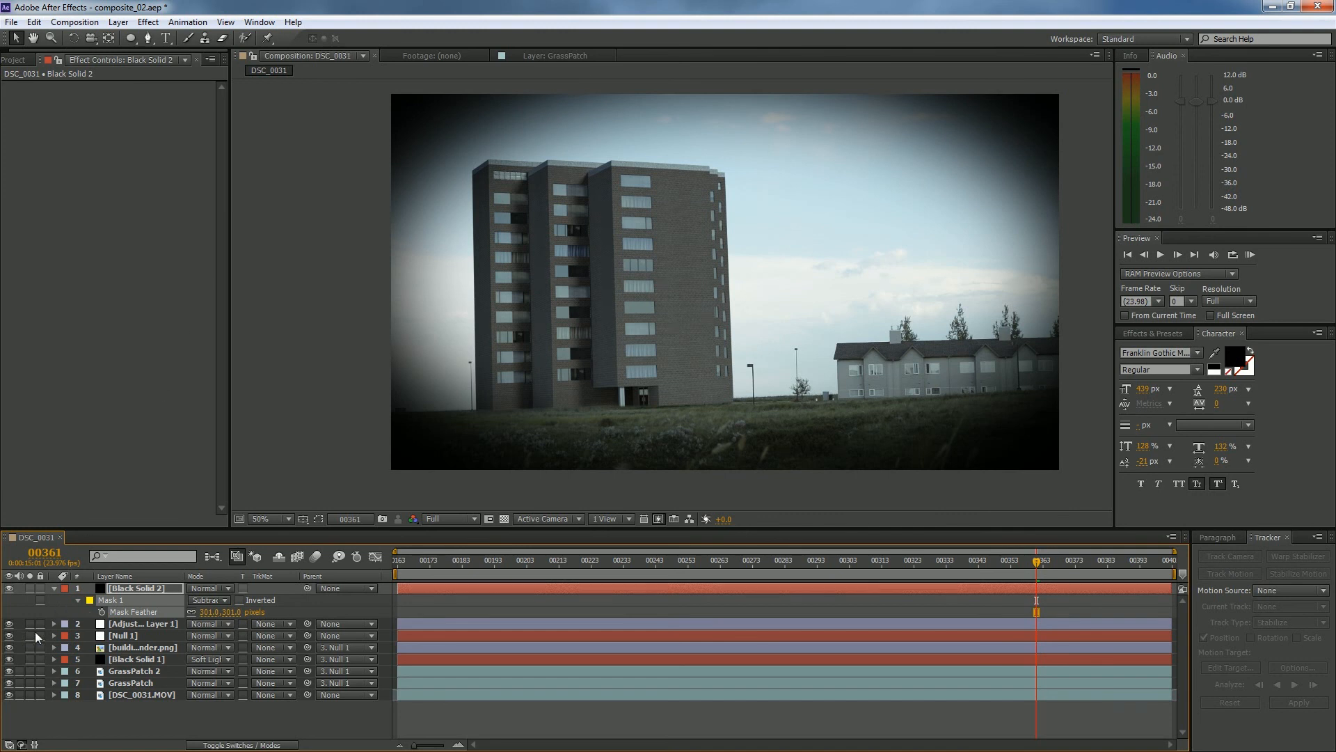
Step: Set Black Solid 2's blending mode to Soft Light and, at frame 280, lower its opacity to 55%
click(229, 588)
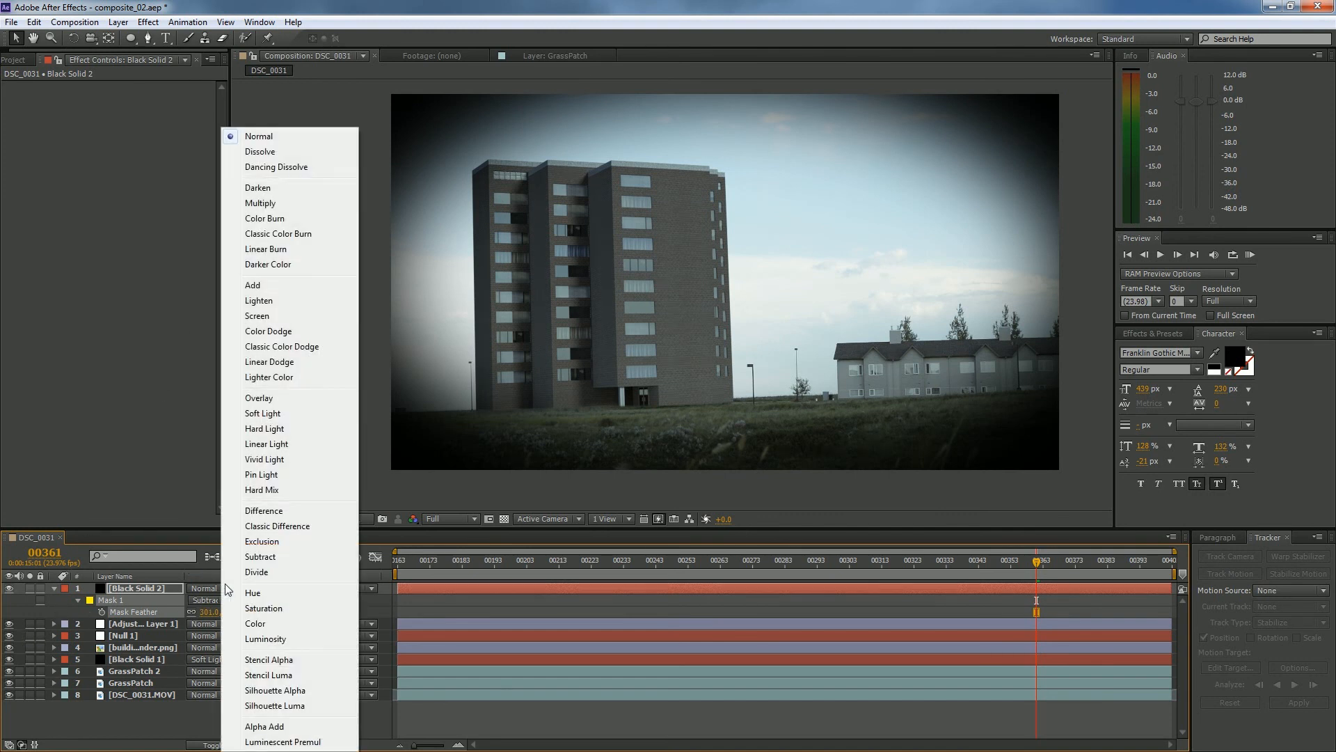
click(274, 413)
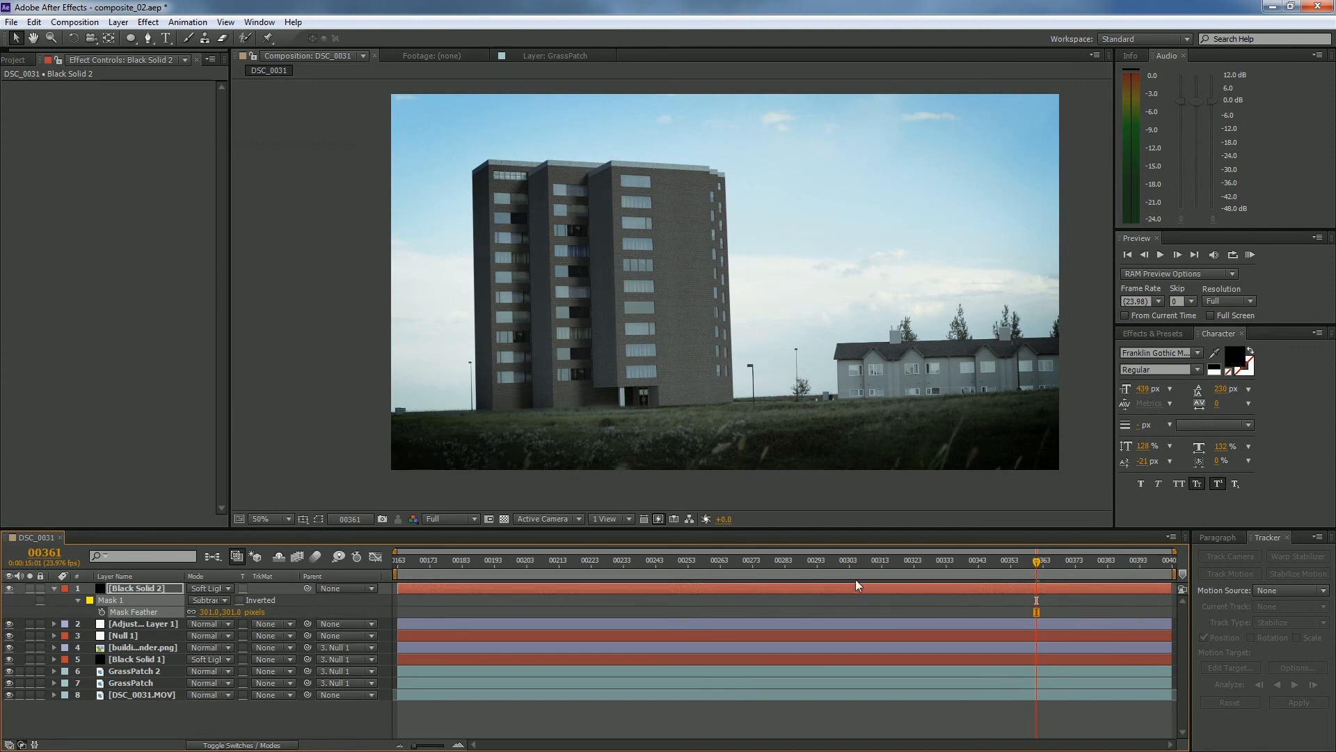
drag(842, 577, 775, 578)
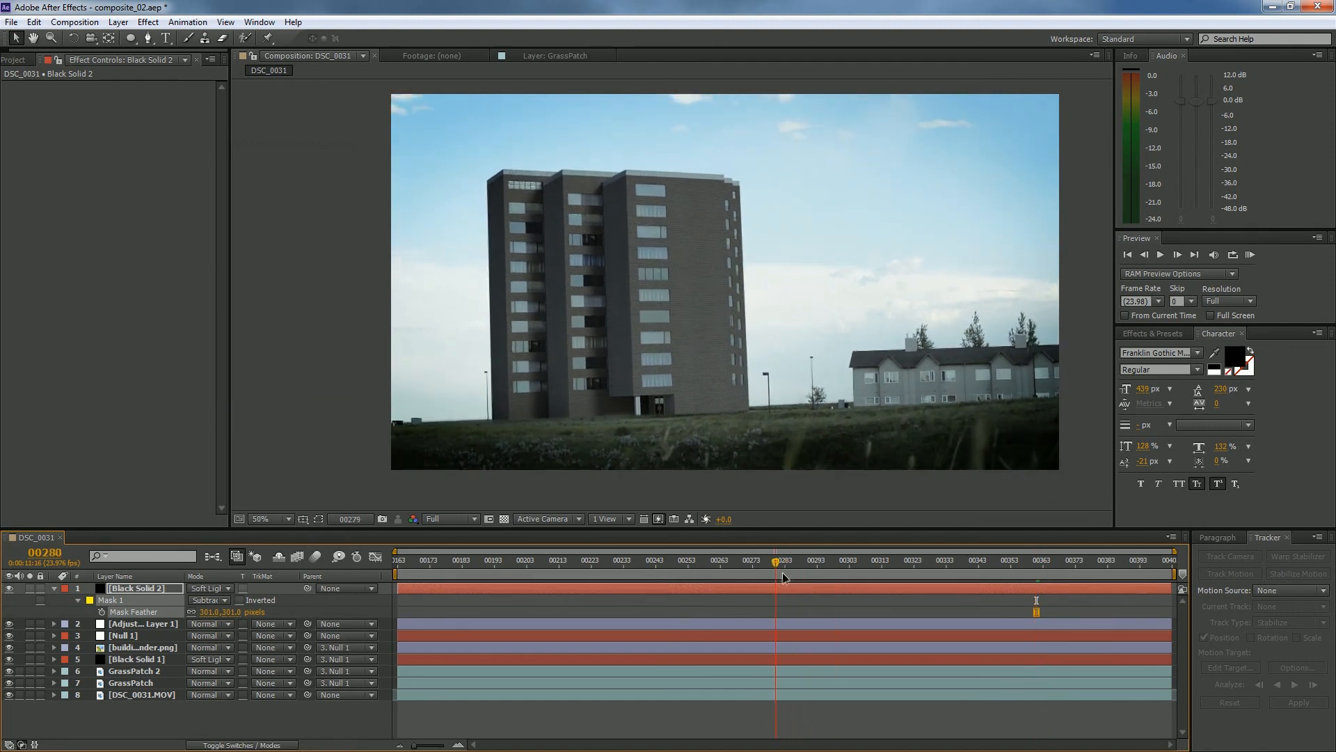
key(t)
drag(195, 600, 179, 600)
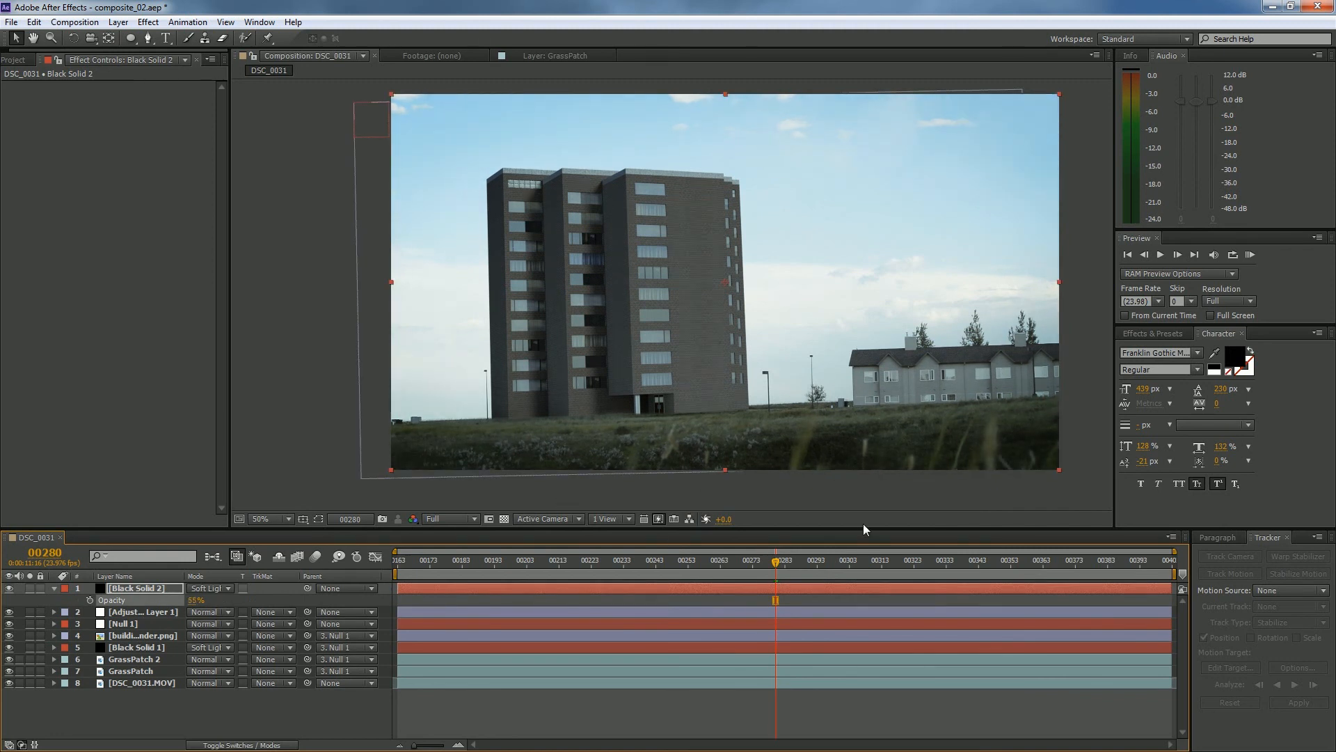
Step: Scrub through the shot between frames 163 and 402 to review the vignette, stop at frame 207, and save the project
drag(780, 565, 954, 584)
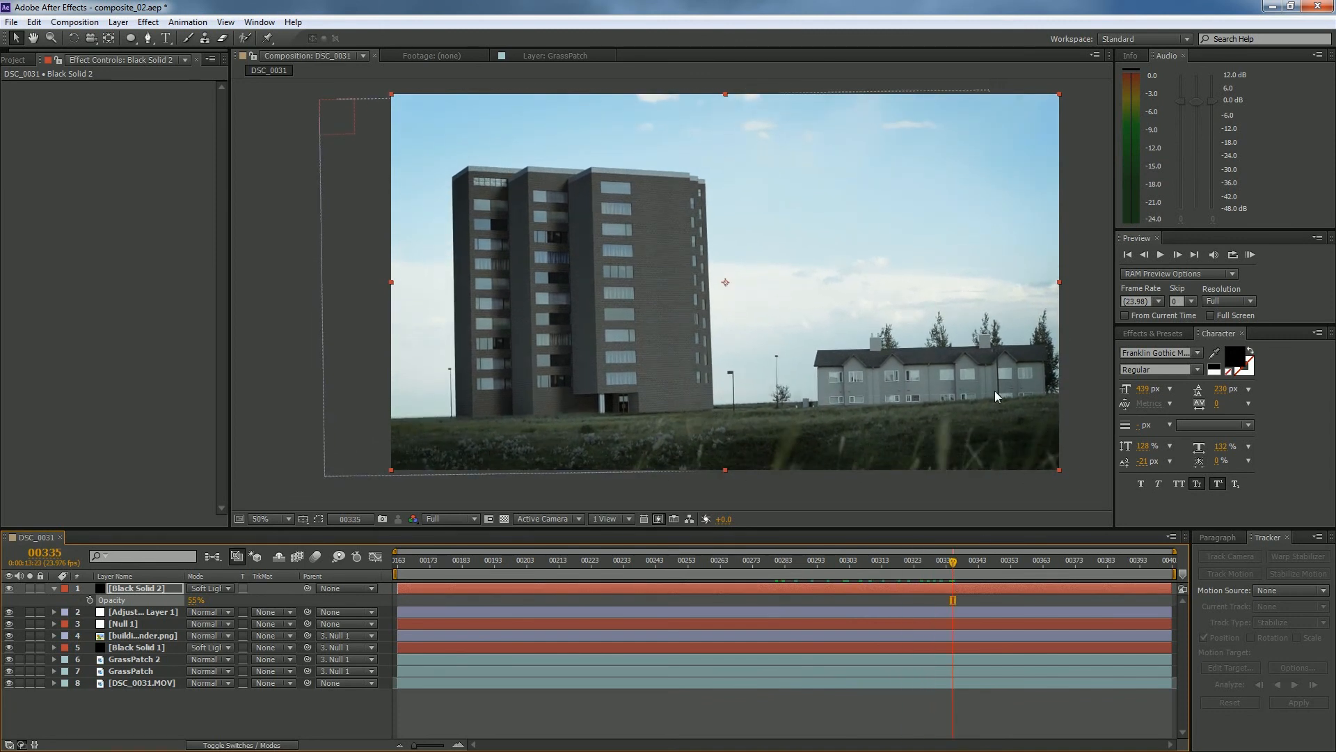
drag(980, 564, 398, 565)
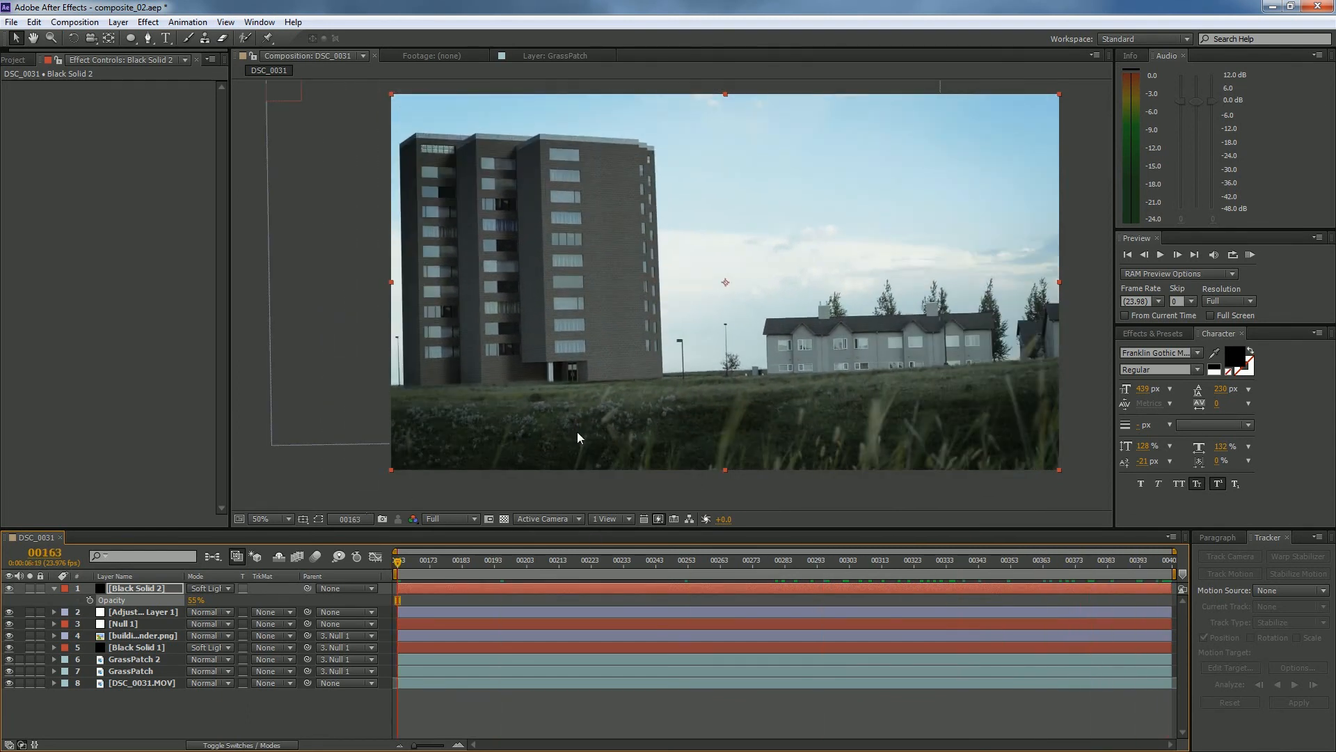
drag(848, 565, 1171, 566)
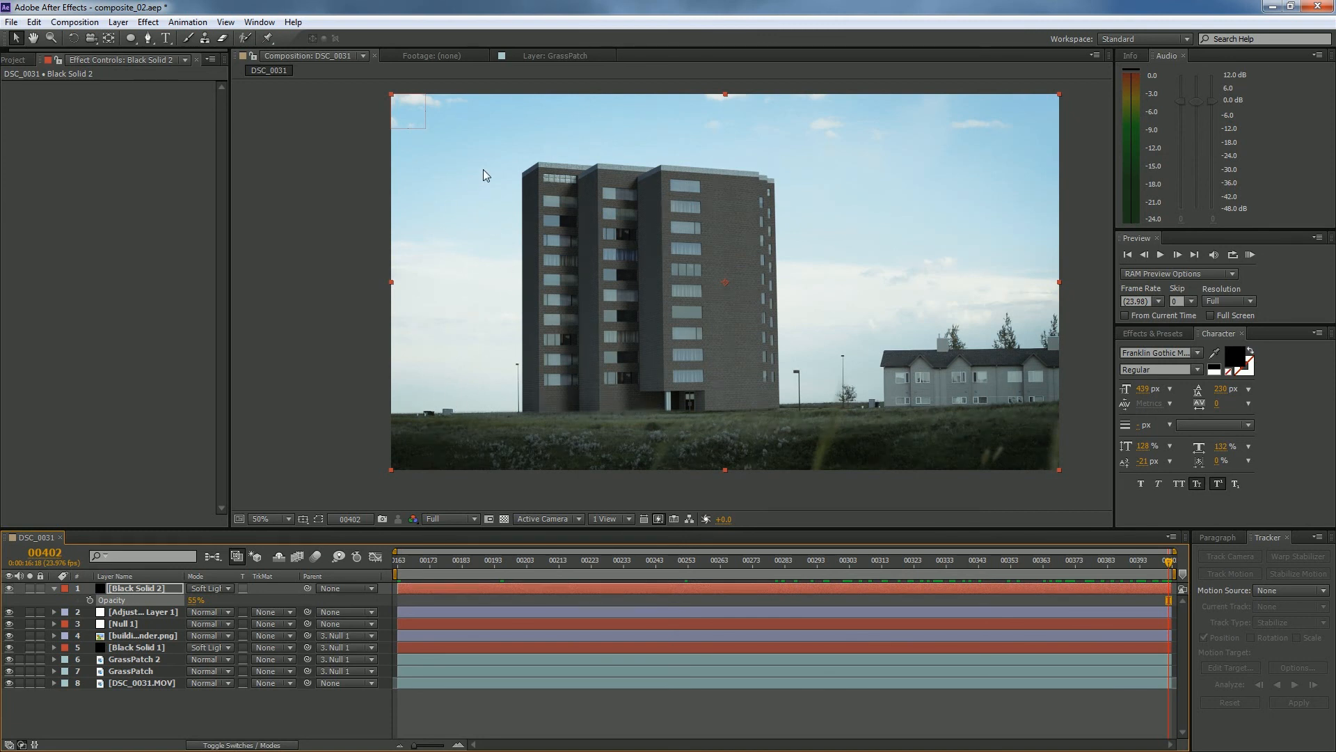
drag(895, 561, 803, 572)
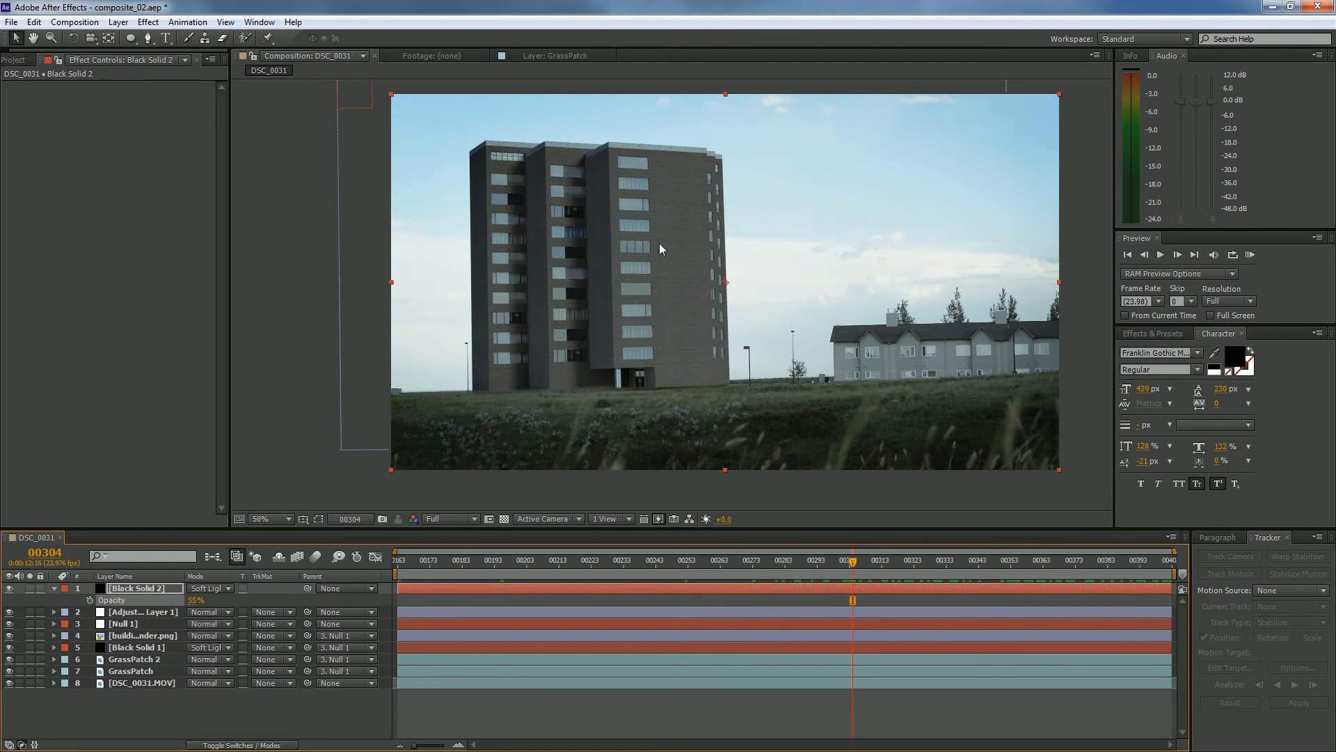
click(539, 560)
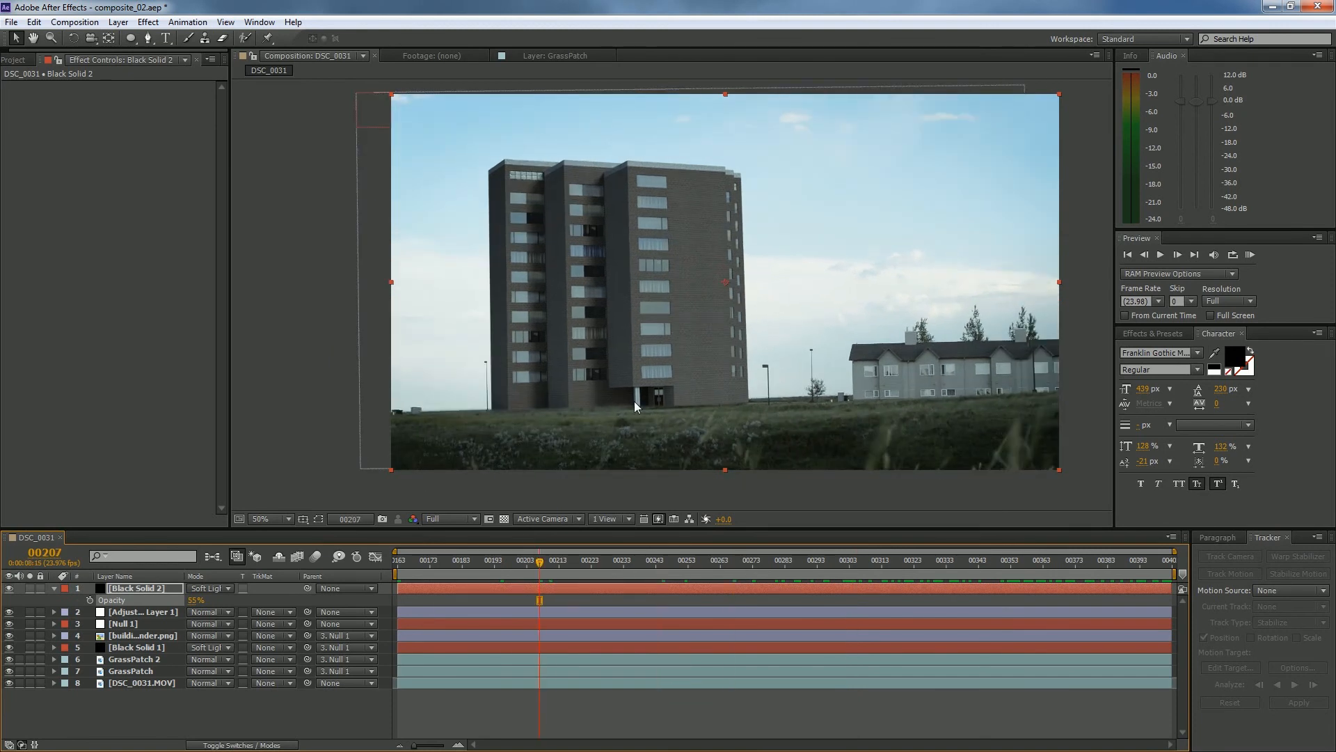
key(ctrl+s)
Step: Compare the building's brickwork and windows with the neighbouring grey house up close at frame 207
scroll(712, 448, up, 2)
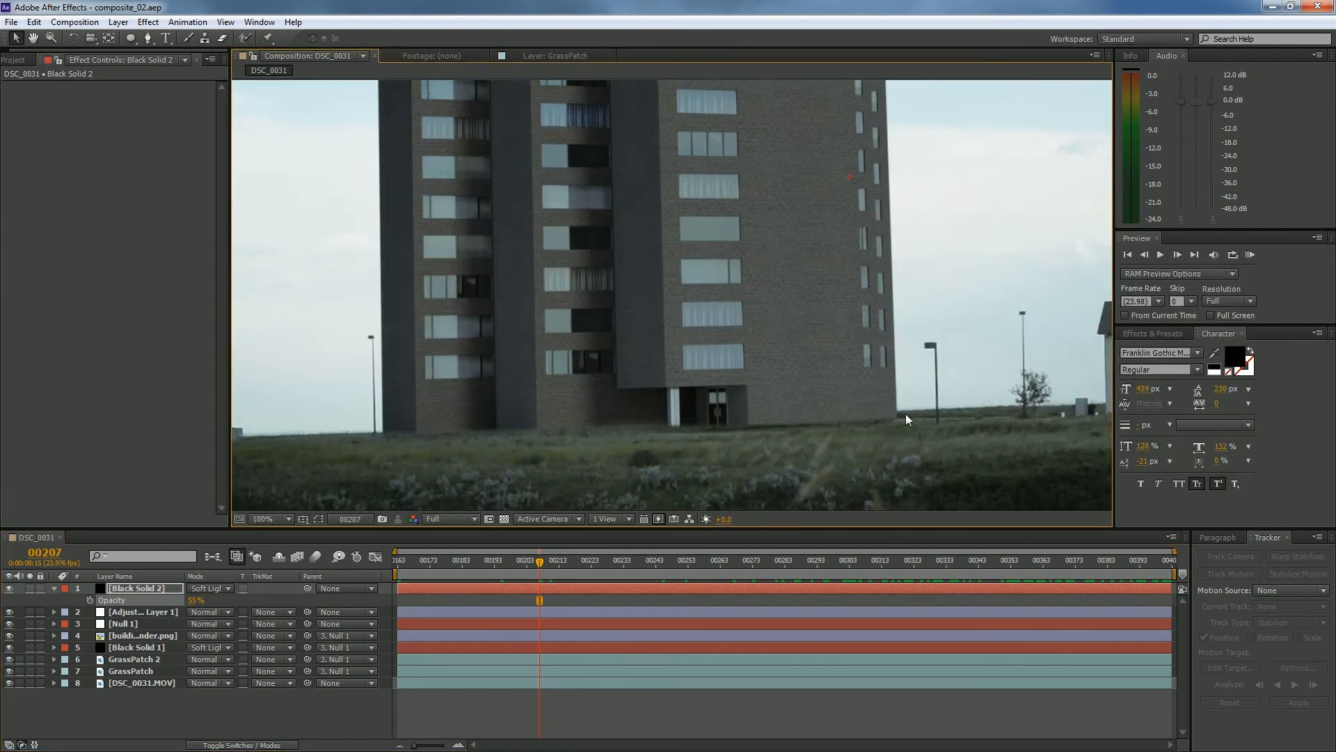
scroll(856, 411, down, 2)
scroll(544, 450, up, 2)
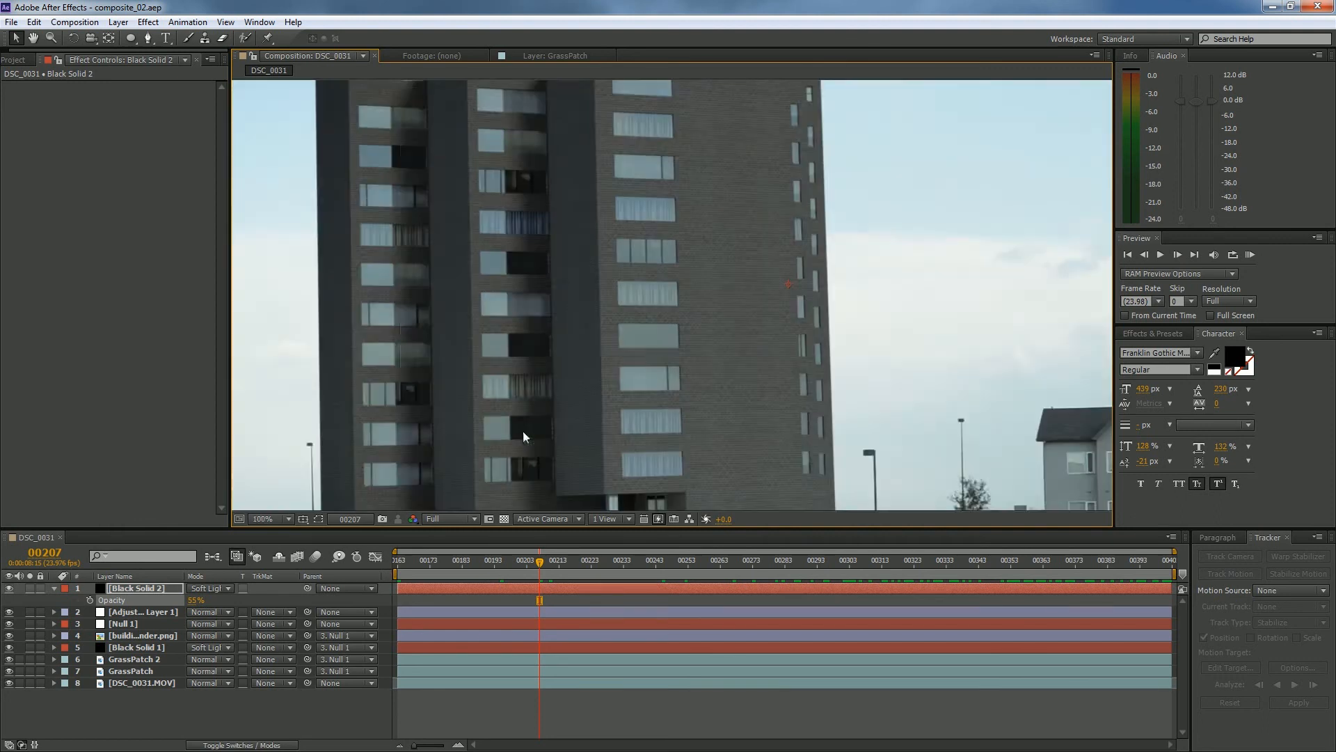
scroll(732, 423, right, 3)
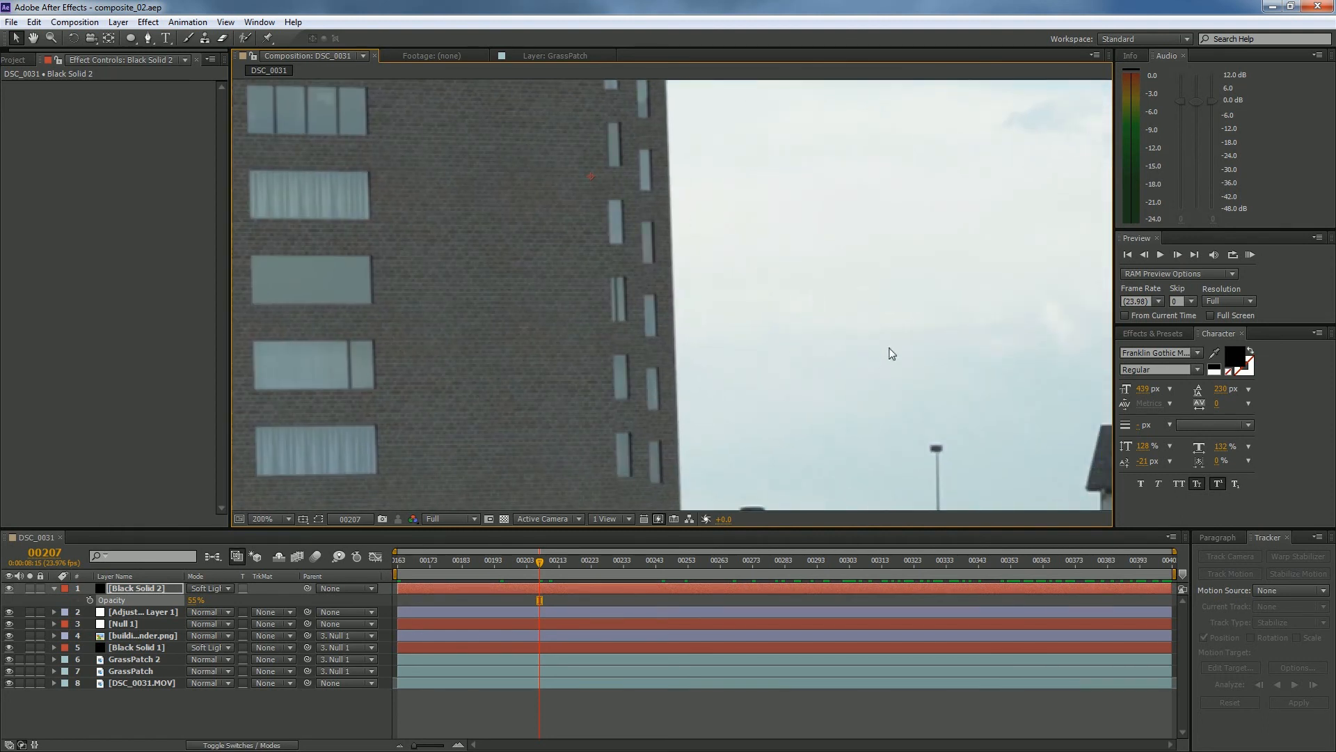
scroll(835, 390, right, 3)
scroll(755, 456, up, 3)
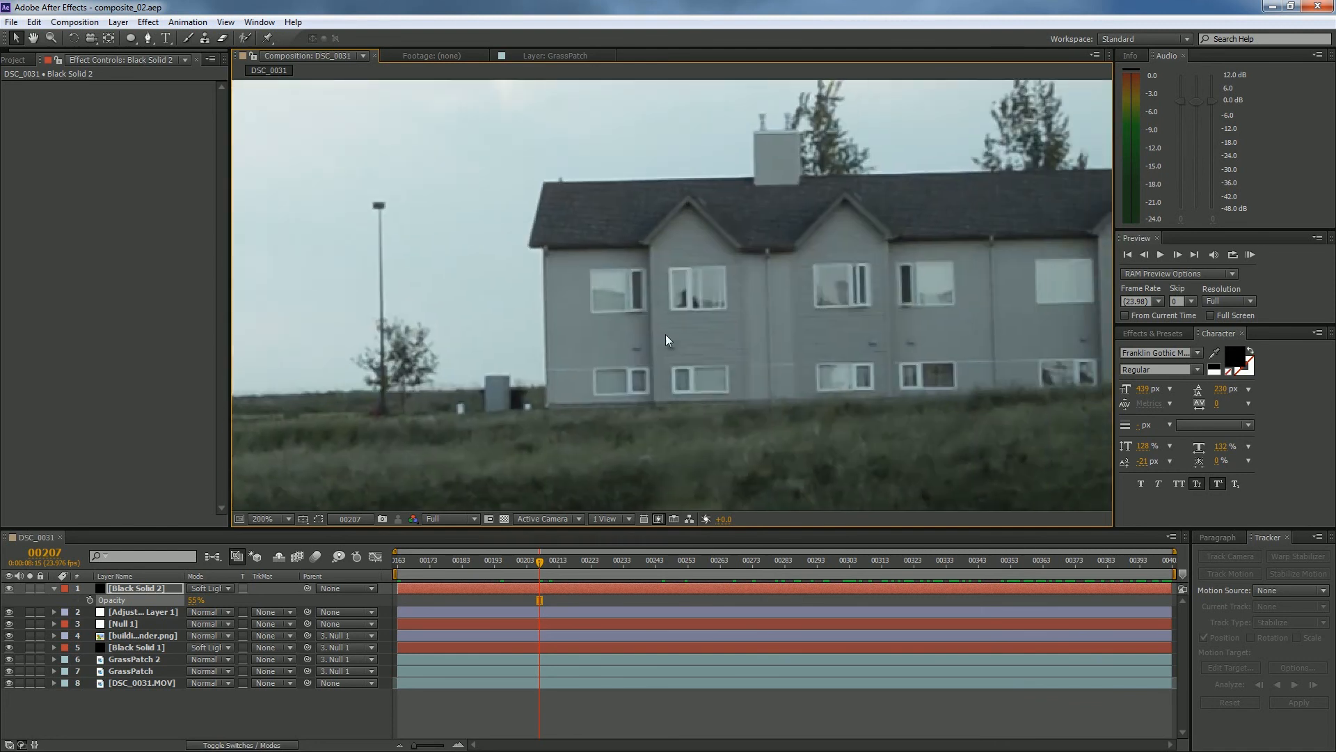
scroll(755, 456, down, 2)
scroll(755, 456, left, 3)
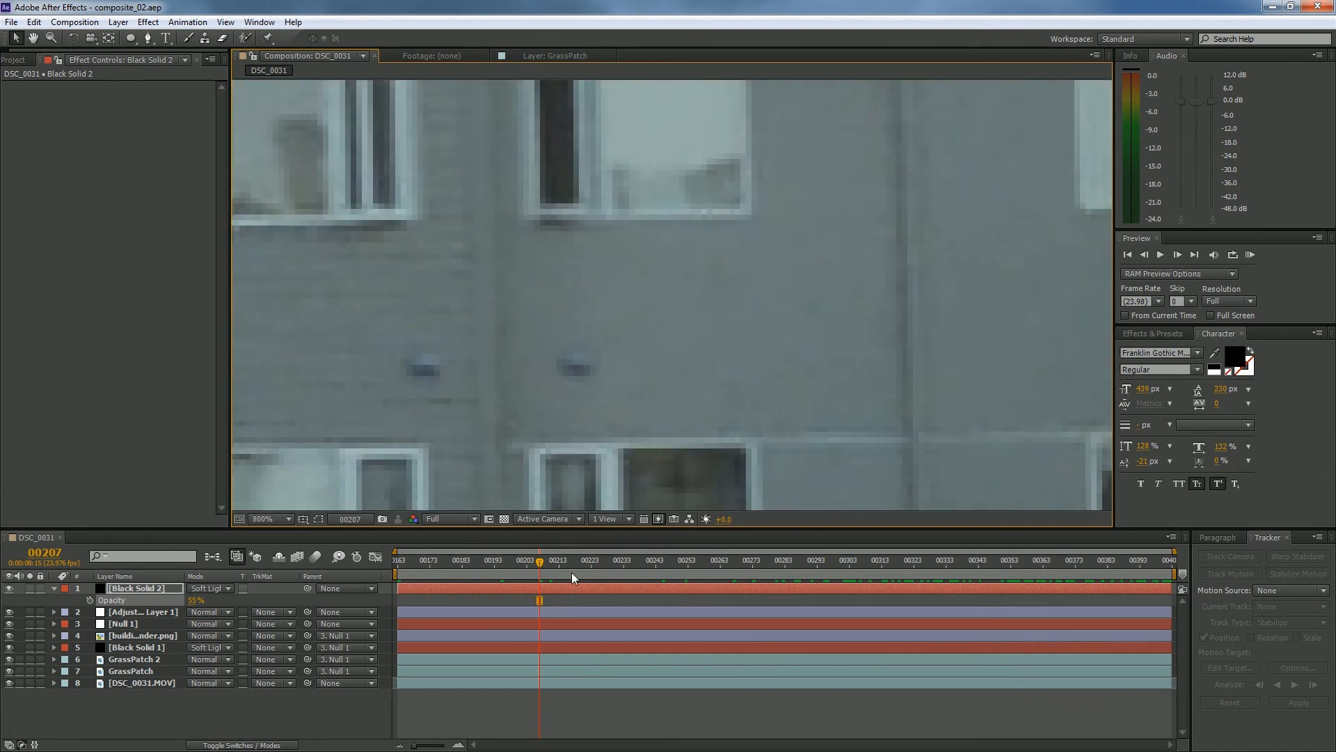
Step: Examine the building in the full frame and its brick wall up close at frames 226 and 236
drag(540, 563, 600, 564)
scroll(461, 315, down, 6)
scroll(461, 315, down, 1)
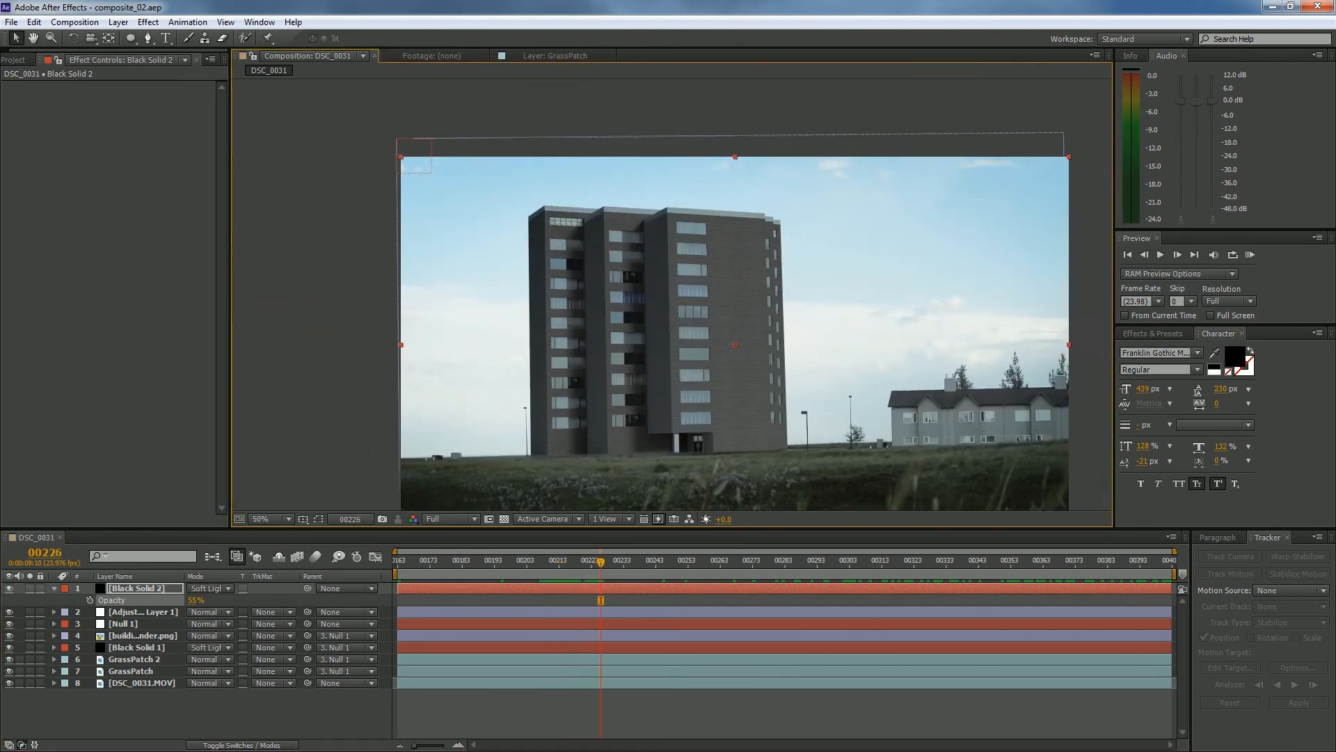
scroll(642, 463, up, 3)
scroll(637, 465, up, 2)
drag(601, 563, 633, 564)
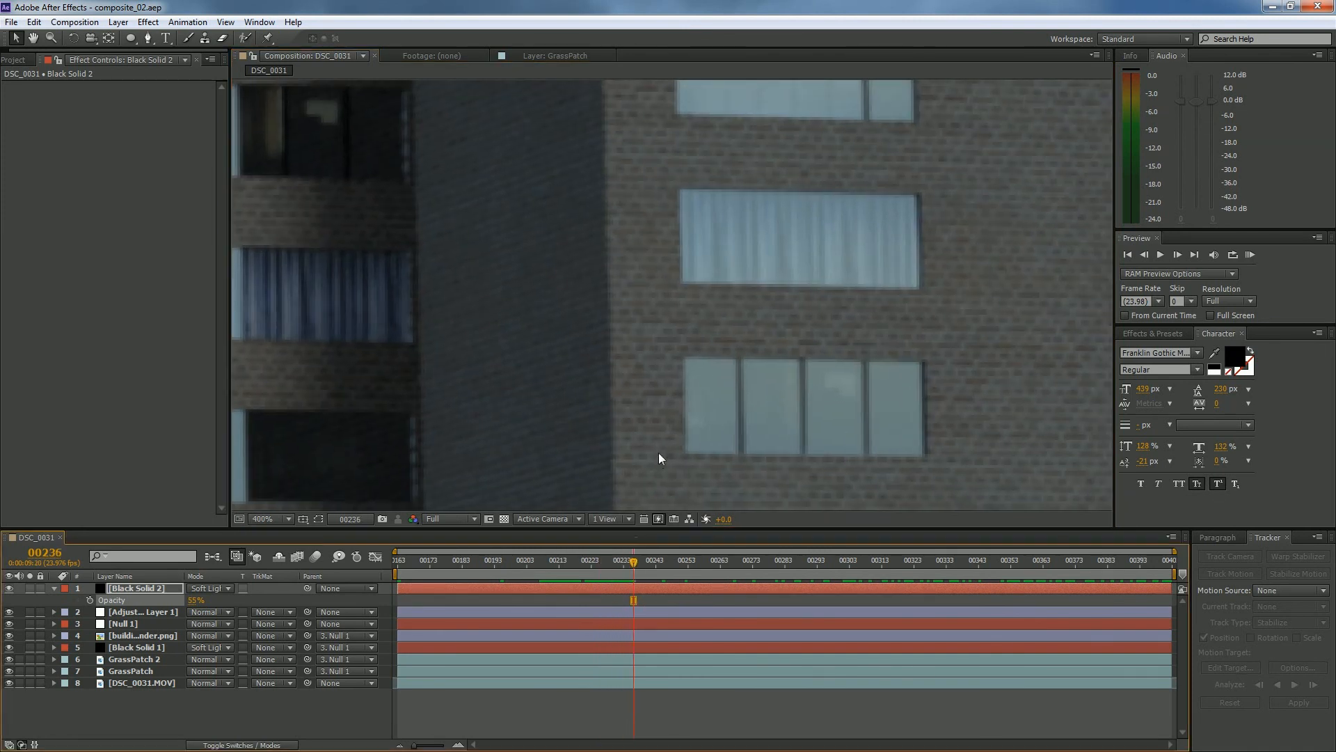
scroll(657, 447, down, 4)
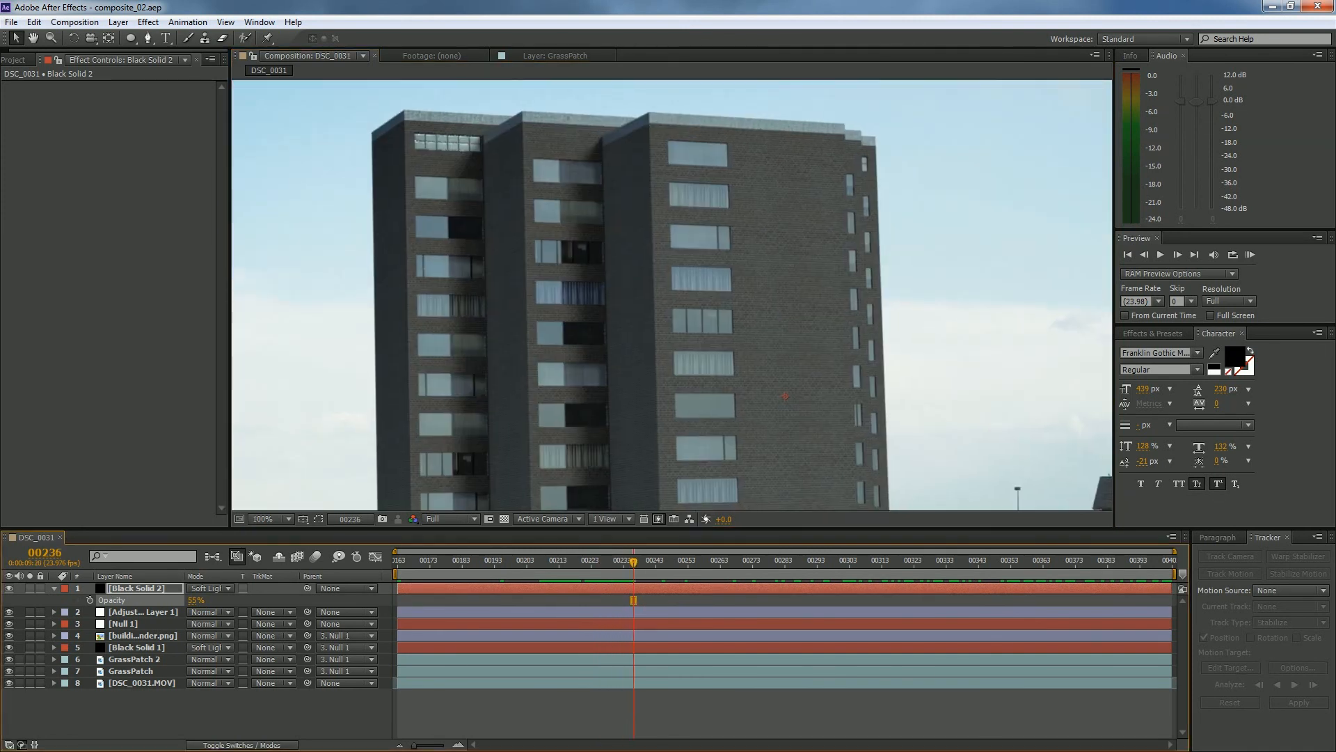
drag(763, 427, 686, 392)
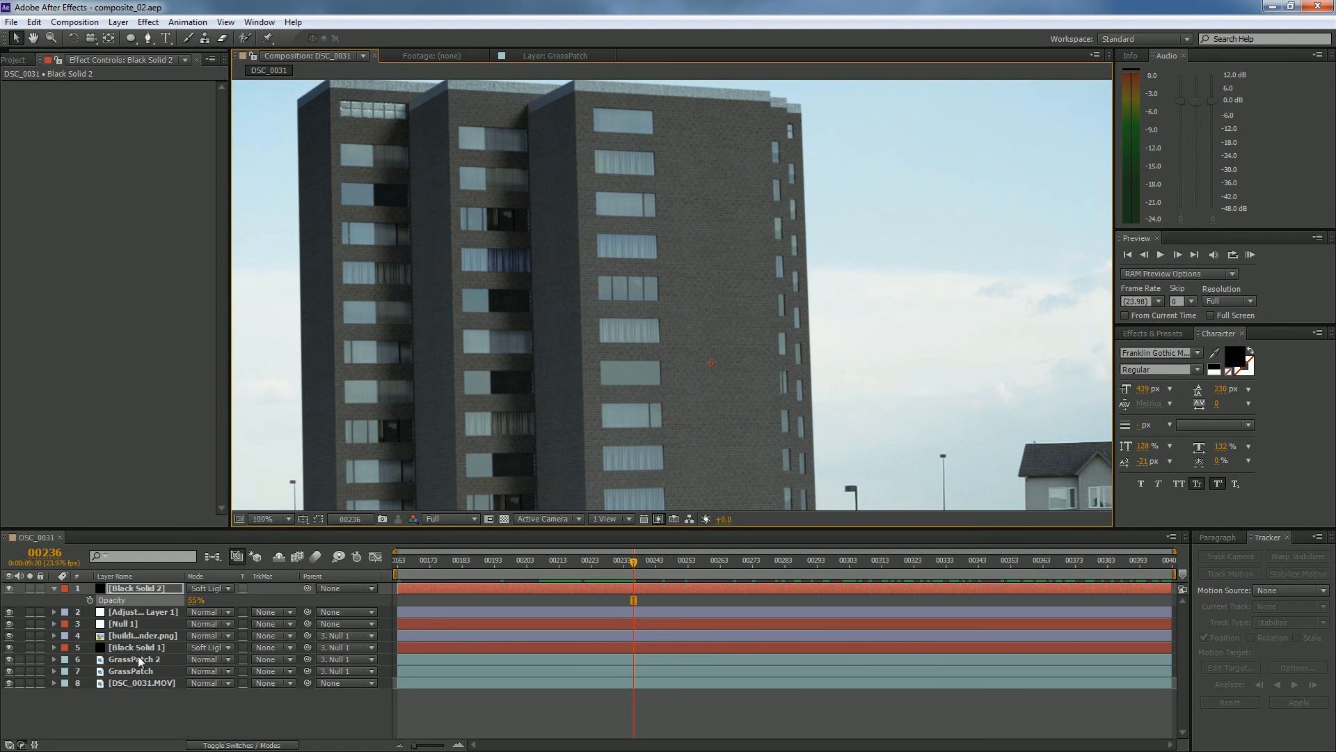
Step: Apply the Add Grain effect to the building_render.png layer
click(148, 635)
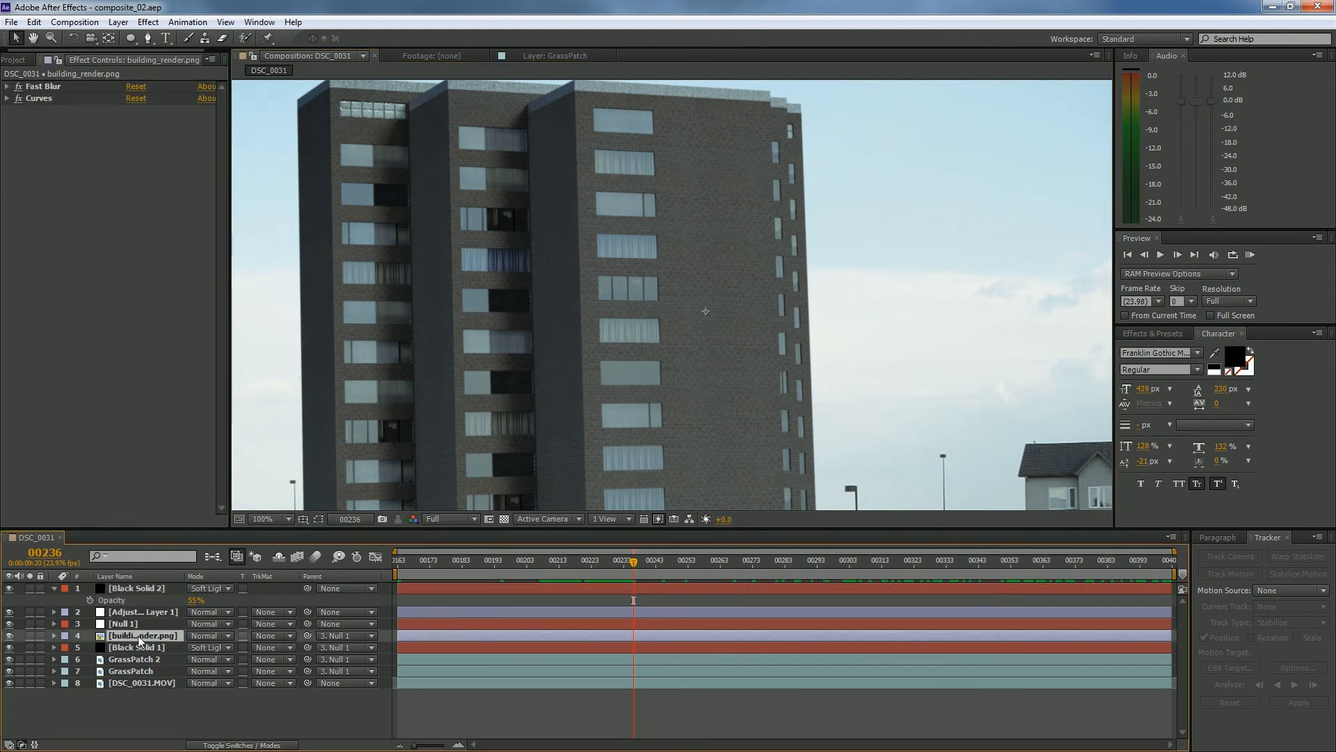
right_click(86, 394)
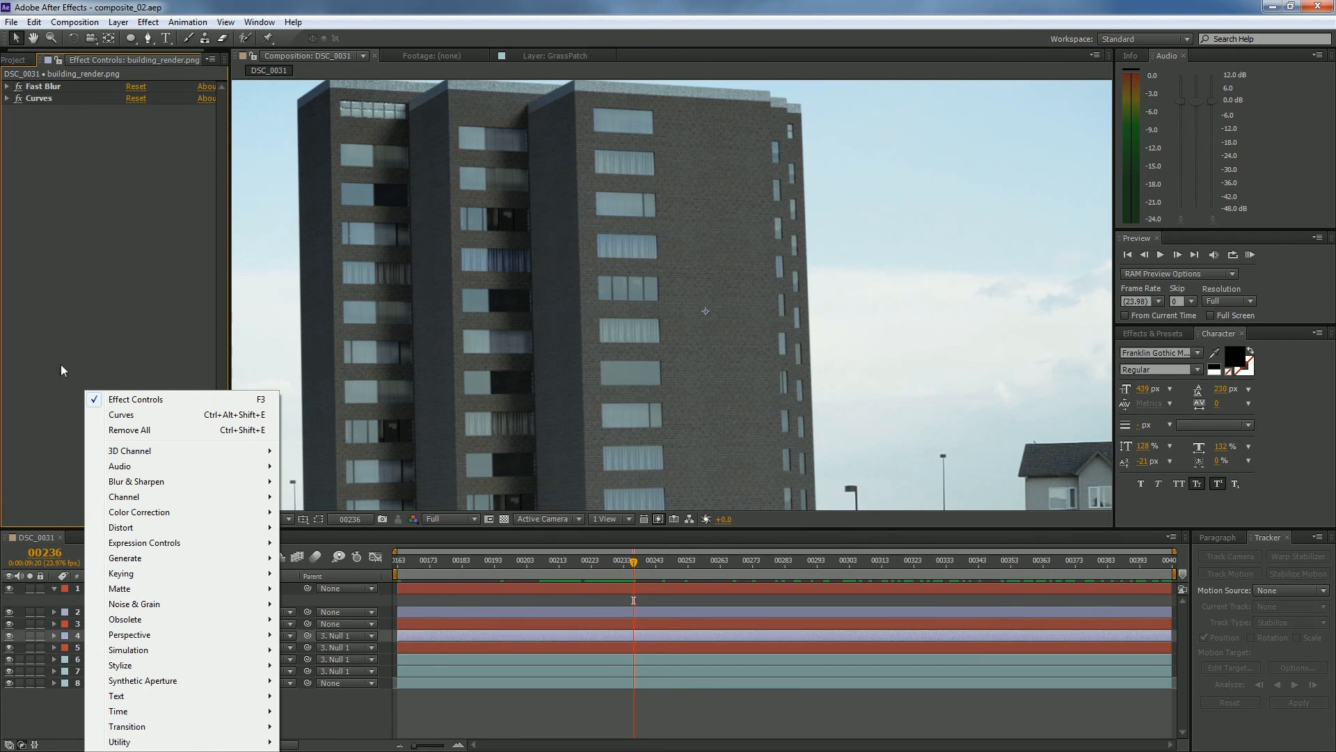
click(114, 260)
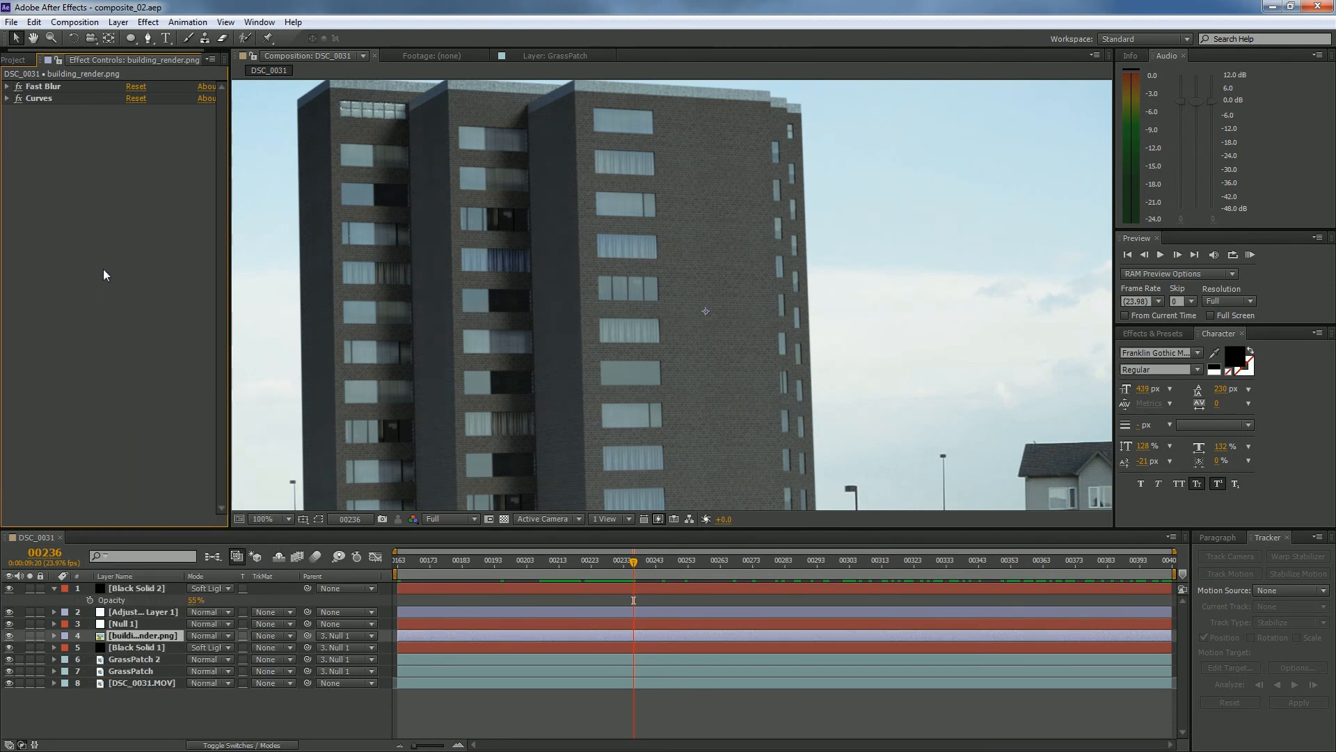
right_click(142, 218)
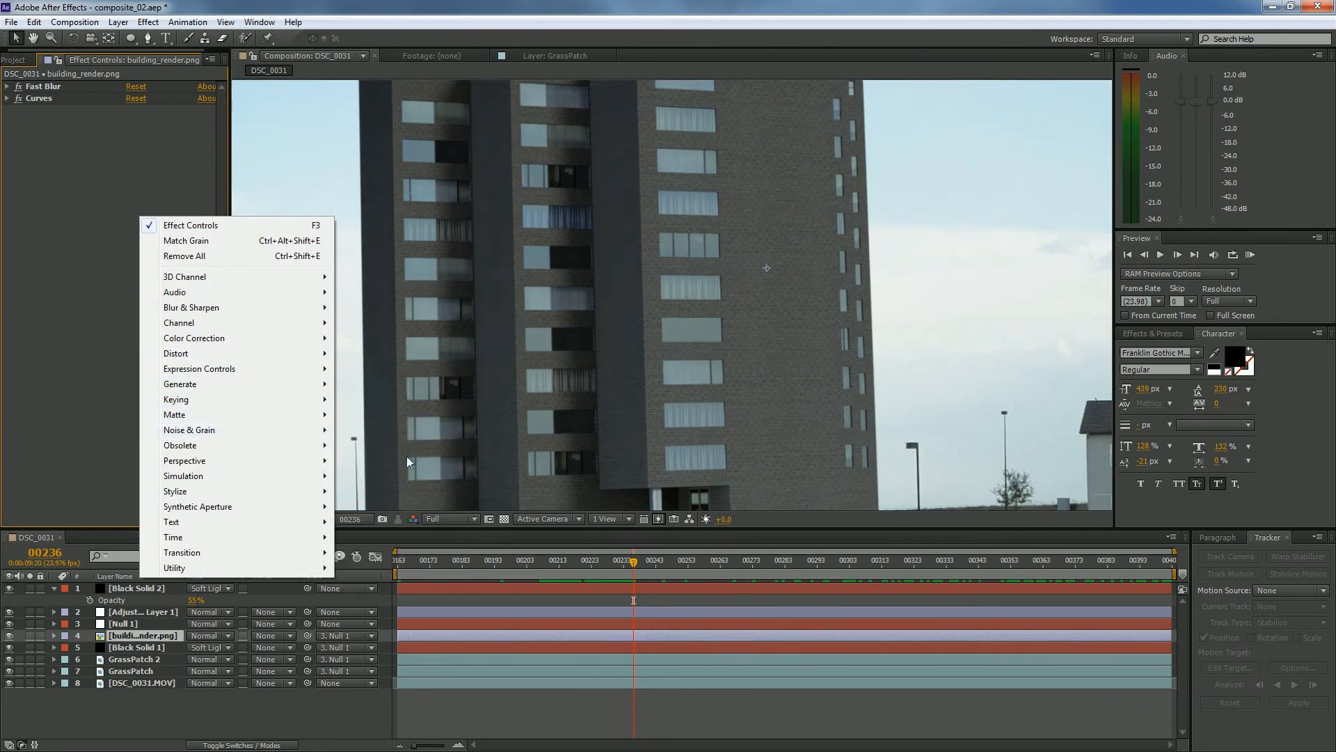
mouse_move(306, 429)
click(393, 431)
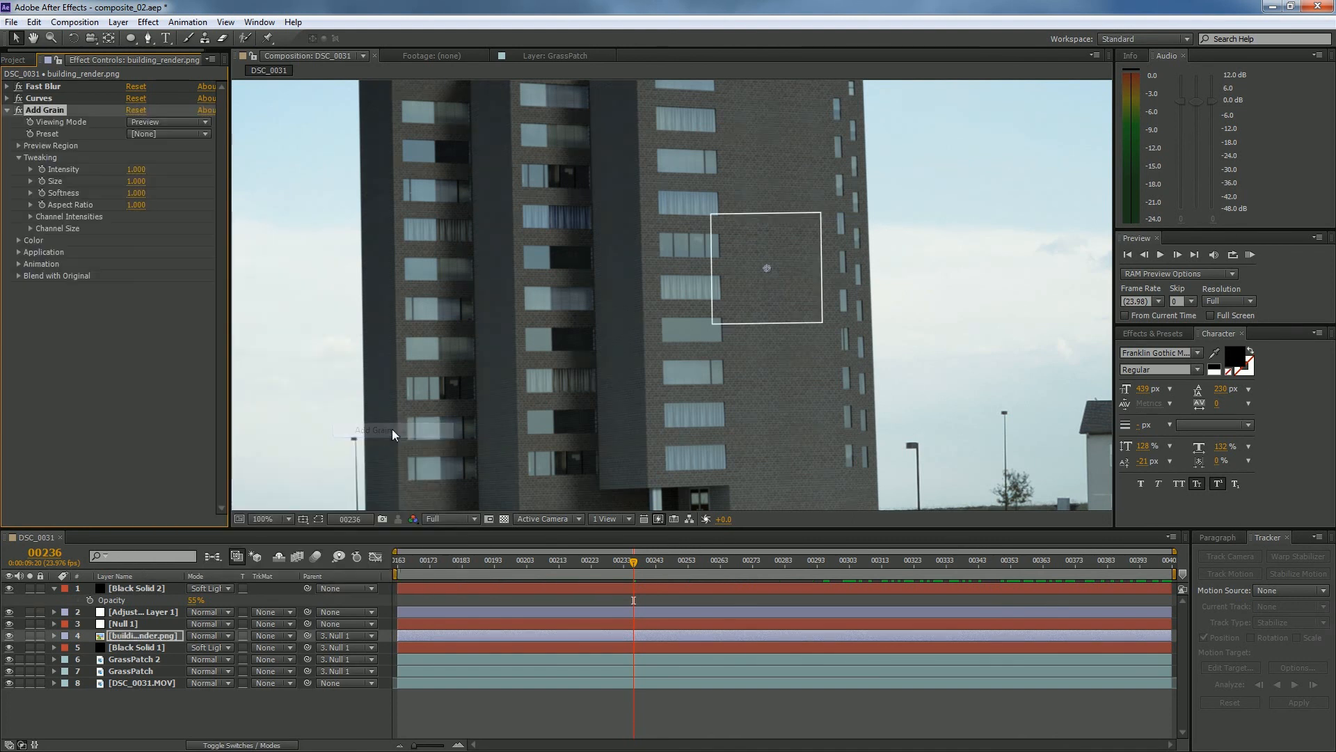
Step: Check the Add Grain sample area on the brick wall and set the effect's viewing mode to Final Output
key(period)
drag(680, 408, 563, 397)
key(period)
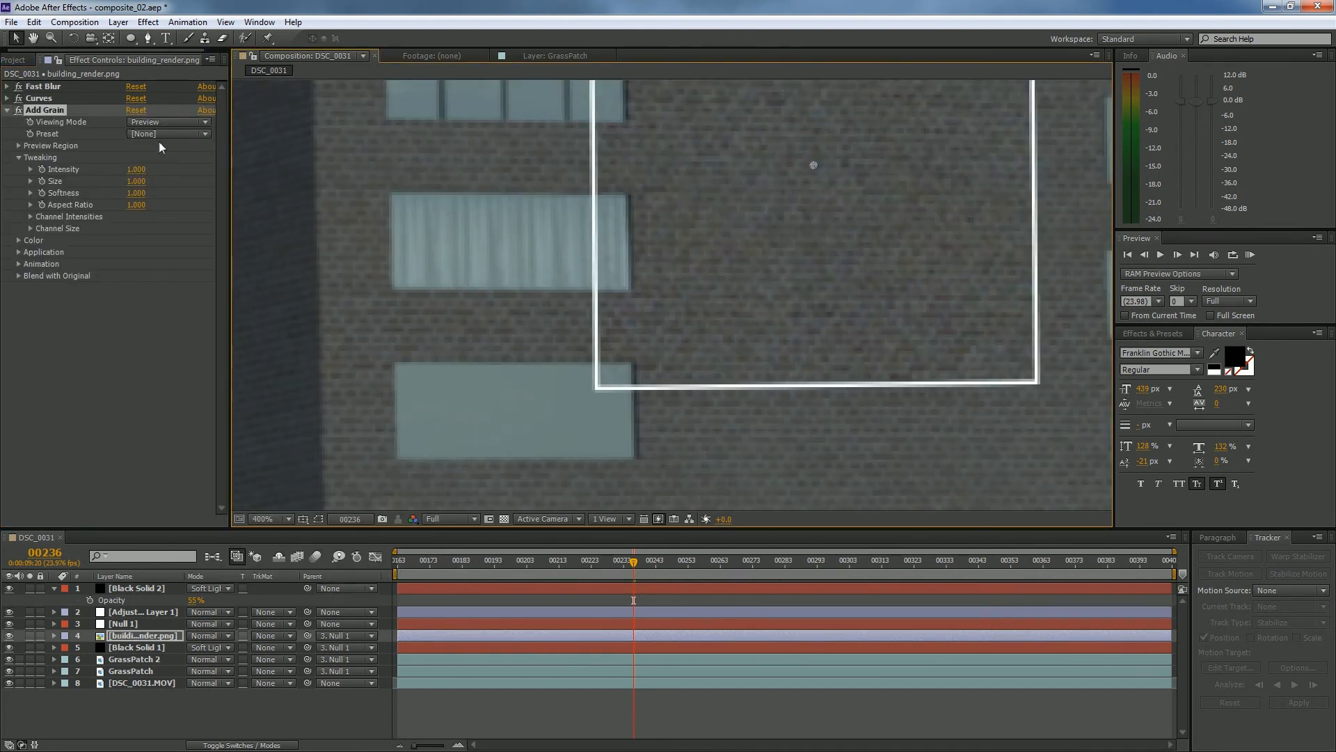
click(149, 123)
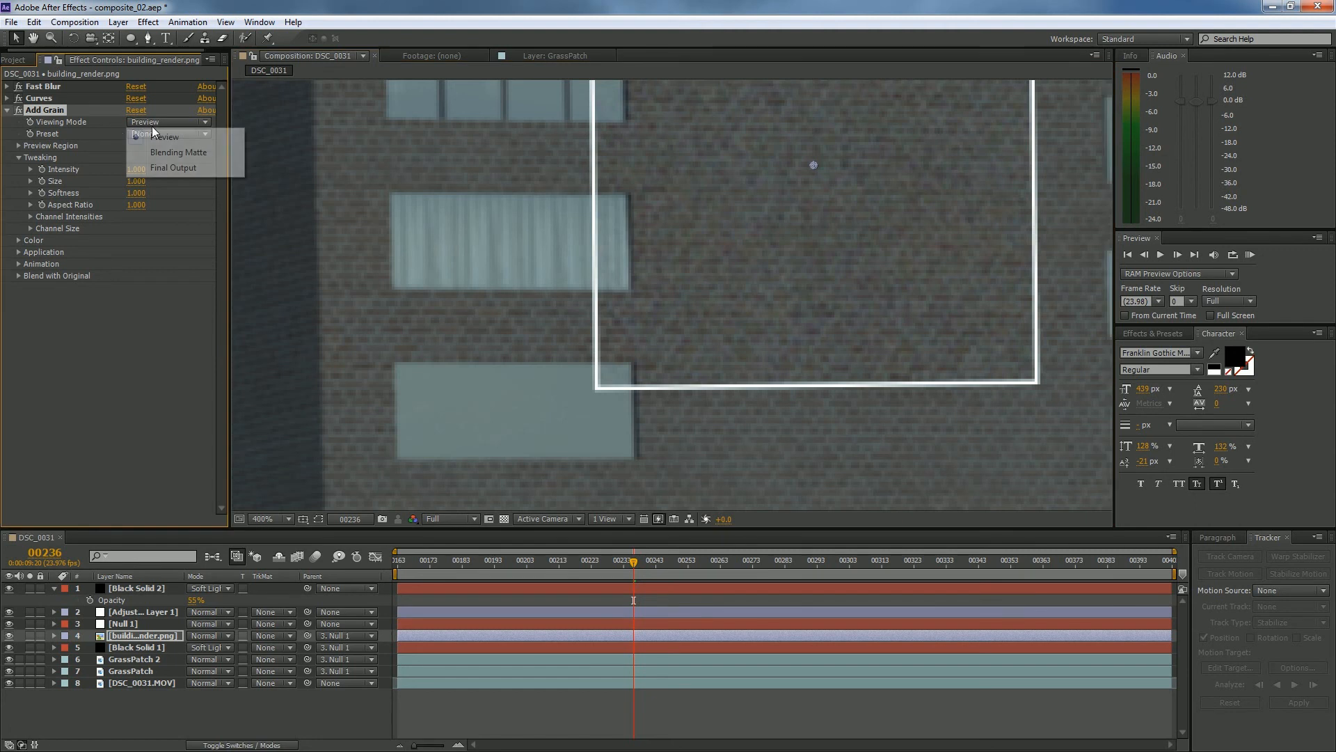
click(165, 167)
Step: Examine the grain across the building's windows, brickwork and ground-floor entrance against the surrounding footage
scroll(352, 238, down, 3)
scroll(766, 174, up, 2)
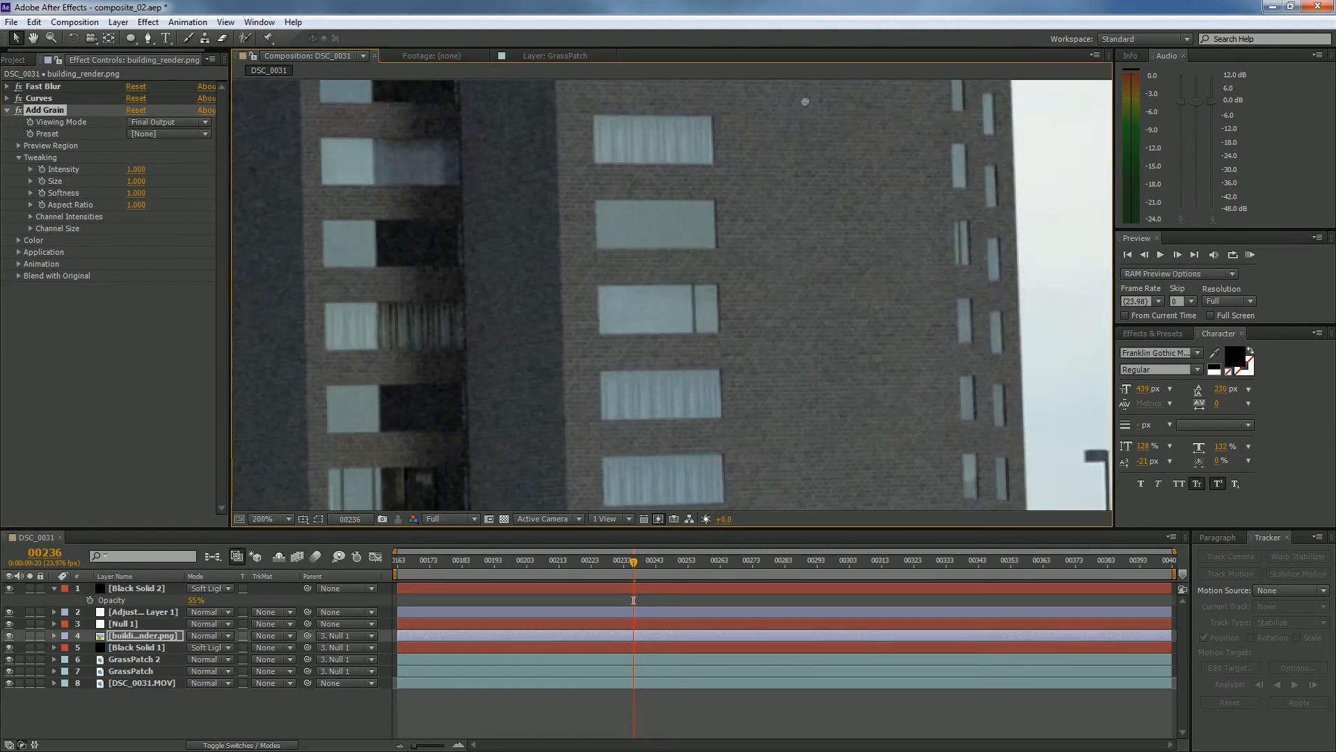
scroll(606, 274, down, 5)
drag(711, 348, 721, 289)
scroll(720, 289, up, 2)
scroll(720, 290, down, 2)
drag(615, 260, 708, 319)
scroll(708, 318, up, 2)
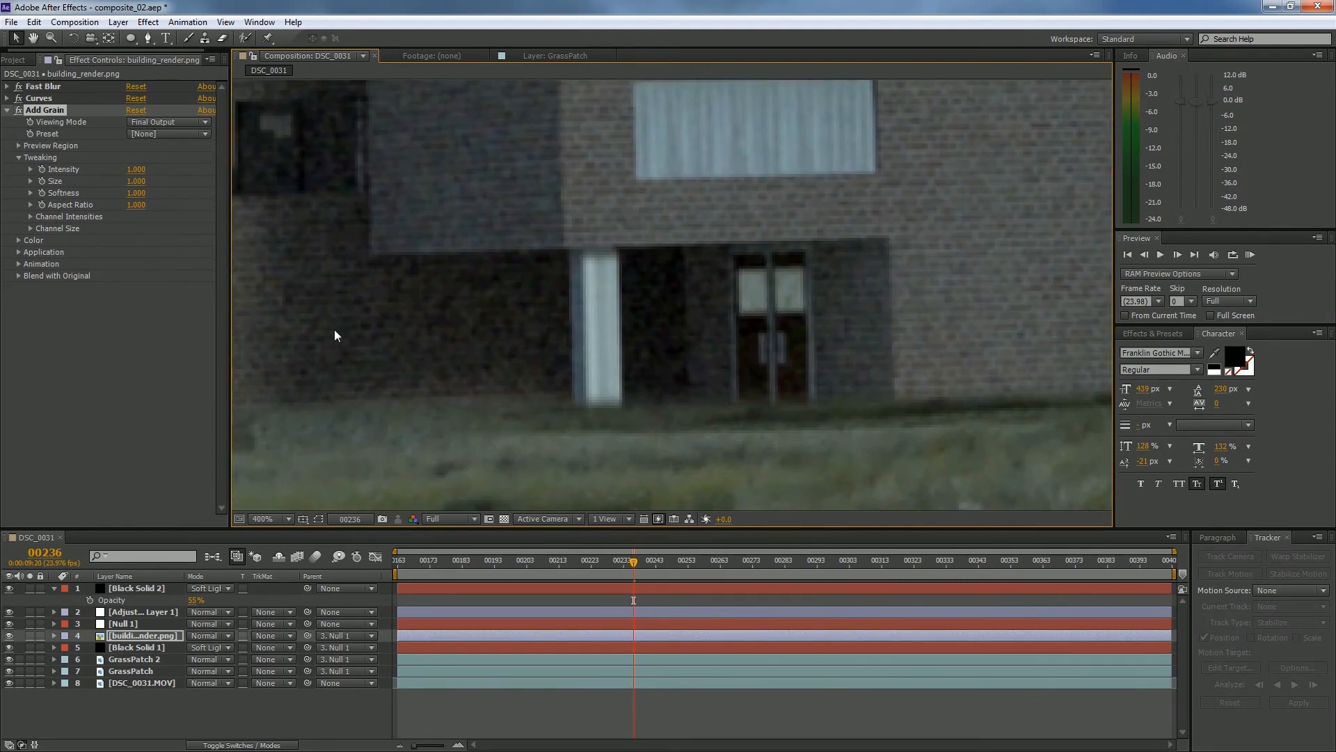
Step: Set the Add Grain size to 0.5 and its intensity to 0.2
click(136, 181)
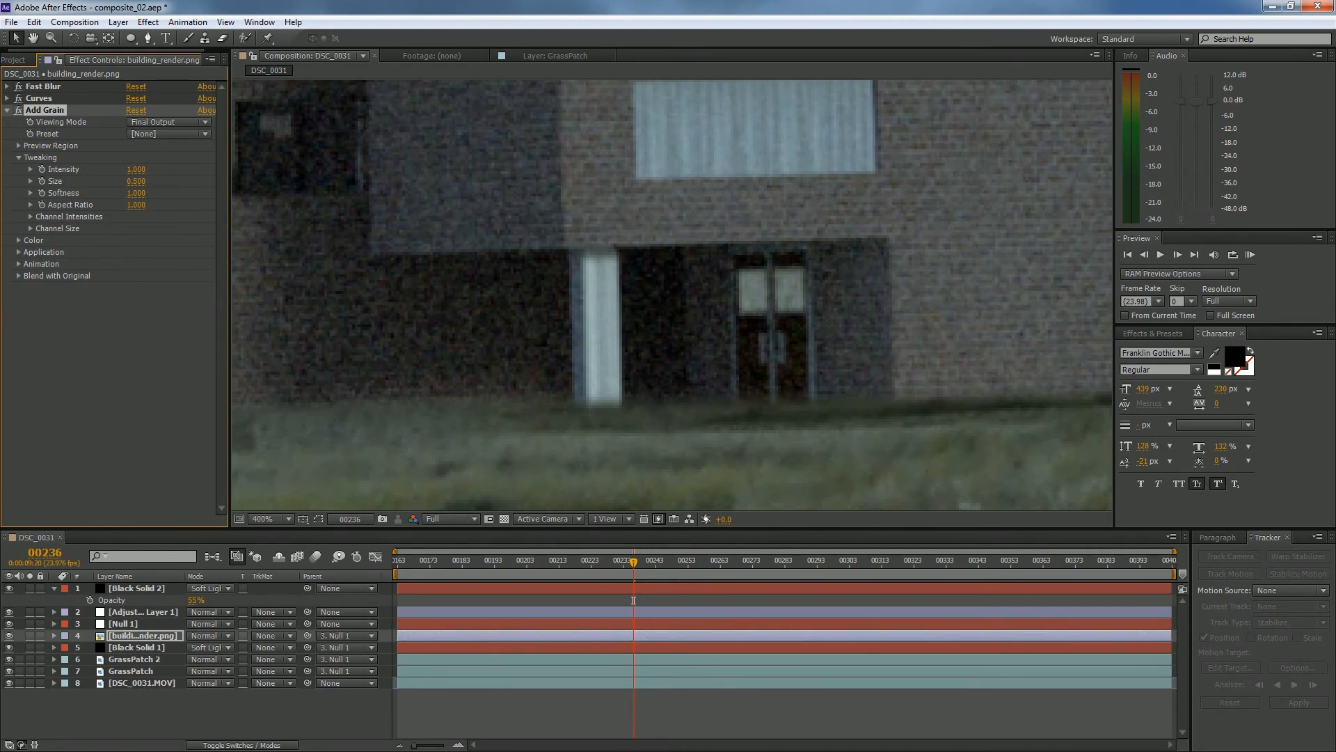
text(.2)
key(Return)
Step: Inspect the adjusted grain on the brick wall up close and play the composite from frame 236
scroll(539, 197, up, 1)
scroll(592, 421, up, 1)
scroll(593, 426, down, 2)
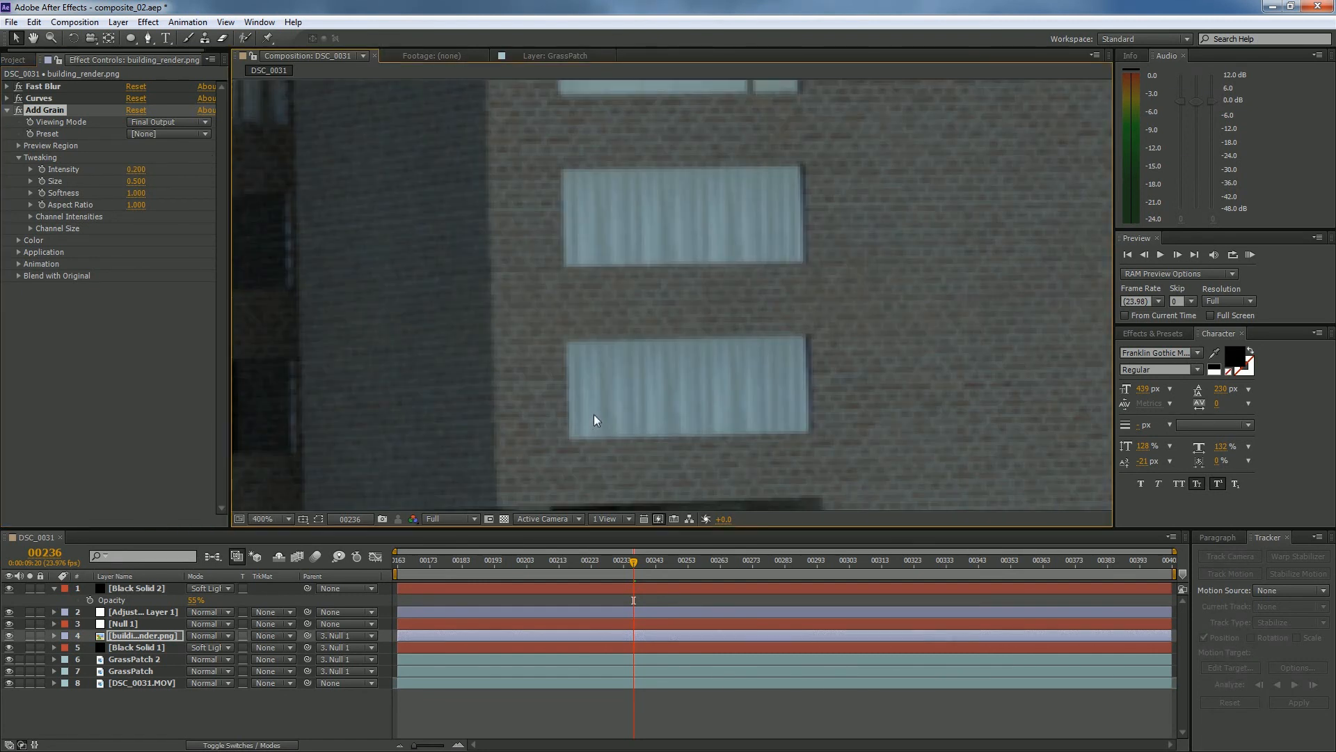
key(space)
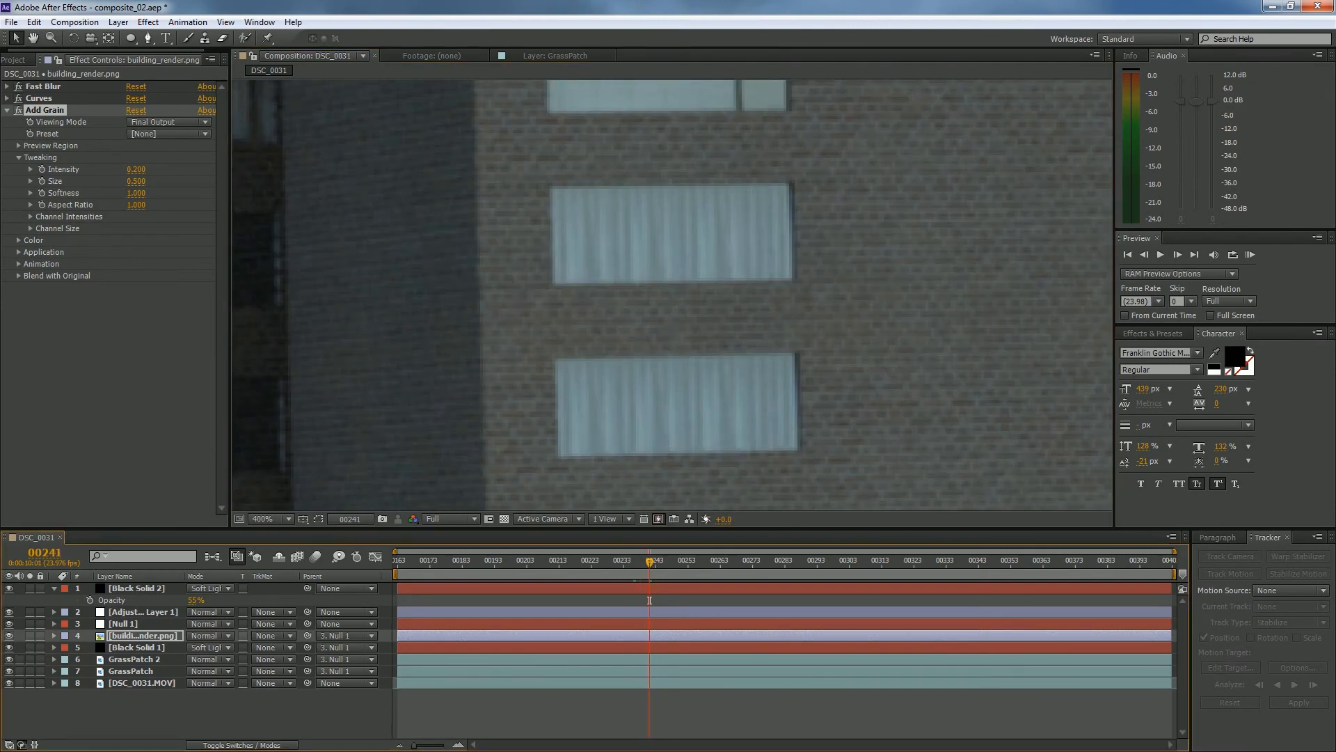
Step: Step back and forth through frames 241 to 244 to examine how the grain moves across the building's brickwork and windows
key(Page_Down)
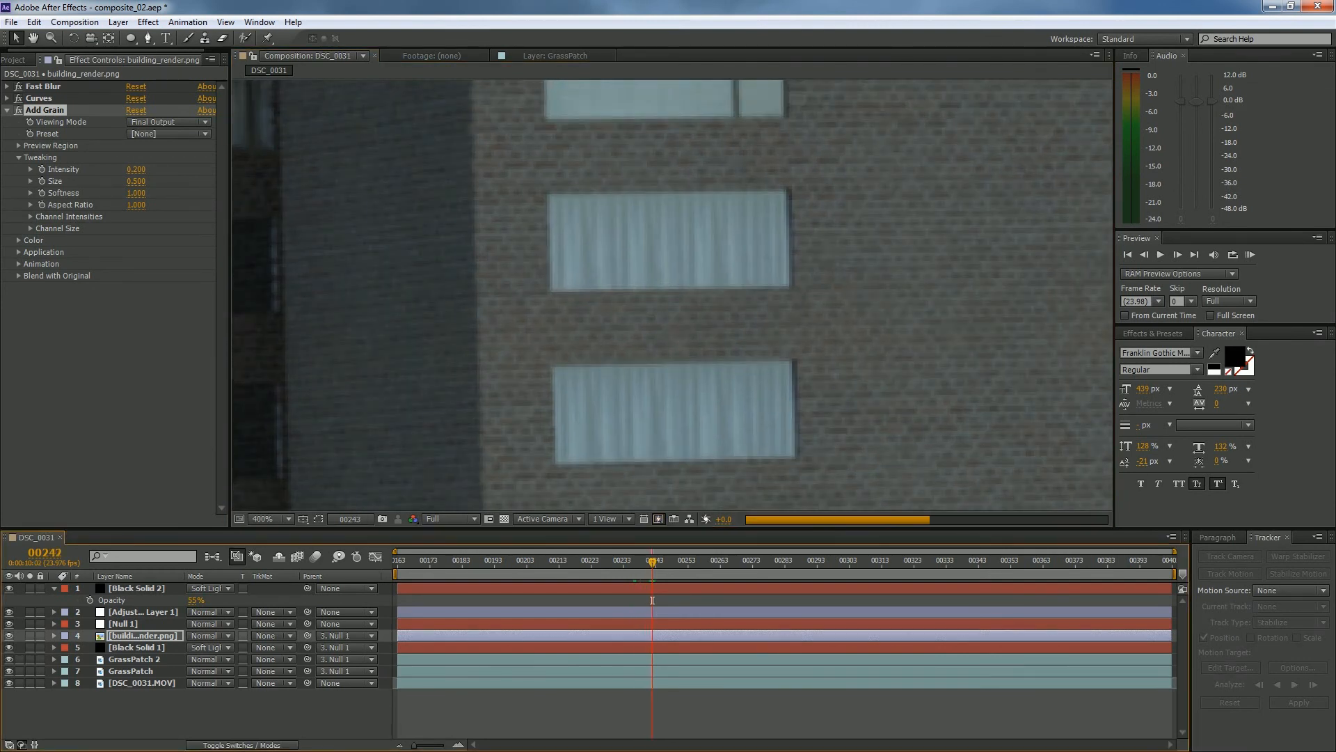
key(Page_Up)
key(Page_Down)
key(Page_Down)
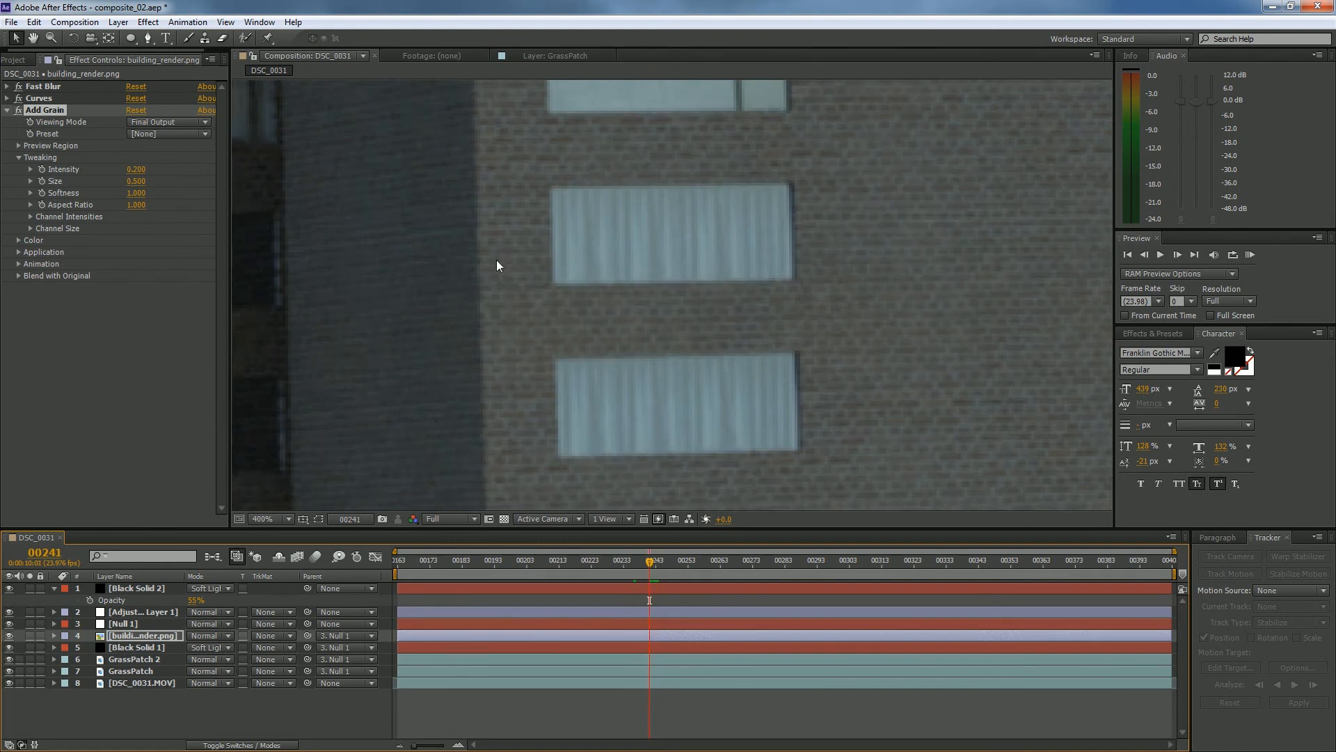
key(Page_Down)
key(Page_Up)
key(Page_Up)
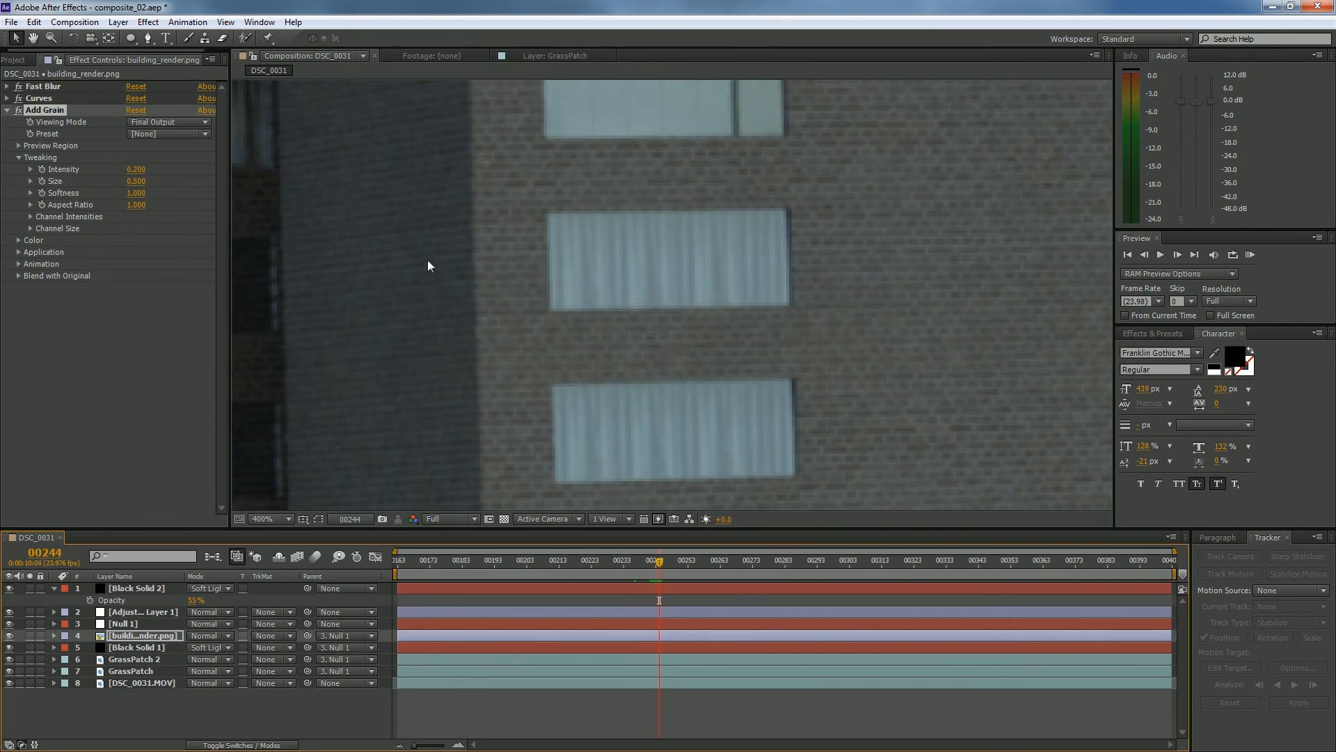
key(Page_Down)
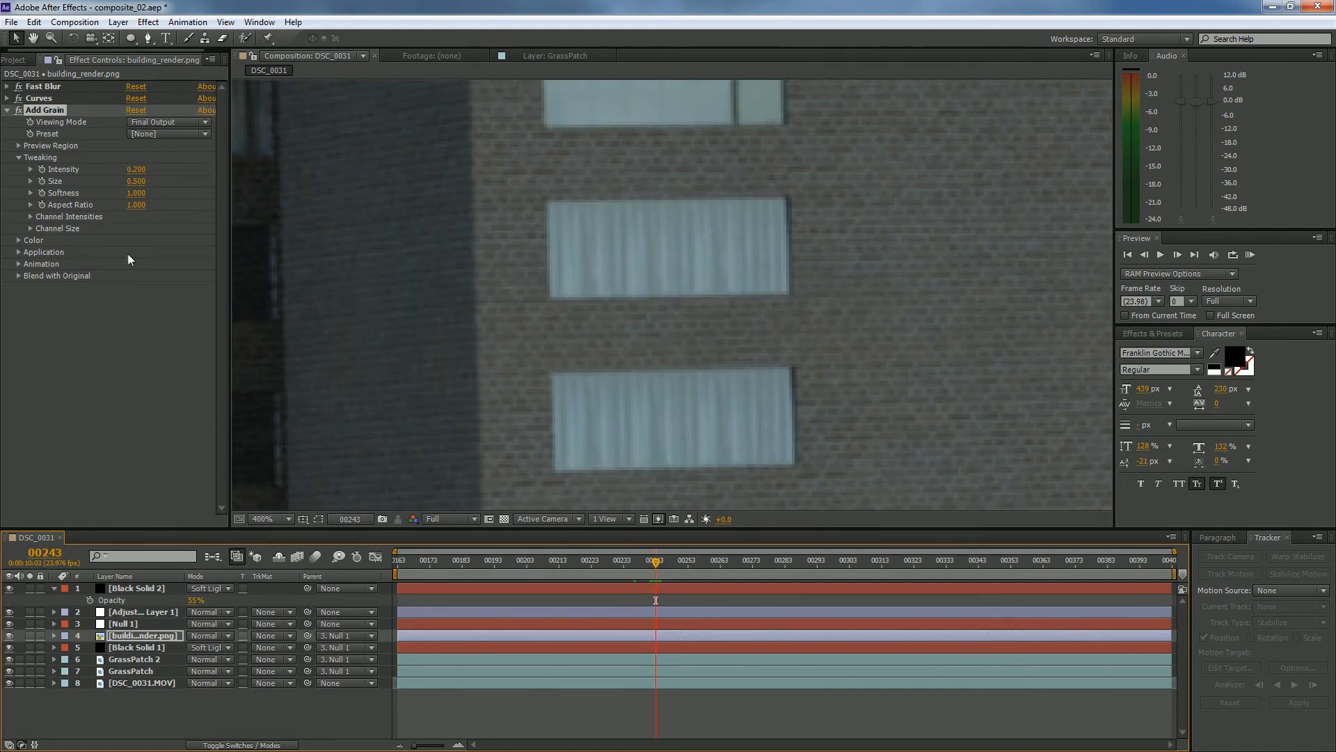
Step: Expand the Add Grain animation settings and set the grain intensity to 0.4
click(19, 264)
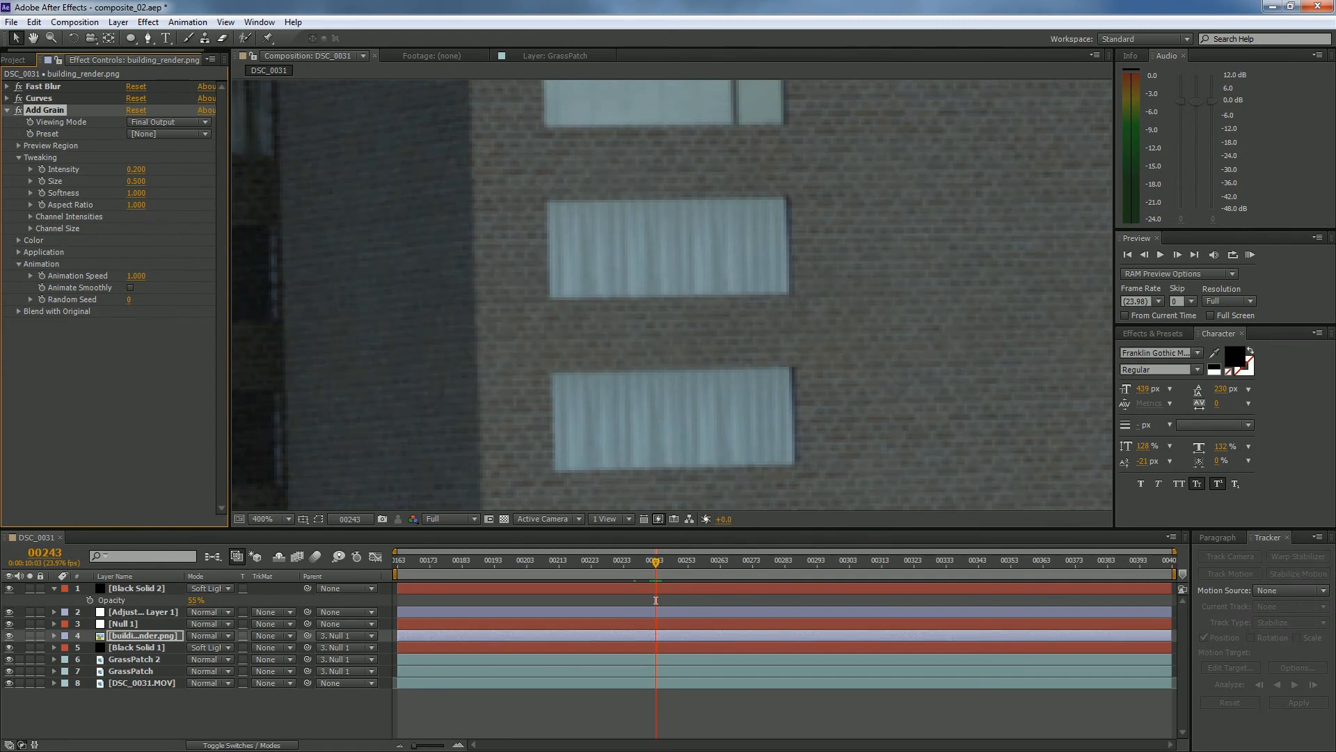
text(0.4)
key(Return)
Step: Compare the grain on the building's dark windows and brickwork with the grain on the grey house in the footage
scroll(871, 306, down, 5)
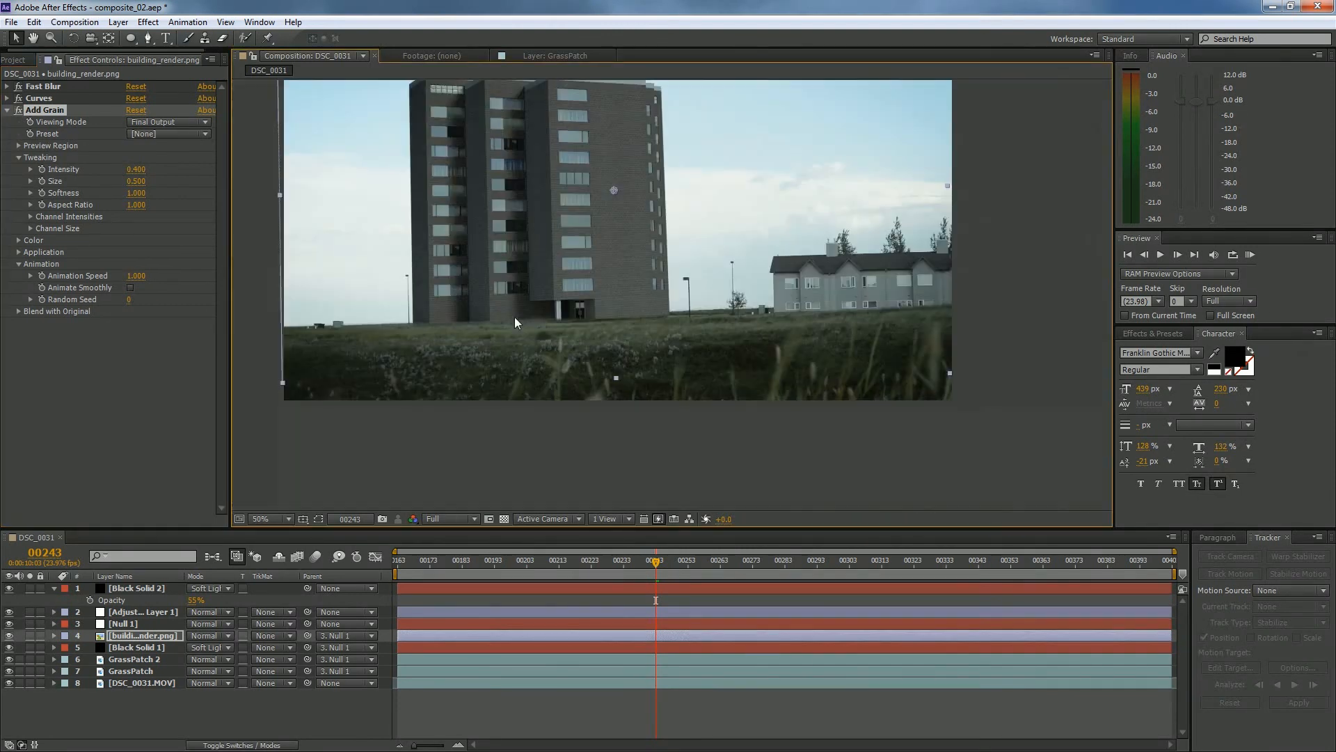
scroll(588, 344, up, 5)
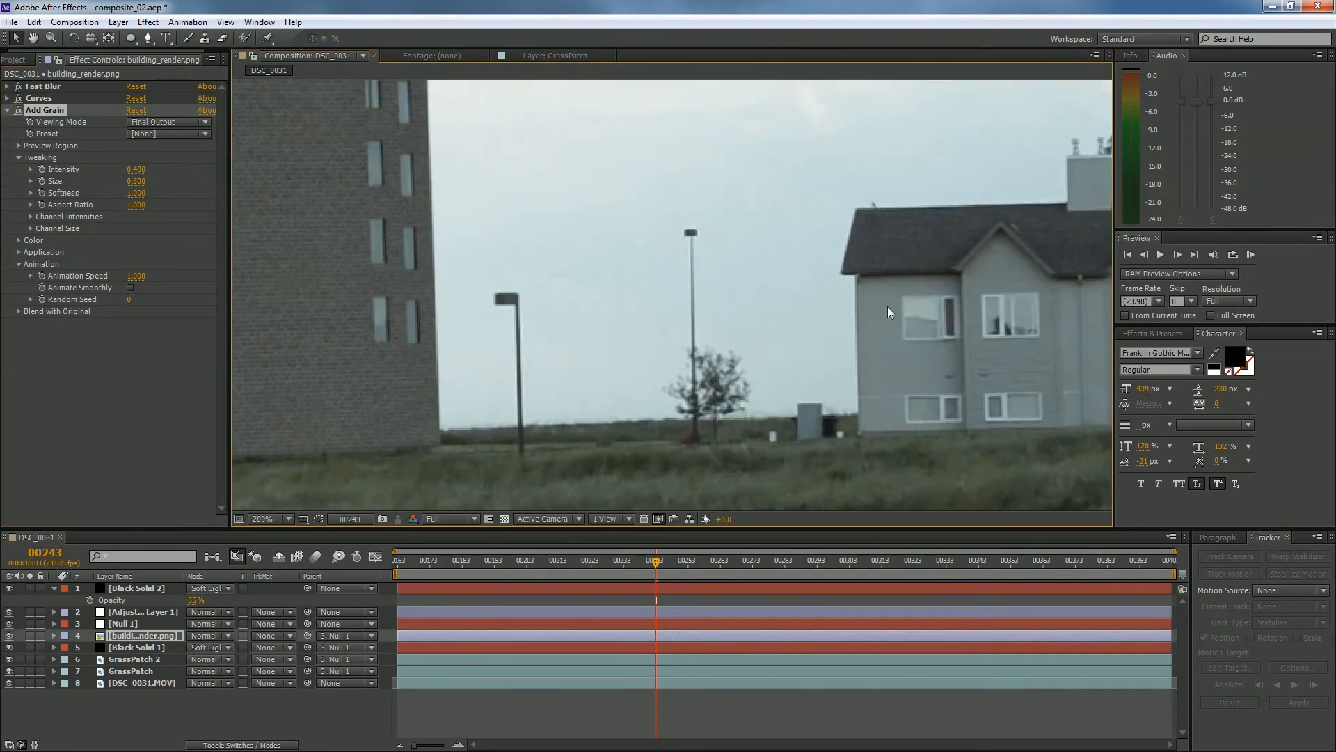
drag(888, 306, 652, 317)
scroll(667, 296, up, 1)
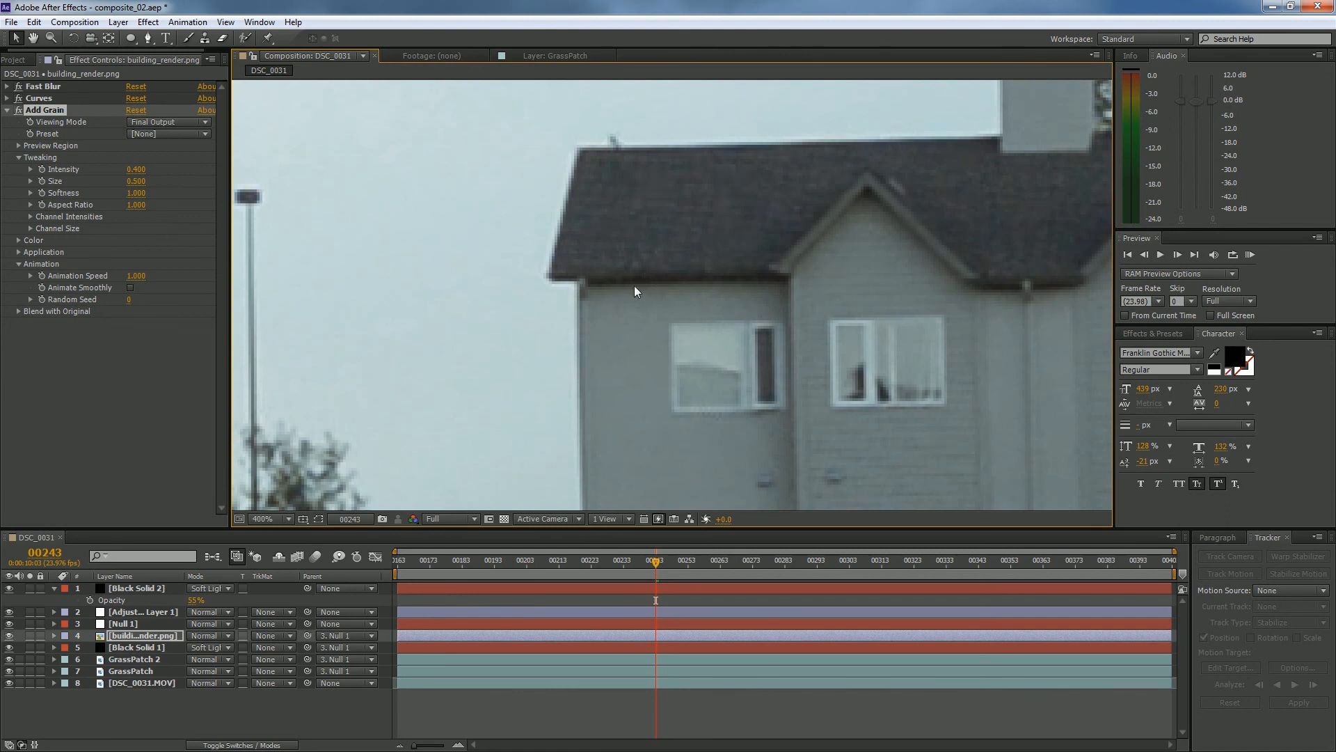
scroll(641, 290, down, 3)
drag(569, 302, 824, 221)
scroll(634, 435, up, 3)
scroll(606, 383, down, 2)
scroll(579, 337, up, 2)
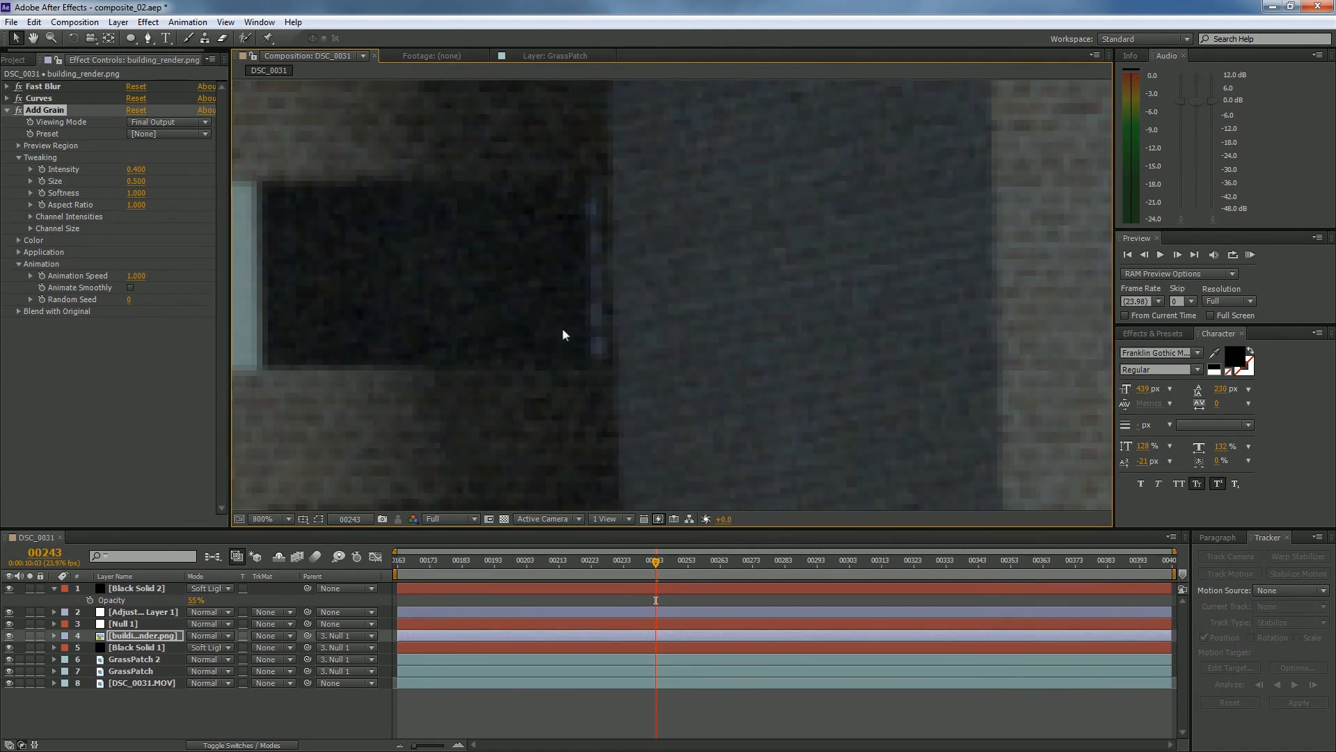
scroll(497, 297, down, 5)
scroll(667, 369, up, 2)
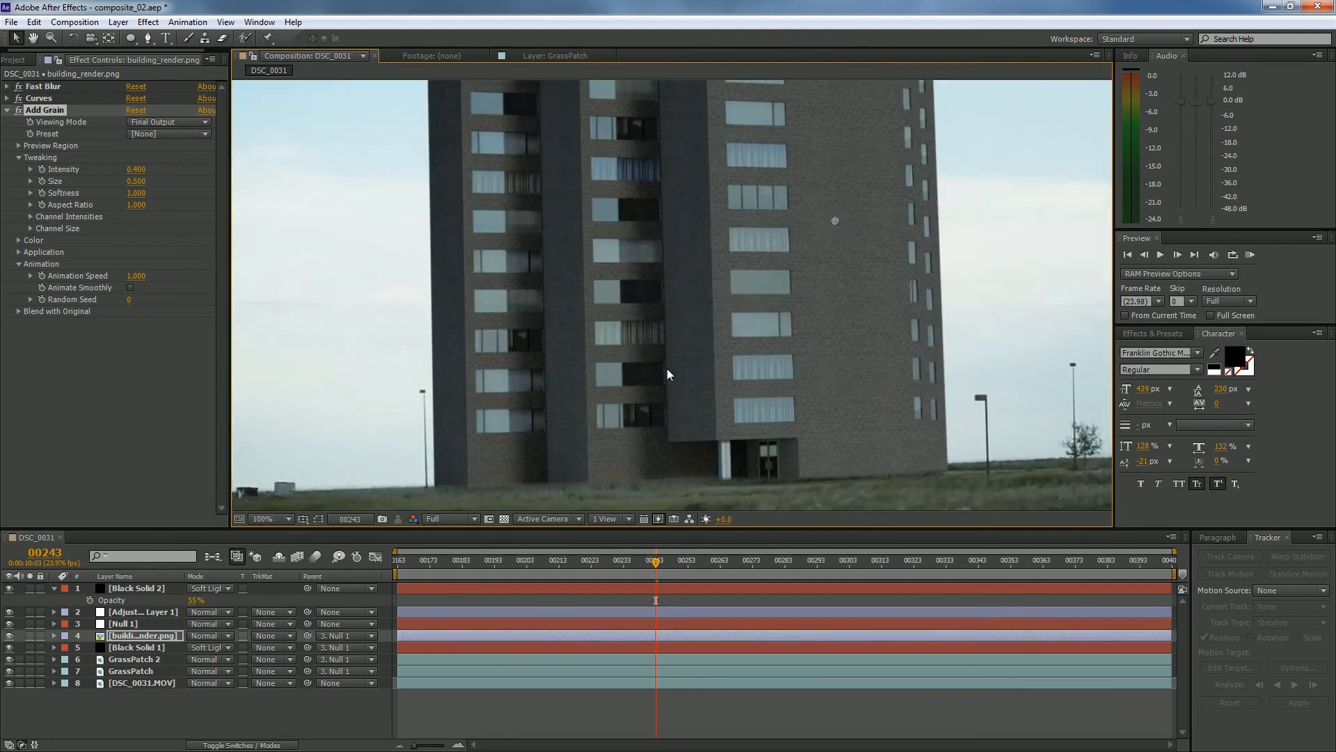
drag(667, 369, 536, 360)
drag(624, 378, 573, 379)
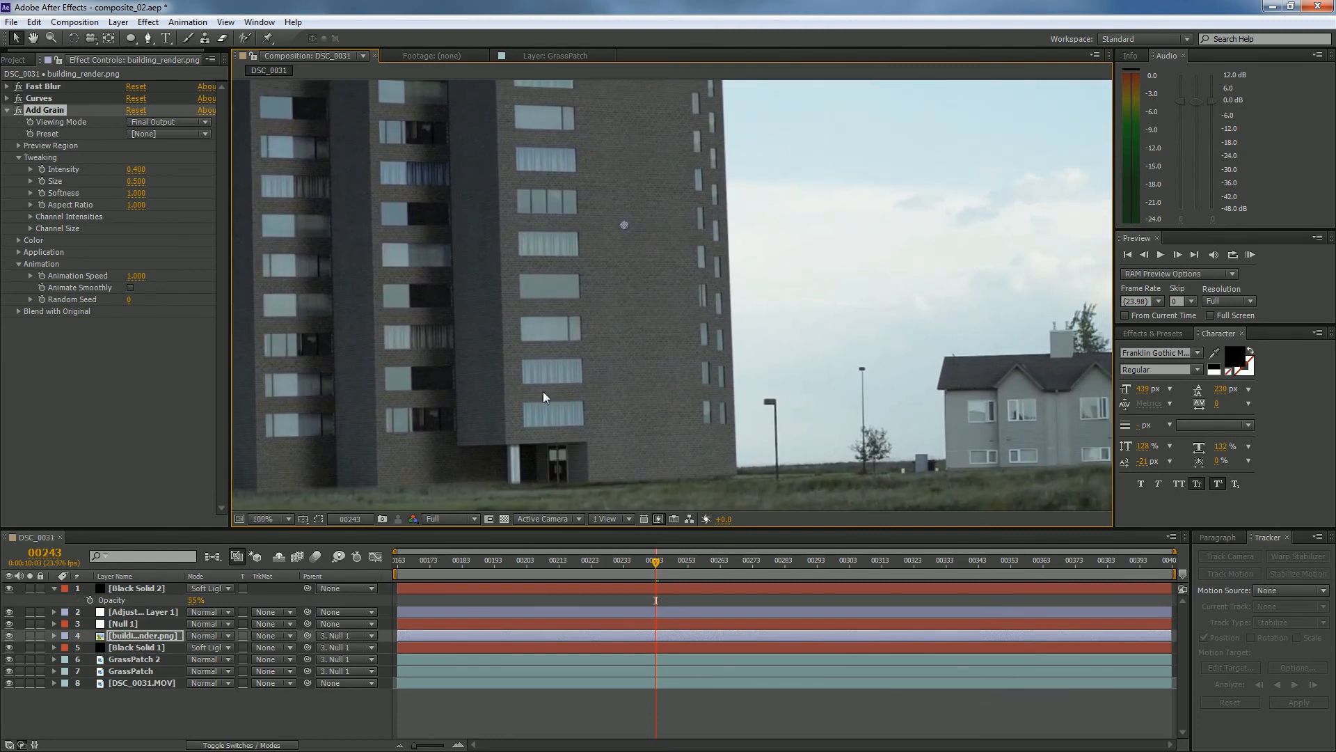
scroll(546, 390, up, 2)
key(period)
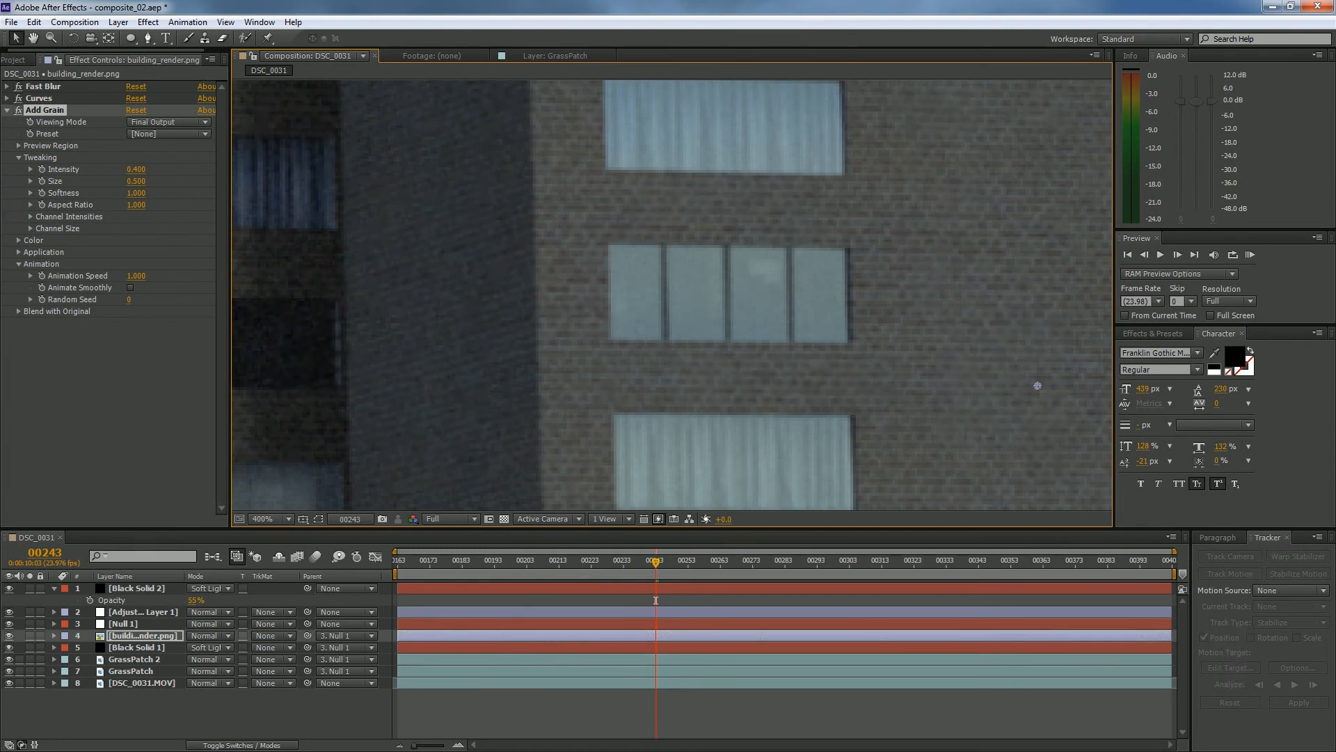
Step: Set the Add Grain intensity to 0.25 and check the grain frame by frame between frames 240 and 243
click(136, 169)
text(.2)
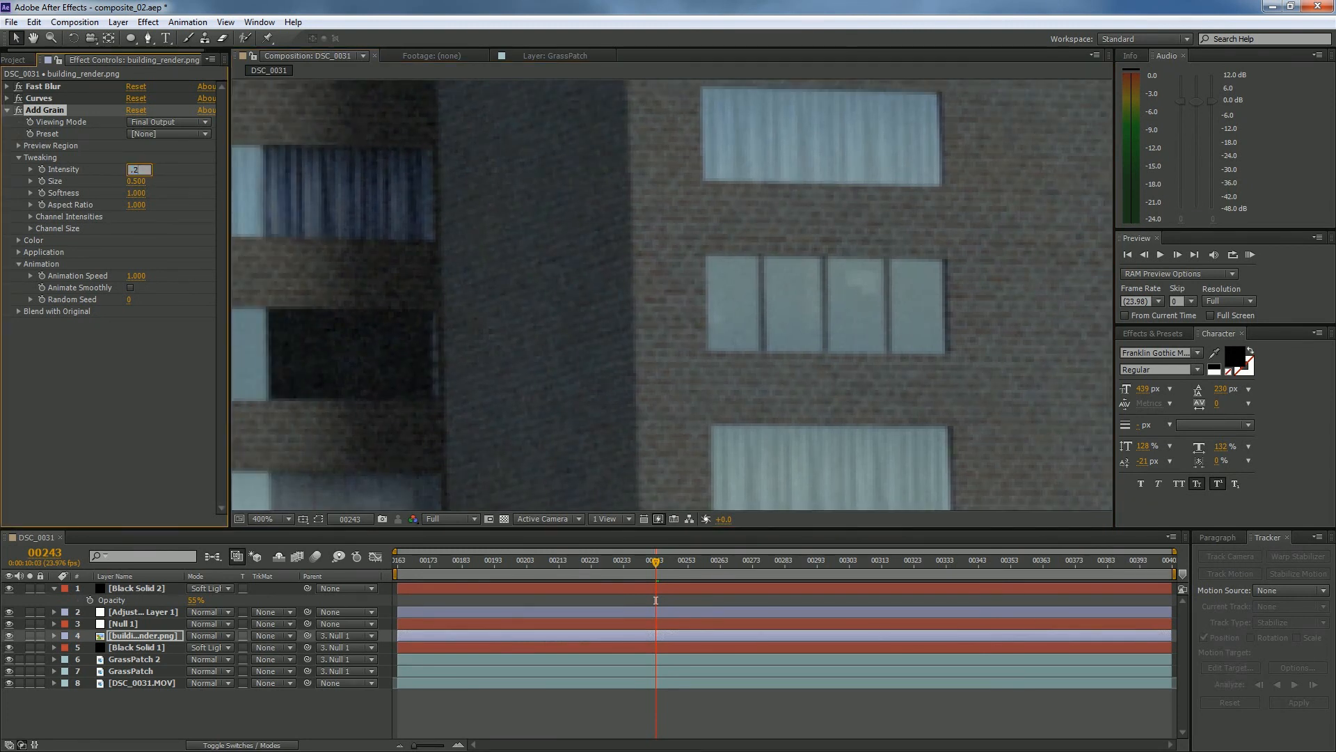
text(5)
key(Return)
key(Page_Up)
key(Page_Up)
key(Page_Up)
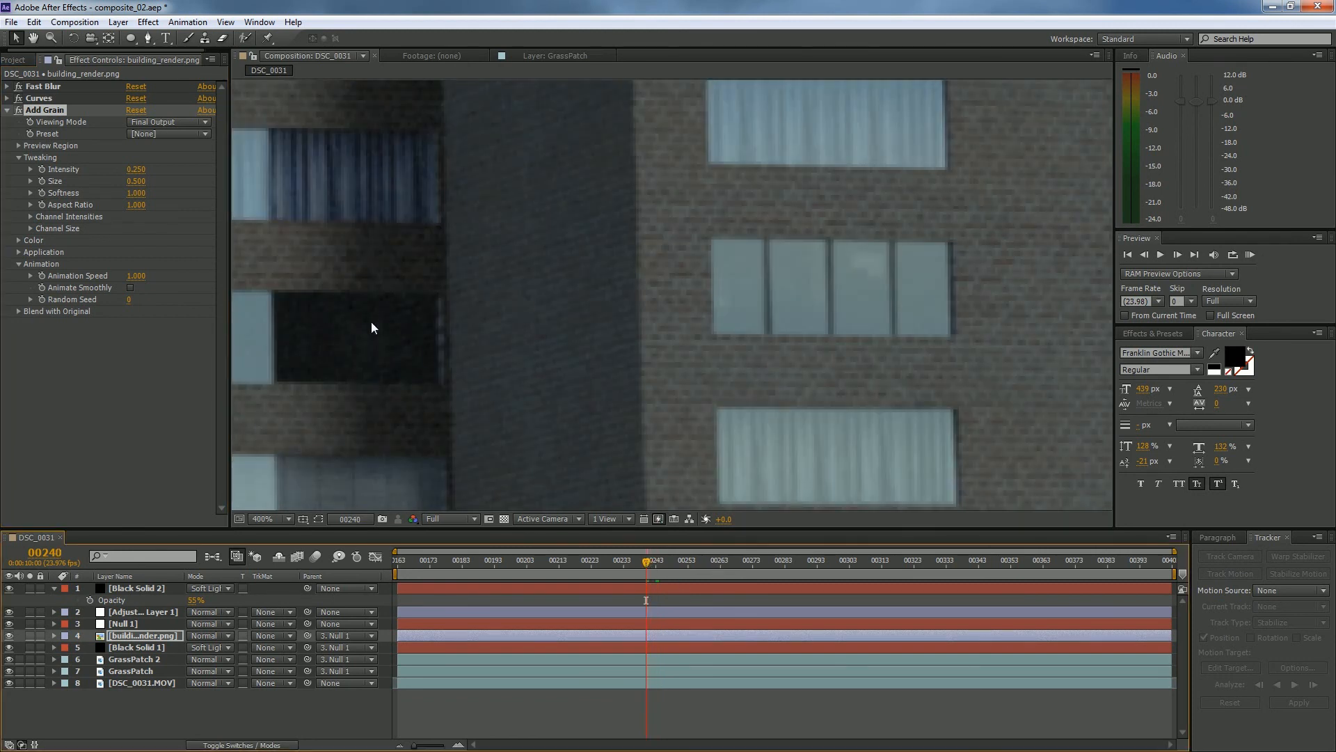
key(Page_Down)
key(Page_Down)
key(Page_Down)
Step: Go to frame 258, enable motion blur for the composition and the building_render.png layer, and check the blur on the building
scroll(570, 407, down, 6)
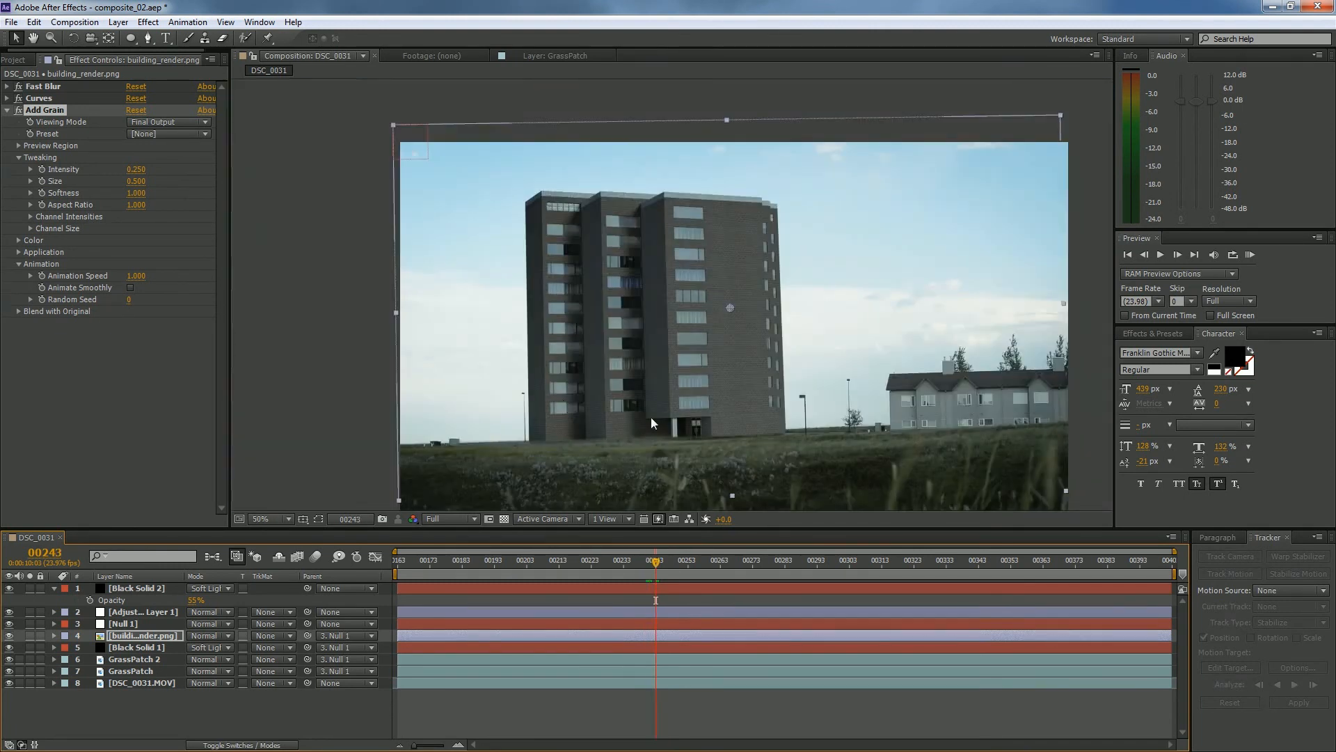
drag(532, 366, 496, 472)
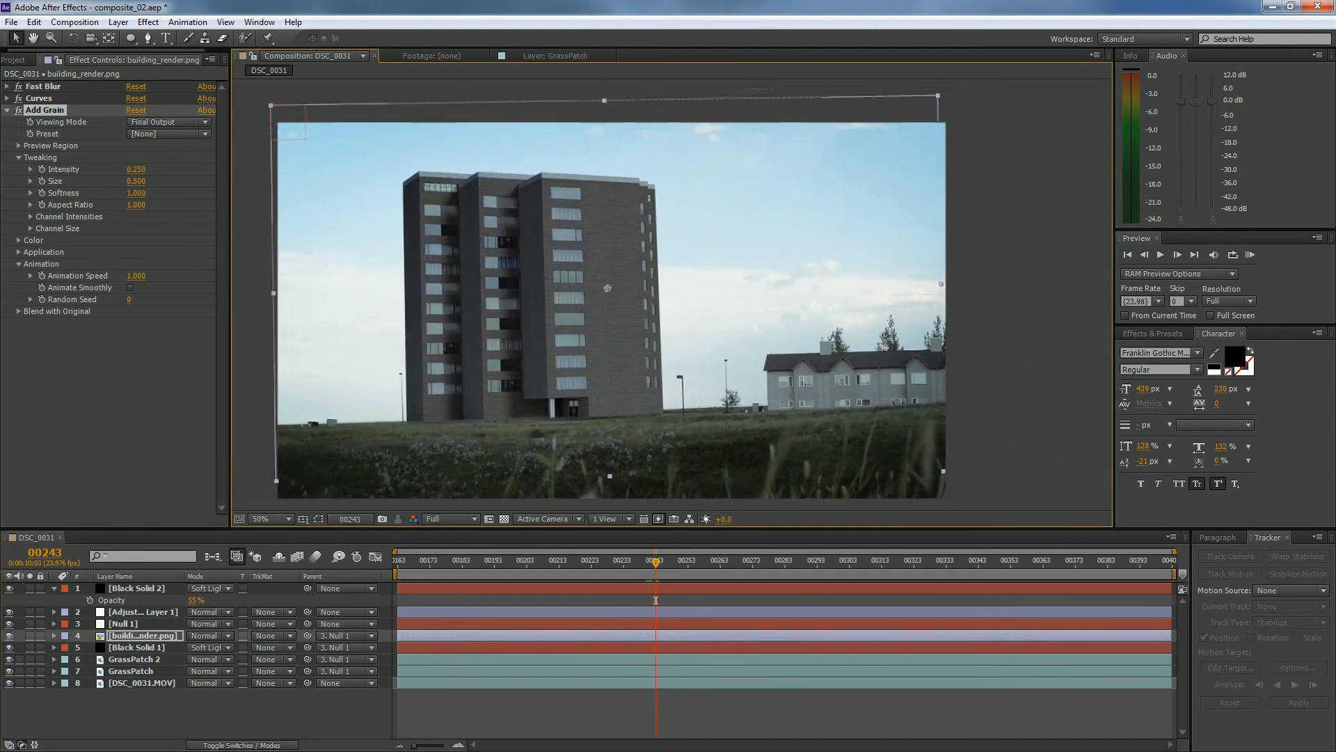
click(268, 745)
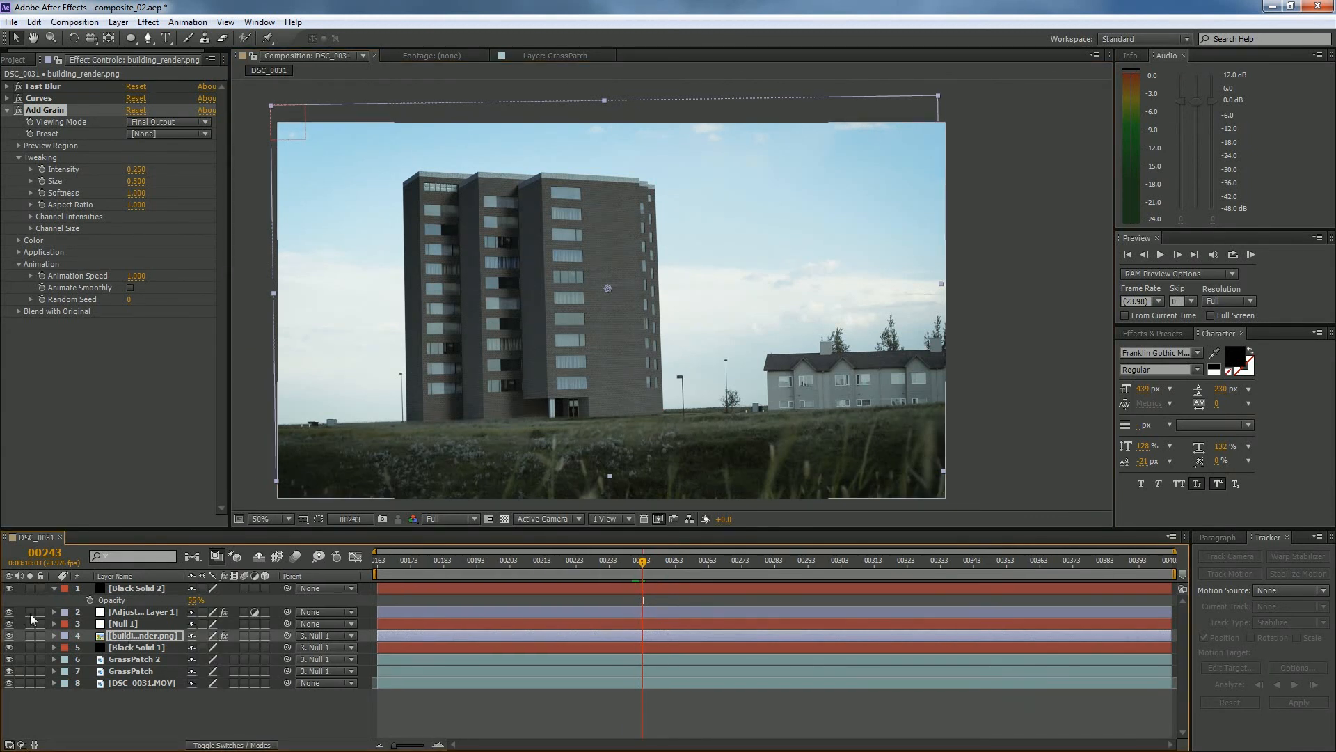
click(692, 561)
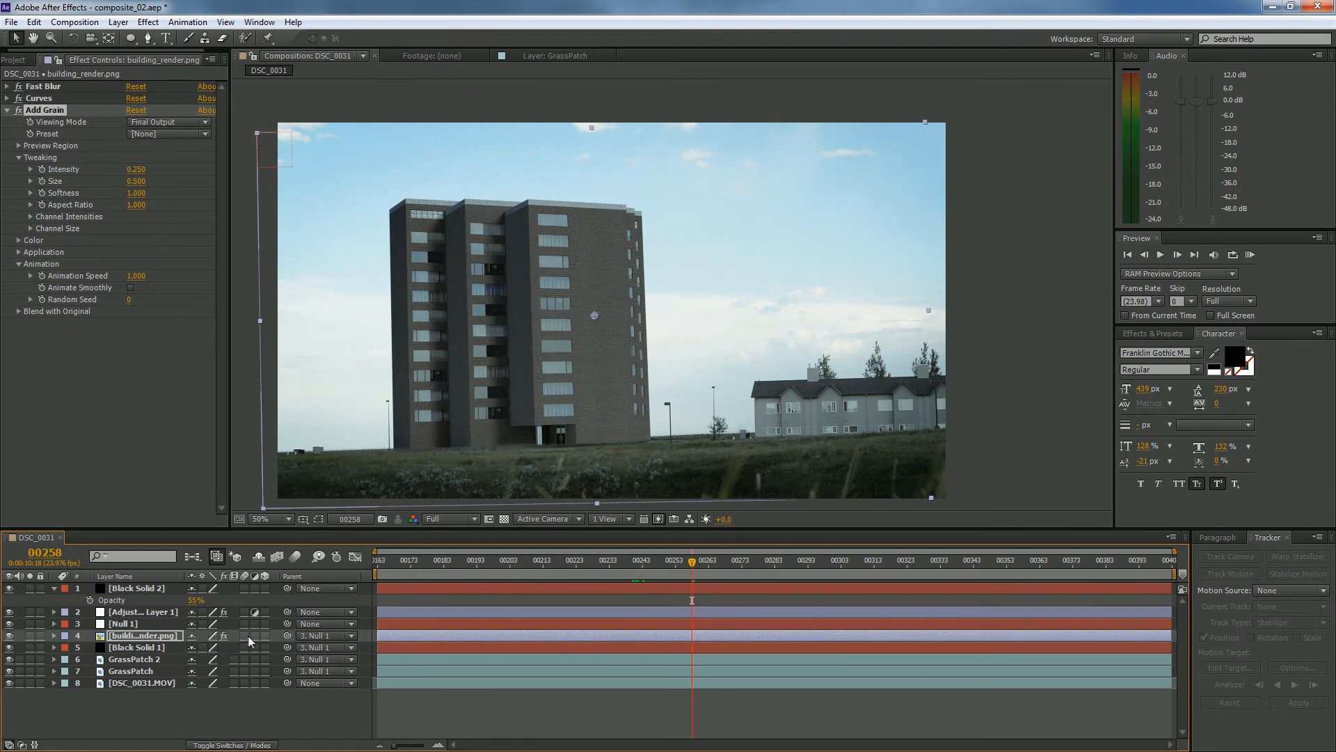
click(296, 558)
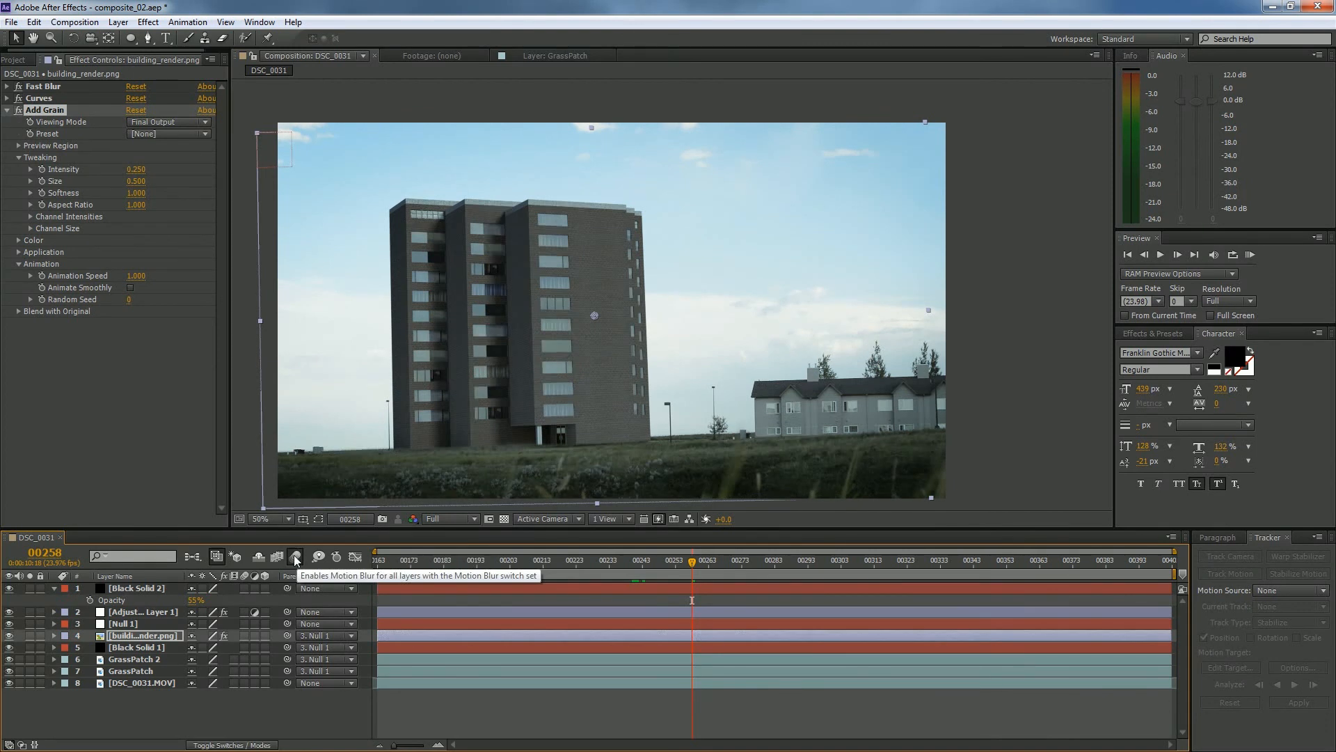
click(244, 635)
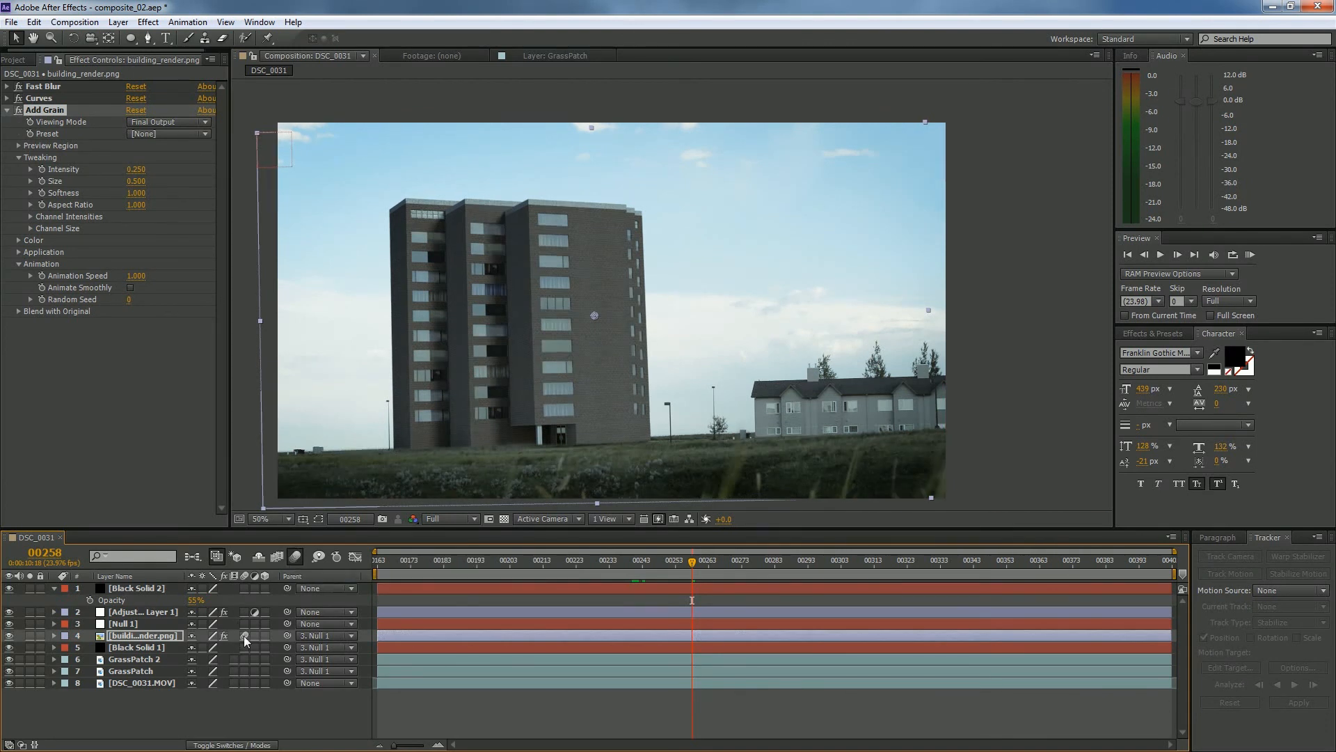
scroll(546, 426, up, 2)
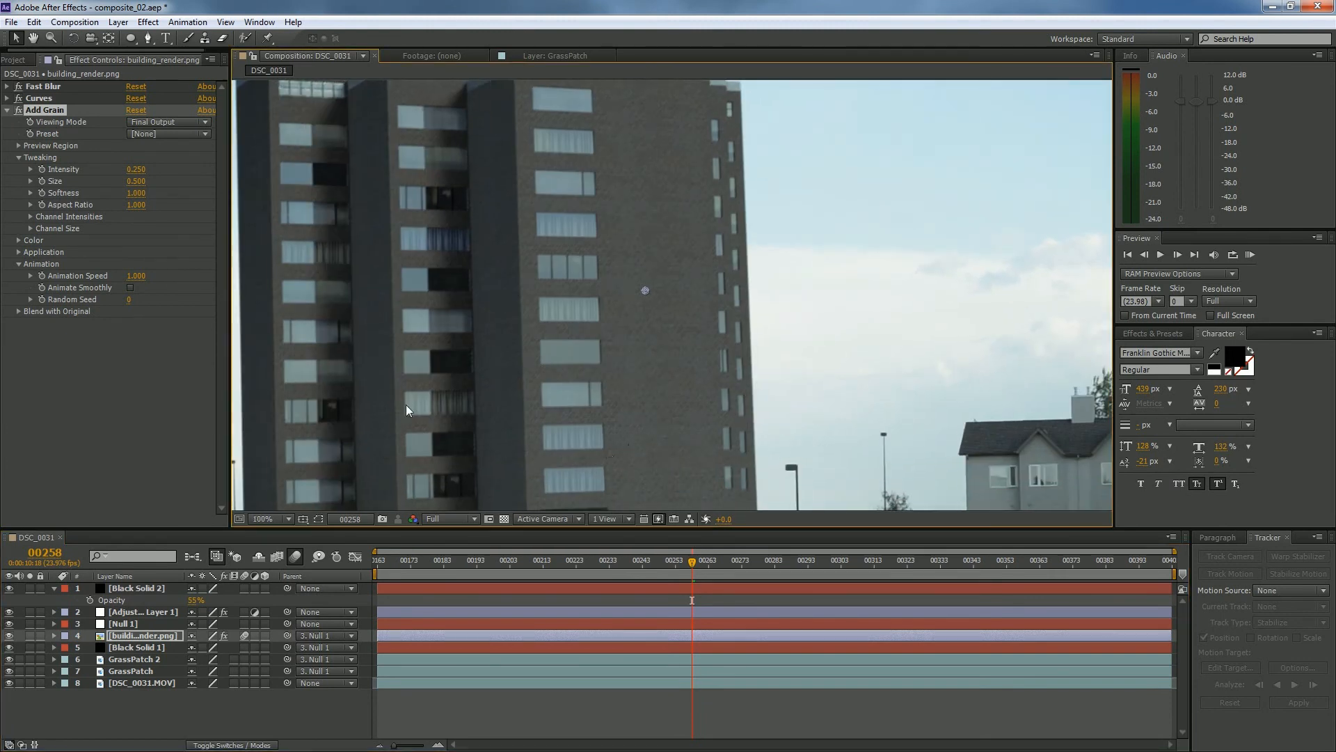
scroll(600, 451, down, 2)
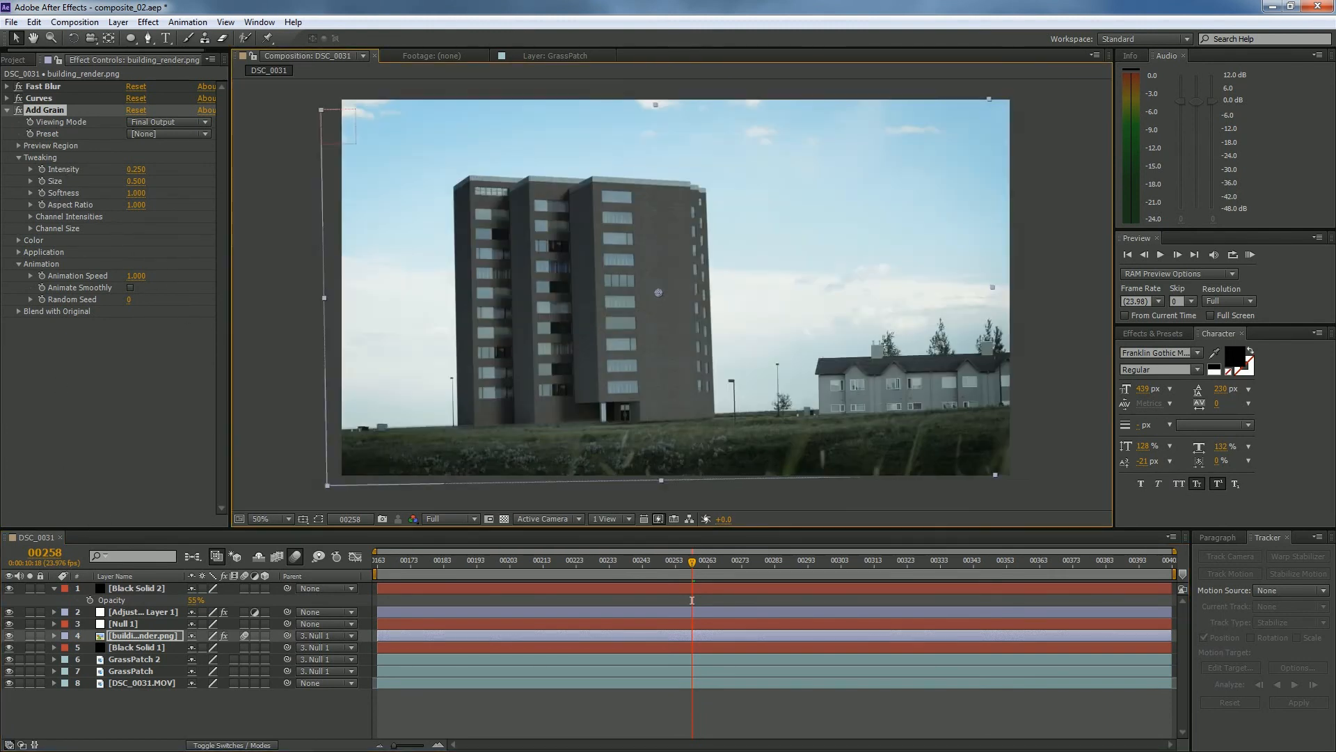
Step: RAM preview the motion-blurred composite from frame 163, inspecting the building up close and in the full picture between playbacks
scroll(600, 451, up, 2)
key(Home)
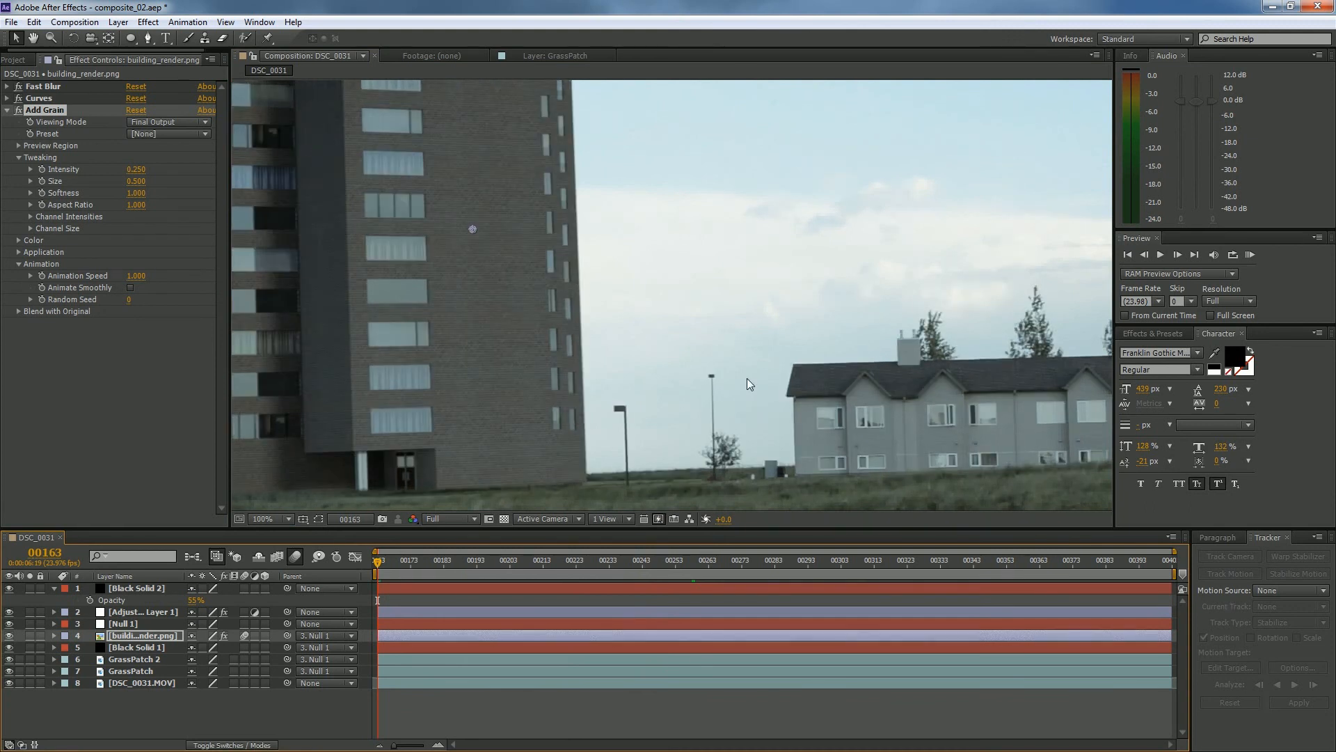
key(KP_0)
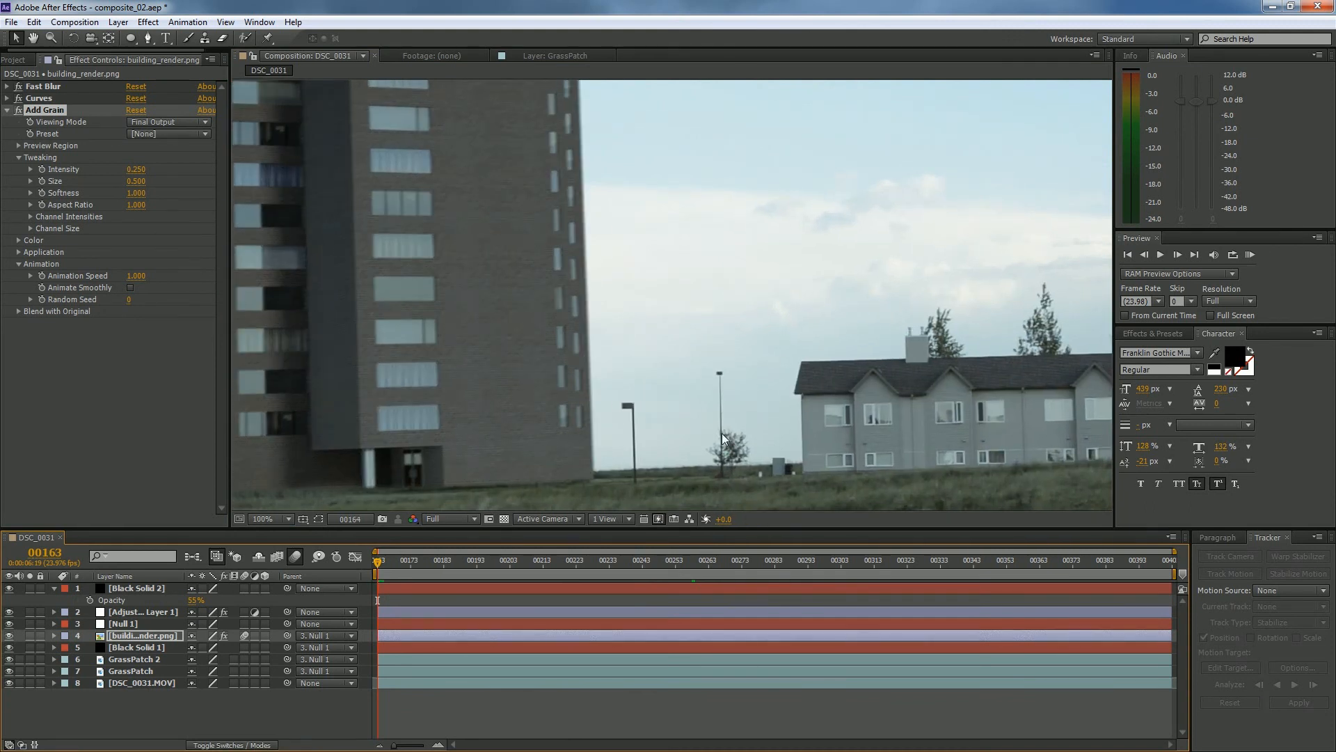
scroll(717, 430, down, 2)
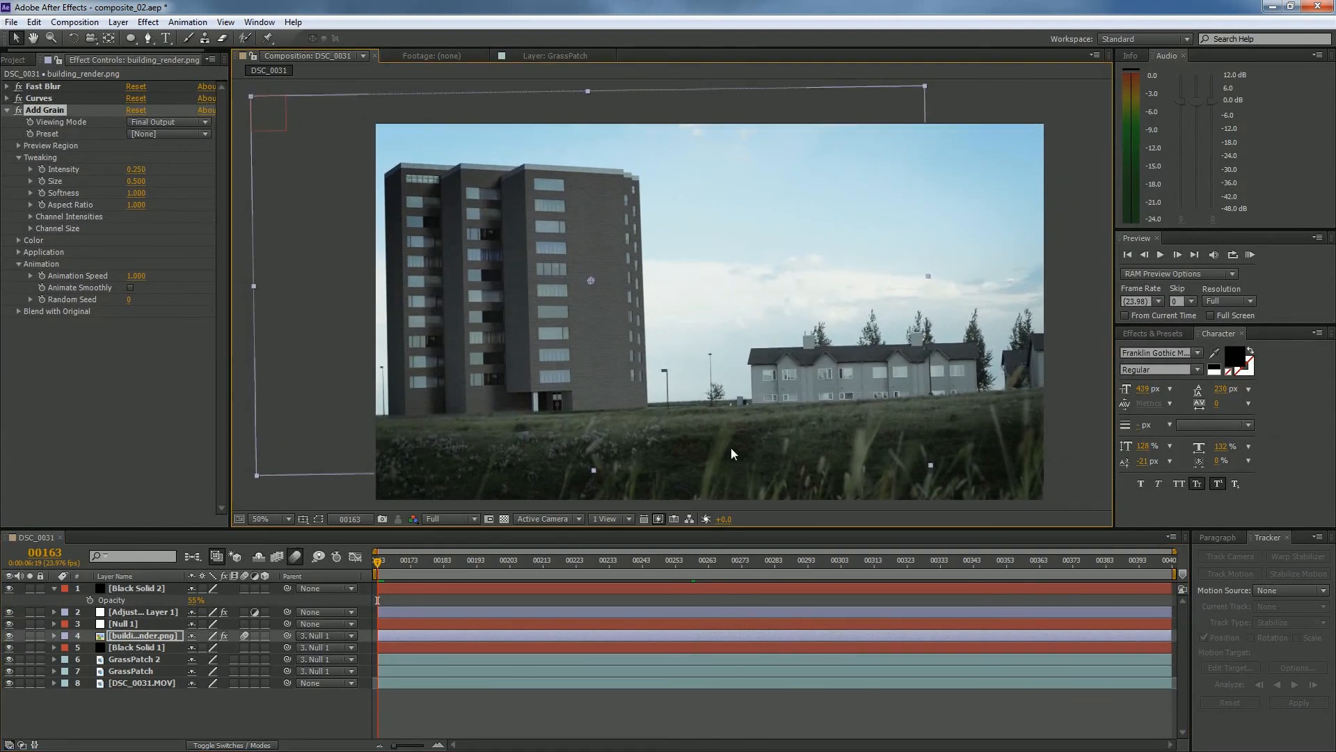
key(KP_0)
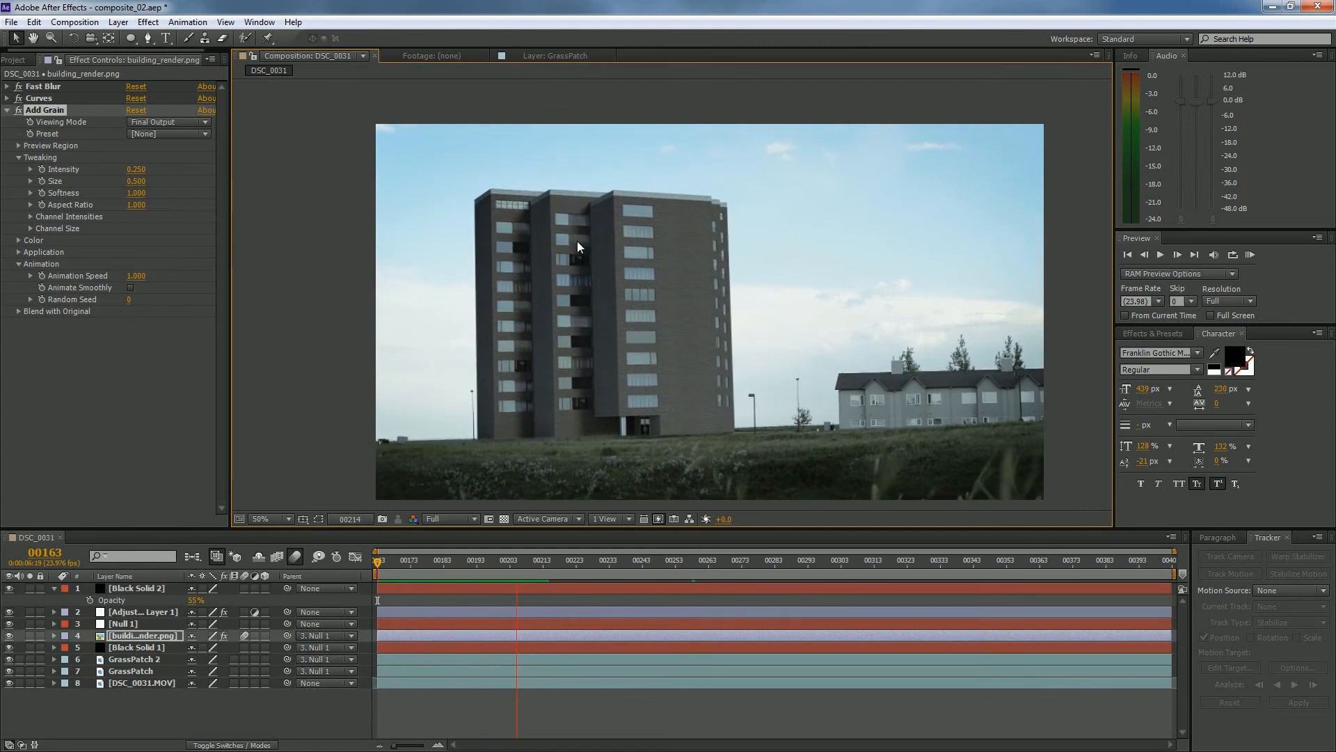
scroll(571, 297, up, 3)
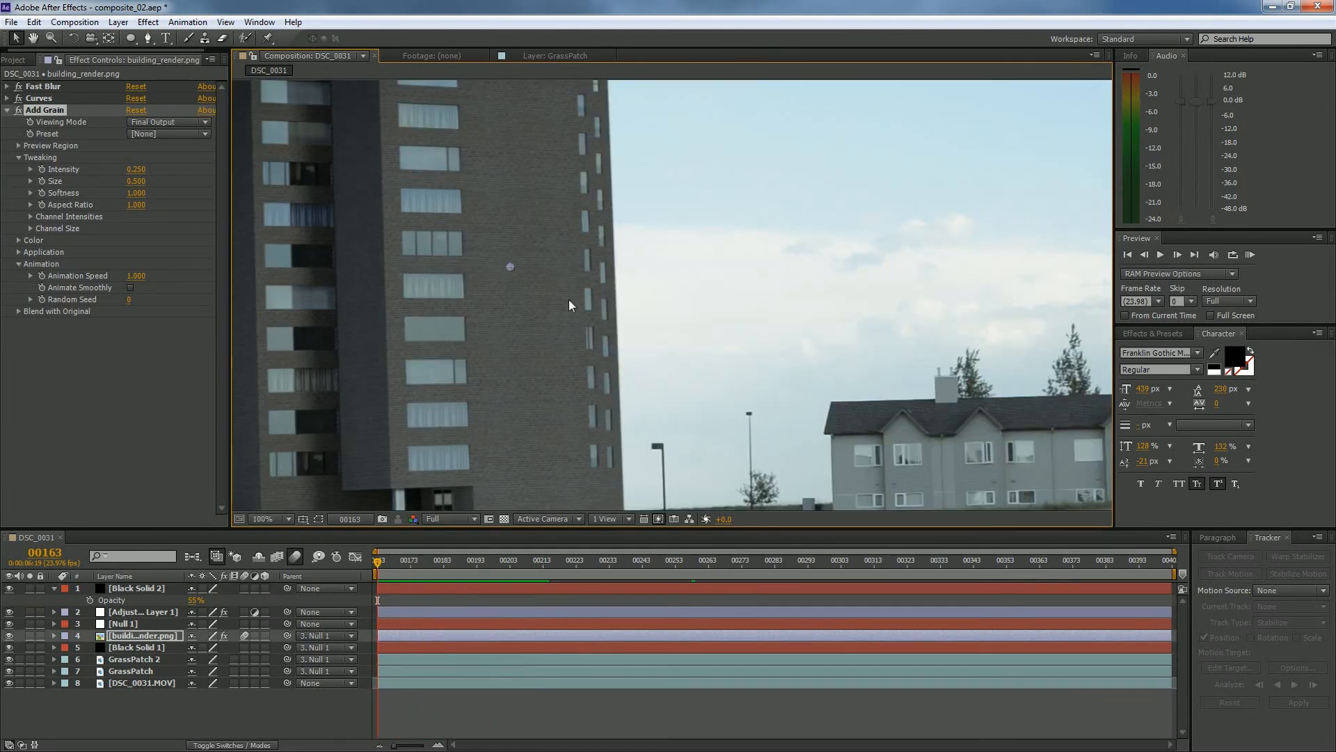
key(space)
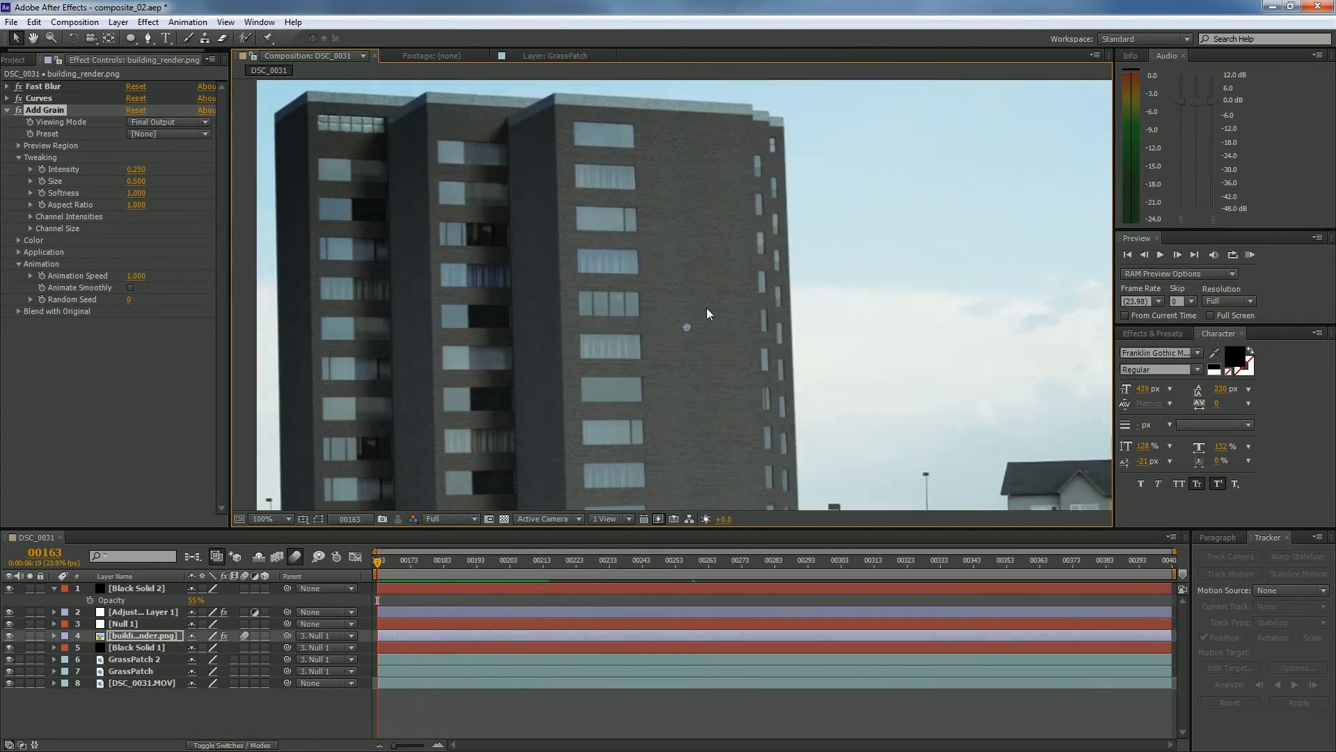
scroll(707, 308, down, 4)
scroll(707, 308, up, 2)
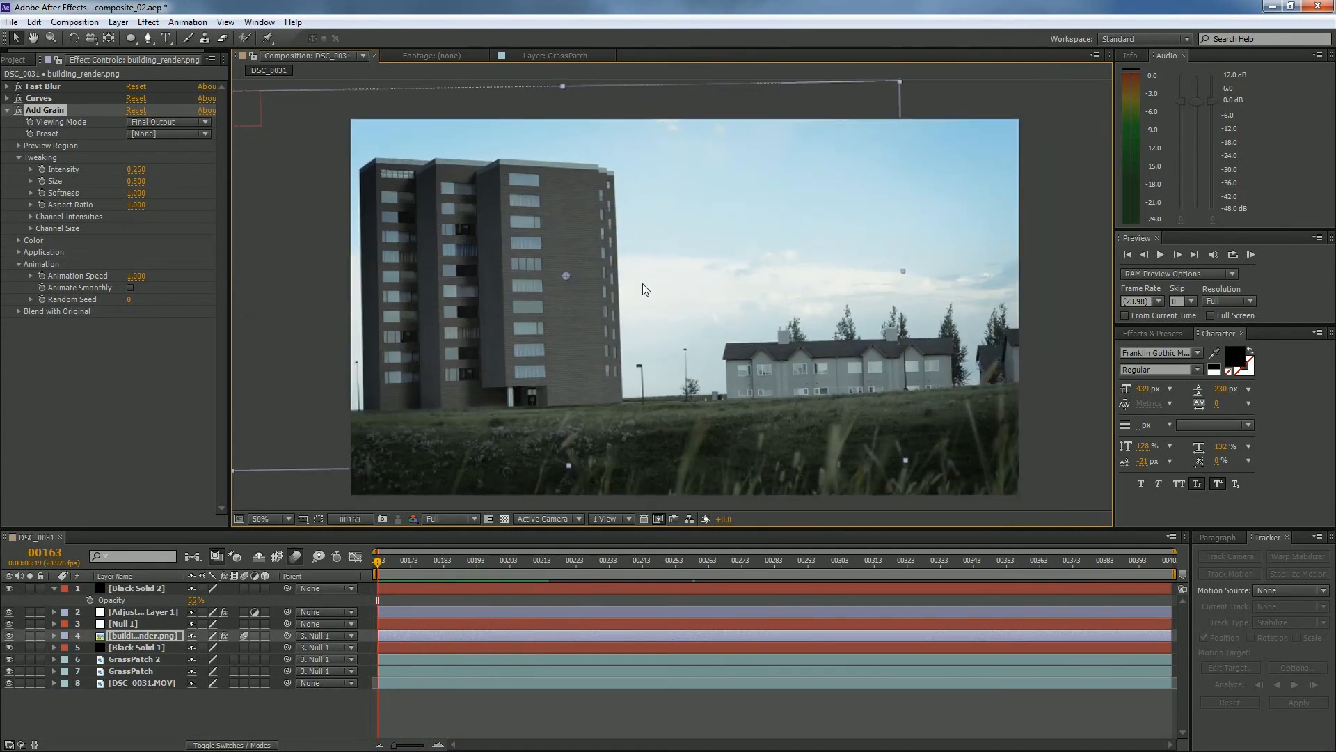
key(KP_0)
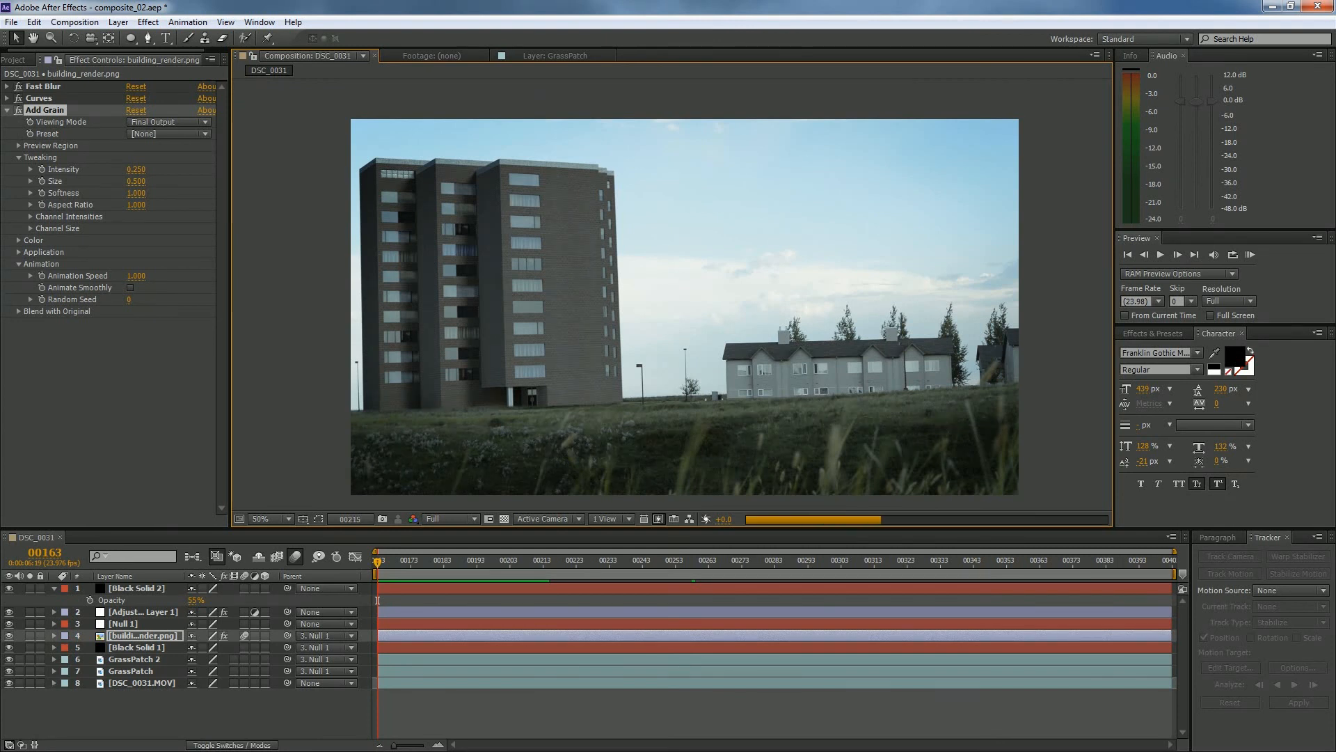